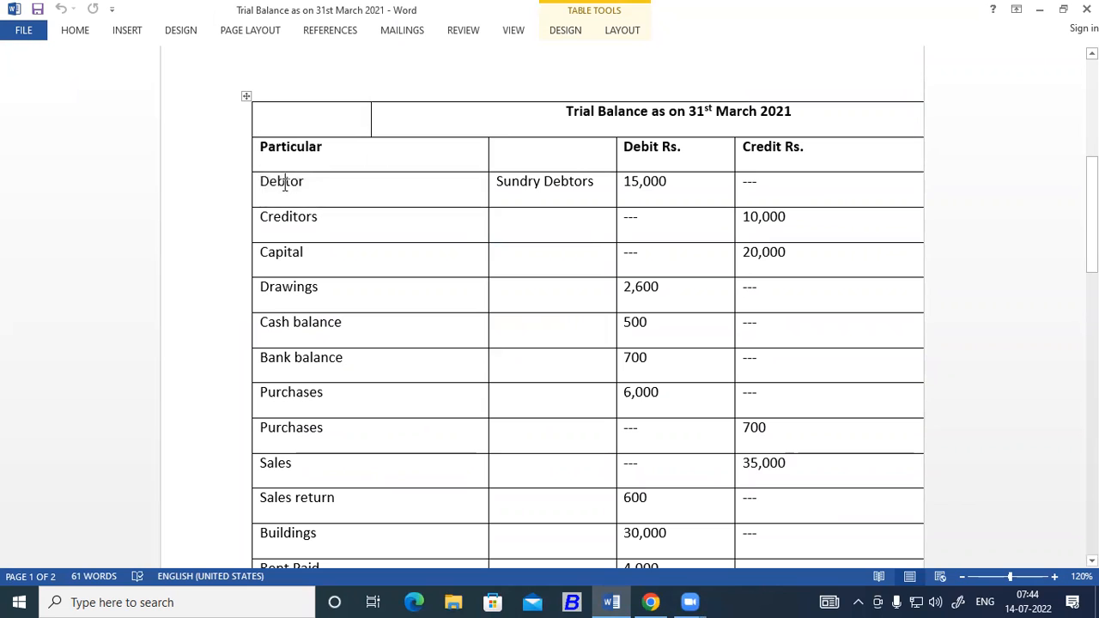
Start inking, circle the "Debit Rs." column heading, and link it to a circled "A".
{"action": "left_click", "coordinate": [642, 182]}
{"action": "left_click", "coordinate": [655, 148]}
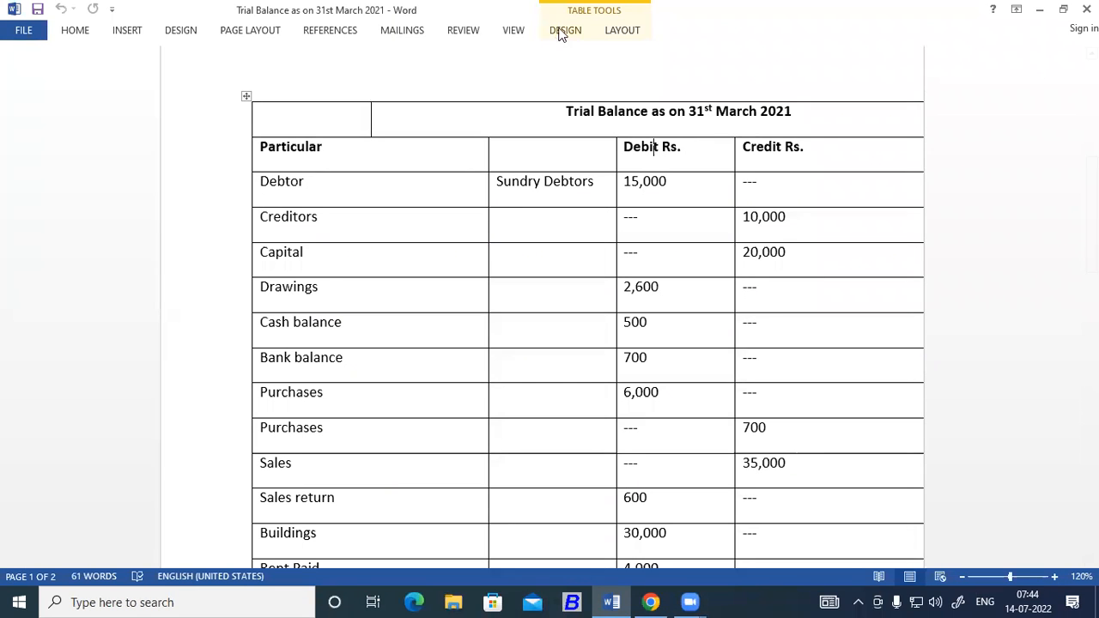
{"action": "left_click", "coordinate": [563, 31]}
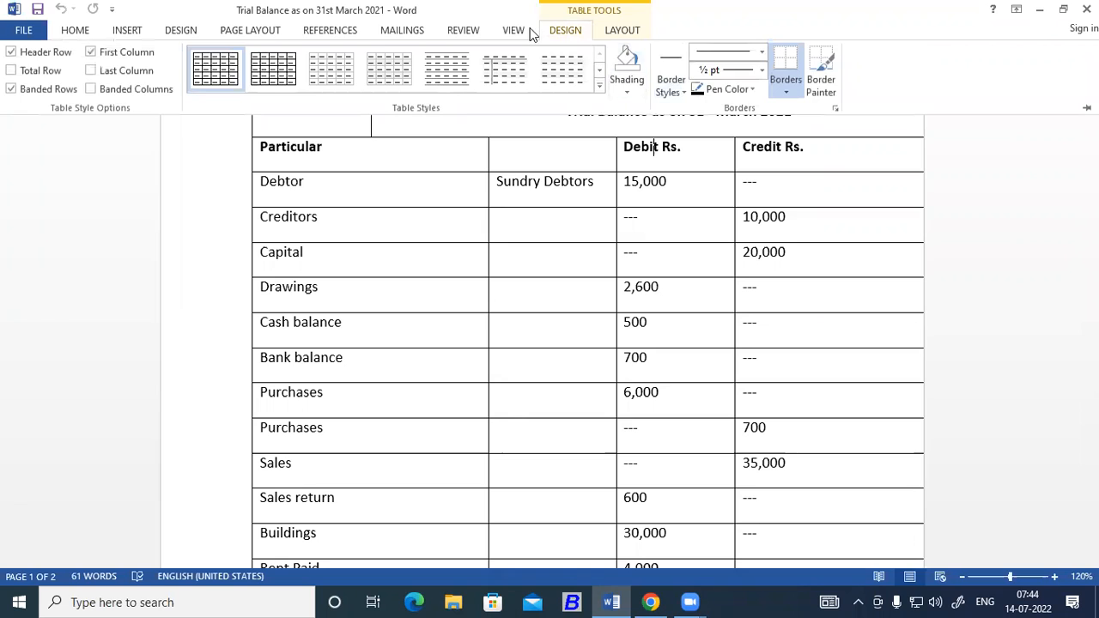
{"action": "left_click", "coordinate": [527, 31]}
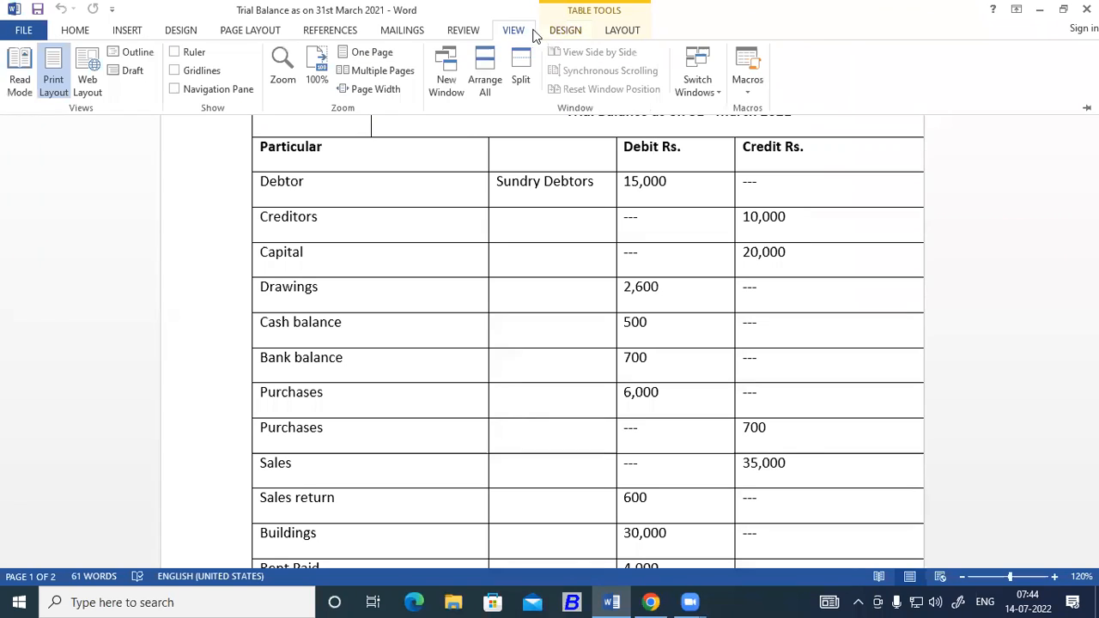
{"action": "left_click", "coordinate": [464, 31]}
{"action": "left_click", "coordinate": [1010, 86]}
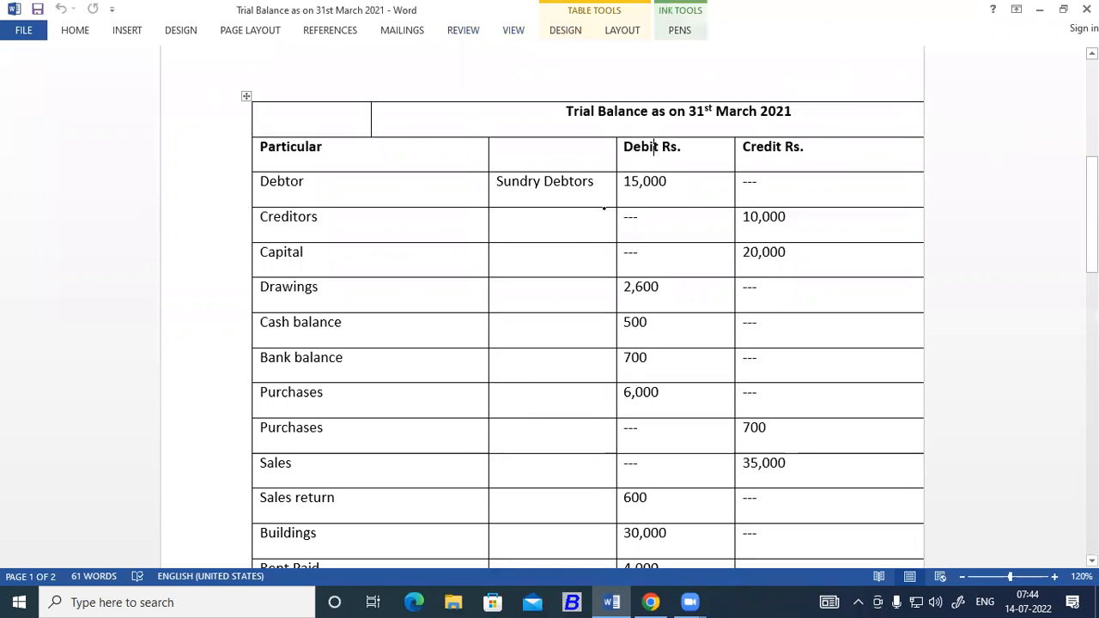
{"action": "mouse_move", "coordinate": [635, 160]}
{"action": "left_mouse_down"}
{"action": "mouse_move", "coordinate": [610, 146]}
{"action": "mouse_move", "coordinate": [668, 127]}
{"action": "mouse_move", "coordinate": [680, 148]}
{"action": "mouse_move", "coordinate": [635, 161]}
{"action": "left_mouse_up"}
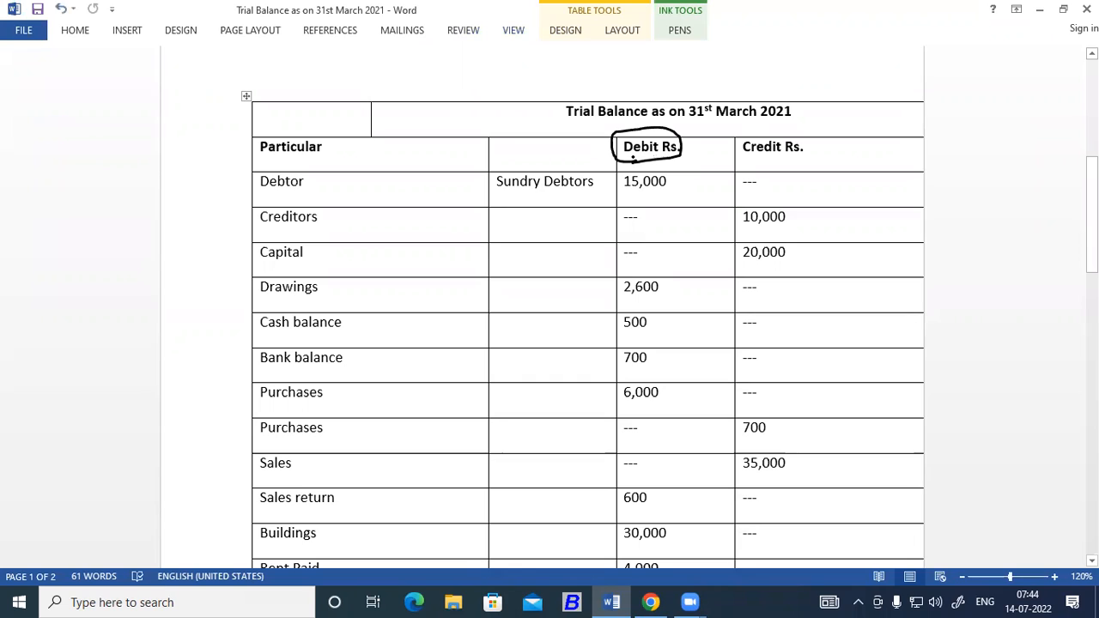
{"action": "mouse_move", "coordinate": [683, 139]}
{"action": "left_mouse_down"}
{"action": "mouse_move", "coordinate": [707, 141]}
{"action": "mouse_move", "coordinate": [723, 119]}
{"action": "mouse_move", "coordinate": [698, 124]}
{"action": "mouse_move", "coordinate": [698, 144]}
{"action": "mouse_move", "coordinate": [722, 147]}
{"action": "mouse_move", "coordinate": [727, 123]}
{"action": "left_mouse_up"}
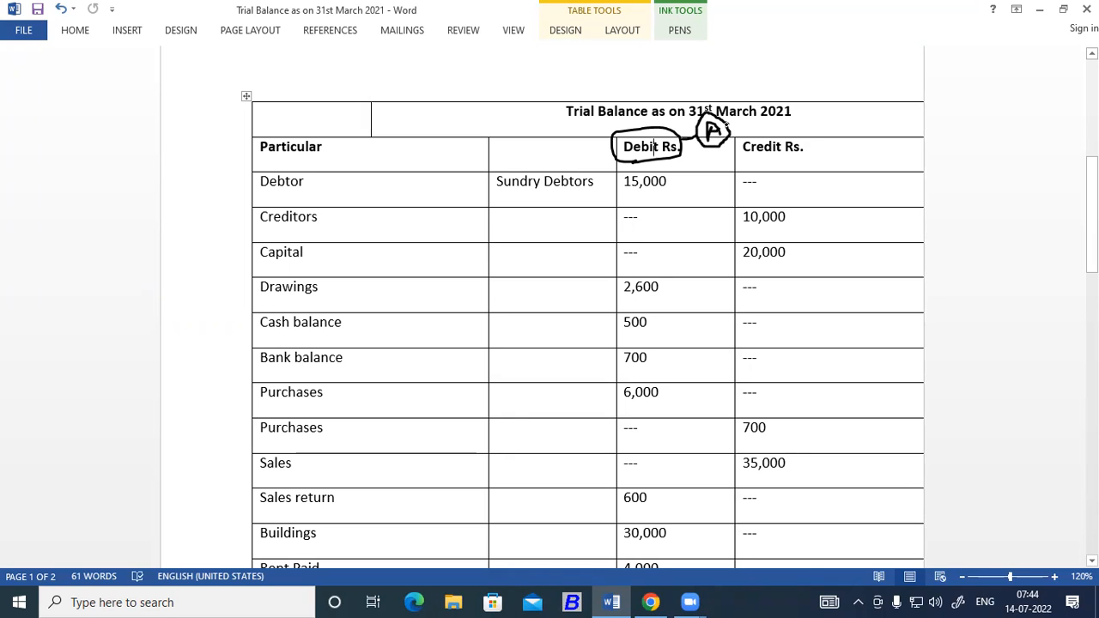
Circle the "Credit Rs." heading in ink and write a circled "L" beside it.
{"action": "left_click", "coordinate": [478, 32]}
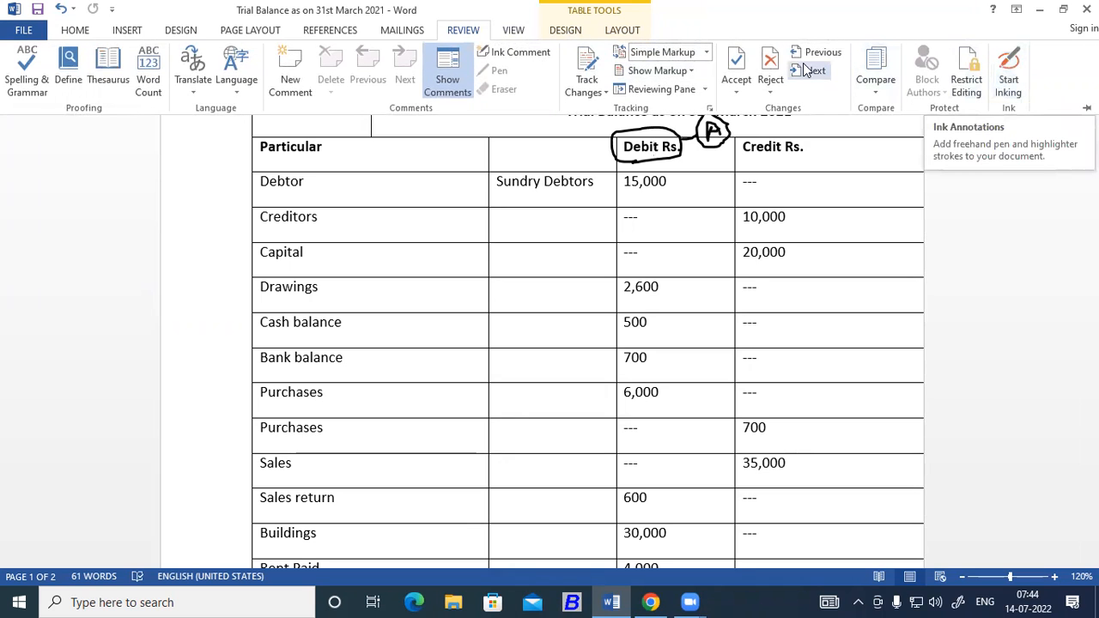
{"action": "left_click", "coordinate": [1008, 81]}
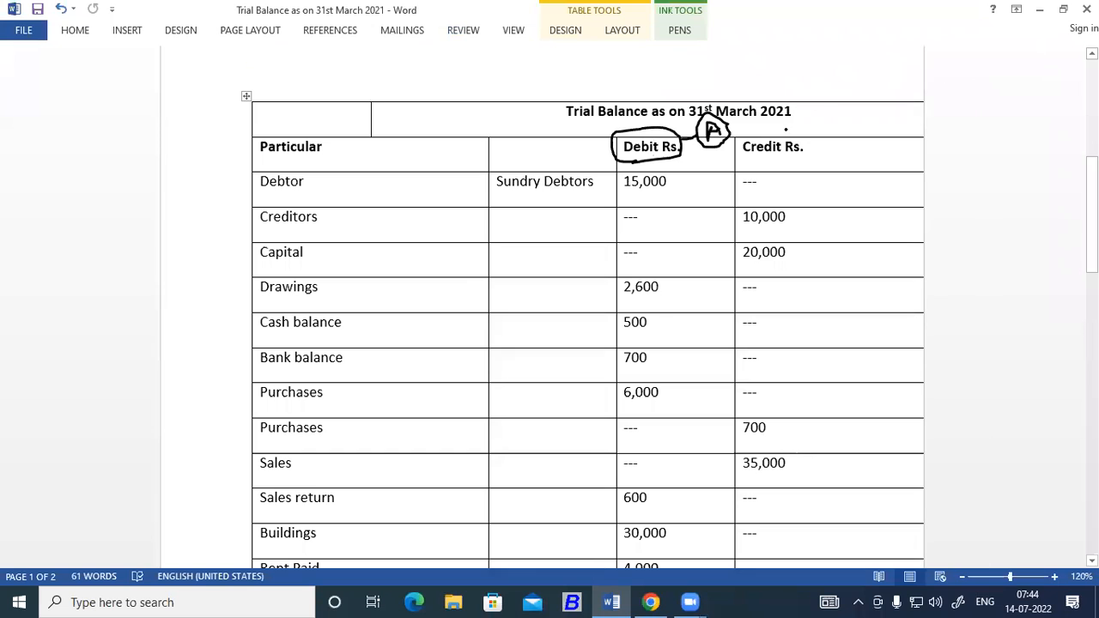
{"action": "mouse_move", "coordinate": [749, 161]}
{"action": "left_mouse_down"}
{"action": "mouse_move", "coordinate": [734, 137]}
{"action": "mouse_move", "coordinate": [797, 126]}
{"action": "mouse_move", "coordinate": [813, 151]}
{"action": "mouse_move", "coordinate": [745, 161]}
{"action": "left_mouse_up"}
{"action": "mouse_move", "coordinate": [834, 147]}
{"action": "left_mouse_down"}
{"action": "mouse_move", "coordinate": [837, 169]}
{"action": "mouse_move", "coordinate": [856, 169]}
{"action": "mouse_move", "coordinate": [845, 136]}
{"action": "mouse_move", "coordinate": [823, 151]}
{"action": "mouse_move", "coordinate": [835, 172]}
{"action": "mouse_move", "coordinate": [859, 163]}
{"action": "mouse_move", "coordinate": [855, 136]}
{"action": "left_mouse_up"}
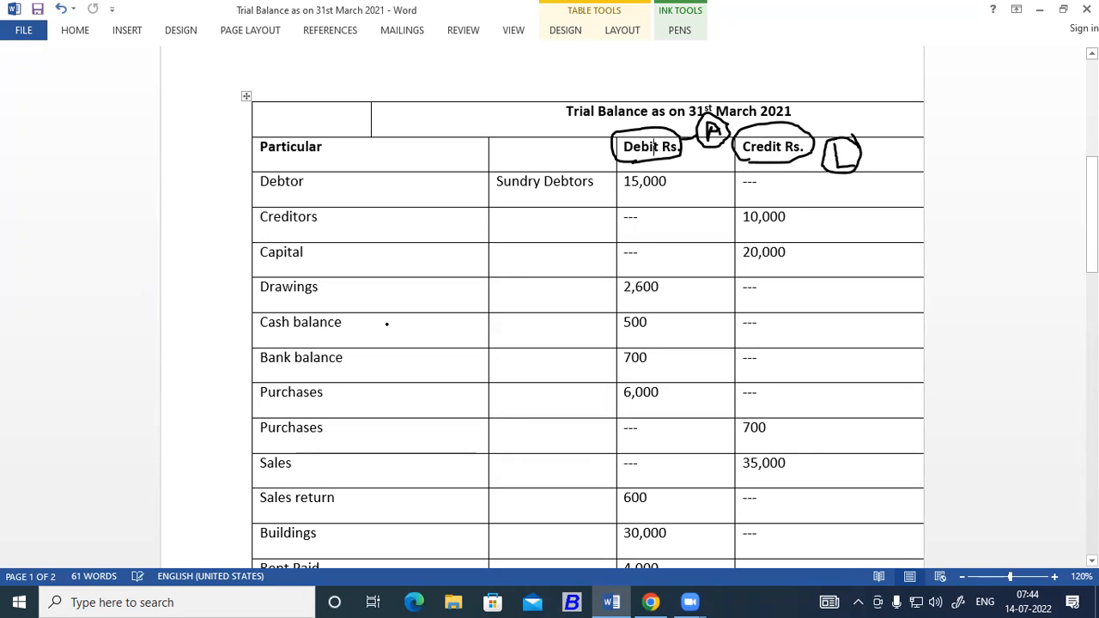
Circle "Debtor", its debit amount and "Sundry Debtors" in ink in the first entry row of the trial balance.
{"action": "mouse_move", "coordinate": [307, 176]}
{"action": "left_mouse_down"}
{"action": "mouse_move", "coordinate": [254, 168]}
{"action": "mouse_move", "coordinate": [249, 186]}
{"action": "mouse_move", "coordinate": [258, 205]}
{"action": "mouse_move", "coordinate": [275, 205]}
{"action": "mouse_move", "coordinate": [306, 196]}
{"action": "mouse_move", "coordinate": [308, 178]}
{"action": "left_mouse_up"}
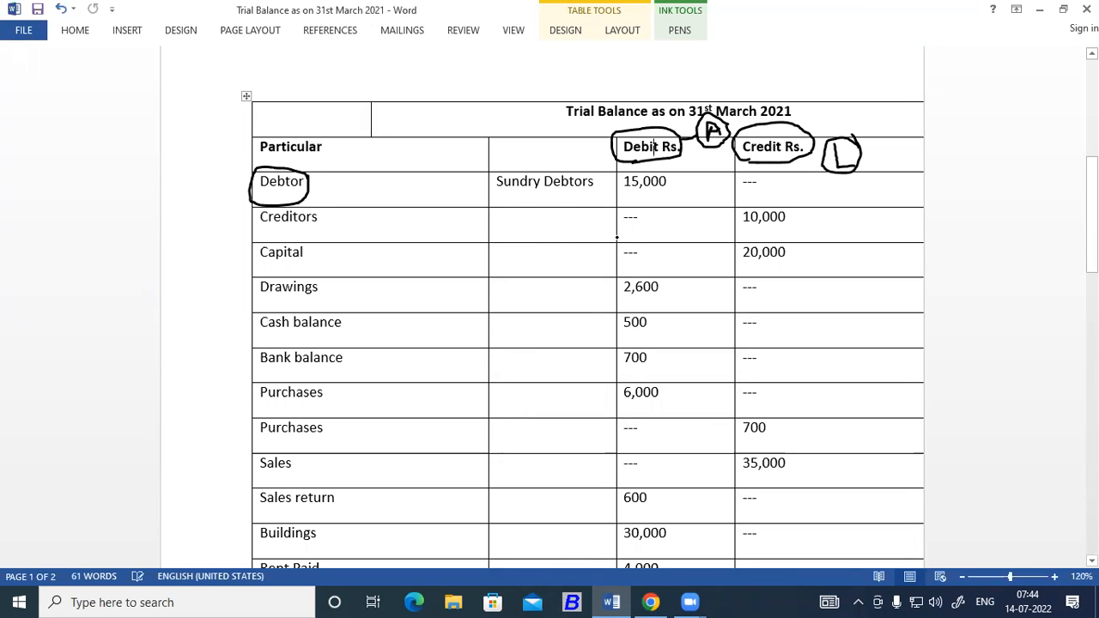
{"action": "right_click", "coordinate": [741, 33]}
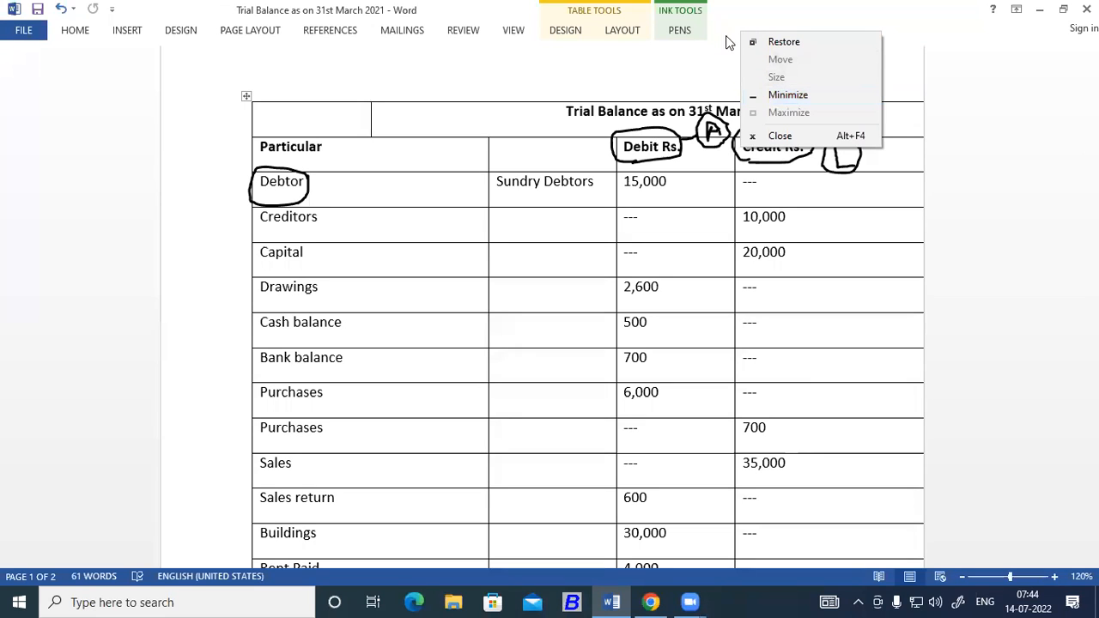
{"action": "left_click", "coordinate": [714, 9]}
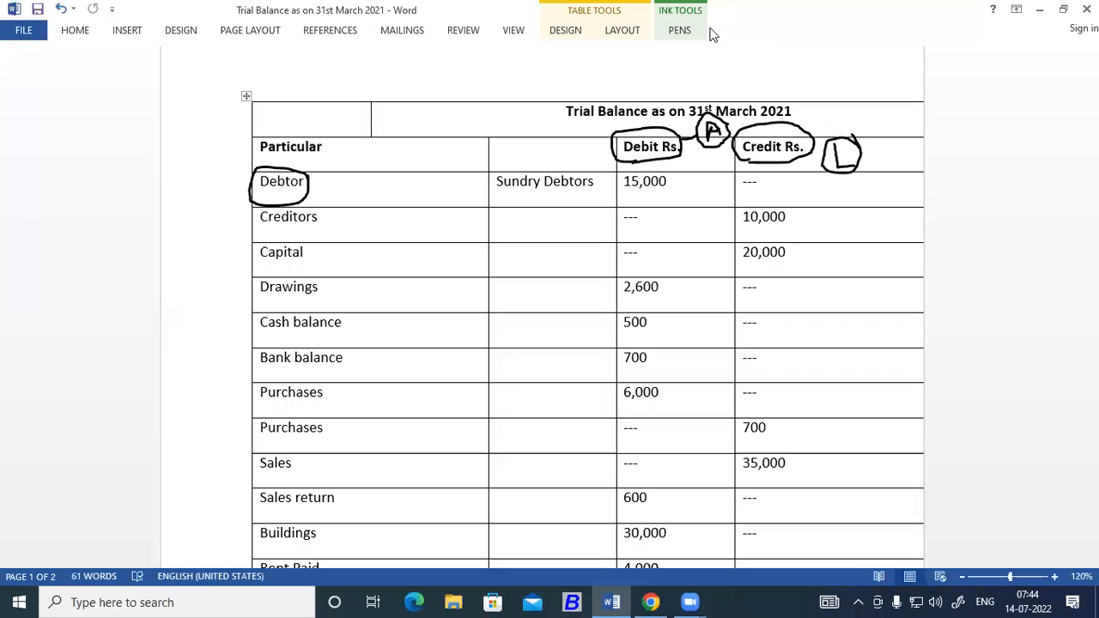
{"action": "mouse_move", "coordinate": [675, 175]}
{"action": "left_mouse_down"}
{"action": "mouse_move", "coordinate": [615, 171]}
{"action": "mouse_move", "coordinate": [616, 189]}
{"action": "mouse_move", "coordinate": [641, 194]}
{"action": "mouse_move", "coordinate": [667, 194]}
{"action": "mouse_move", "coordinate": [678, 178]}
{"action": "left_mouse_up"}
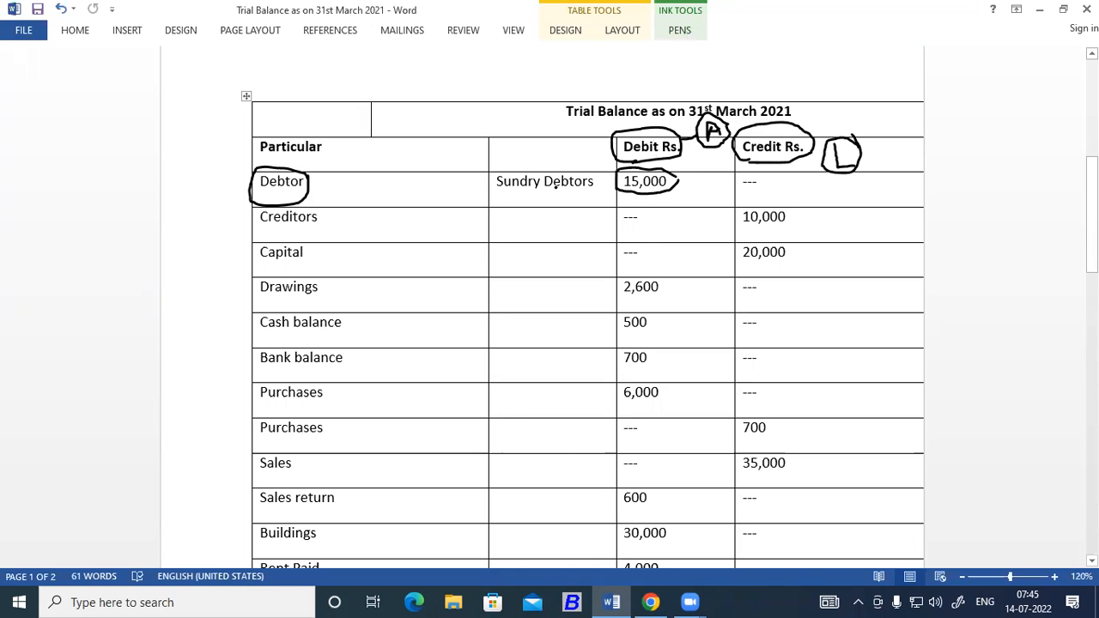
{"action": "mouse_move", "coordinate": [591, 172]}
{"action": "left_mouse_down"}
{"action": "mouse_move", "coordinate": [506, 163]}
{"action": "mouse_move", "coordinate": [494, 182]}
{"action": "mouse_move", "coordinate": [539, 203]}
{"action": "mouse_move", "coordinate": [596, 189]}
{"action": "mouse_move", "coordinate": [593, 175]}
{"action": "left_mouse_up"}
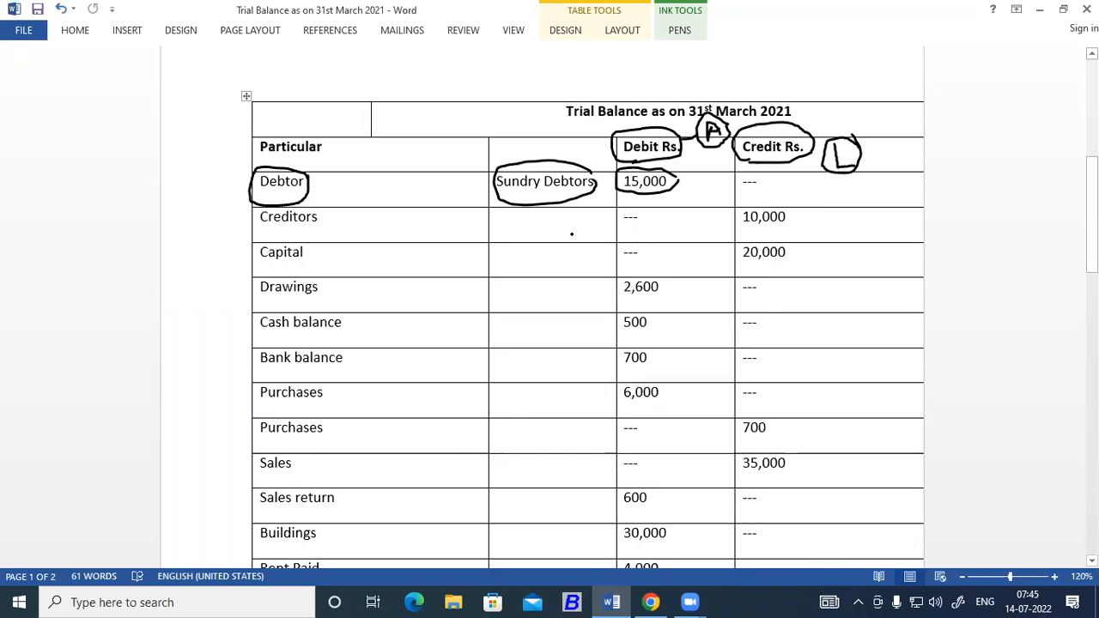
Turn off ribbon collapsing to keep the pen tools displayed, and maximize the document window.
{"action": "double_click", "coordinate": [719, 28]}
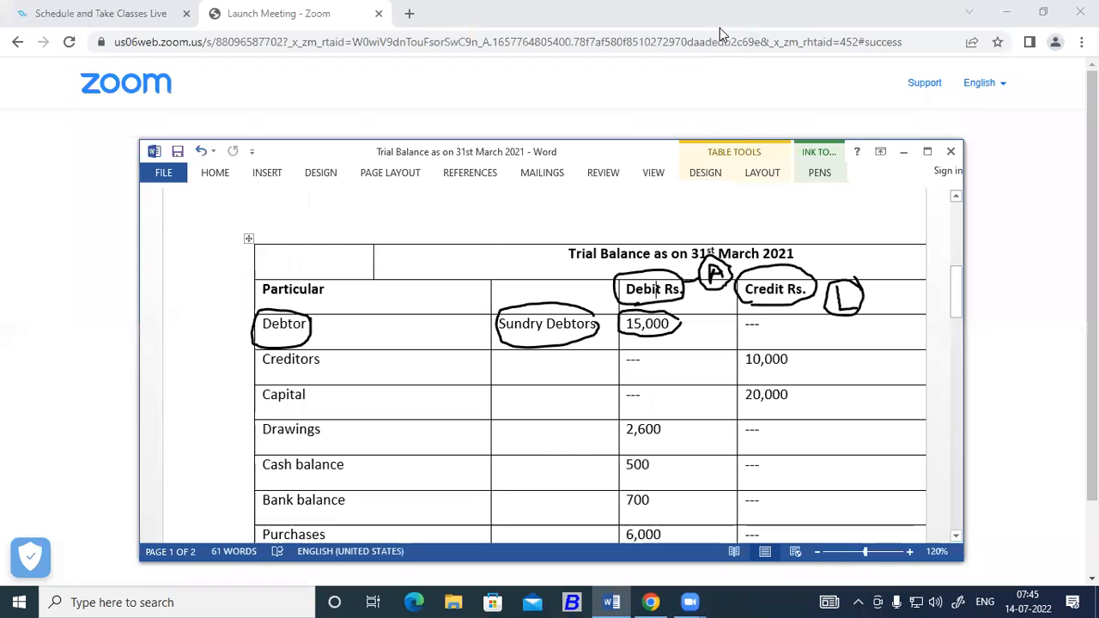
{"action": "left_click", "coordinate": [810, 178]}
{"action": "right_click", "coordinate": [776, 232]}
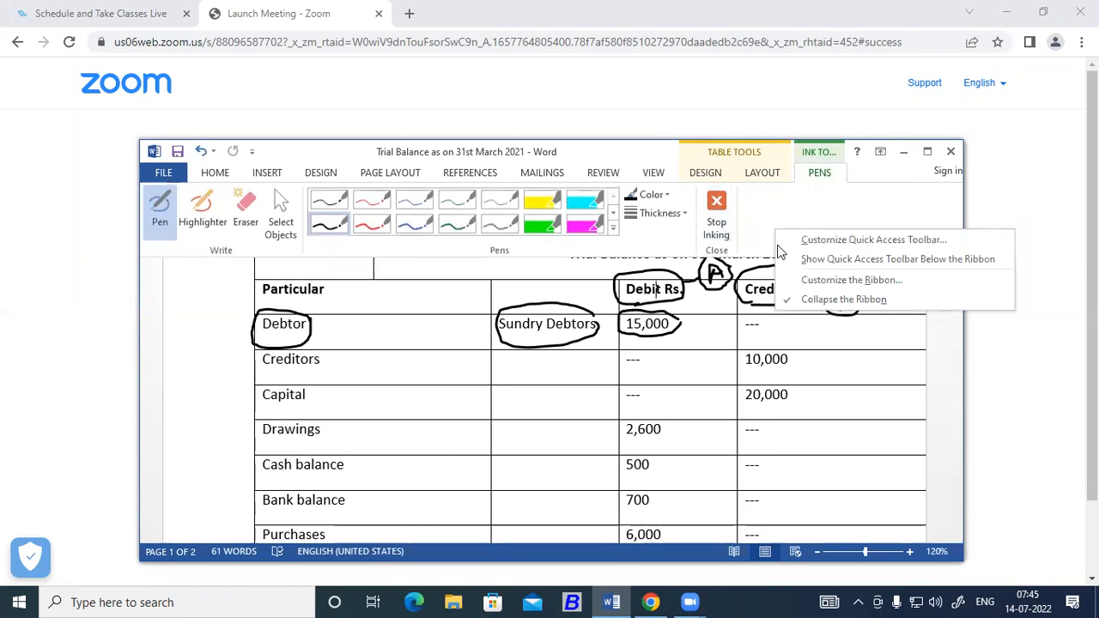
{"action": "left_click", "coordinate": [842, 300]}
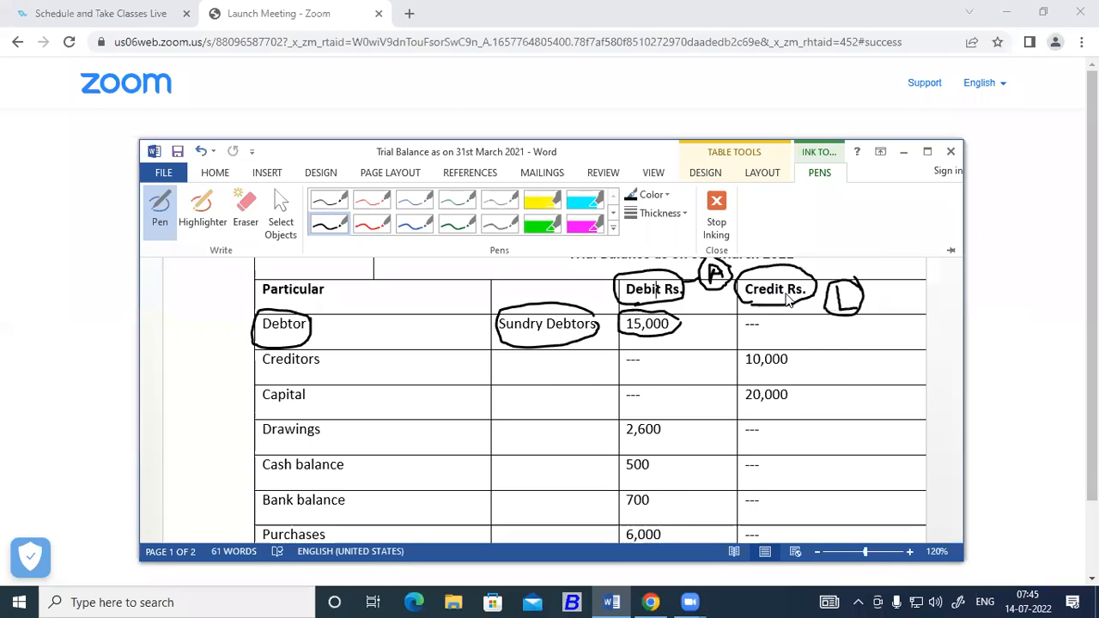
{"action": "left_click", "coordinate": [925, 151]}
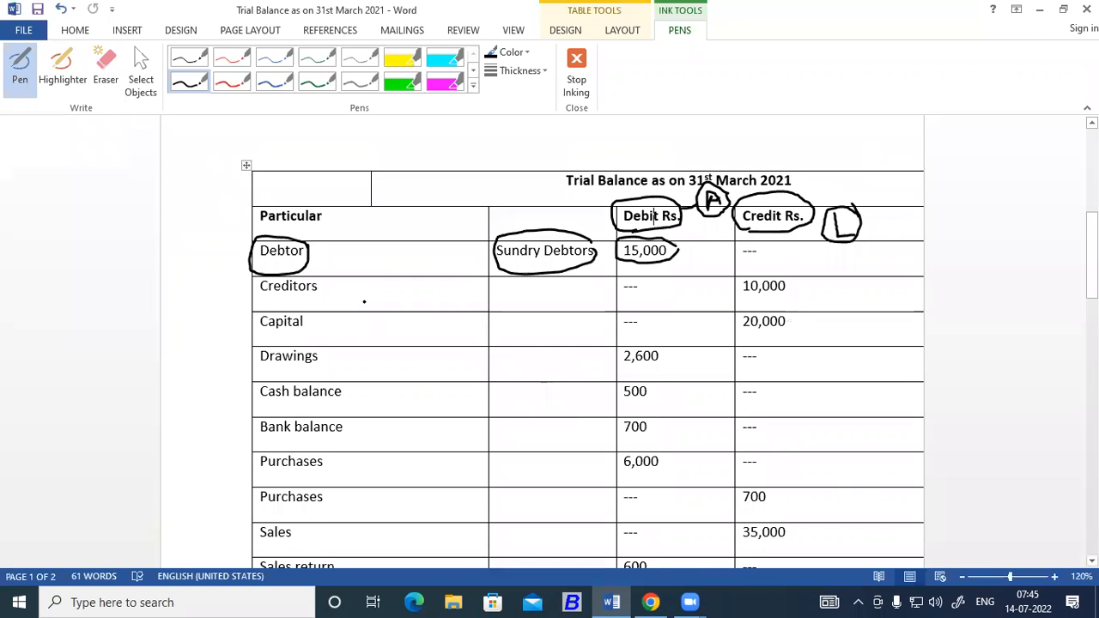
Circle "Creditors" in ink, stop inking, and enter "Sundry Creditors" in the blank cell of that row.
{"action": "mouse_move", "coordinate": [331, 280]}
{"action": "left_mouse_down"}
{"action": "mouse_move", "coordinate": [283, 266]}
{"action": "mouse_move", "coordinate": [256, 273]}
{"action": "mouse_move", "coordinate": [258, 297]}
{"action": "mouse_move", "coordinate": [283, 306]}
{"action": "mouse_move", "coordinate": [325, 295]}
{"action": "mouse_move", "coordinate": [330, 280]}
{"action": "left_mouse_up"}
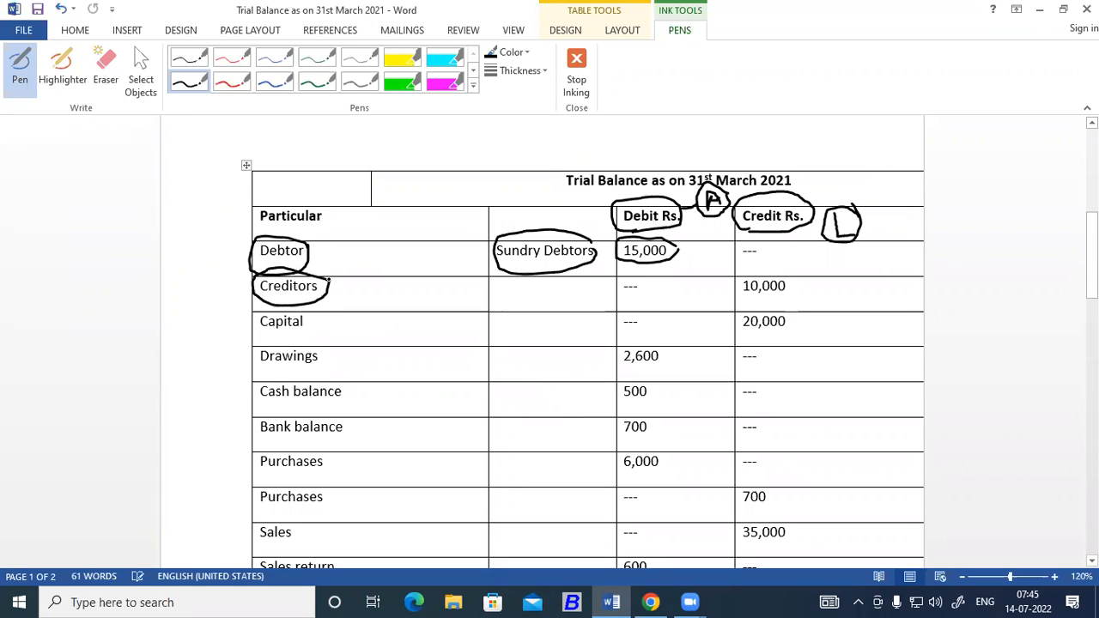
{"action": "left_click", "coordinate": [577, 77]}
{"action": "left_click", "coordinate": [508, 292]}
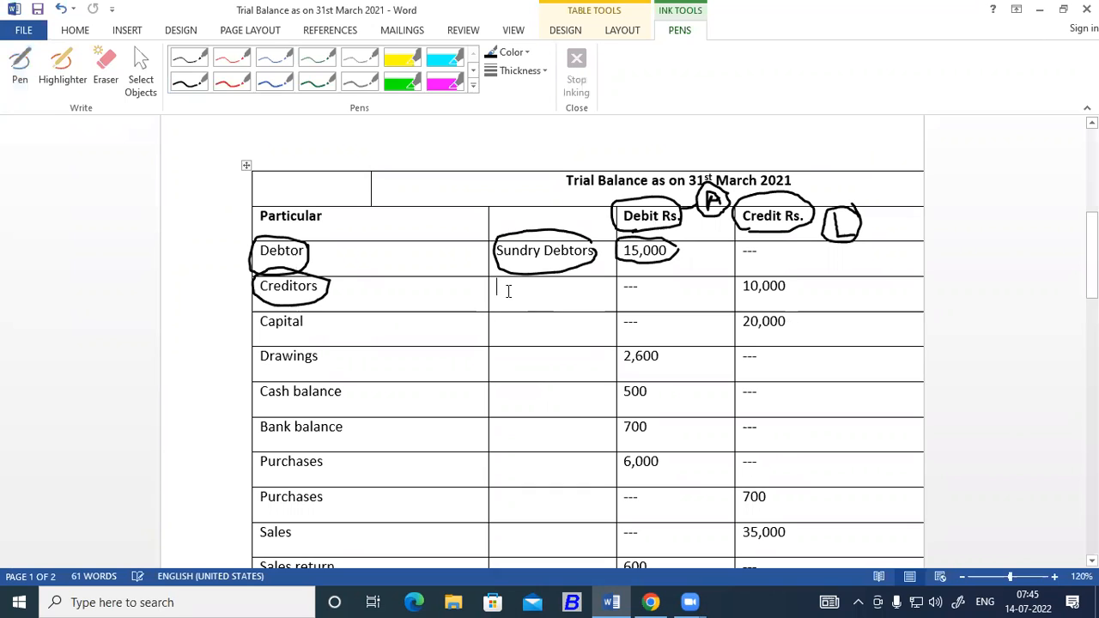
{"action": "type", "text": "S"}
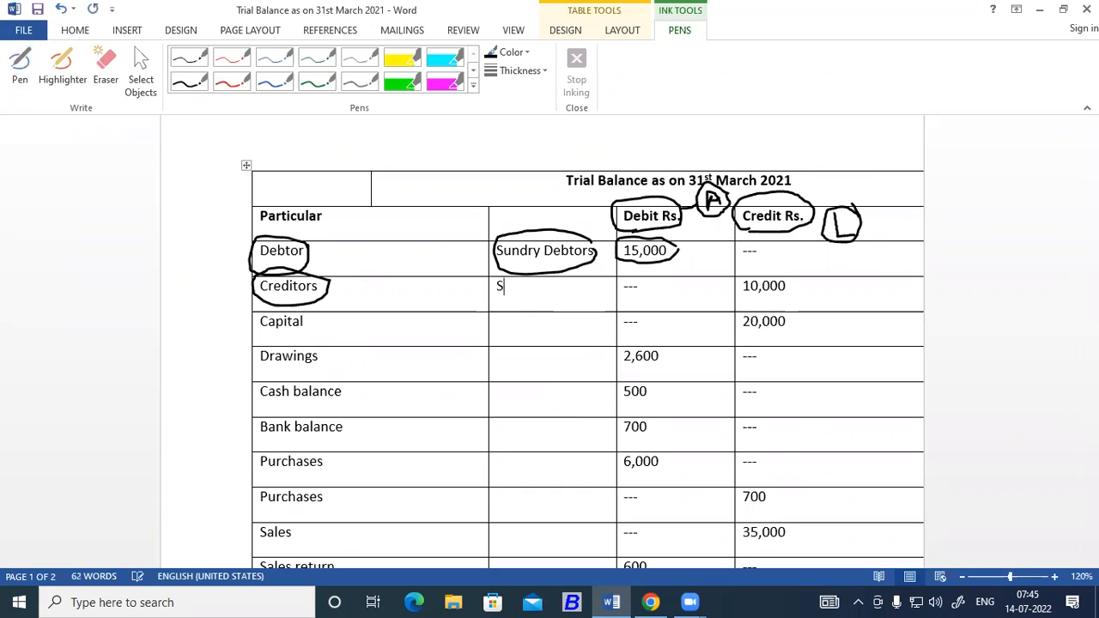
{"action": "type", "text": "uncry"}
{"action": "key", "text": "BackSpace"}
{"action": "key", "text": "BackSpace"}
{"action": "key", "text": "BackSpace"}
{"action": "key", "text": "BackSpace"}
{"action": "type", "text": "dry Cred"}
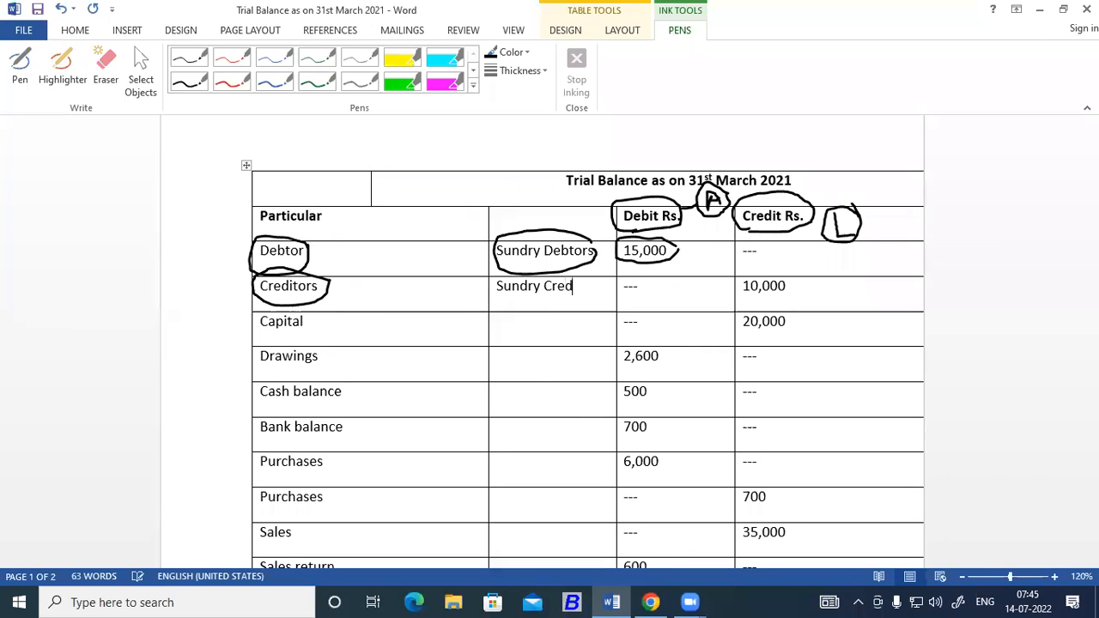
{"action": "type", "text": "itors"}
Enter "Capital" as the account group for both the Capital row and the Drawings row.
{"action": "left_click", "coordinate": [516, 323]}
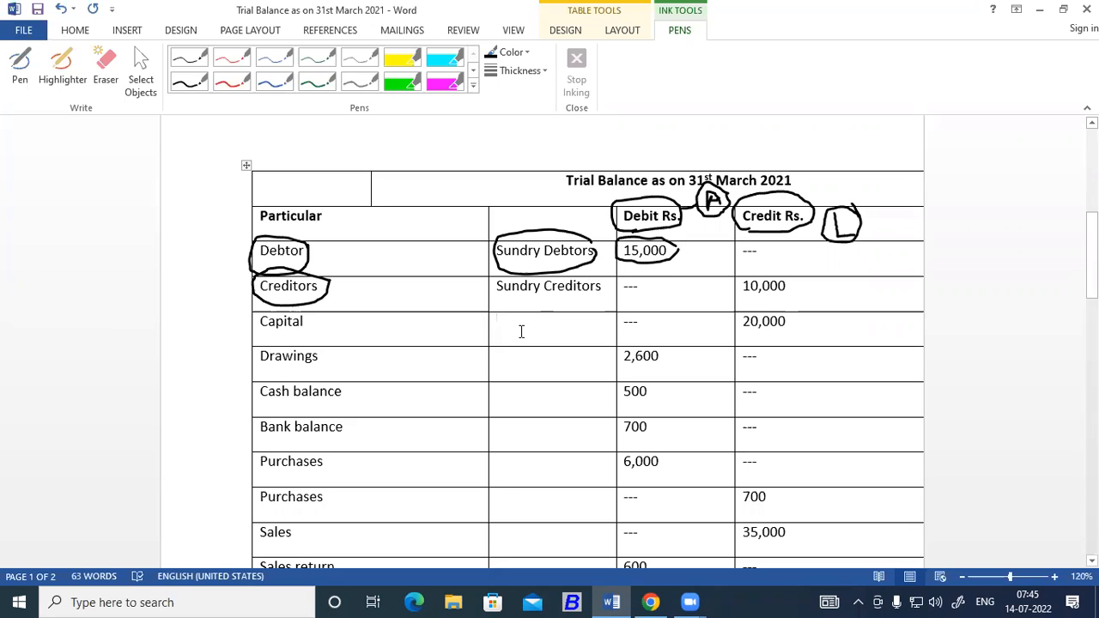
{"action": "type", "text": "Ca"}
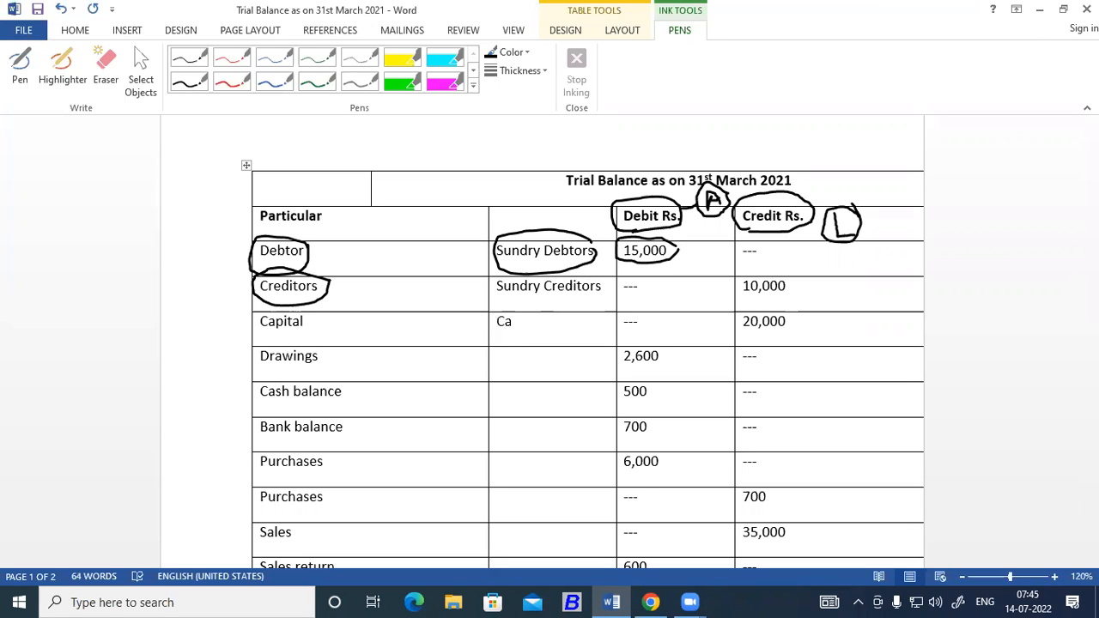
{"action": "type", "text": "pital"}
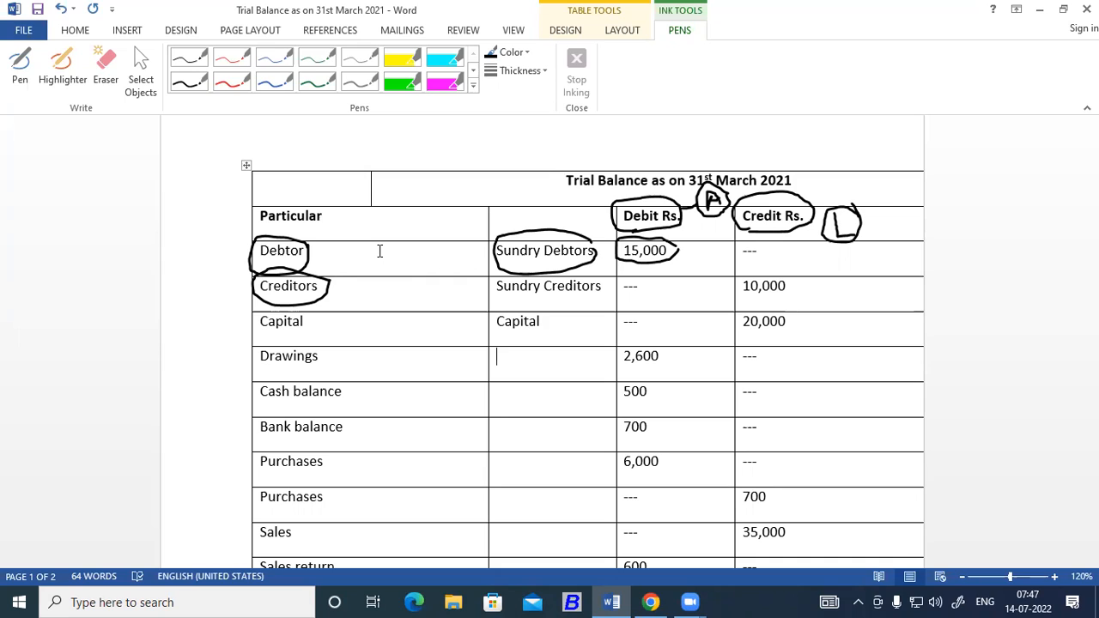
{"action": "type", "text": "Capital"}
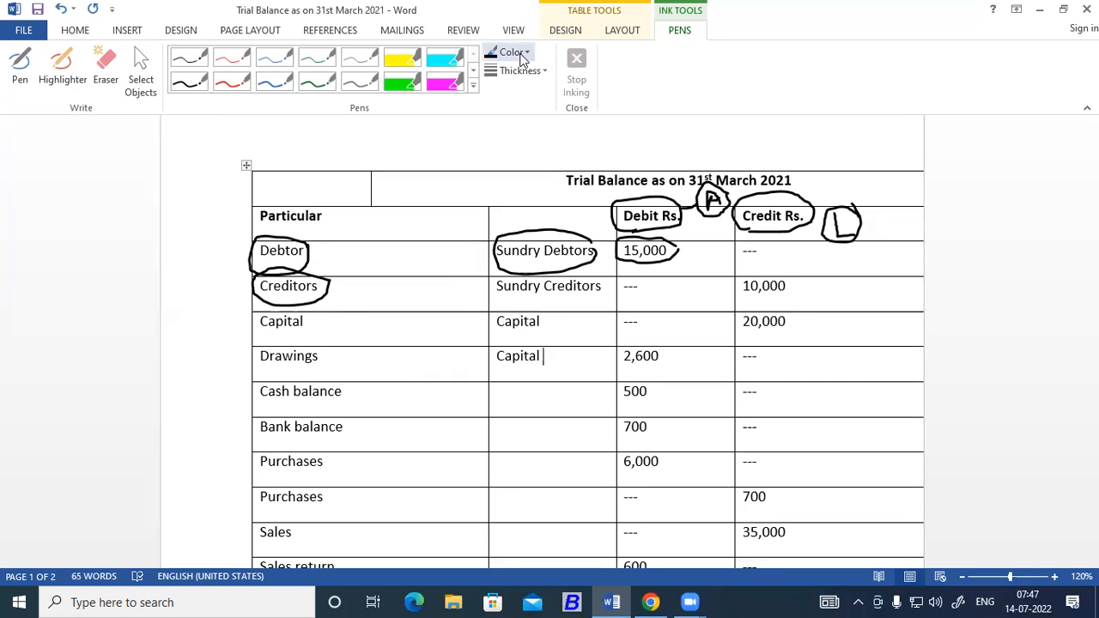
Set the ink colour to dark red and write a circled "B" and a circled "Prop" above the table.
{"action": "left_click", "coordinate": [520, 57]}
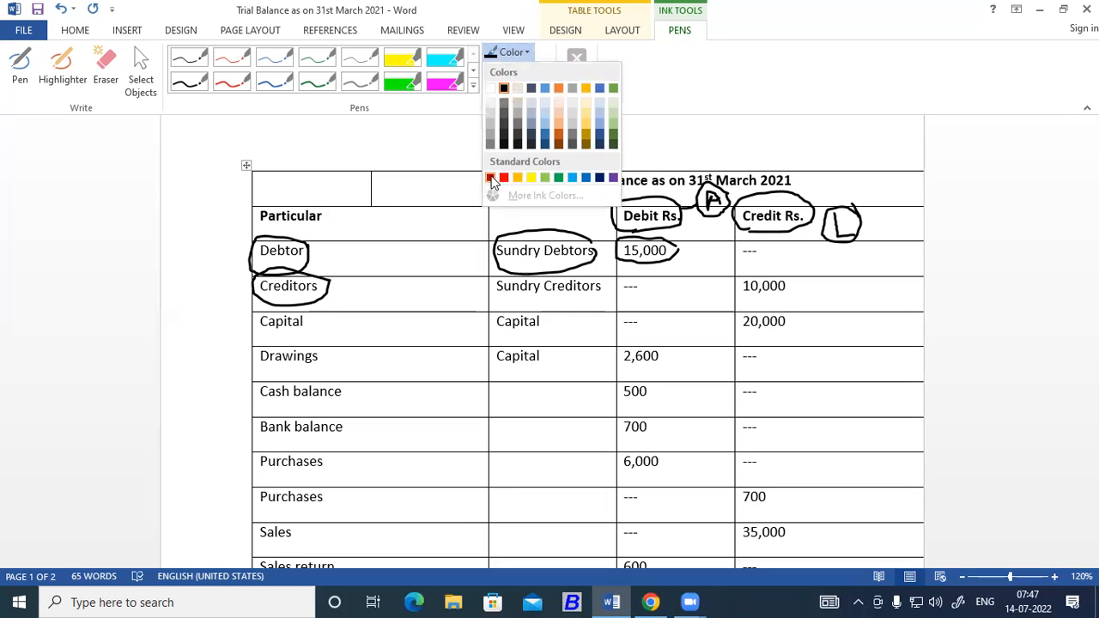
{"action": "left_click", "coordinate": [490, 177]}
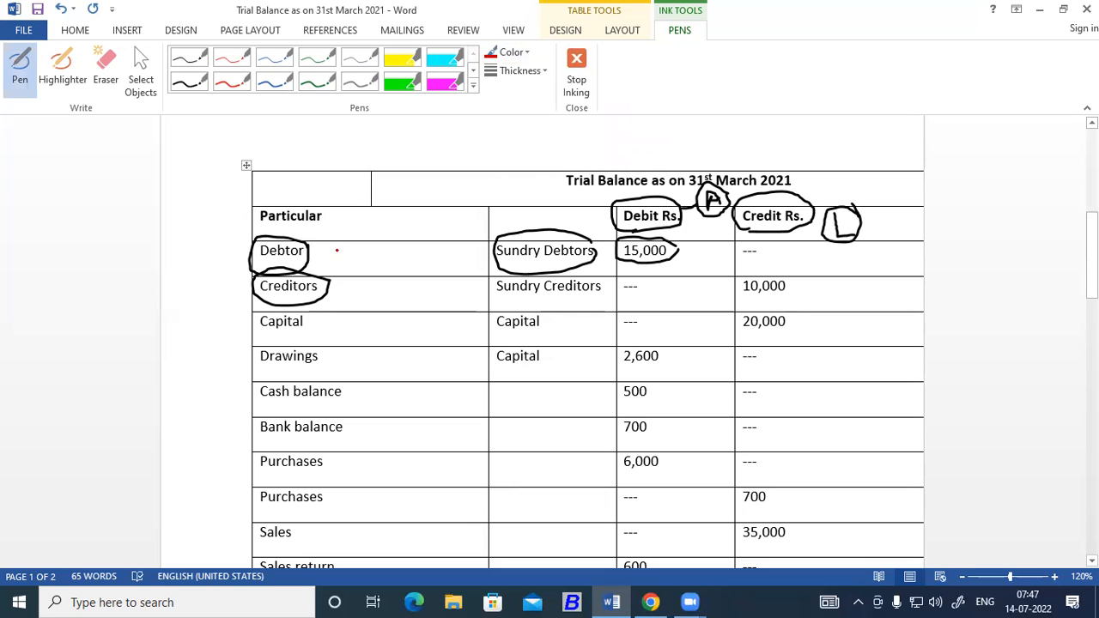
{"action": "left_click_drag", "start_coordinate": [332, 252], "coordinate": [331, 257]}
{"action": "mouse_move", "coordinate": [440, 144]}
{"action": "left_mouse_down"}
{"action": "mouse_move", "coordinate": [411, 146]}
{"action": "mouse_move", "coordinate": [426, 187]}
{"action": "mouse_move", "coordinate": [439, 139]}
{"action": "mouse_move", "coordinate": [417, 180]}
{"action": "mouse_move", "coordinate": [429, 179]}
{"action": "left_mouse_up"}
{"action": "mouse_move", "coordinate": [550, 134]}
{"action": "left_mouse_down"}
{"action": "mouse_move", "coordinate": [560, 131]}
{"action": "mouse_move", "coordinate": [520, 171]}
{"action": "mouse_move", "coordinate": [572, 155]}
{"action": "mouse_move", "coordinate": [552, 130]}
{"action": "left_mouse_up"}
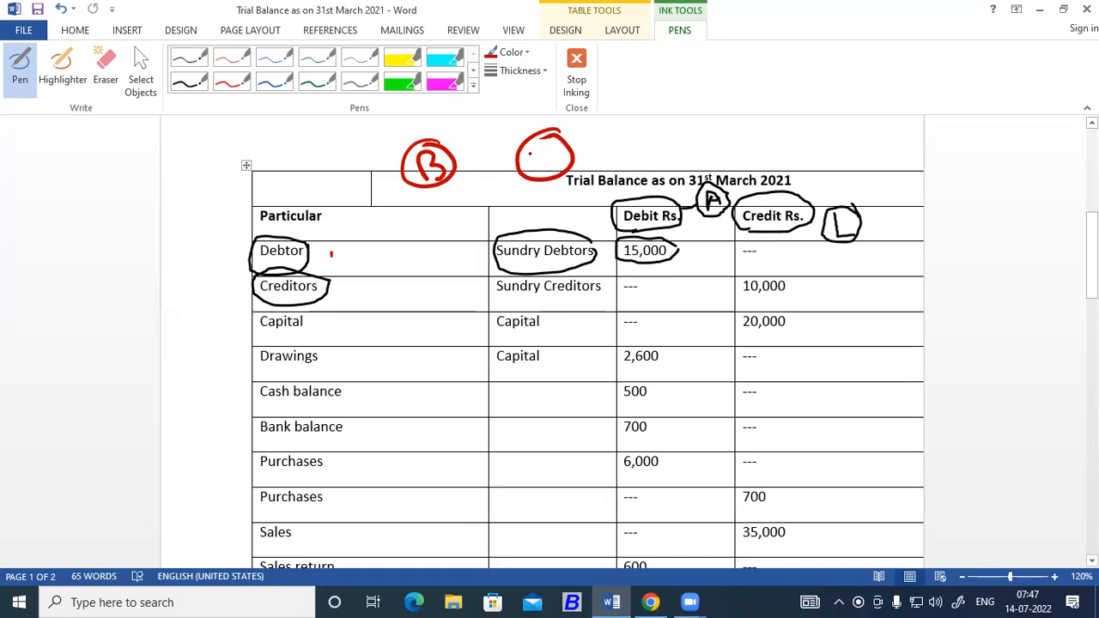
{"action": "mouse_move", "coordinate": [527, 155]}
{"action": "left_mouse_down"}
{"action": "mouse_move", "coordinate": [529, 177]}
{"action": "mouse_move", "coordinate": [556, 149]}
{"action": "mouse_move", "coordinate": [563, 168]}
{"action": "left_mouse_up"}
{"action": "left_click_drag", "start_coordinate": [556, 160], "coordinate": [575, 155]}
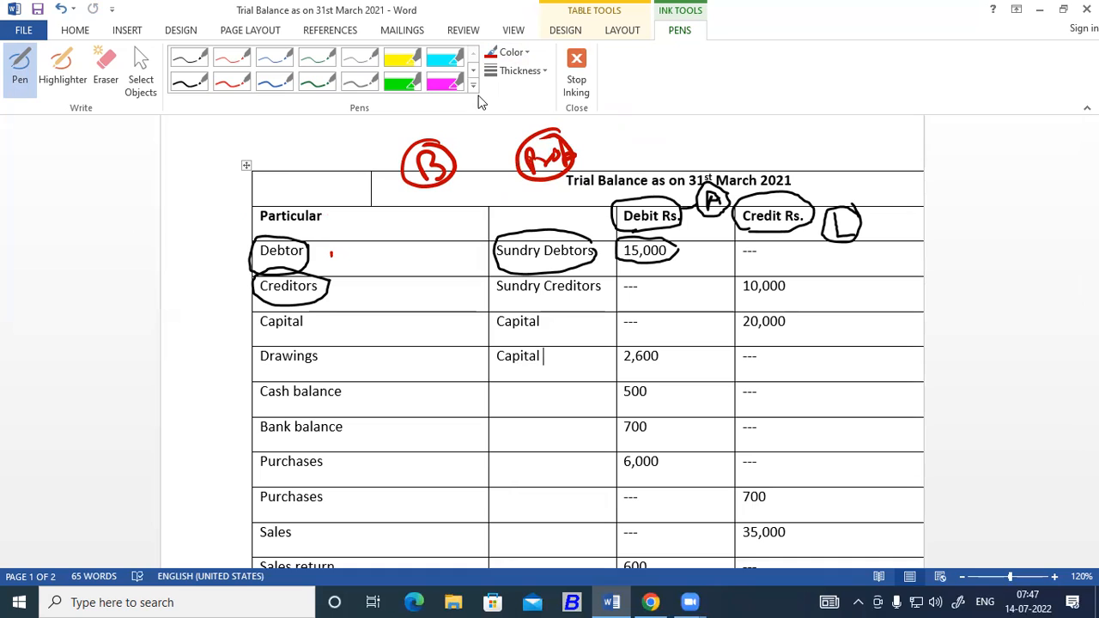
Draw a vertical red line separating the circled "B" from the circled "Prop", and underline both labels.
{"action": "left_click_drag", "start_coordinate": [487, 125], "coordinate": [499, 232]}
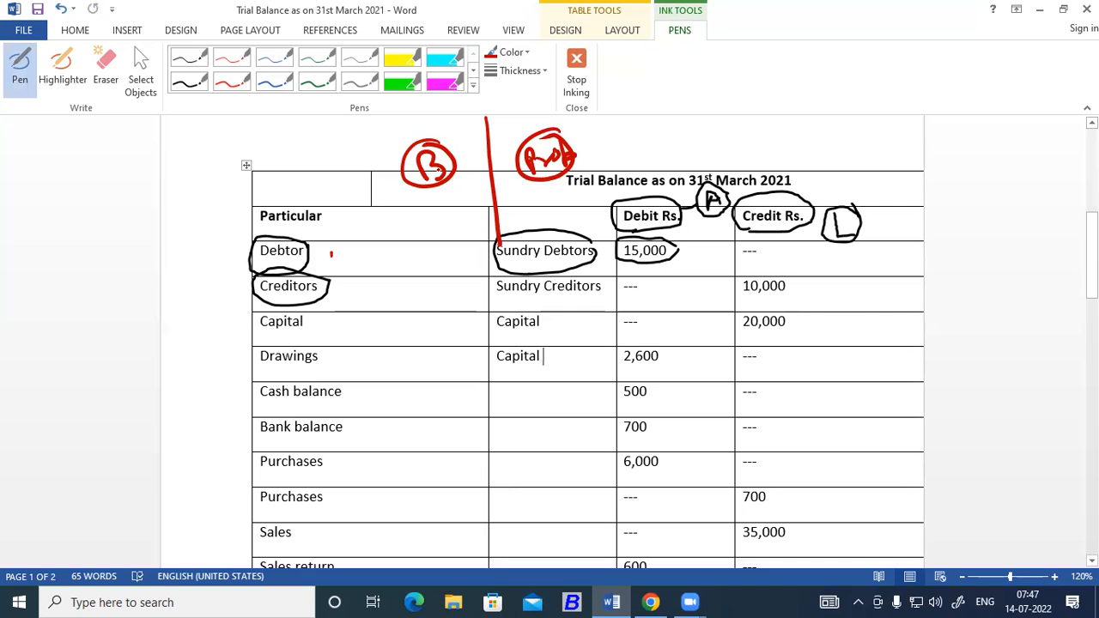
{"action": "mouse_move", "coordinate": [419, 207]}
{"action": "left_mouse_down"}
{"action": "mouse_move", "coordinate": [463, 187]}
{"action": "mouse_move", "coordinate": [467, 195]}
{"action": "left_mouse_up"}
{"action": "mouse_move", "coordinate": [533, 196]}
{"action": "left_mouse_down"}
{"action": "mouse_move", "coordinate": [575, 180]}
{"action": "mouse_move", "coordinate": [570, 189]}
{"action": "left_mouse_up"}
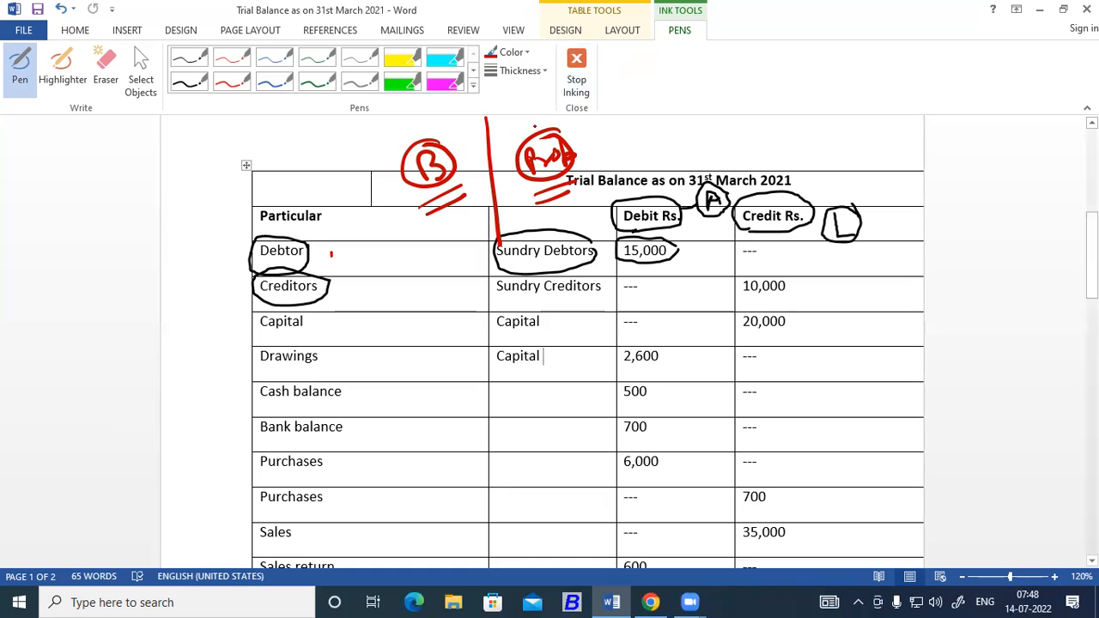
Draw a red arrow from the circled "Prop" to the circled "B" and write "Prop" with an arrow beneath the "B".
{"action": "mouse_move", "coordinate": [543, 130]}
{"action": "left_mouse_down"}
{"action": "mouse_move", "coordinate": [502, 120]}
{"action": "mouse_move", "coordinate": [438, 139]}
{"action": "mouse_move", "coordinate": [439, 129]}
{"action": "mouse_move", "coordinate": [441, 149]}
{"action": "left_mouse_up"}
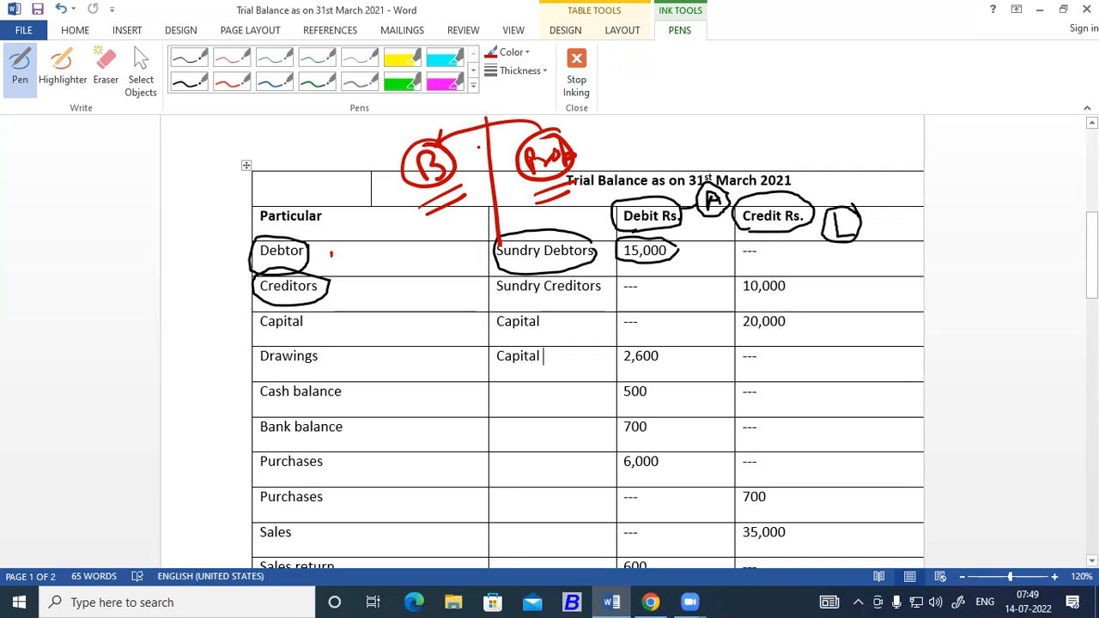
{"action": "left_click_drag", "start_coordinate": [419, 208], "coordinate": [475, 173]}
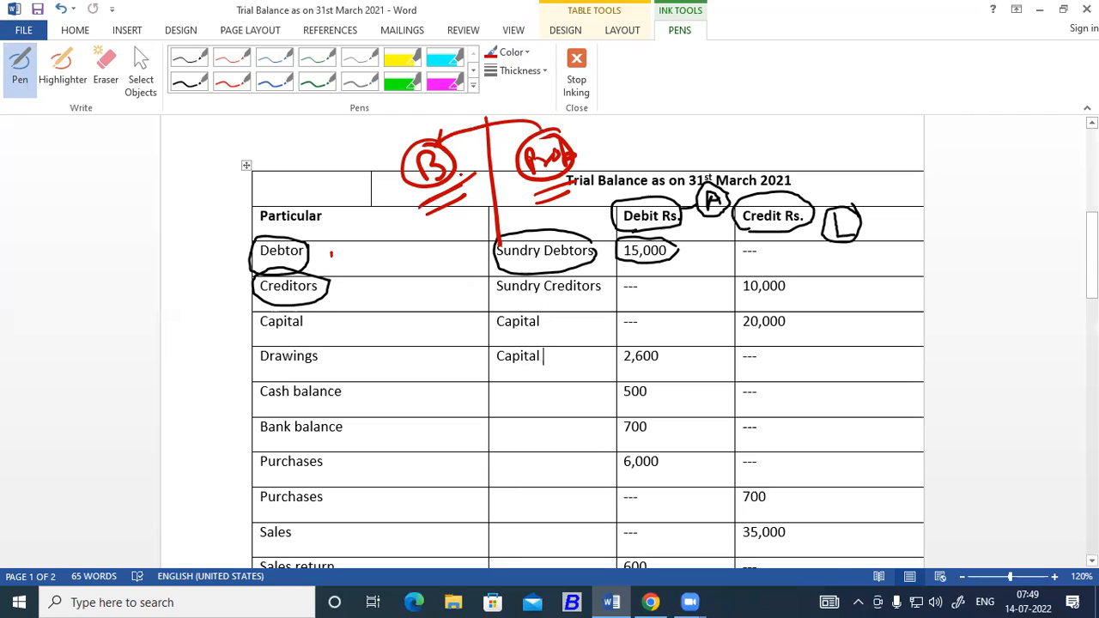
{"action": "mouse_move", "coordinate": [421, 228]}
{"action": "left_mouse_down"}
{"action": "mouse_move", "coordinate": [418, 247]}
{"action": "mouse_move", "coordinate": [449, 225]}
{"action": "mouse_move", "coordinate": [456, 236]}
{"action": "left_mouse_up"}
{"action": "left_click_drag", "start_coordinate": [452, 226], "coordinate": [469, 218]}
{"action": "mouse_move", "coordinate": [470, 216]}
{"action": "left_mouse_down"}
{"action": "mouse_move", "coordinate": [486, 207]}
{"action": "mouse_move", "coordinate": [486, 218]}
{"action": "left_mouse_up"}
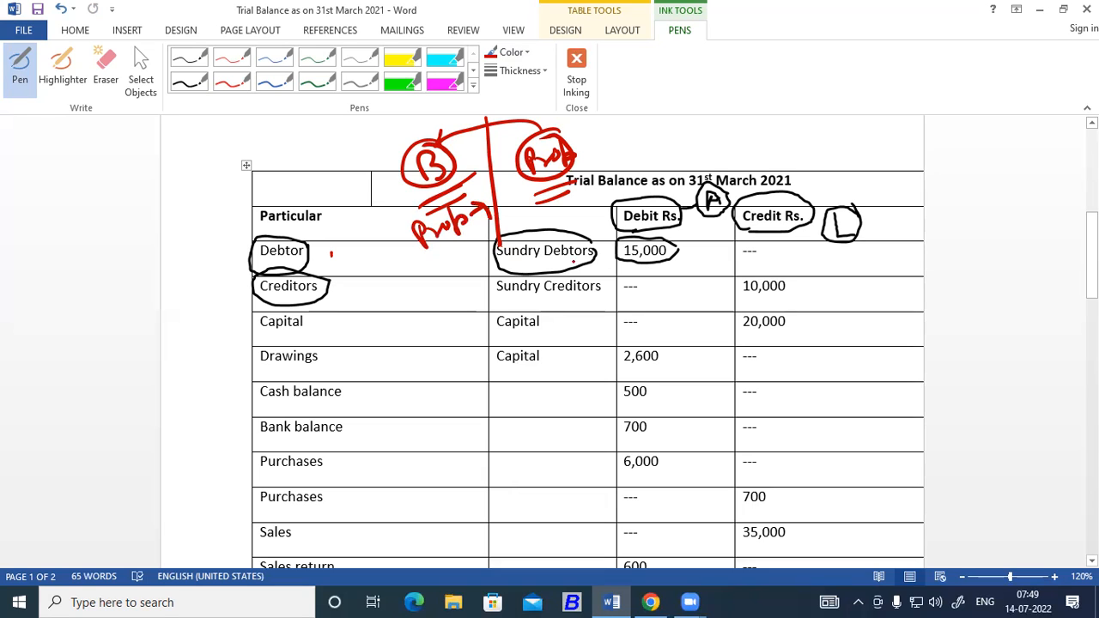
Write an underlined red "20,000" below the handwritten "Prop" and circle the credit amount in the Capital row.
{"action": "mouse_move", "coordinate": [409, 275]}
{"action": "left_mouse_down"}
{"action": "mouse_move", "coordinate": [426, 292]}
{"action": "mouse_move", "coordinate": [433, 271]}
{"action": "left_mouse_up"}
{"action": "mouse_move", "coordinate": [444, 266]}
{"action": "left_mouse_down"}
{"action": "mouse_move", "coordinate": [443, 280]}
{"action": "mouse_move", "coordinate": [492, 237]}
{"action": "mouse_move", "coordinate": [426, 318]}
{"action": "mouse_move", "coordinate": [472, 316]}
{"action": "left_mouse_up"}
{"action": "mouse_move", "coordinate": [791, 301]}
{"action": "left_mouse_down"}
{"action": "mouse_move", "coordinate": [734, 300]}
{"action": "mouse_move", "coordinate": [798, 340]}
{"action": "mouse_move", "coordinate": [788, 307]}
{"action": "left_mouse_up"}
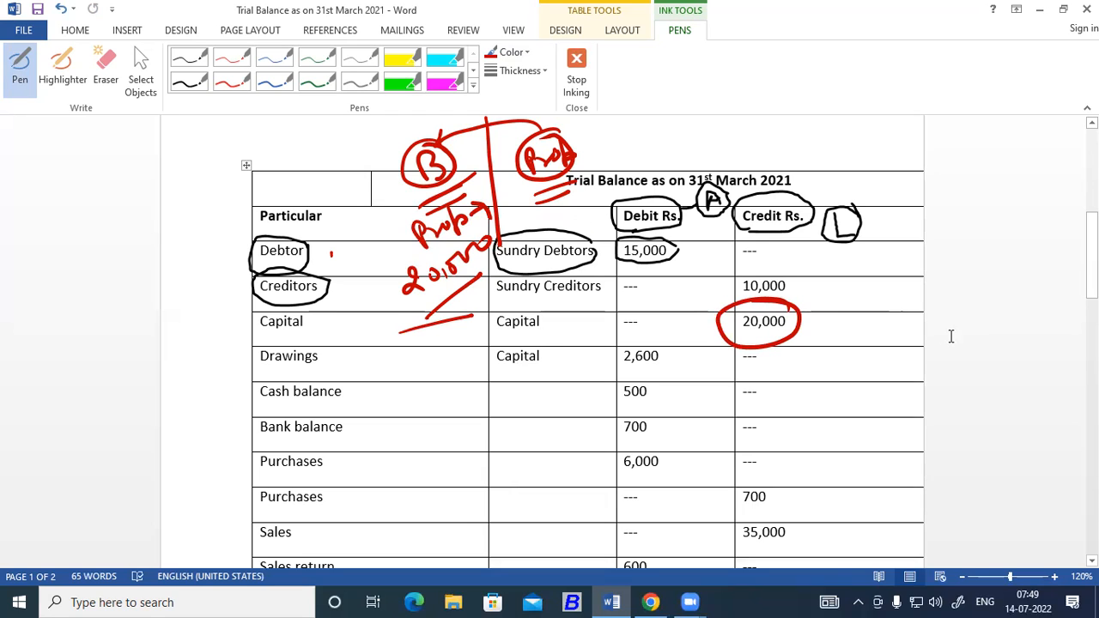
Write "20,000" with "- 2600" and a double underline beside the Capital and Drawings rows, circling the Drawings debit and retracing the "Prop"-to-"B" arrow.
{"action": "mouse_move", "coordinate": [847, 326]}
{"action": "left_mouse_down"}
{"action": "mouse_move", "coordinate": [852, 340]}
{"action": "mouse_move", "coordinate": [928, 325]}
{"action": "mouse_move", "coordinate": [871, 344]}
{"action": "left_mouse_up"}
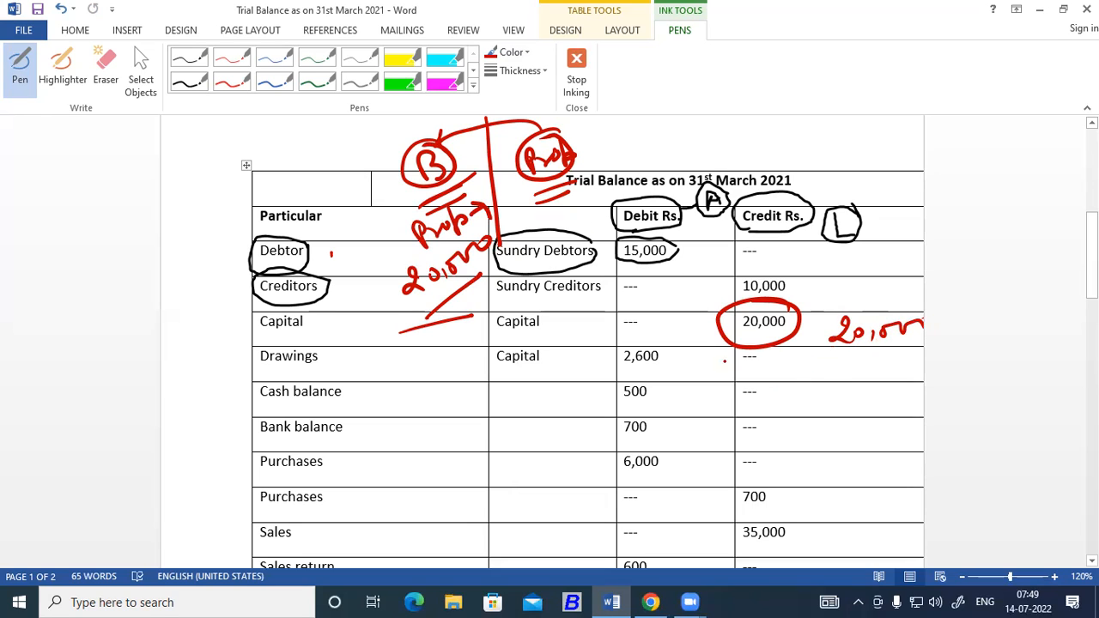
{"action": "mouse_move", "coordinate": [673, 358]}
{"action": "left_mouse_down"}
{"action": "mouse_move", "coordinate": [644, 338]}
{"action": "mouse_move", "coordinate": [623, 365]}
{"action": "mouse_move", "coordinate": [670, 346]}
{"action": "left_mouse_up"}
{"action": "mouse_move", "coordinate": [541, 129]}
{"action": "left_mouse_down"}
{"action": "mouse_move", "coordinate": [519, 118]}
{"action": "mouse_move", "coordinate": [448, 127]}
{"action": "mouse_move", "coordinate": [428, 144]}
{"action": "mouse_move", "coordinate": [438, 129]}
{"action": "left_mouse_up"}
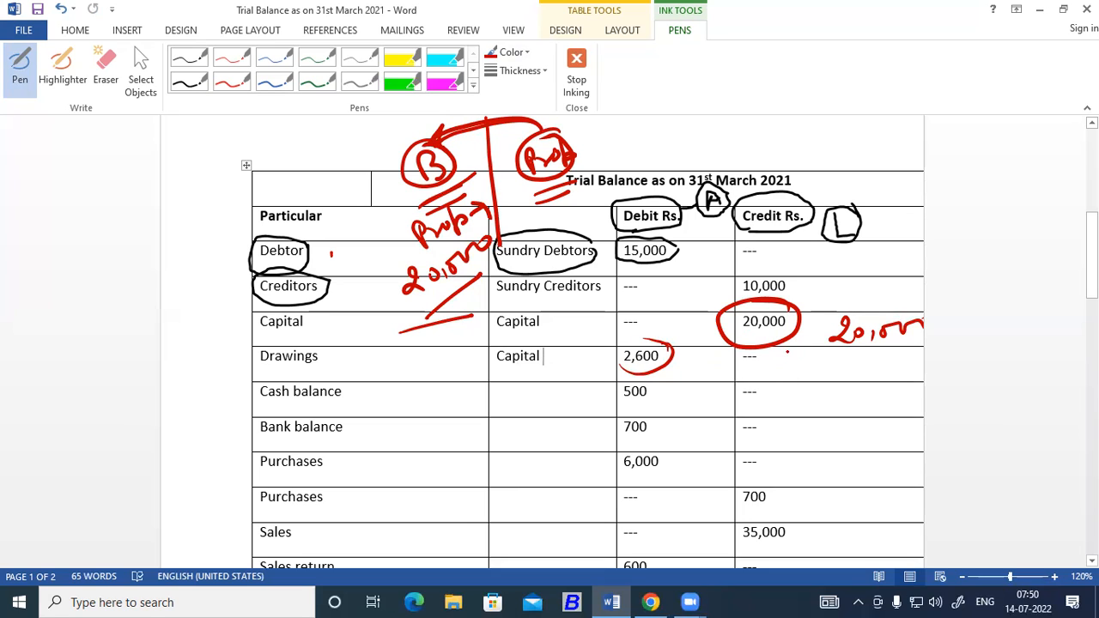
{"action": "mouse_move", "coordinate": [820, 364]}
{"action": "left_mouse_down"}
{"action": "mouse_move", "coordinate": [875, 355]}
{"action": "mouse_move", "coordinate": [854, 366]}
{"action": "mouse_move", "coordinate": [923, 361]}
{"action": "mouse_move", "coordinate": [919, 373]}
{"action": "left_mouse_up"}
{"action": "mouse_move", "coordinate": [833, 400]}
{"action": "left_mouse_down"}
{"action": "mouse_move", "coordinate": [921, 395]}
{"action": "mouse_move", "coordinate": [900, 387]}
{"action": "mouse_move", "coordinate": [913, 387]}
{"action": "left_mouse_up"}
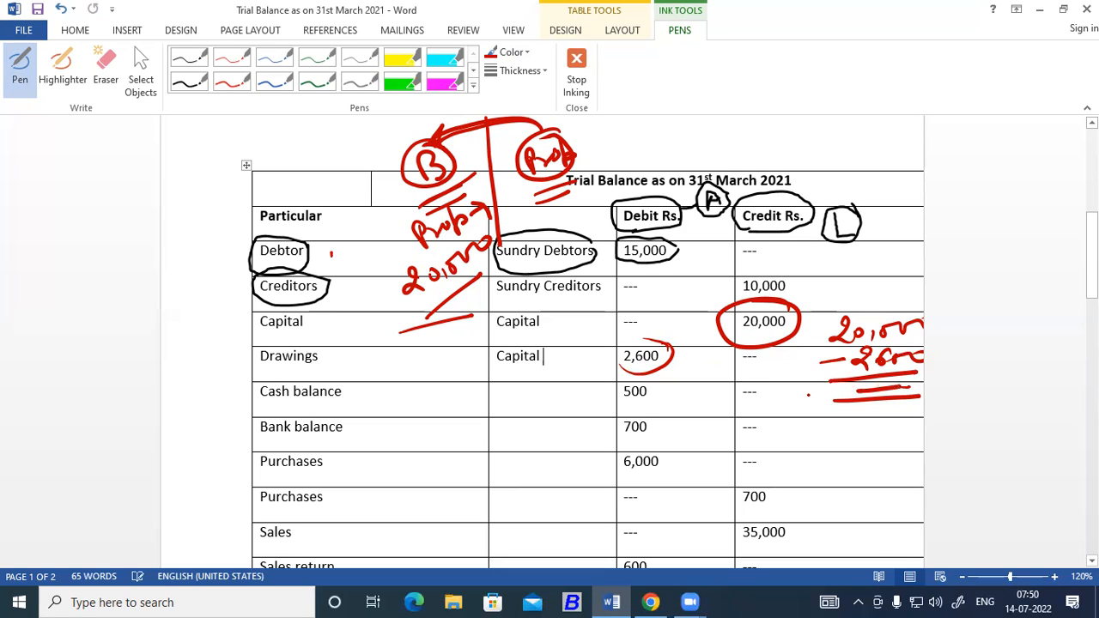
Add red tick marks beside the circled Capital and Drawings amounts and a short scribble in the Cash balance credit cell.
{"action": "left_click_drag", "start_coordinate": [766, 388], "coordinate": [810, 386]}
{"action": "mouse_move", "coordinate": [797, 303]}
{"action": "left_mouse_down"}
{"action": "mouse_move", "coordinate": [804, 314]}
{"action": "mouse_move", "coordinate": [852, 287]}
{"action": "mouse_move", "coordinate": [840, 297]}
{"action": "left_mouse_up"}
{"action": "left_click_drag", "start_coordinate": [666, 360], "coordinate": [718, 356]}
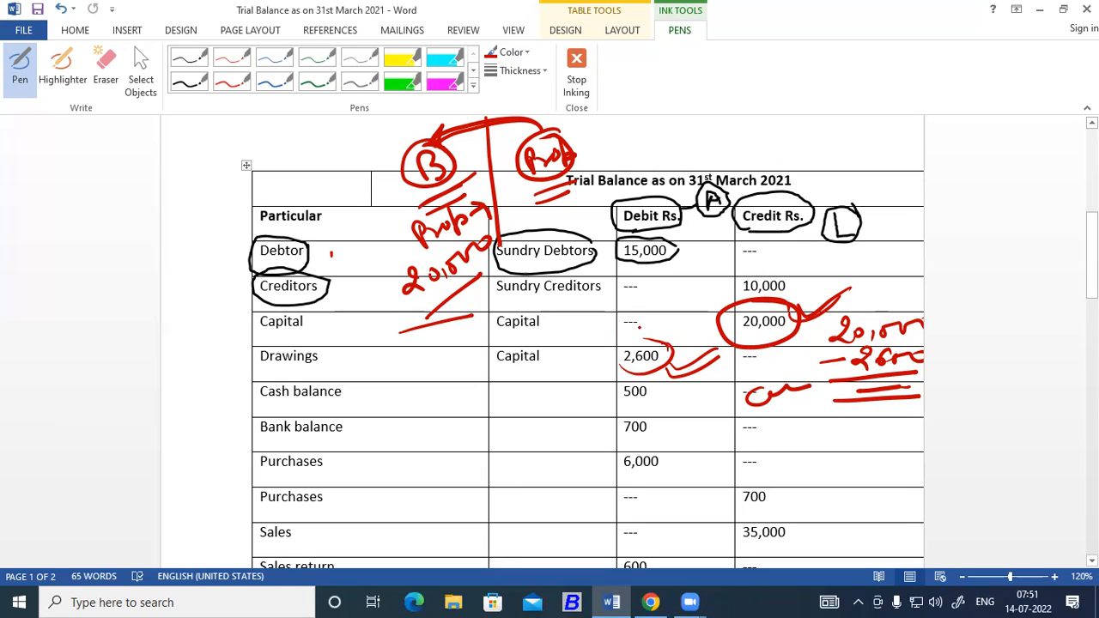
Write the red sum "+5 -2 = 3" over the credit column near the Bank balance and Purchases rows and underline the answer.
{"action": "left_click_drag", "start_coordinate": [775, 444], "coordinate": [811, 442]}
{"action": "mouse_move", "coordinate": [788, 429]}
{"action": "left_mouse_down"}
{"action": "mouse_move", "coordinate": [789, 454]}
{"action": "mouse_move", "coordinate": [811, 459]}
{"action": "mouse_move", "coordinate": [849, 426]}
{"action": "left_mouse_up"}
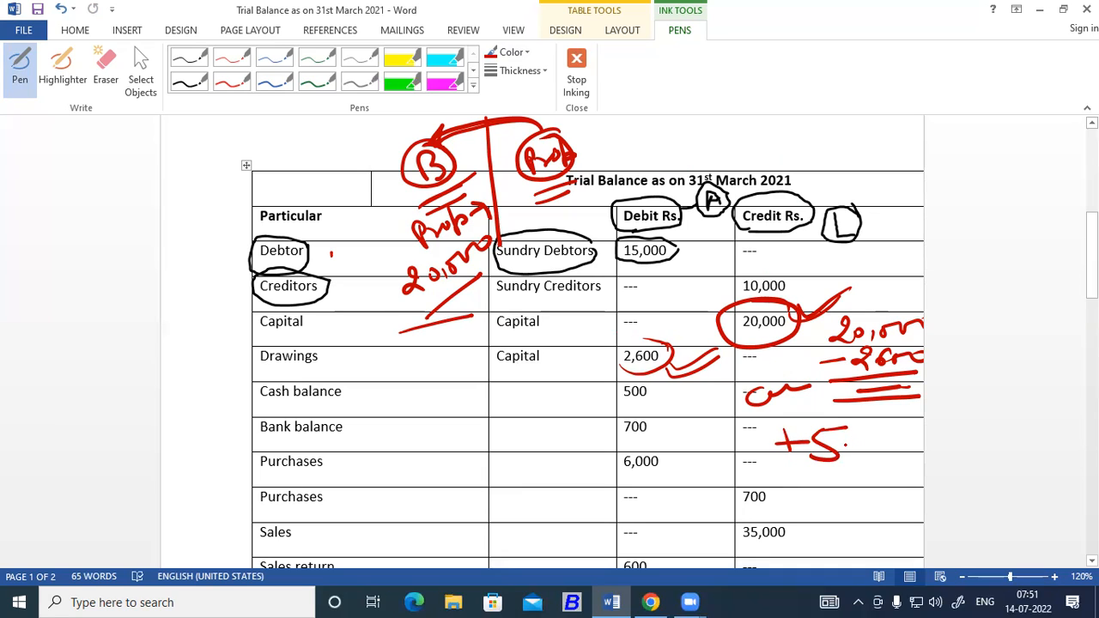
{"action": "left_click_drag", "start_coordinate": [848, 445], "coordinate": [900, 460]}
{"action": "left_click_drag", "start_coordinate": [832, 478], "coordinate": [857, 485]}
{"action": "mouse_move", "coordinate": [871, 469]}
{"action": "left_mouse_down"}
{"action": "mouse_move", "coordinate": [885, 477]}
{"action": "mouse_move", "coordinate": [872, 490]}
{"action": "left_mouse_up"}
{"action": "left_click_drag", "start_coordinate": [841, 502], "coordinate": [883, 496]}
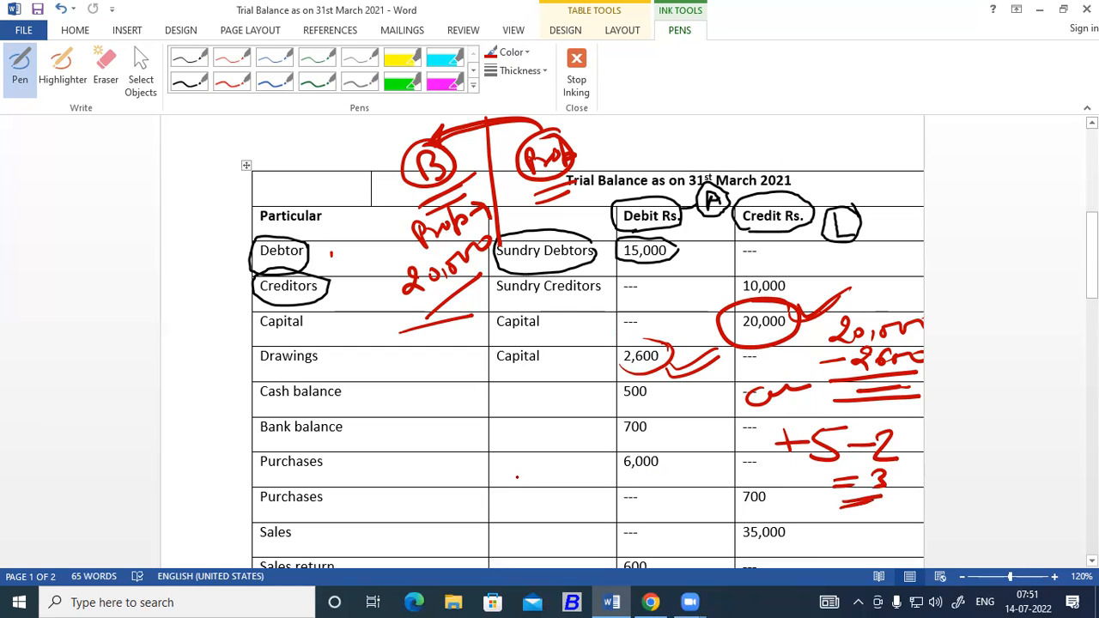
Write "-5 -2" in red ink over the blank group cell of the first Purchases row and draw a box around it.
{"action": "mouse_move", "coordinate": [503, 484]}
{"action": "left_mouse_down"}
{"action": "mouse_move", "coordinate": [557, 479]}
{"action": "mouse_move", "coordinate": [536, 487]}
{"action": "left_mouse_up"}
{"action": "left_click_drag", "start_coordinate": [550, 461], "coordinate": [593, 462]}
{"action": "left_click_drag", "start_coordinate": [597, 455], "coordinate": [601, 478]}
{"action": "left_click_drag", "start_coordinate": [614, 451], "coordinate": [635, 441]}
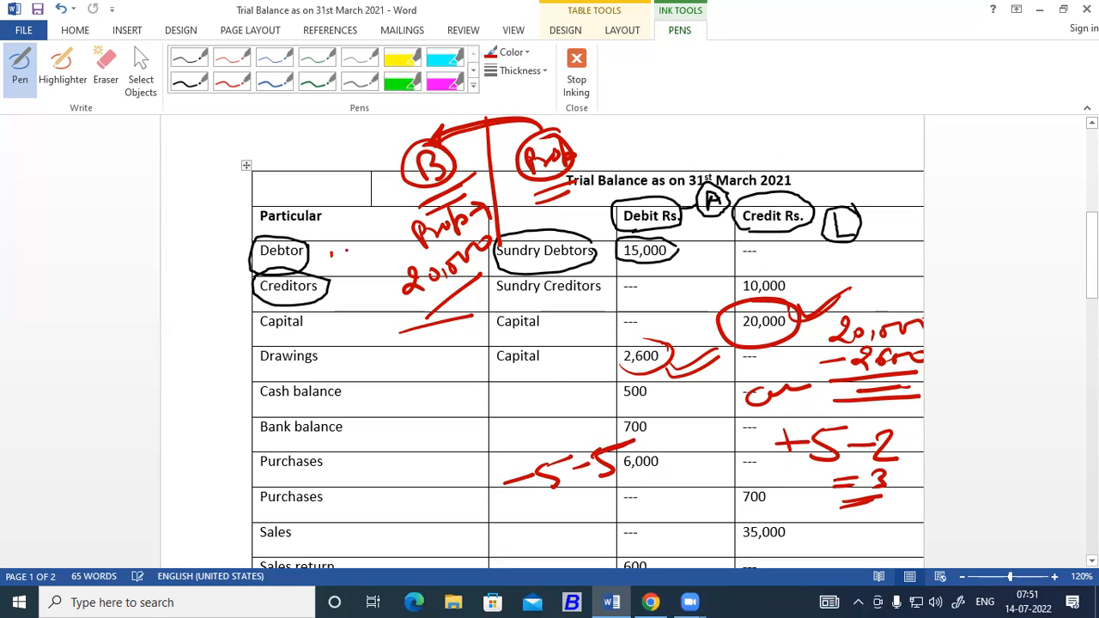
{"action": "left_click", "coordinate": [105, 69]}
{"action": "mouse_move", "coordinate": [601, 474]}
{"action": "left_mouse_down"}
{"action": "mouse_move", "coordinate": [612, 464]}
{"action": "mouse_move", "coordinate": [600, 451]}
{"action": "left_mouse_up"}
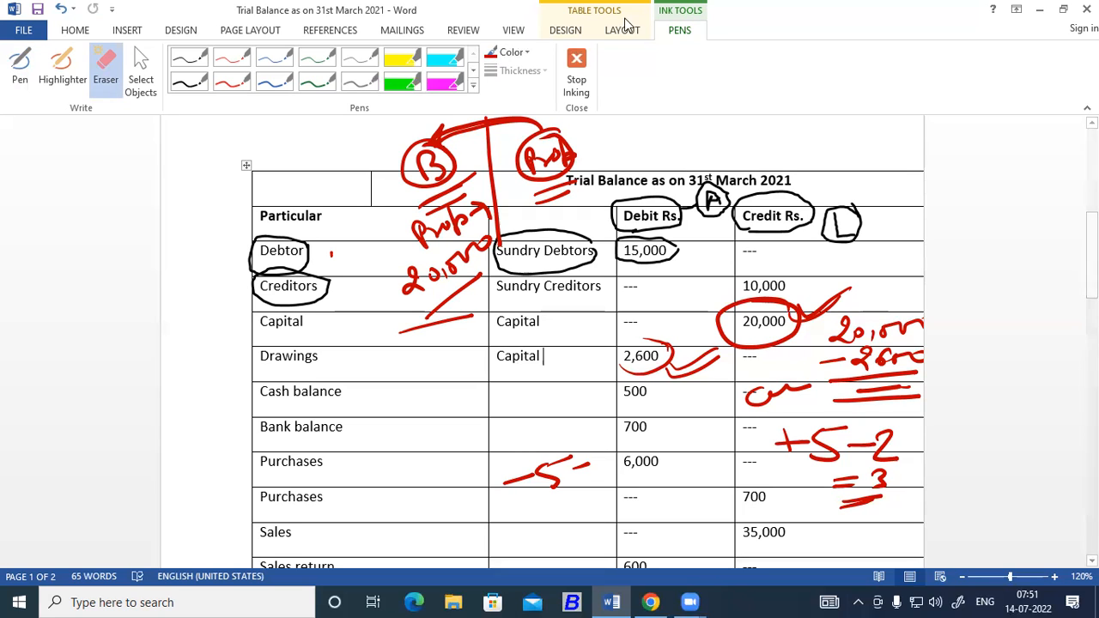
{"action": "left_click", "coordinate": [20, 68]}
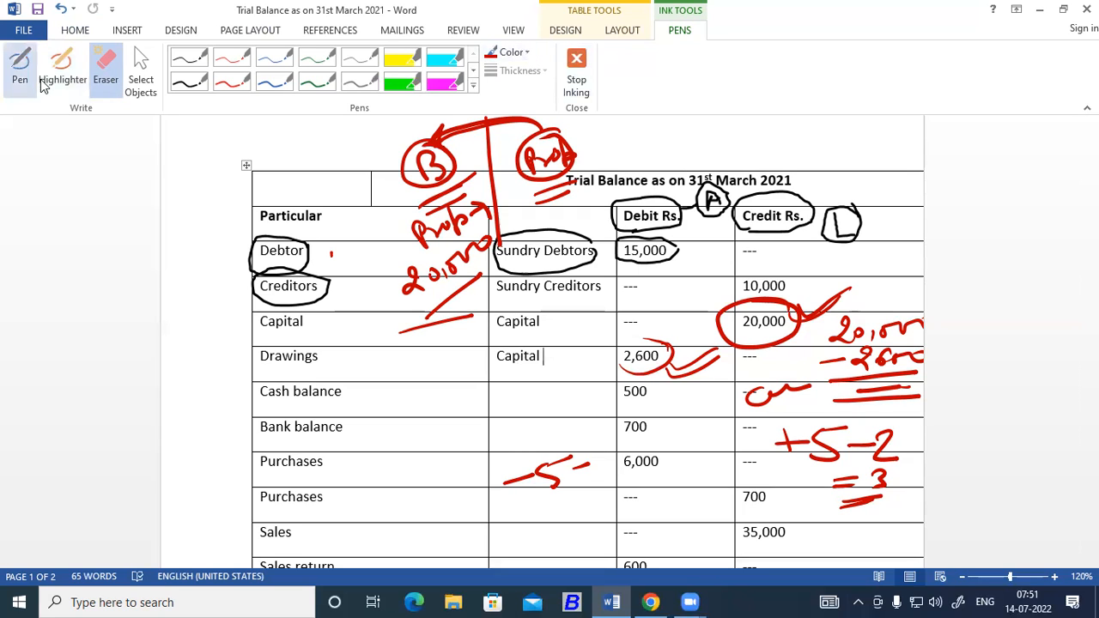
{"action": "mouse_move", "coordinate": [592, 453]}
{"action": "left_mouse_down"}
{"action": "mouse_move", "coordinate": [608, 448]}
{"action": "mouse_move", "coordinate": [600, 479]}
{"action": "mouse_move", "coordinate": [618, 483]}
{"action": "left_mouse_up"}
{"action": "mouse_move", "coordinate": [510, 507]}
{"action": "left_mouse_down"}
{"action": "mouse_move", "coordinate": [555, 509]}
{"action": "mouse_move", "coordinate": [632, 462]}
{"action": "mouse_move", "coordinate": [527, 417]}
{"action": "mouse_move", "coordinate": [477, 495]}
{"action": "mouse_move", "coordinate": [529, 511]}
{"action": "left_mouse_up"}
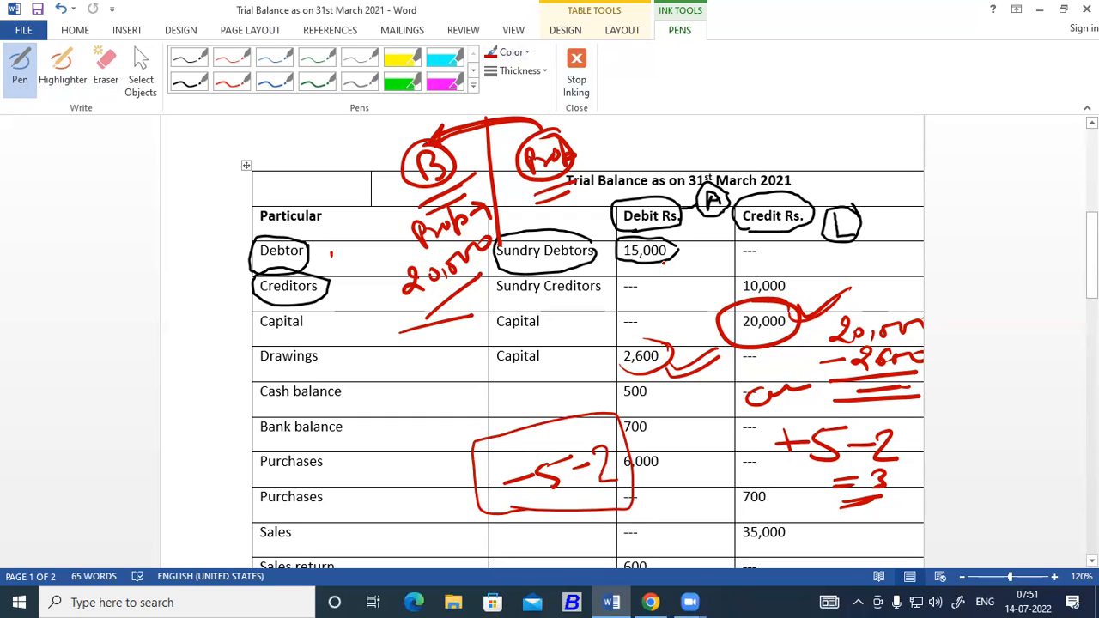
Erase the red and black ink annotations from the trial balance and stop inking.
{"action": "left_click", "coordinate": [106, 65]}
{"action": "mouse_move", "coordinate": [613, 496]}
{"action": "left_mouse_down"}
{"action": "mouse_move", "coordinate": [524, 468]}
{"action": "mouse_move", "coordinate": [971, 493]}
{"action": "mouse_move", "coordinate": [825, 446]}
{"action": "mouse_move", "coordinate": [335, 388]}
{"action": "mouse_move", "coordinate": [614, 385]}
{"action": "mouse_move", "coordinate": [859, 339]}
{"action": "mouse_move", "coordinate": [913, 368]}
{"action": "mouse_move", "coordinate": [880, 345]}
{"action": "mouse_move", "coordinate": [790, 324]}
{"action": "mouse_move", "coordinate": [817, 387]}
{"action": "mouse_move", "coordinate": [871, 418]}
{"action": "mouse_move", "coordinate": [871, 496]}
{"action": "mouse_move", "coordinate": [879, 412]}
{"action": "mouse_move", "coordinate": [827, 521]}
{"action": "mouse_move", "coordinate": [870, 527]}
{"action": "mouse_move", "coordinate": [463, 271]}
{"action": "mouse_move", "coordinate": [373, 277]}
{"action": "mouse_move", "coordinate": [447, 238]}
{"action": "mouse_move", "coordinate": [370, 171]}
{"action": "mouse_move", "coordinate": [373, 142]}
{"action": "mouse_move", "coordinate": [429, 304]}
{"action": "mouse_move", "coordinate": [586, 246]}
{"action": "mouse_move", "coordinate": [1041, 249]}
{"action": "left_mouse_up"}
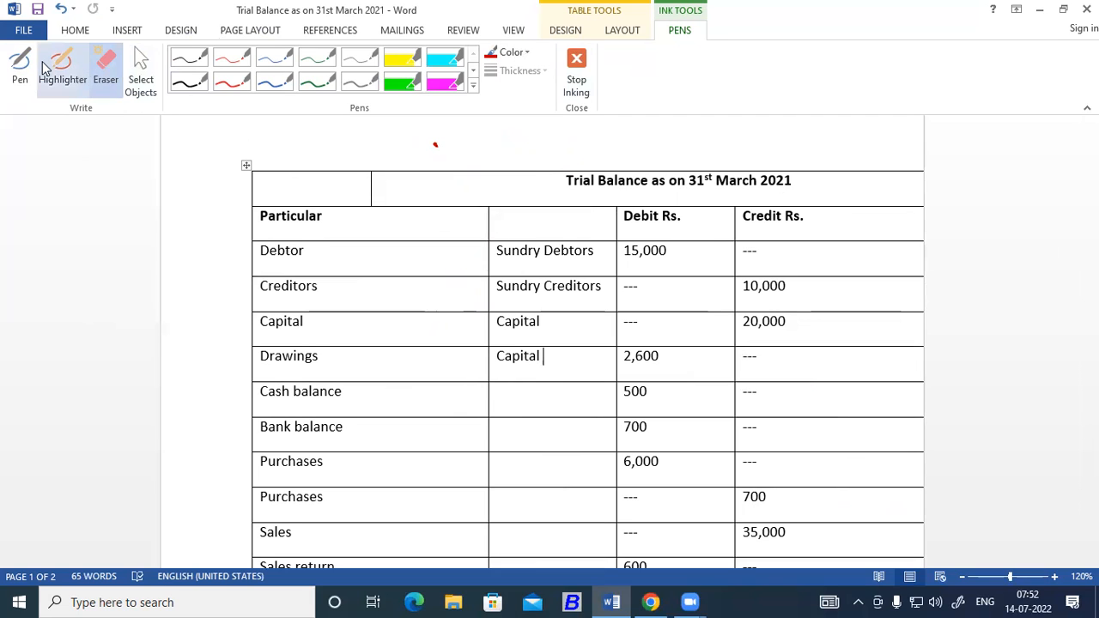
{"action": "left_click", "coordinate": [579, 73]}
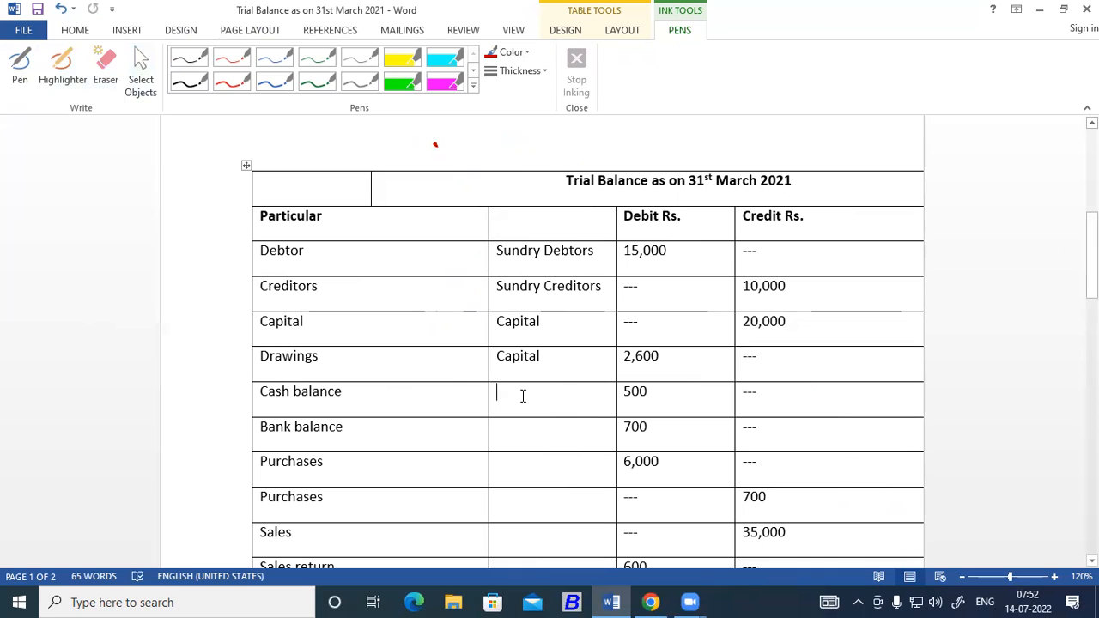
Enter "Cash in hand" as the account group for Cash balance and "Bank A/c" for Bank balance.
{"action": "left_click", "coordinate": [522, 395]}
{"action": "type", "text": "C"}
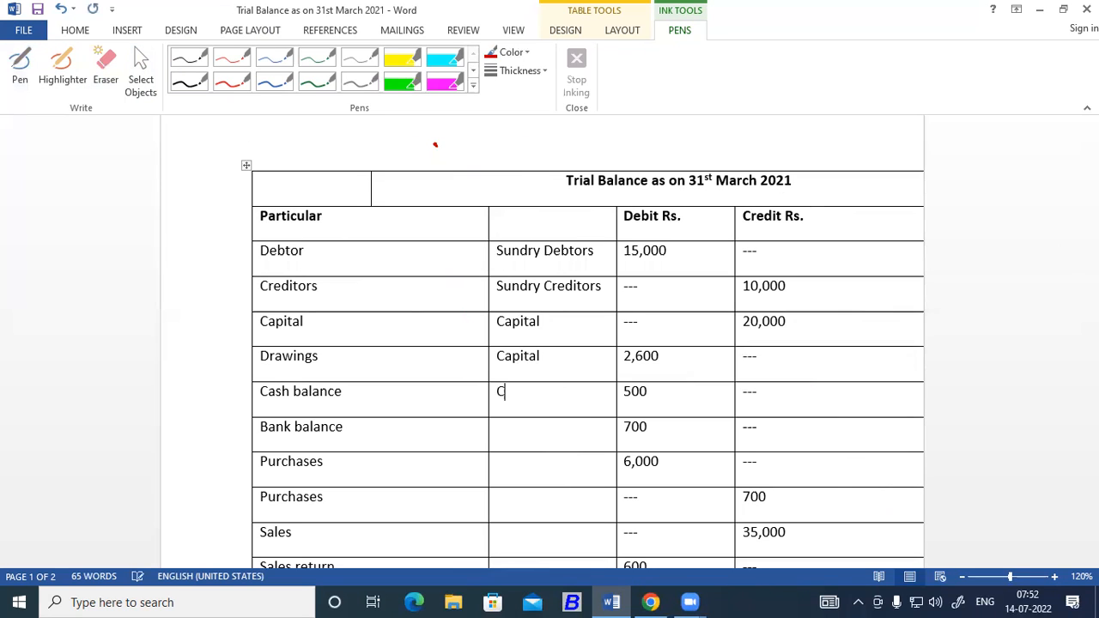
{"action": "type", "text": "ash in hand"}
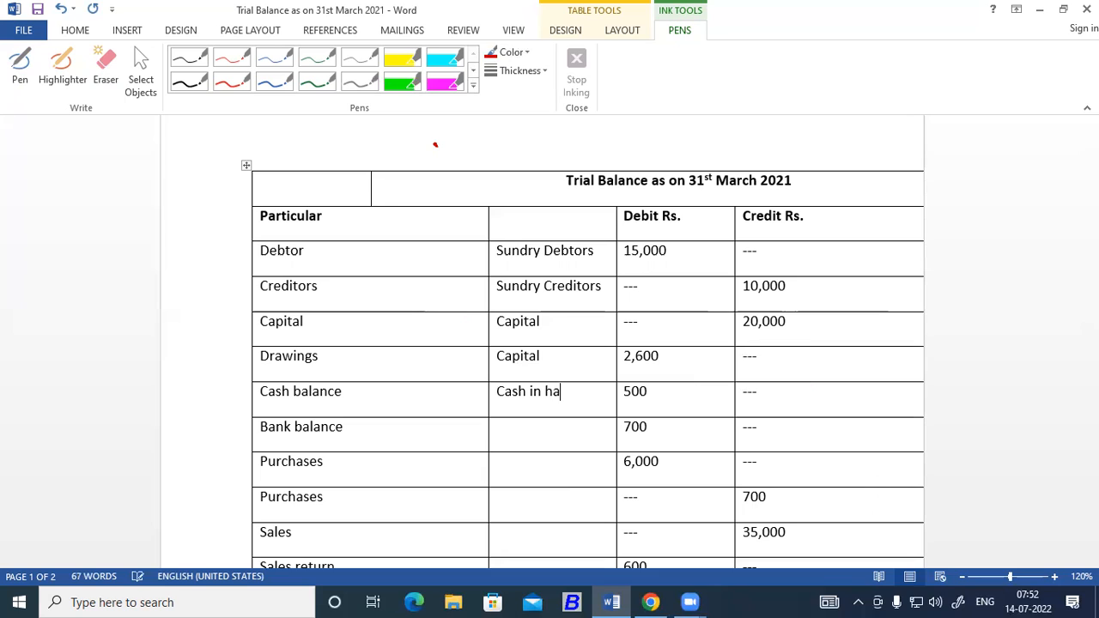
{"action": "left_click", "coordinate": [524, 431]}
{"action": "type", "text": "Bank A/c"}
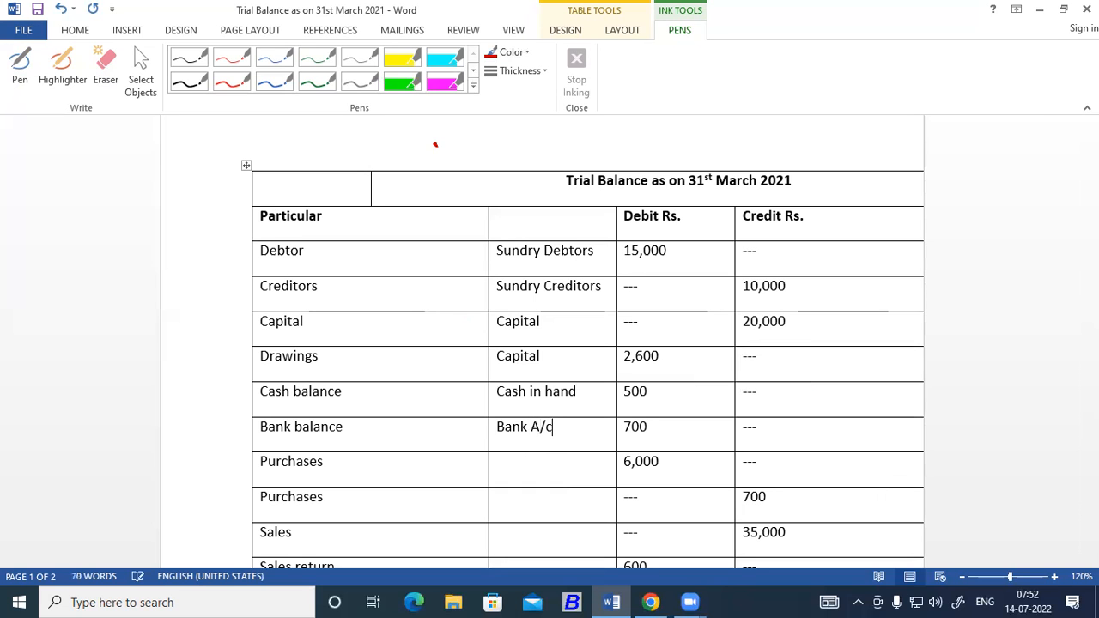
Enter "Purchase A/c" as the account group for the first Purchases row.
{"action": "left_click", "coordinate": [527, 473]}
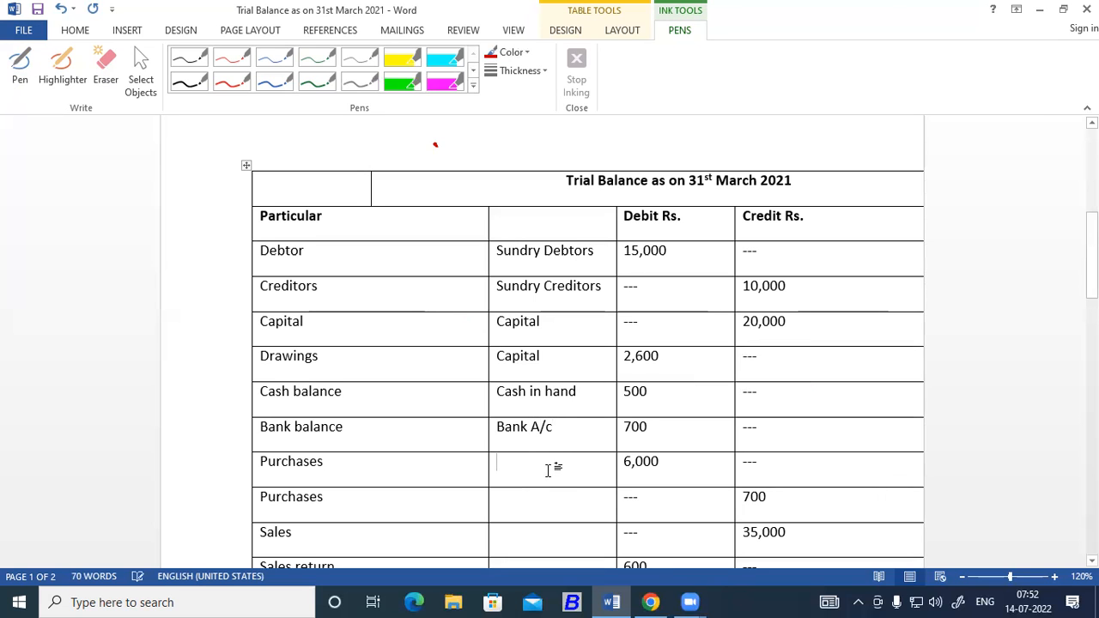
{"action": "scroll", "coordinate": [550, 469], "scroll_direction": "down", "scroll_amount": 2}
{"action": "type", "text": "/P"}
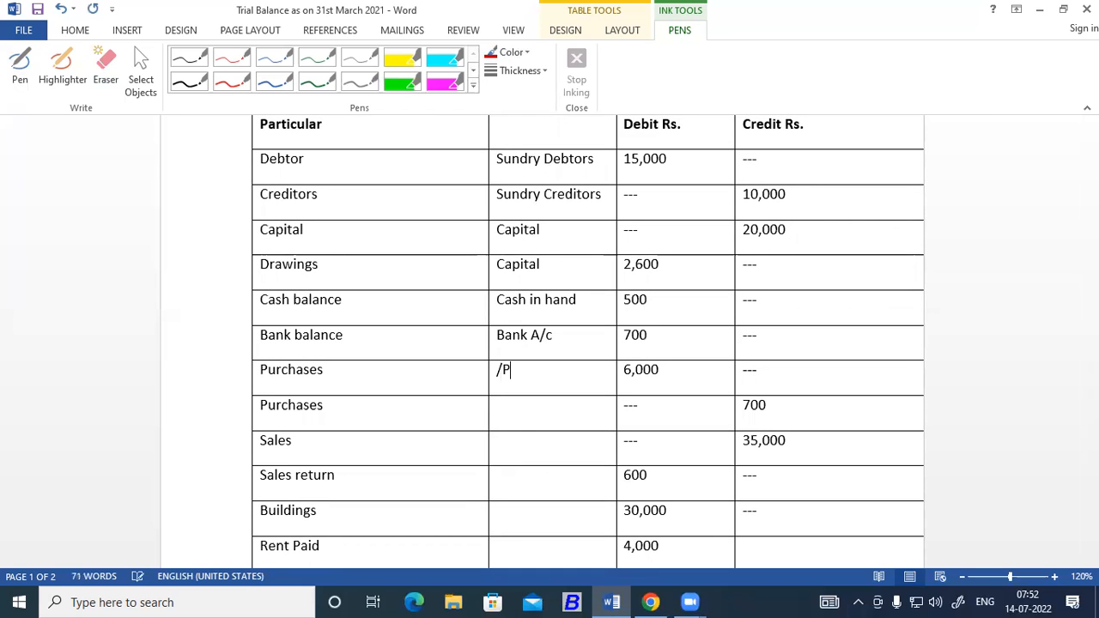
{"action": "key", "text": "BackSpace"}
{"action": "key", "text": "BackSpace"}
{"action": "type", "text": "Purchase A/c"}
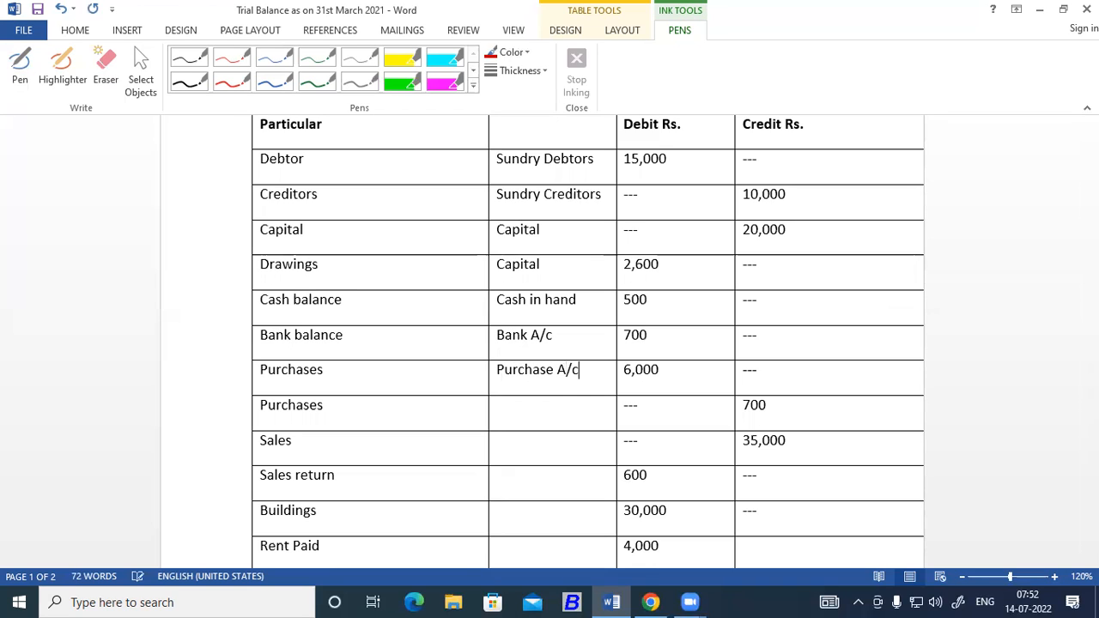
Rename the second Purchases particular to "Purchase Return".
{"action": "left_click", "coordinate": [527, 412]}
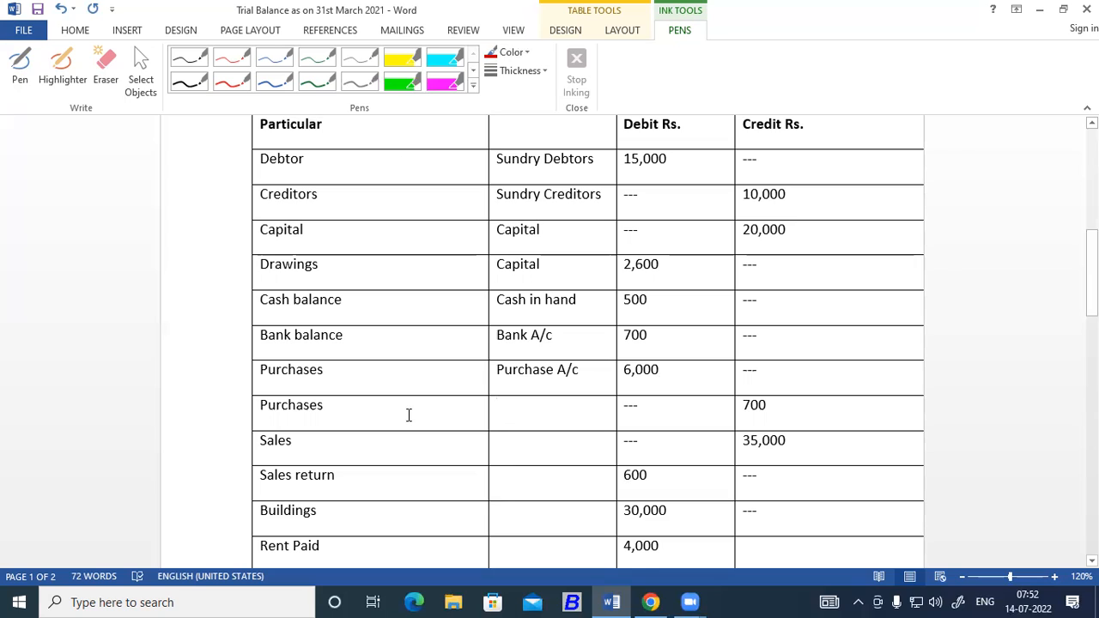
{"action": "left_click", "coordinate": [349, 374]}
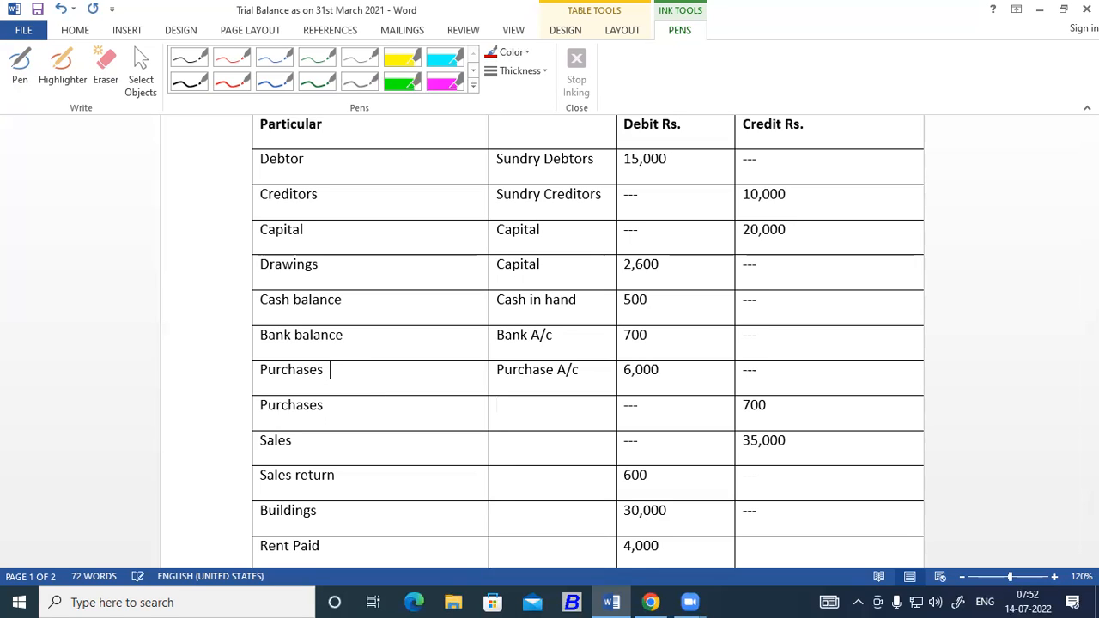
{"action": "left_click", "coordinate": [346, 407]}
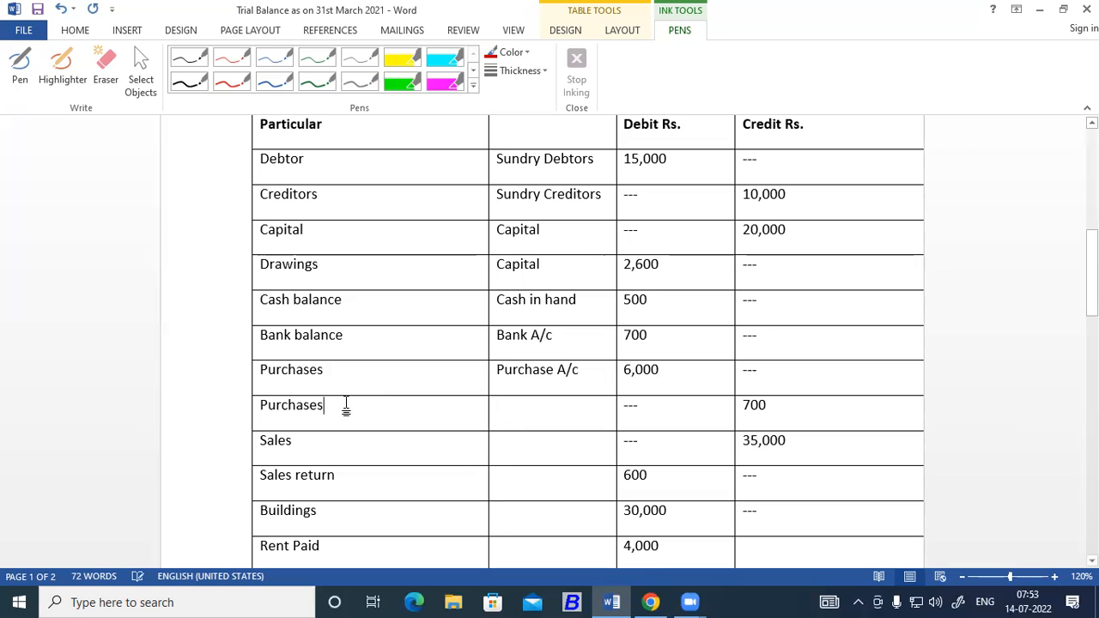
{"action": "key", "text": "BackSpace"}
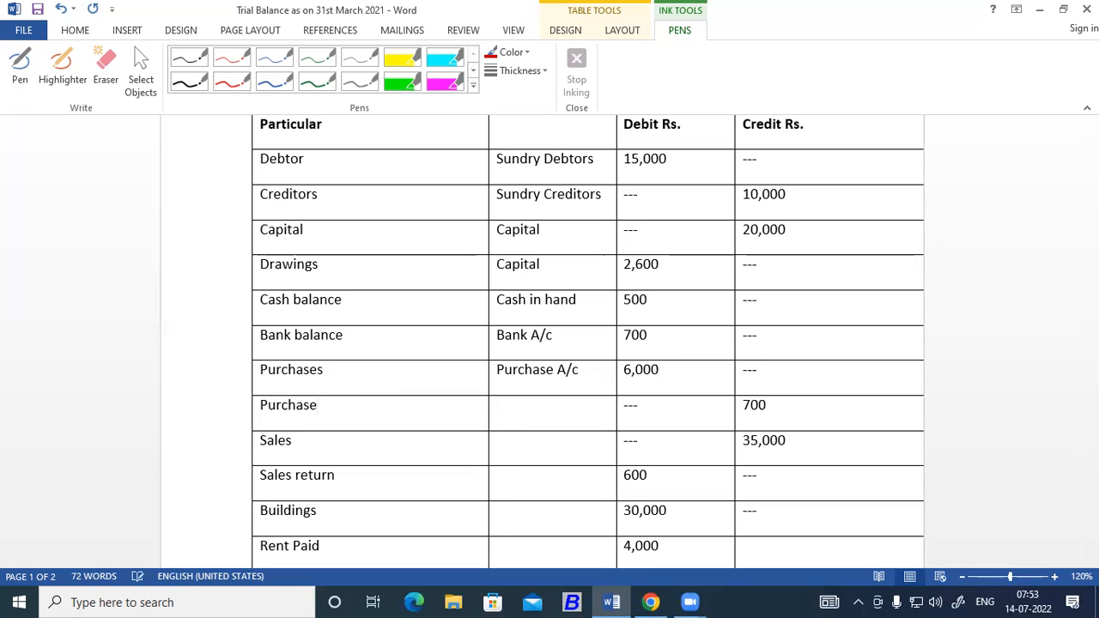
{"action": "type", "text": "RE"}
{"action": "key", "text": "BackSpace"}
{"action": "type", "text": "ER"}
{"action": "key", "text": "BackSpace"}
{"action": "type", "text": "TUR"}
{"action": "key", "text": "BackSpace"}
{"action": "key", "text": "BackSpace"}
{"action": "key", "text": "BackSpace"}
{"action": "key", "text": "BackSpace"}
{"action": "key", "text": "BackSpace"}
{"action": "key", "text": "BackSpace"}
{"action": "type", "text": "Return"}
Enter "Purchase A/c" as the account group for the Purchase Return row.
{"action": "left_click", "coordinate": [557, 409]}
{"action": "left_click", "coordinate": [734, 406]}
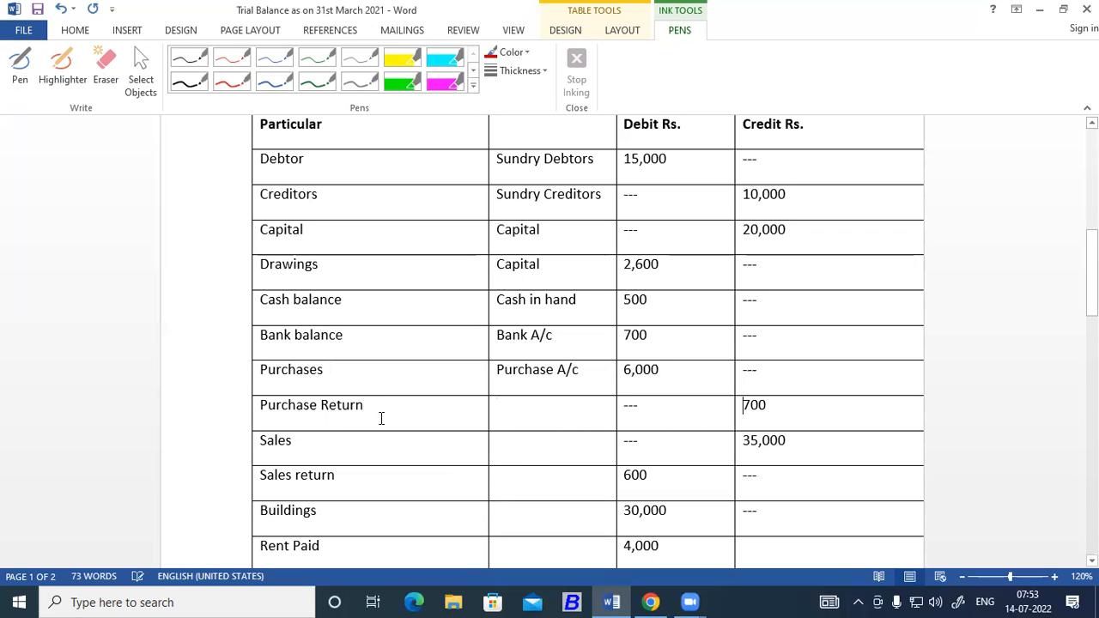
{"action": "scroll", "coordinate": [381, 419], "scroll_direction": "down", "scroll_amount": 2}
{"action": "left_click", "coordinate": [538, 355]}
{"action": "left_click", "coordinate": [531, 319]}
{"action": "type", "text": "Purcha"}
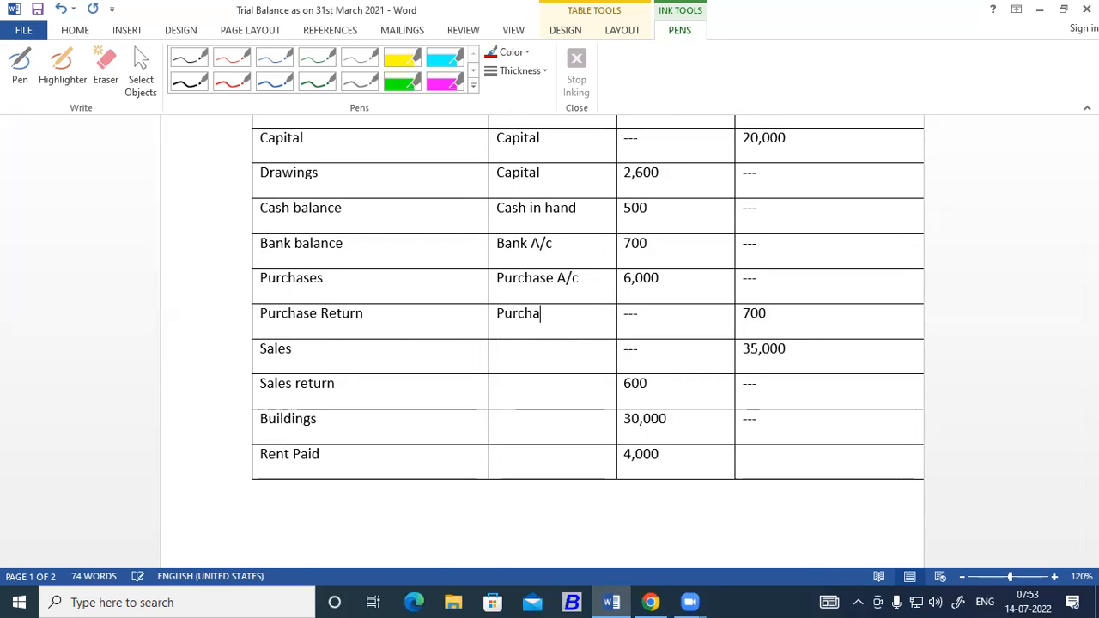
{"action": "type", "text": "se A/c"}
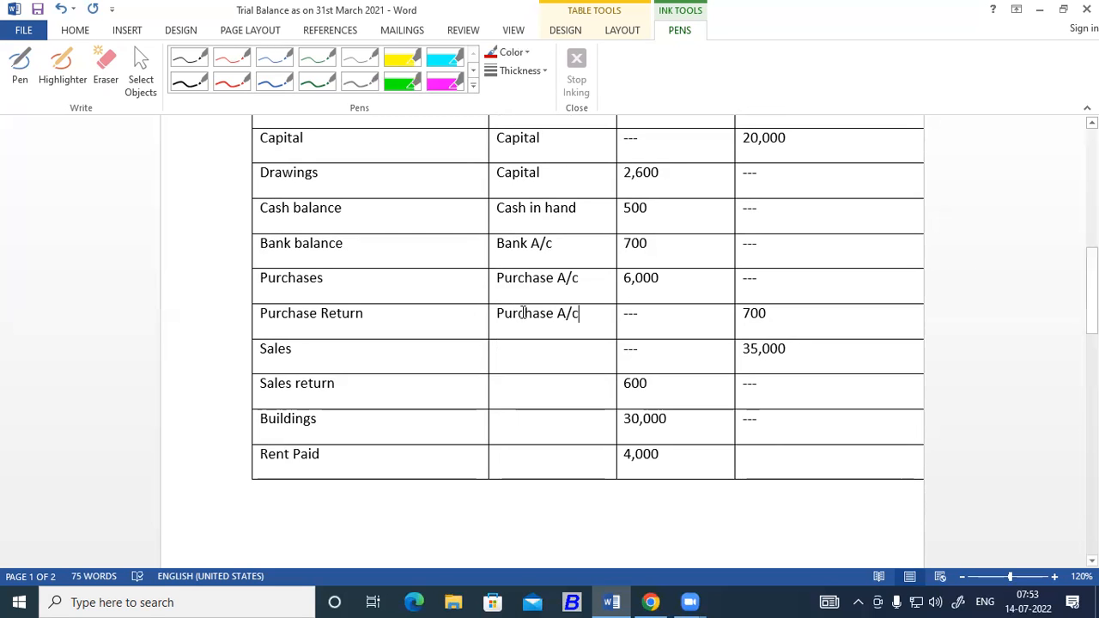
Enter "Sales A/c" as the account group for the Sales row and copy it to the Sales return row.
{"action": "left_click", "coordinate": [533, 357]}
{"action": "type", "text": "Sales "}
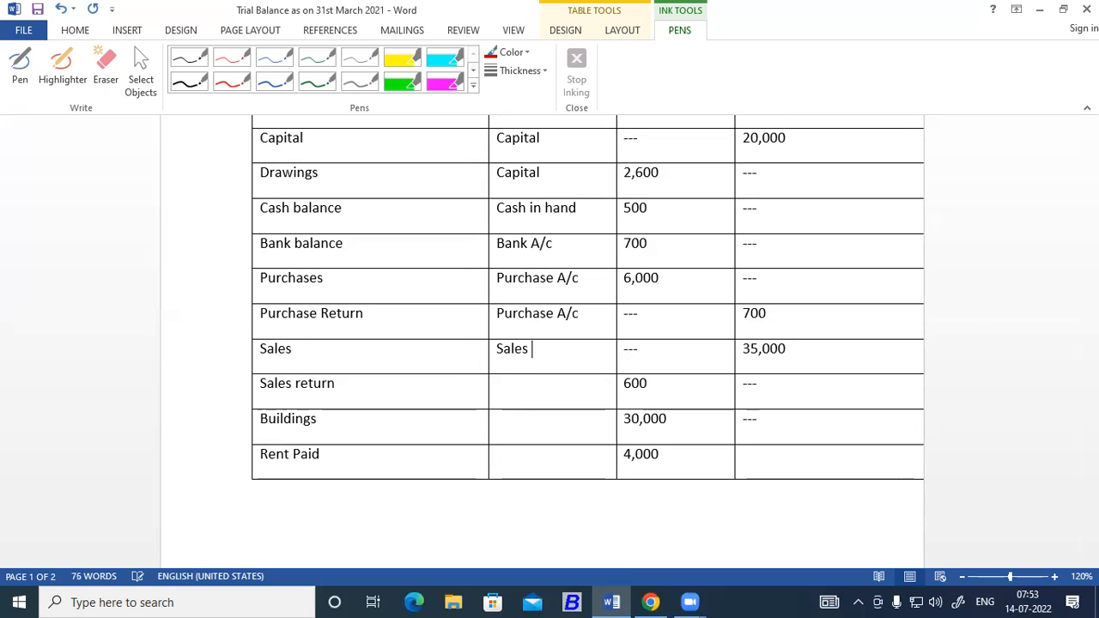
{"action": "type", "text": "A/c"}
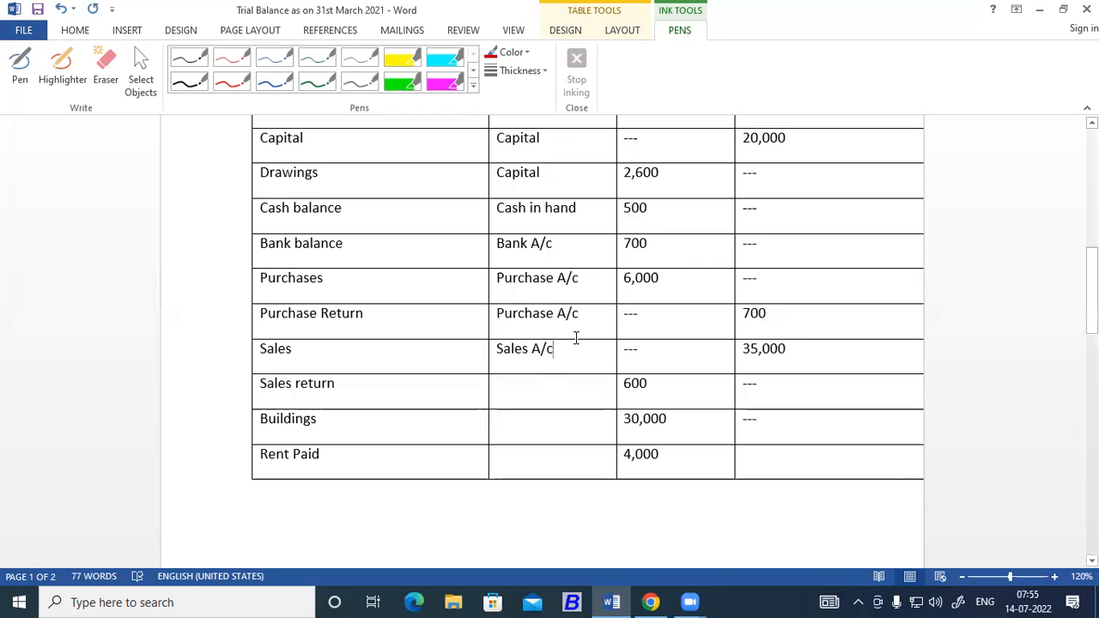
{"action": "left_click_drag", "start_coordinate": [557, 348], "coordinate": [498, 342]}
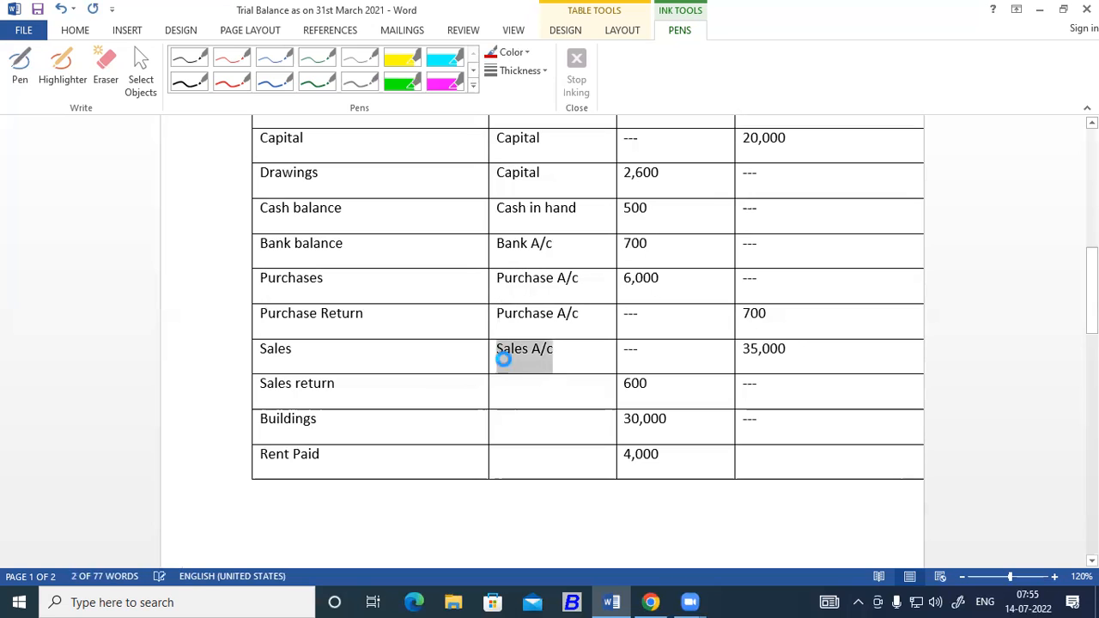
{"action": "left_click", "coordinate": [507, 393]}
{"action": "type", "text": "Sales A/c"}
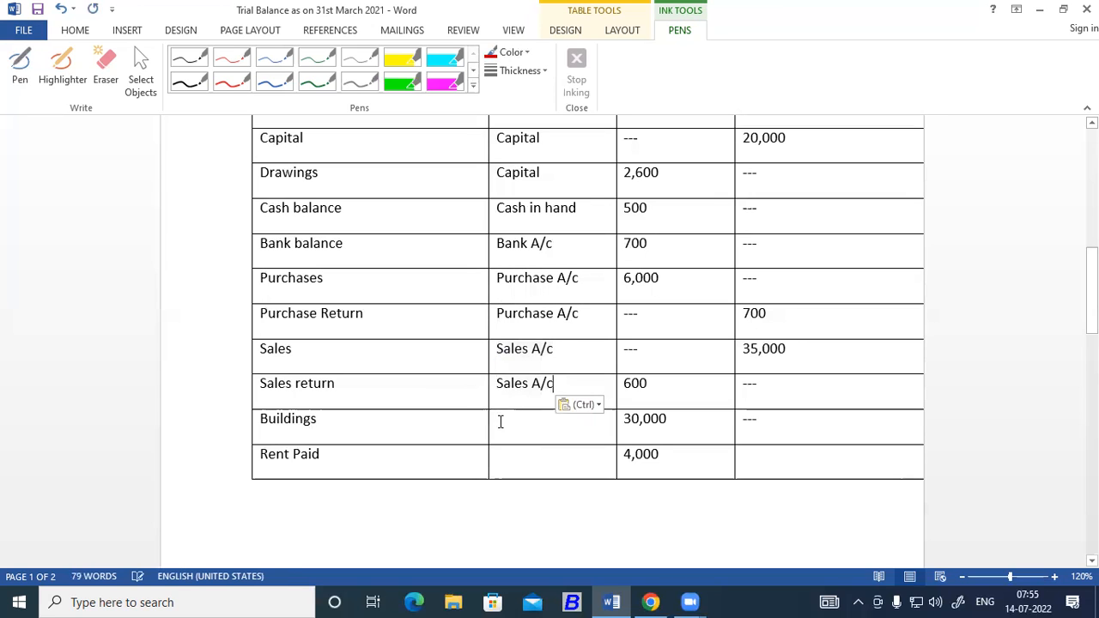
Enter "Fixed Assets" as the account group for the Buildings row.
{"action": "scroll", "coordinate": [501, 422], "scroll_direction": "down", "scroll_amount": 1}
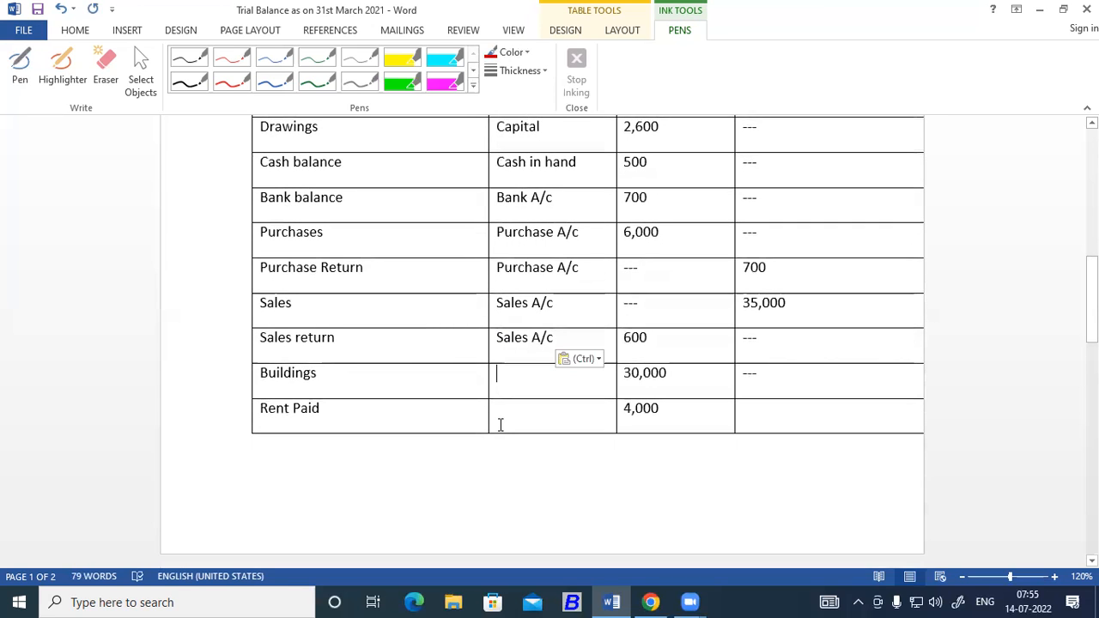
{"action": "type", "text": "Fixe"}
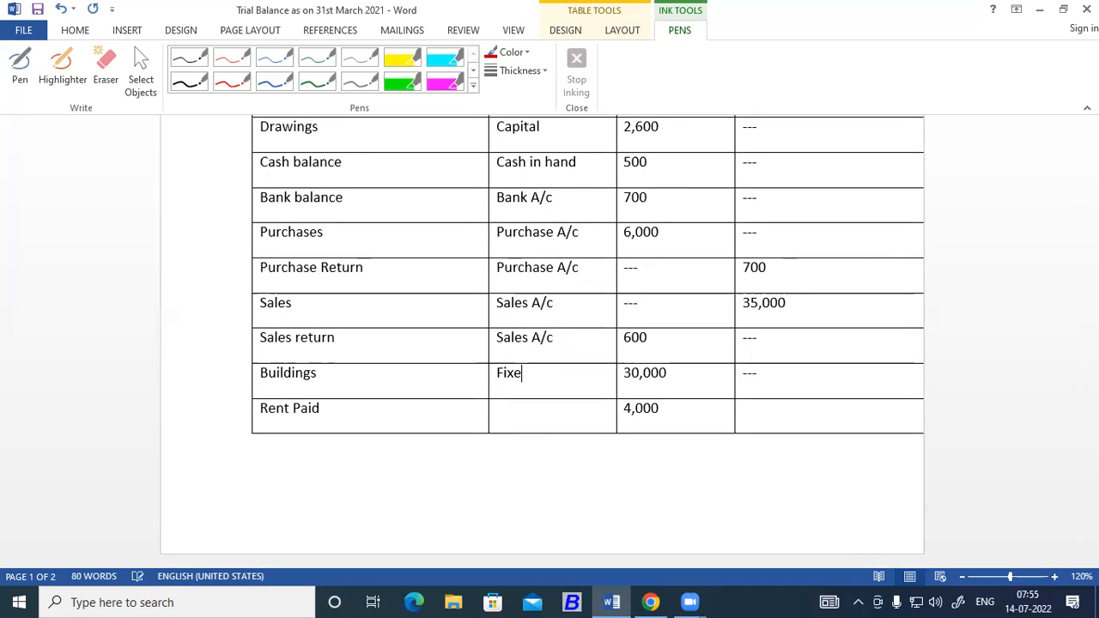
{"action": "type", "text": "d Assets"}
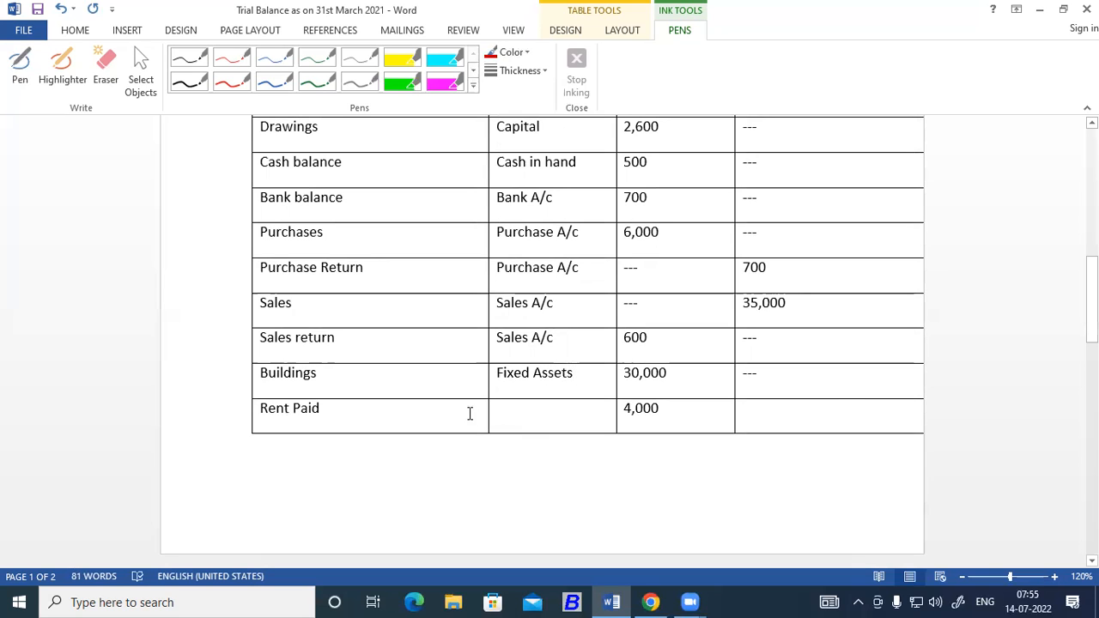
Enter "Indirect Expense" as the account group for the Rent Paid row.
{"action": "left_click", "coordinate": [510, 411]}
{"action": "scroll", "coordinate": [539, 414], "scroll_direction": "up", "scroll_amount": 3}
{"action": "scroll", "coordinate": [539, 414], "scroll_direction": "down", "scroll_amount": 2}
{"action": "scroll", "coordinate": [539, 414], "scroll_direction": "down", "scroll_amount": 5}
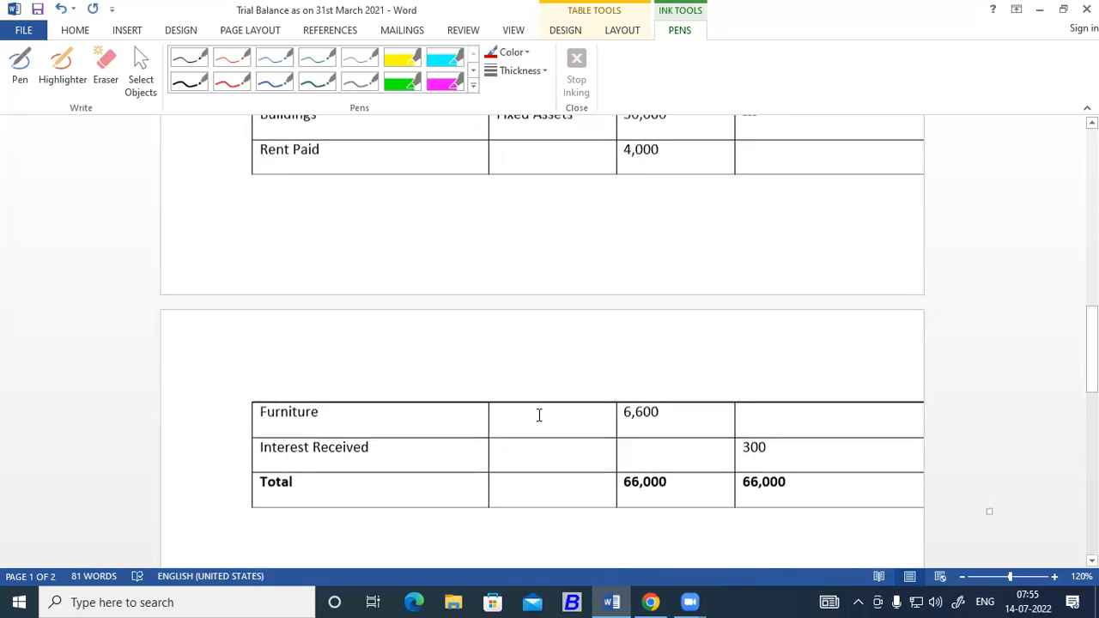
{"action": "scroll", "coordinate": [539, 415], "scroll_direction": "up", "scroll_amount": 3}
{"action": "type", "text": "Indirect E"}
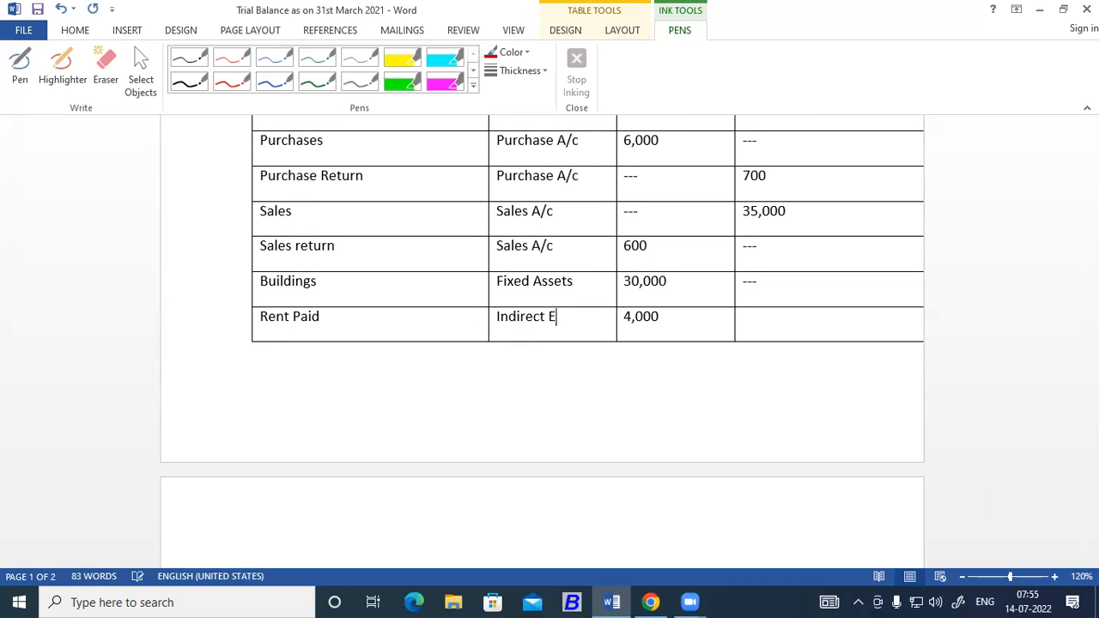
{"action": "type", "text": "xpense"}
Enter "Fixed Assets" as the account group for the Furniture row on the second page.
{"action": "scroll", "coordinate": [538, 420], "scroll_direction": "down", "scroll_amount": 2}
{"action": "left_click", "coordinate": [515, 449]}
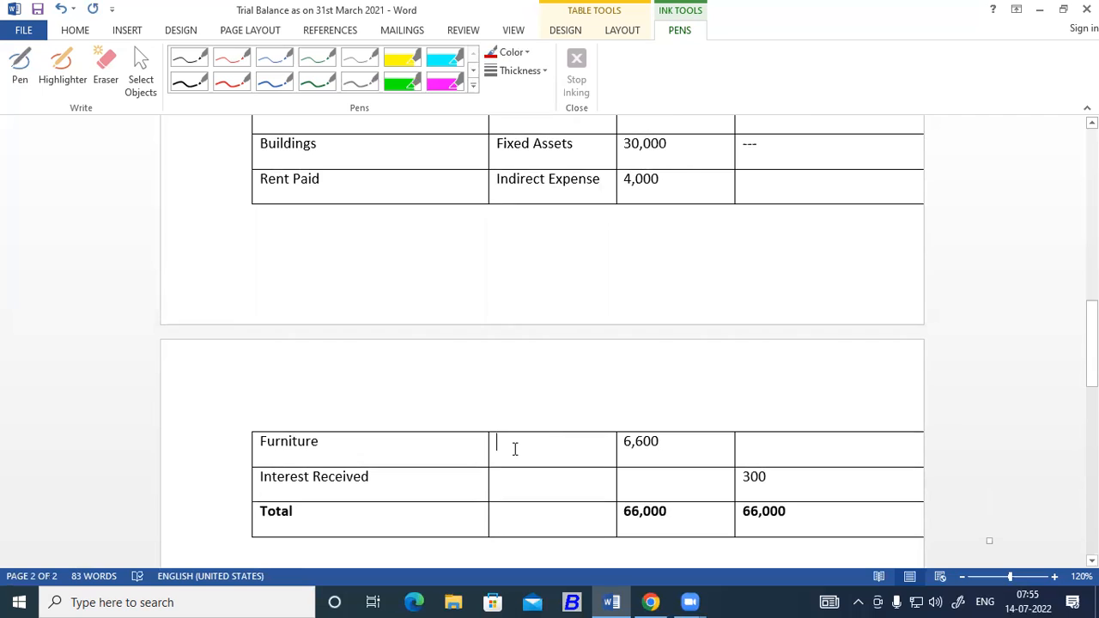
{"action": "type", "text": "Fix"}
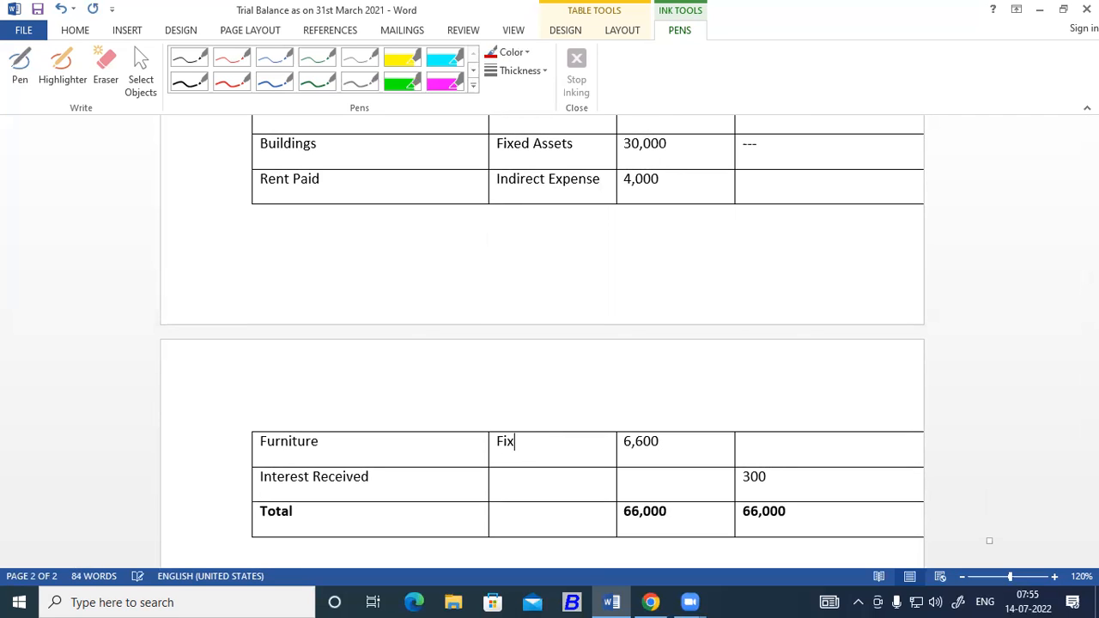
{"action": "type", "text": "ed Assets"}
Enter "Indirect Income" as the account group for the Interest Received row.
{"action": "left_click", "coordinate": [511, 481]}
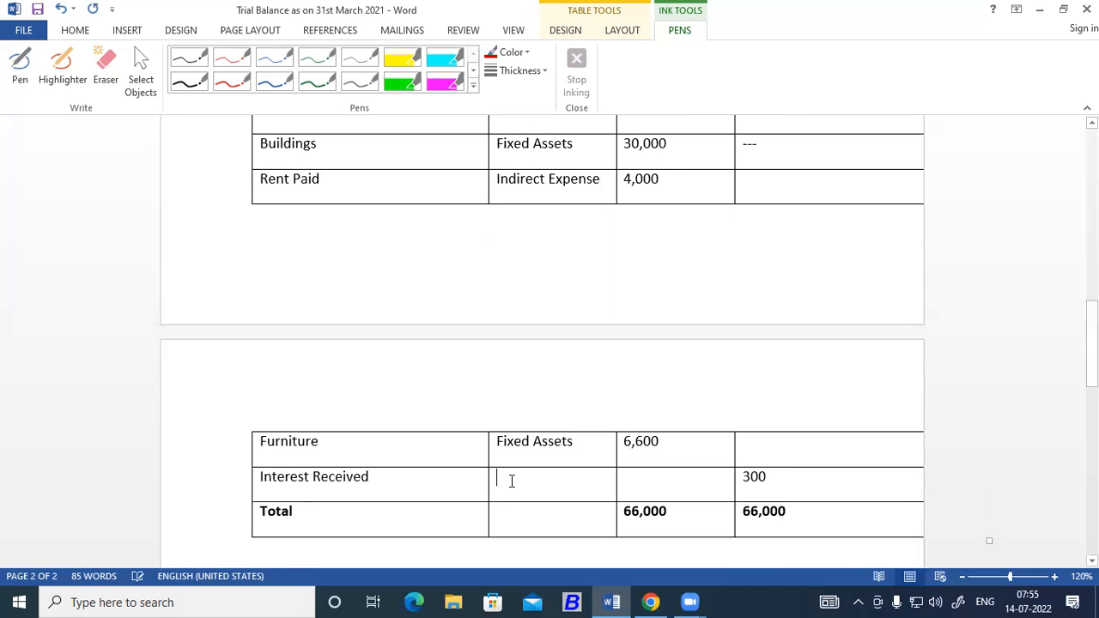
{"action": "type", "text": "In"}
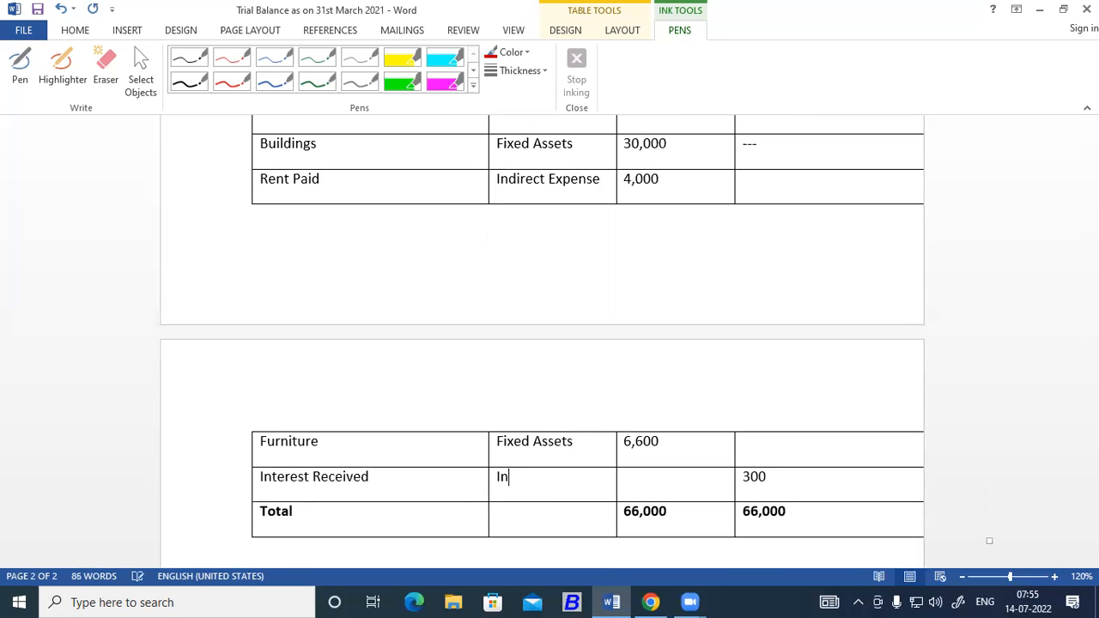
{"action": "type", "text": "direct Income"}
{"action": "scroll", "coordinate": [448, 348], "scroll_direction": "up", "scroll_amount": 10}
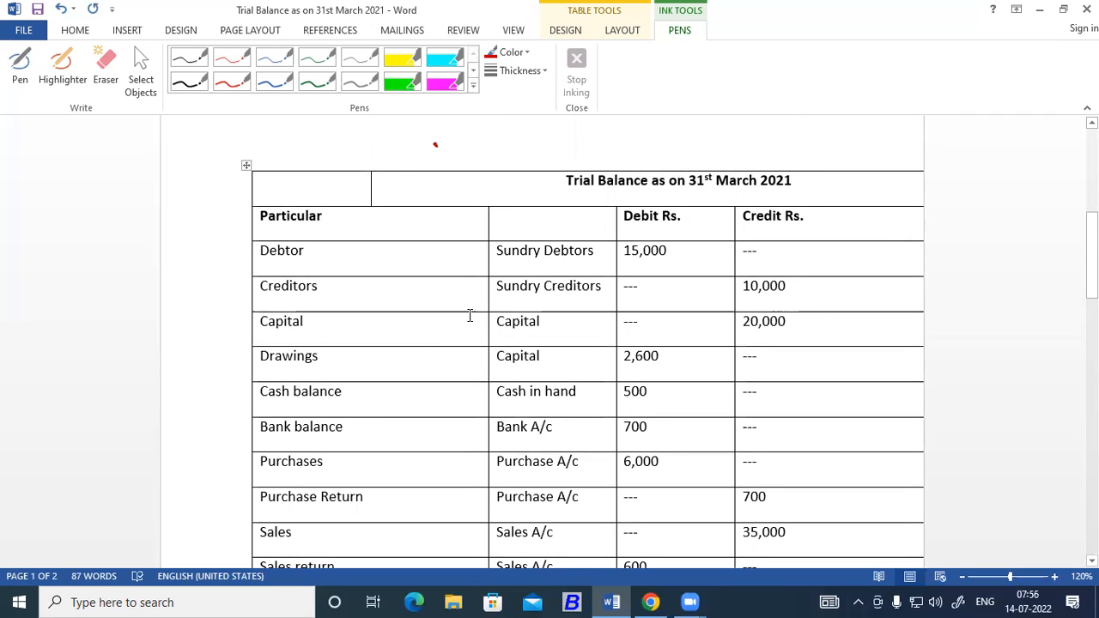
{"action": "scroll", "coordinate": [465, 312], "scroll_direction": "down", "scroll_amount": 1}
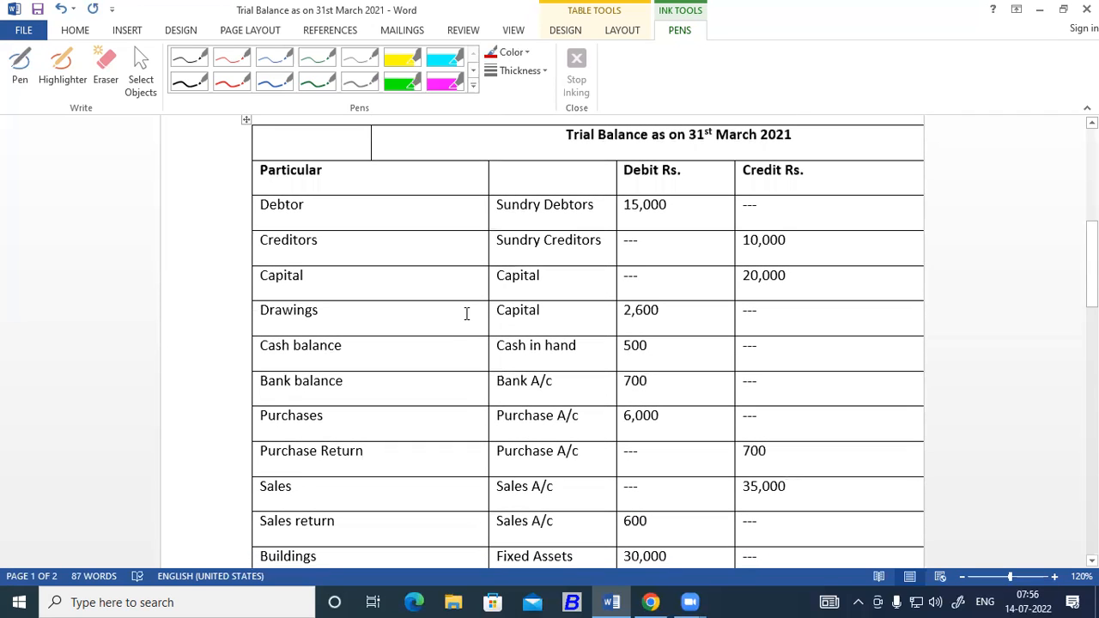
Launch Busy 21 and select the company SHRI RAM BUILDING MATERIAL for operation.
{"action": "left_click", "coordinate": [575, 603]}
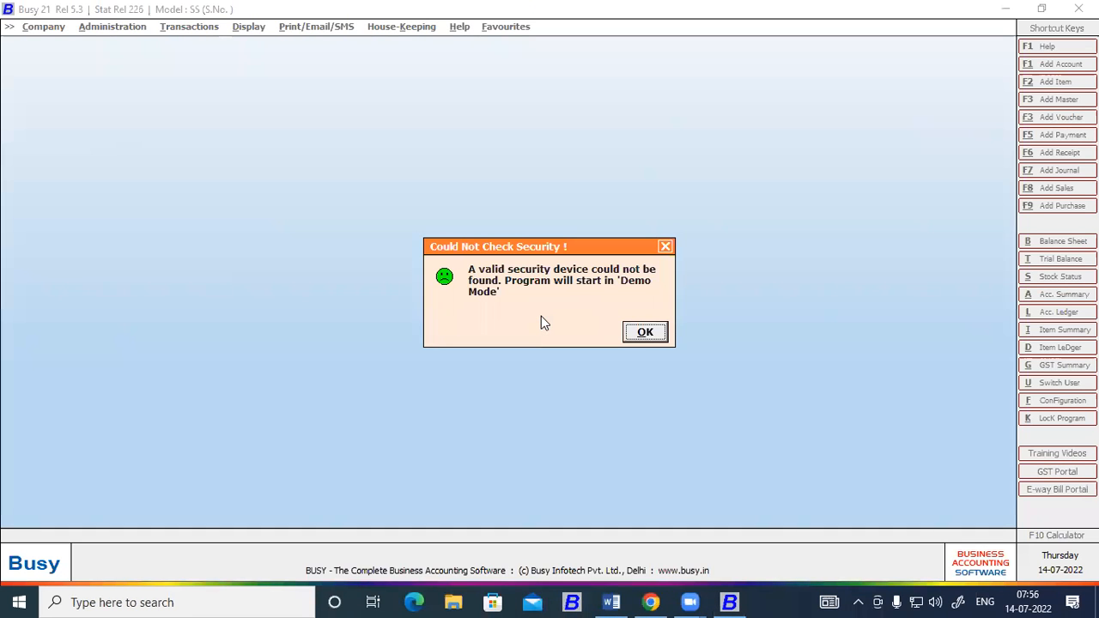
{"action": "left_click", "coordinate": [646, 334]}
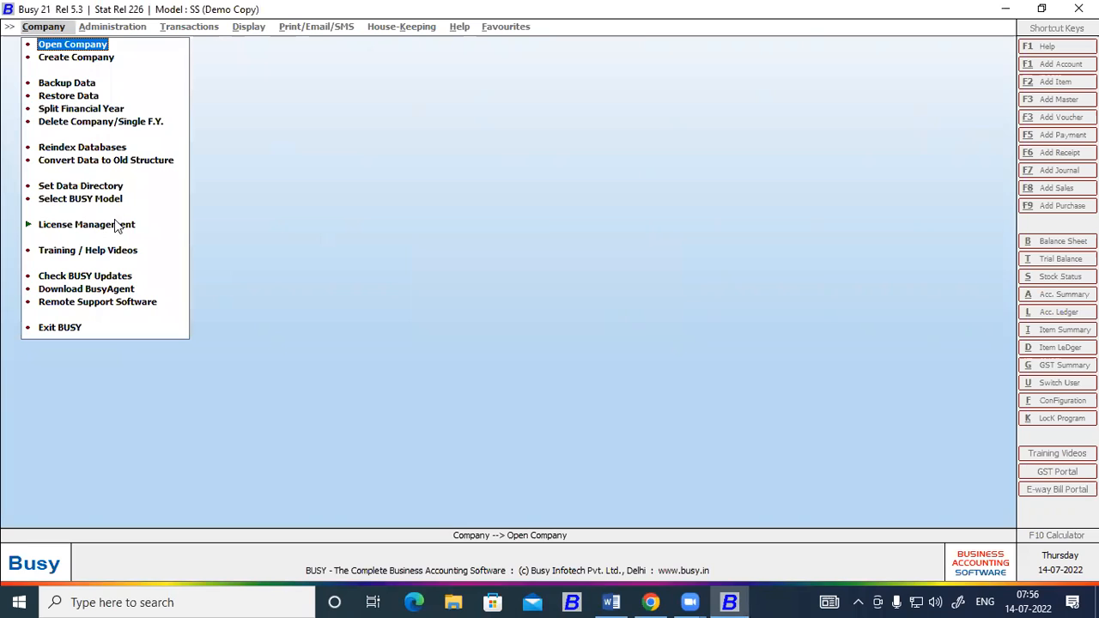
{"action": "left_click", "coordinate": [50, 44]}
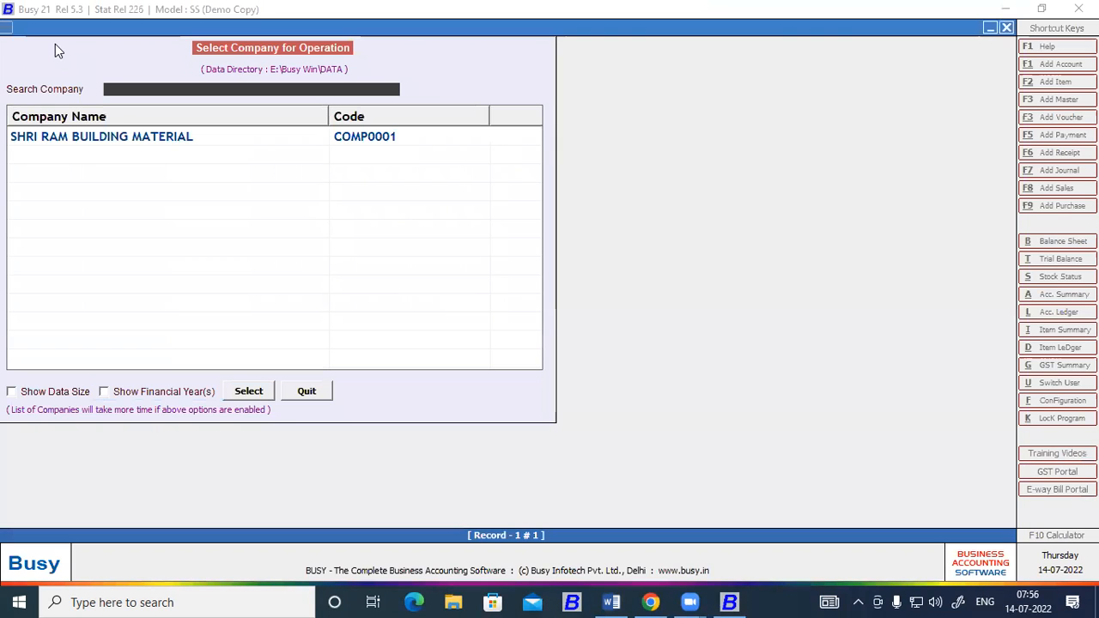
{"action": "left_click", "coordinate": [67, 131]}
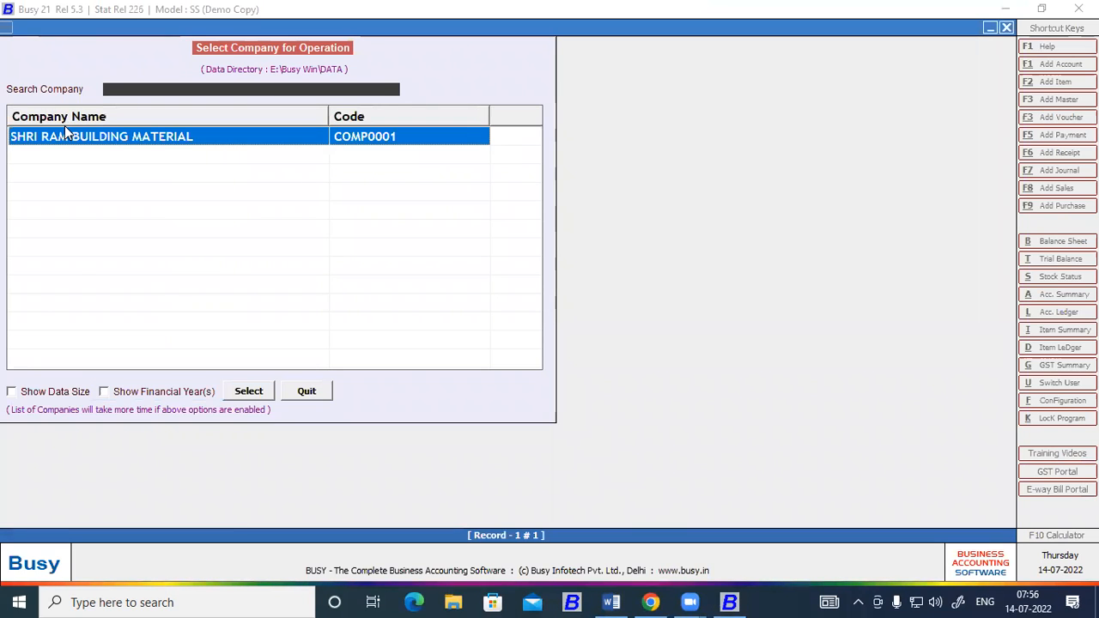
{"action": "left_click", "coordinate": [248, 391]}
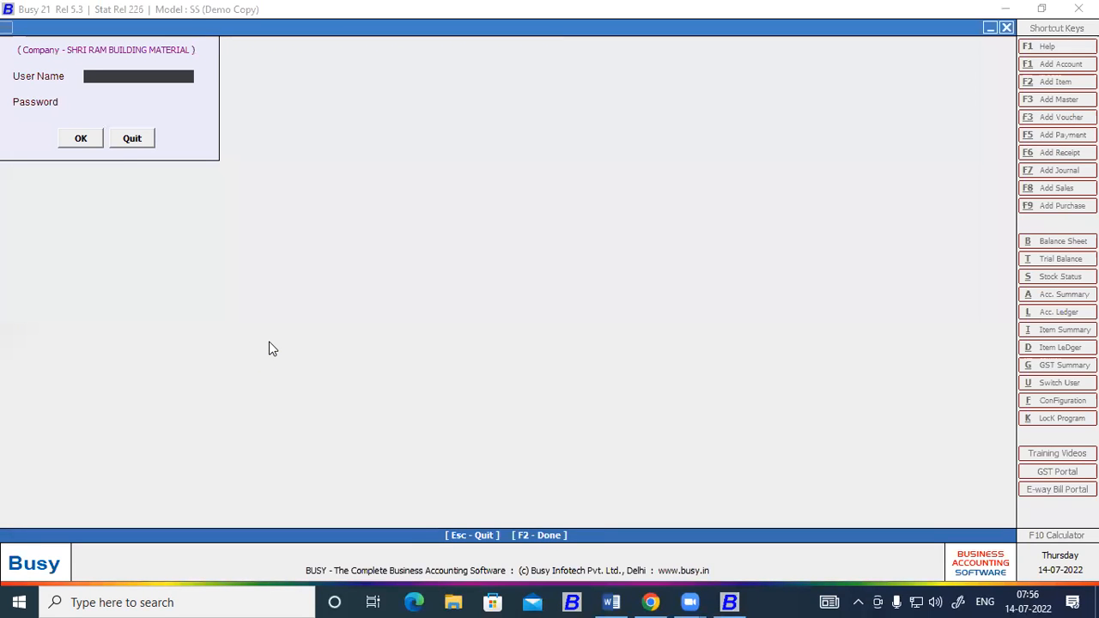
Log in to the company with the user name and the account password.
{"action": "type", "text": "ram"}
{"action": "key", "text": "Return"}
{"action": "type", "text": "***"}
{"action": "key", "text": "Return"}
{"action": "key", "text": "Return"}
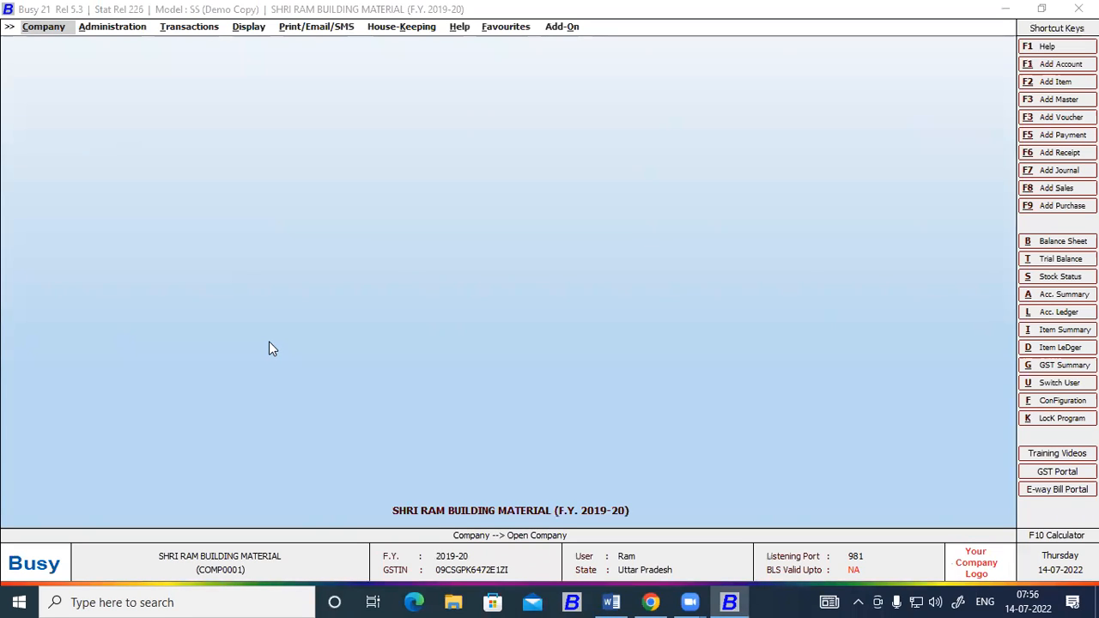
Switch to Word to check the Debtor particular in the trial balance, and return to Busy.
{"action": "key", "text": "Right"}
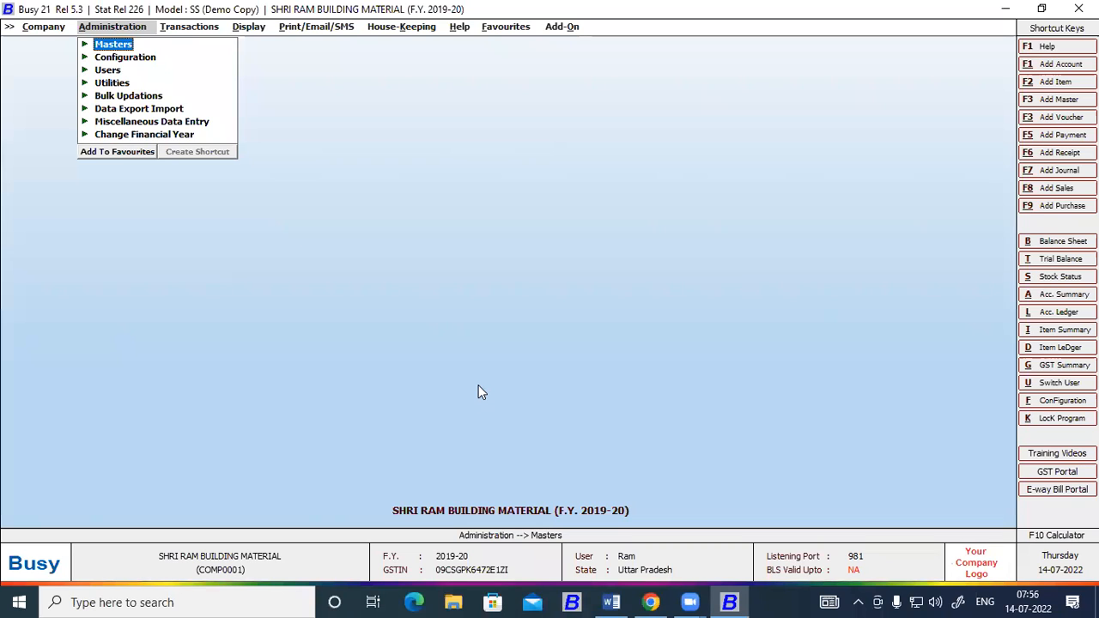
{"action": "left_click", "coordinate": [611, 602]}
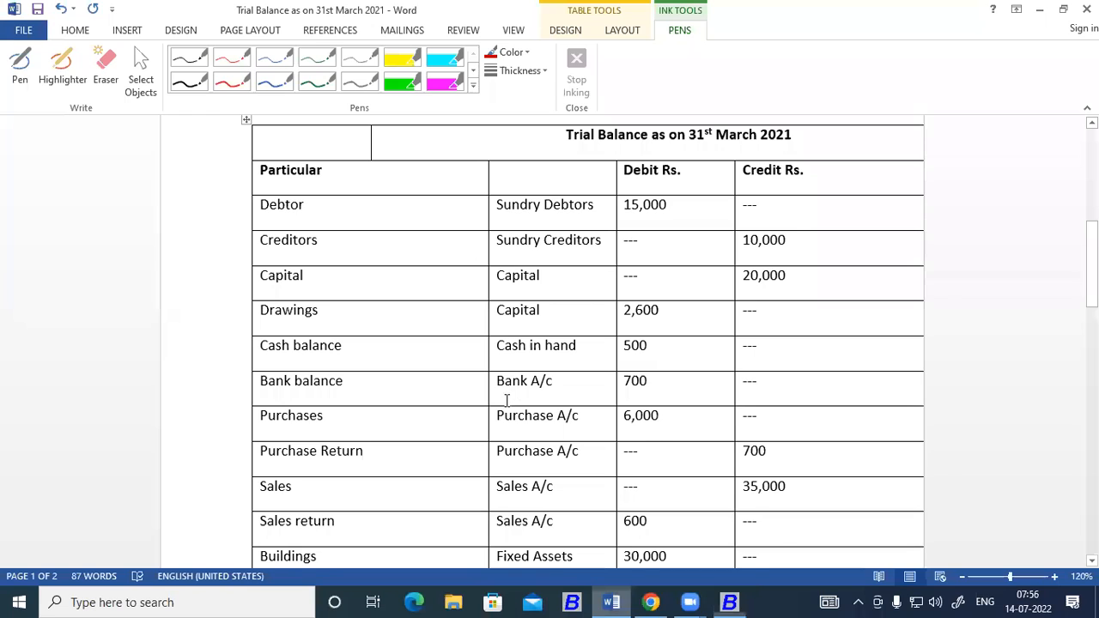
{"action": "scroll", "coordinate": [506, 400], "scroll_direction": "up", "scroll_amount": 1}
{"action": "left_click_drag", "start_coordinate": [305, 247], "coordinate": [255, 248]}
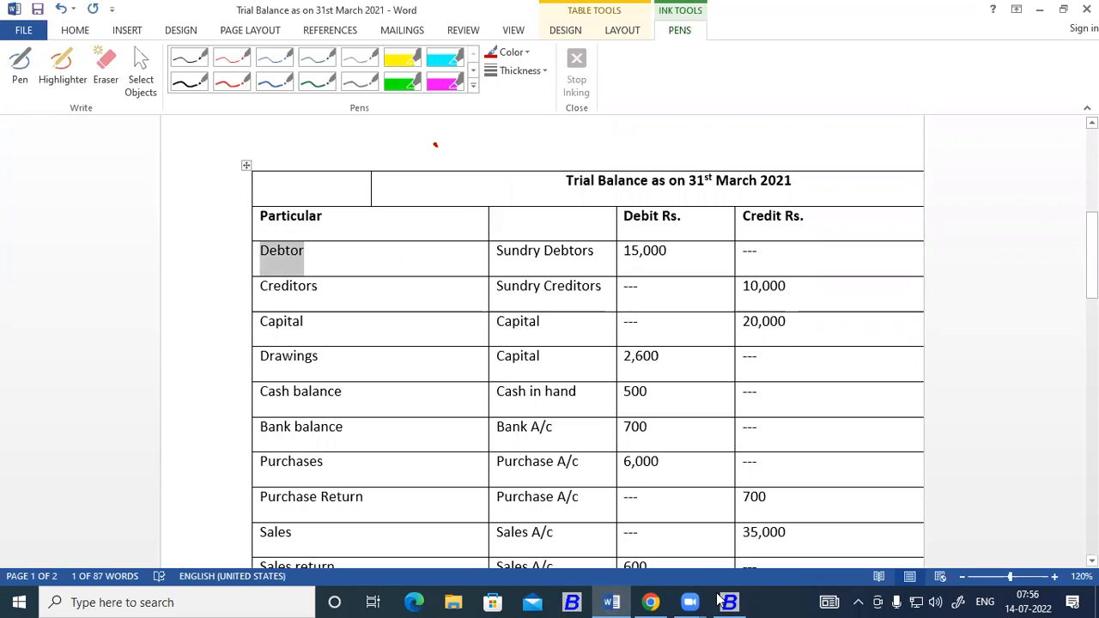
{"action": "key", "text": "alt+Tab"}
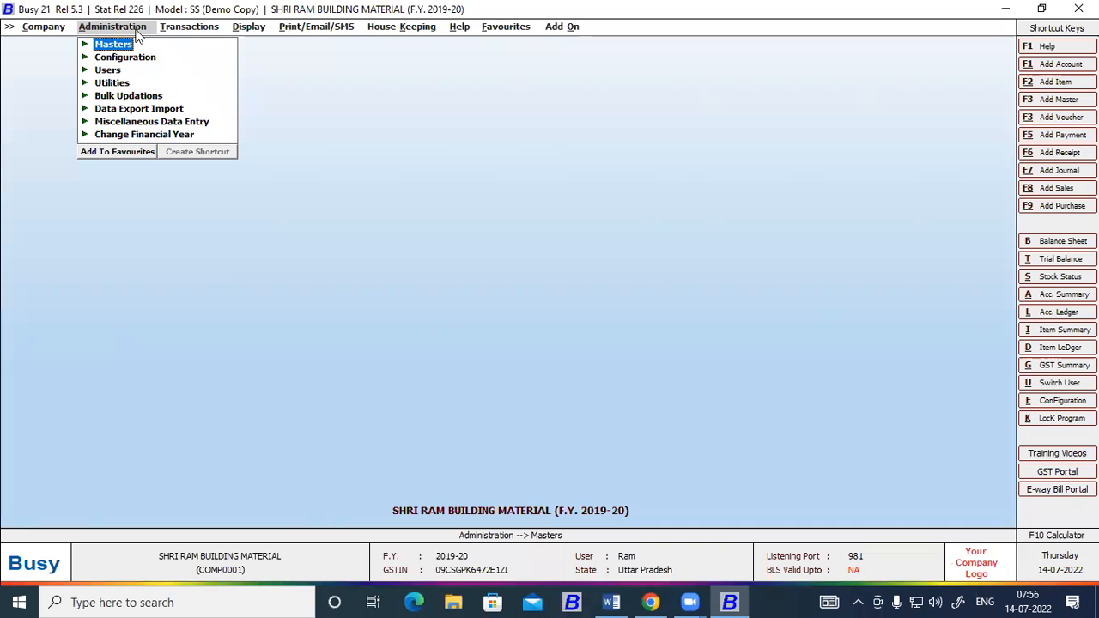
Try adding a new account master named "Debtor" under the Sundry Debtors group.
{"action": "left_click", "coordinate": [126, 45]}
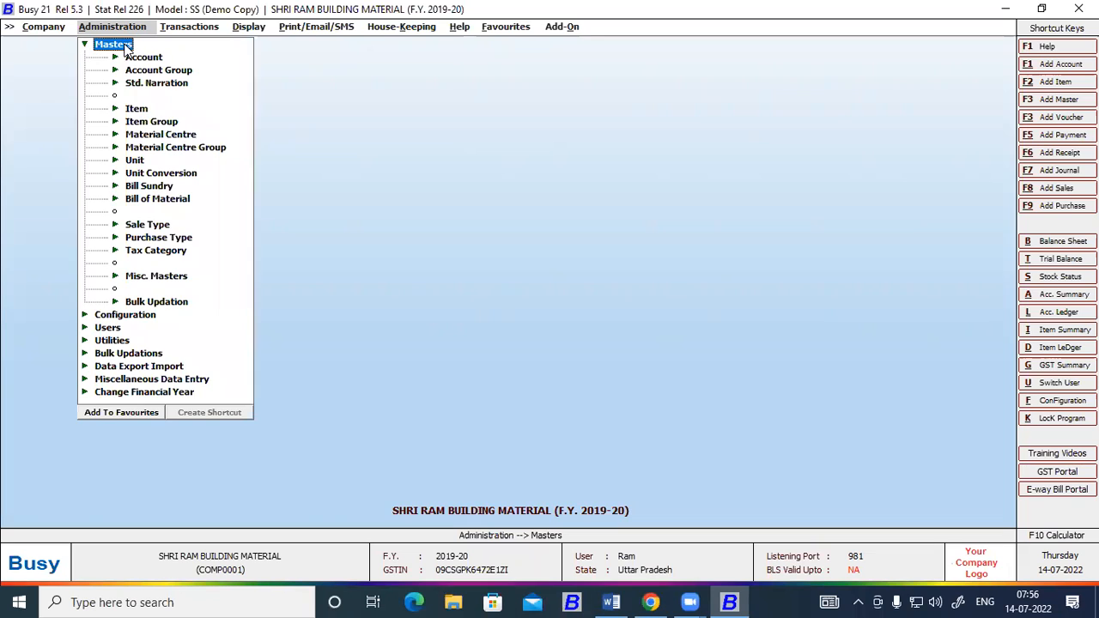
{"action": "left_click", "coordinate": [139, 58]}
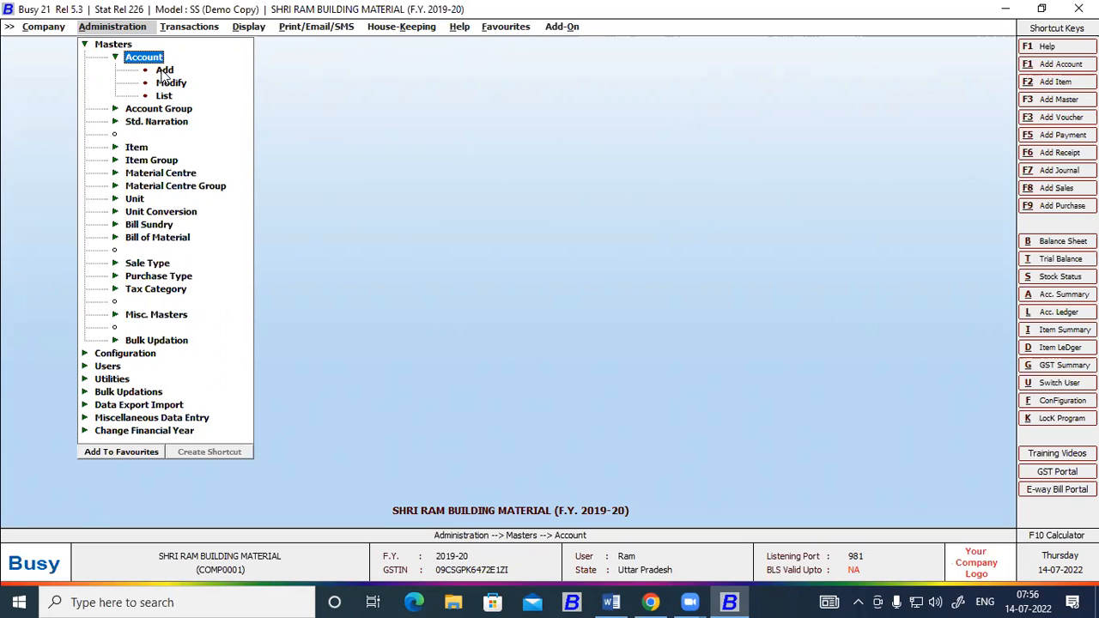
{"action": "left_click", "coordinate": [163, 71]}
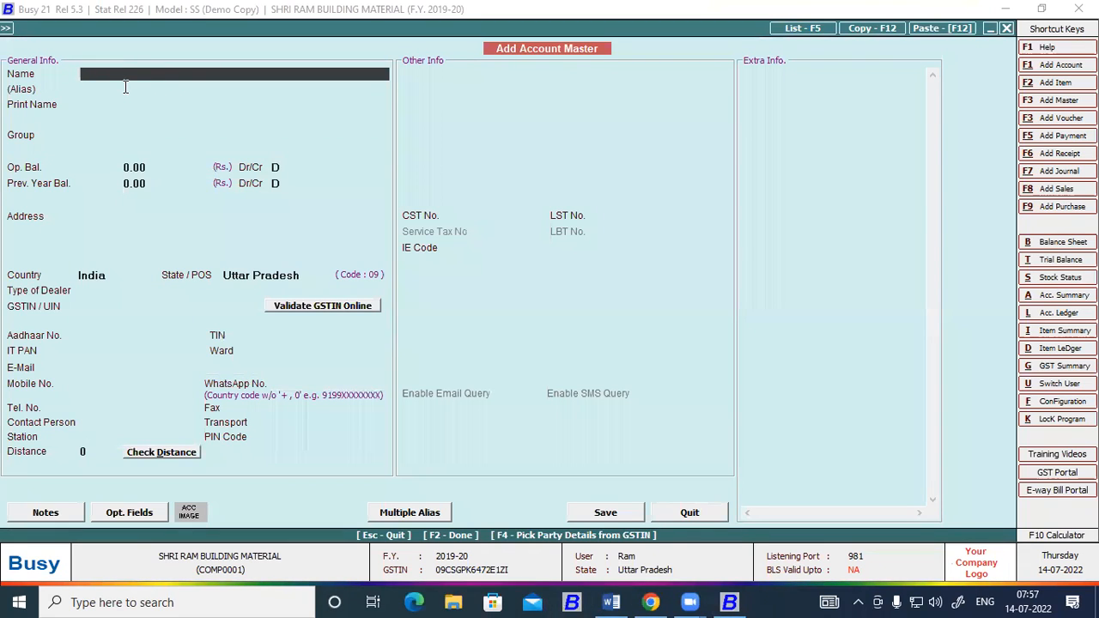
{"action": "type", "text": "Debtor"}
{"action": "key", "text": "Return"}
{"action": "key", "text": "Return"}
{"action": "key", "text": "Return"}
{"action": "type", "text": "sun"}
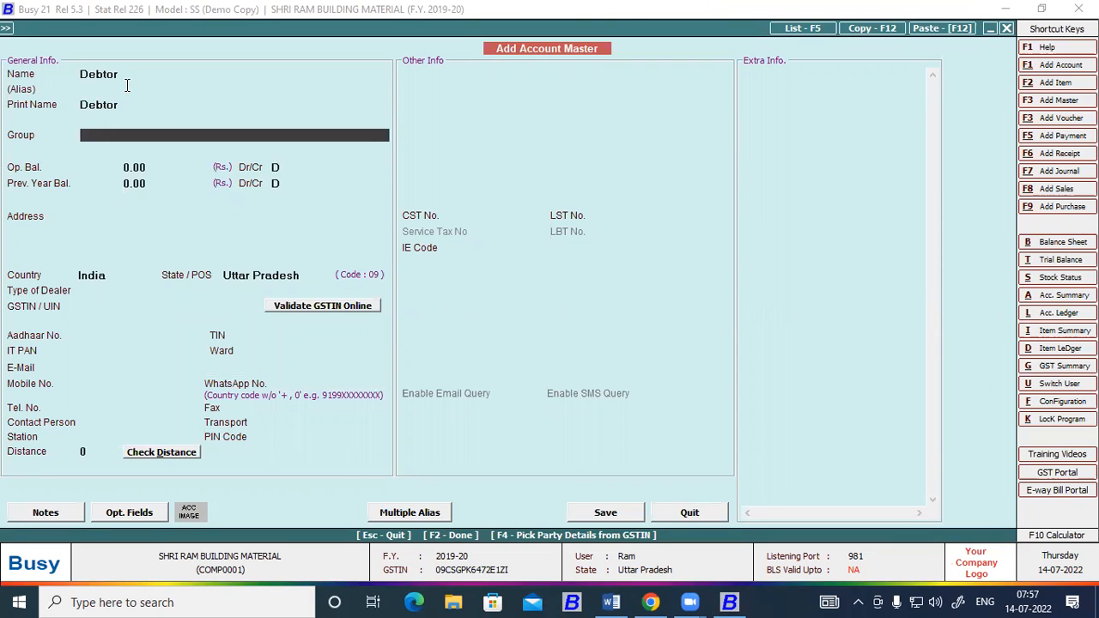
{"action": "key", "text": "Down"}
{"action": "key", "text": "Return"}
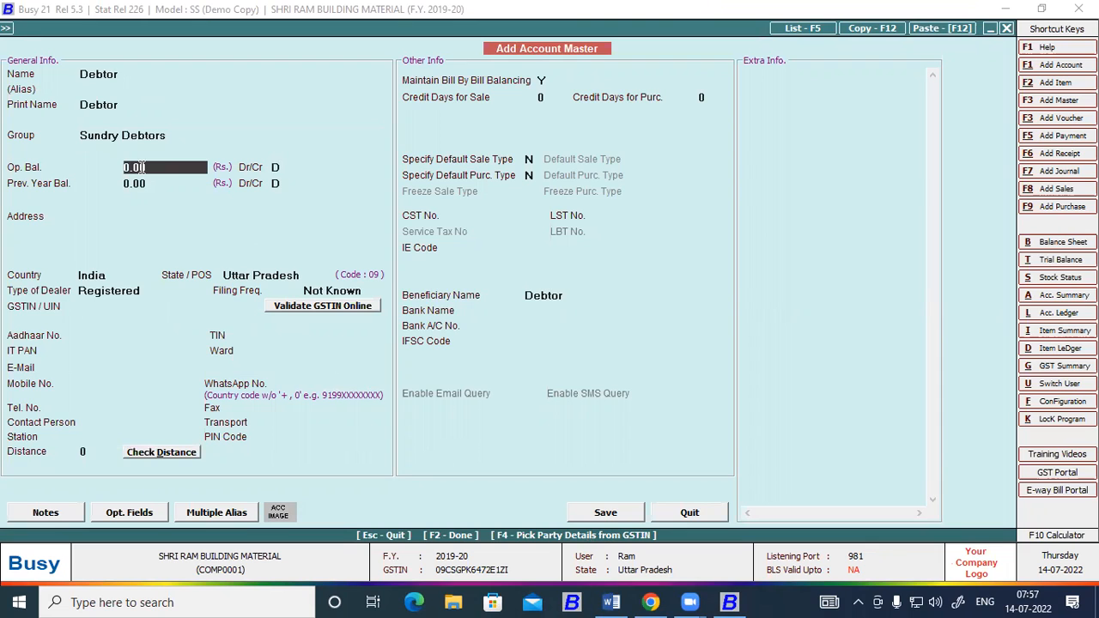
{"action": "key", "text": "Escape"}
{"action": "key", "text": "Escape"}
{"action": "key", "text": "Escape"}
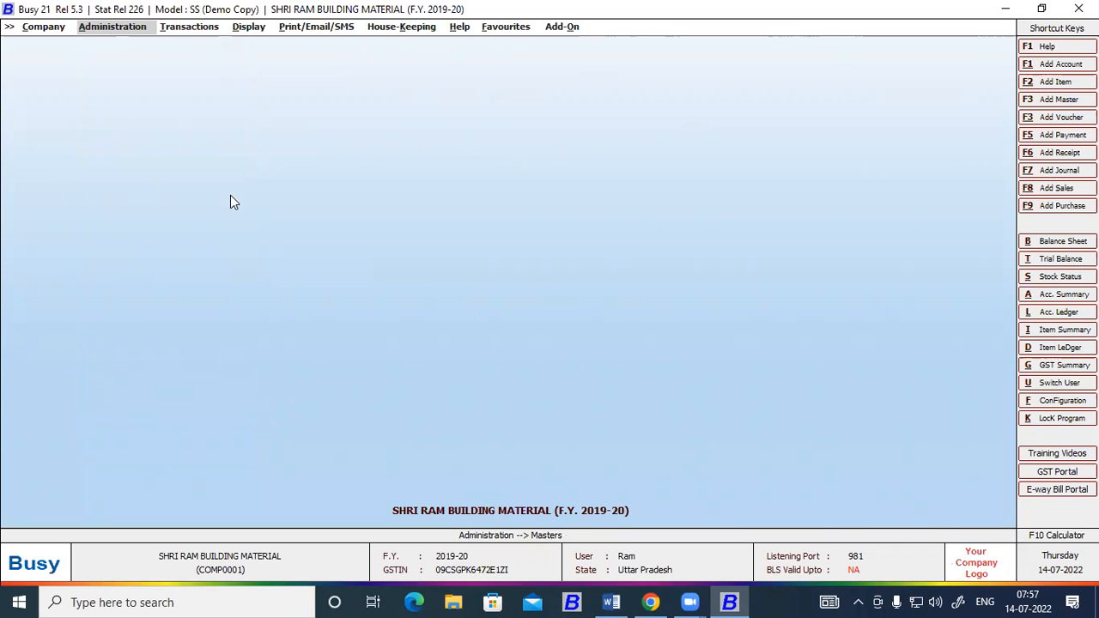
Look up where the account master commands are found under Administration.
{"action": "left_click", "coordinate": [140, 27]}
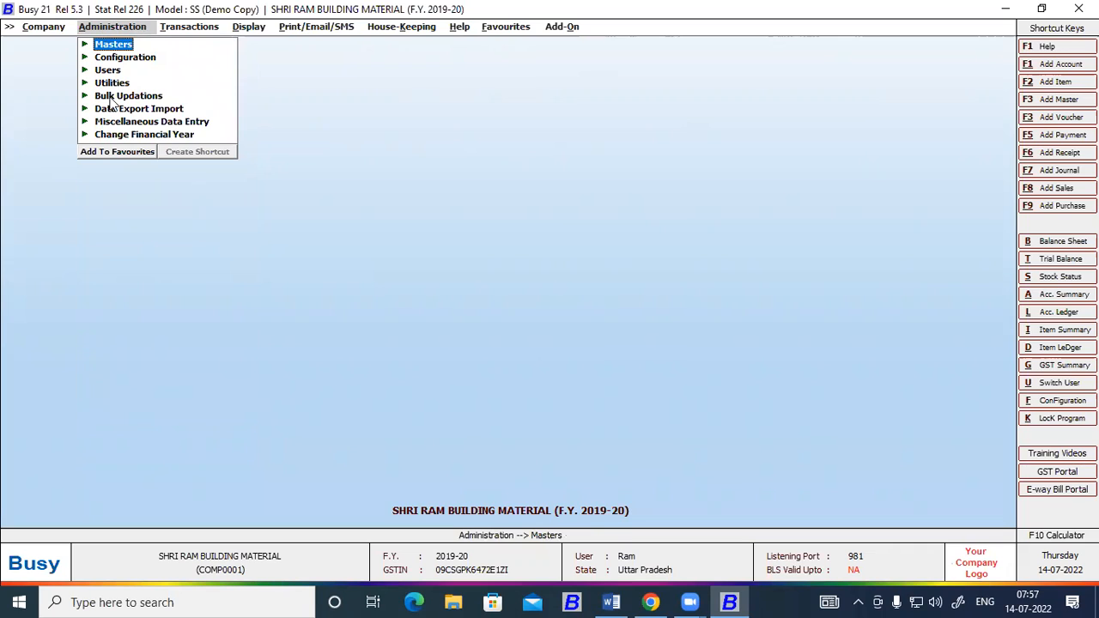
{"action": "left_click", "coordinate": [117, 47]}
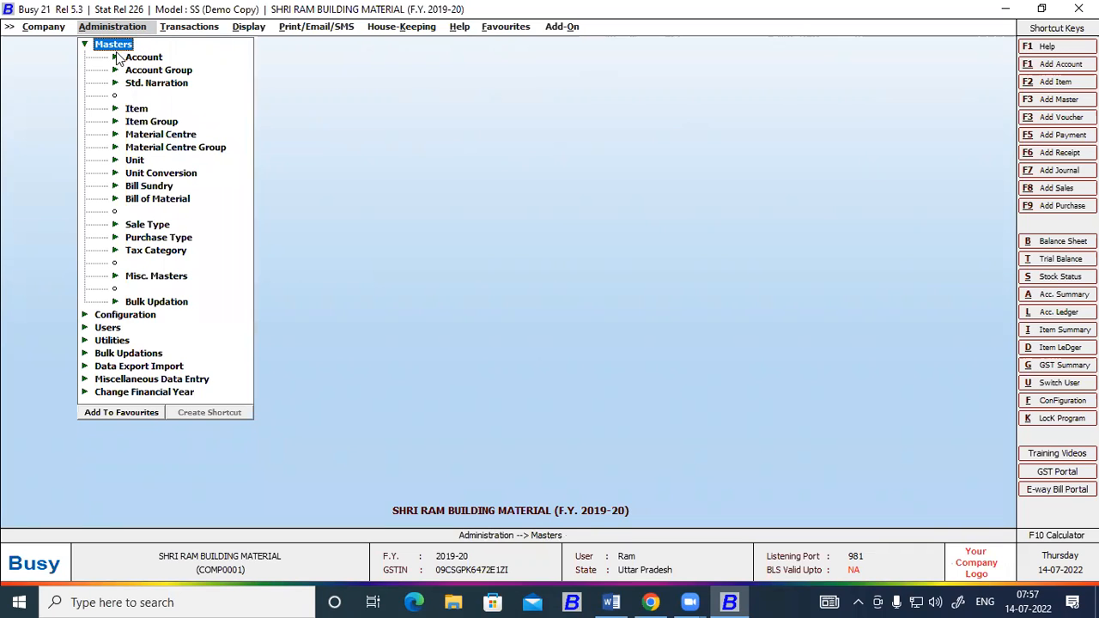
{"action": "left_click", "coordinate": [138, 57]}
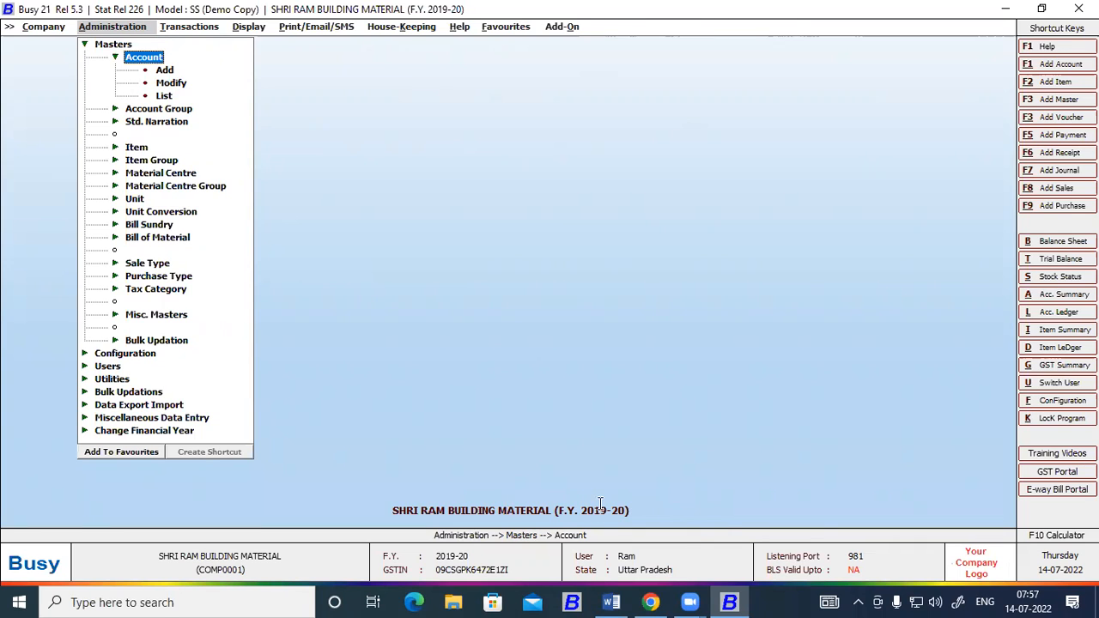
Switch to Word and start a new paragraph below the trial balance table.
{"action": "left_click", "coordinate": [611, 603]}
{"action": "scroll", "coordinate": [521, 385], "scroll_direction": "down", "scroll_amount": 8}
{"action": "scroll", "coordinate": [312, 409], "scroll_direction": "up", "scroll_amount": 8}
{"action": "left_click", "coordinate": [328, 243]}
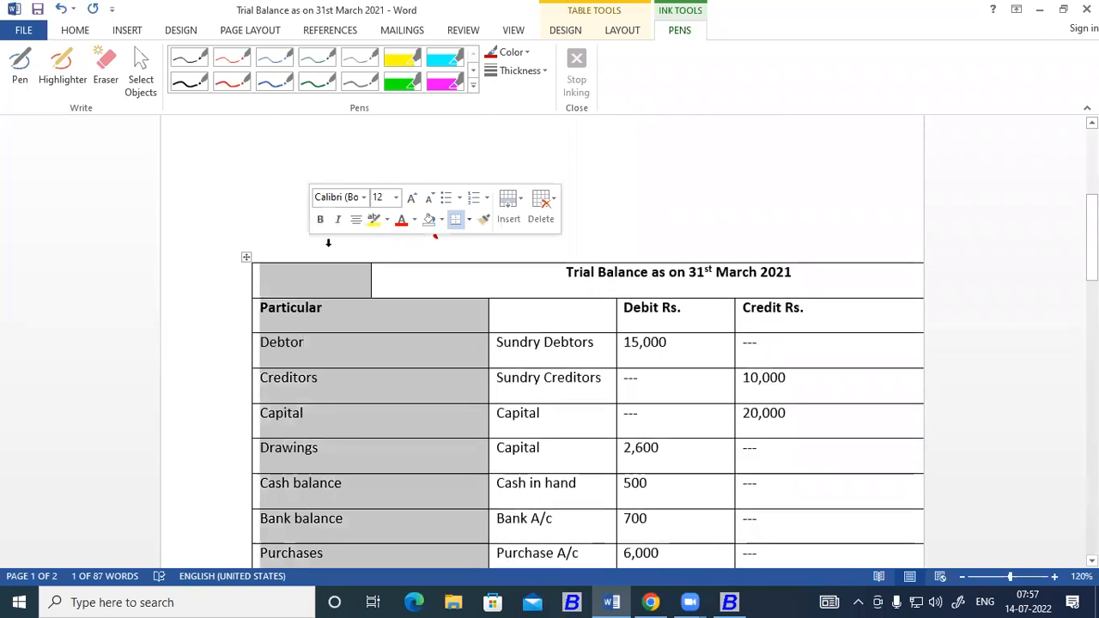
{"action": "left_click", "coordinate": [452, 242]}
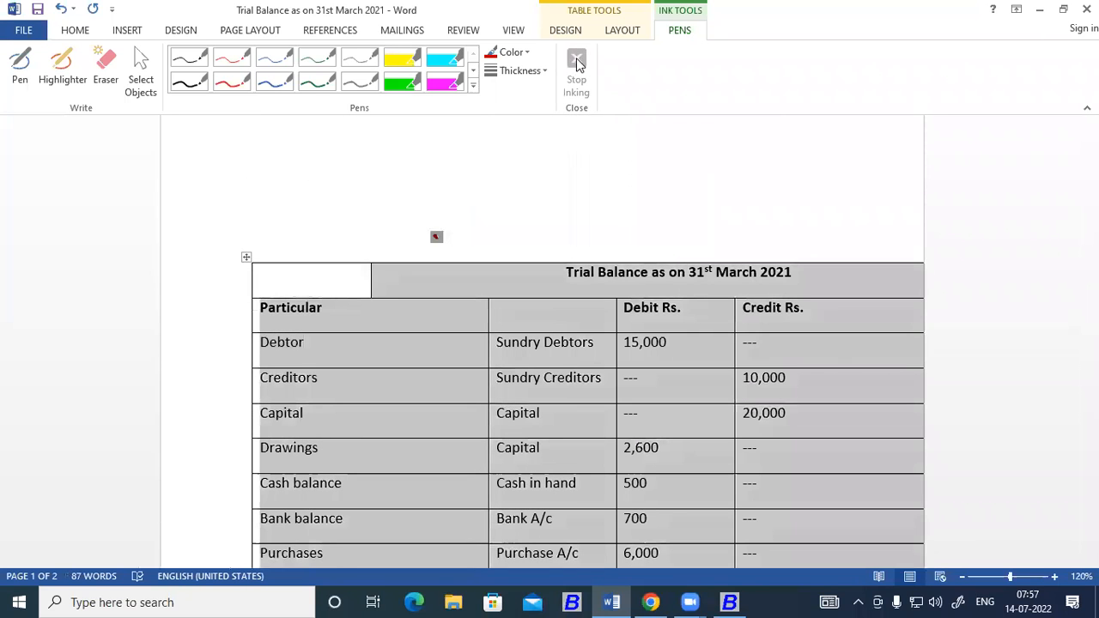
{"action": "left_click", "coordinate": [355, 242]}
{"action": "scroll", "coordinate": [343, 369], "scroll_direction": "down", "scroll_amount": 3}
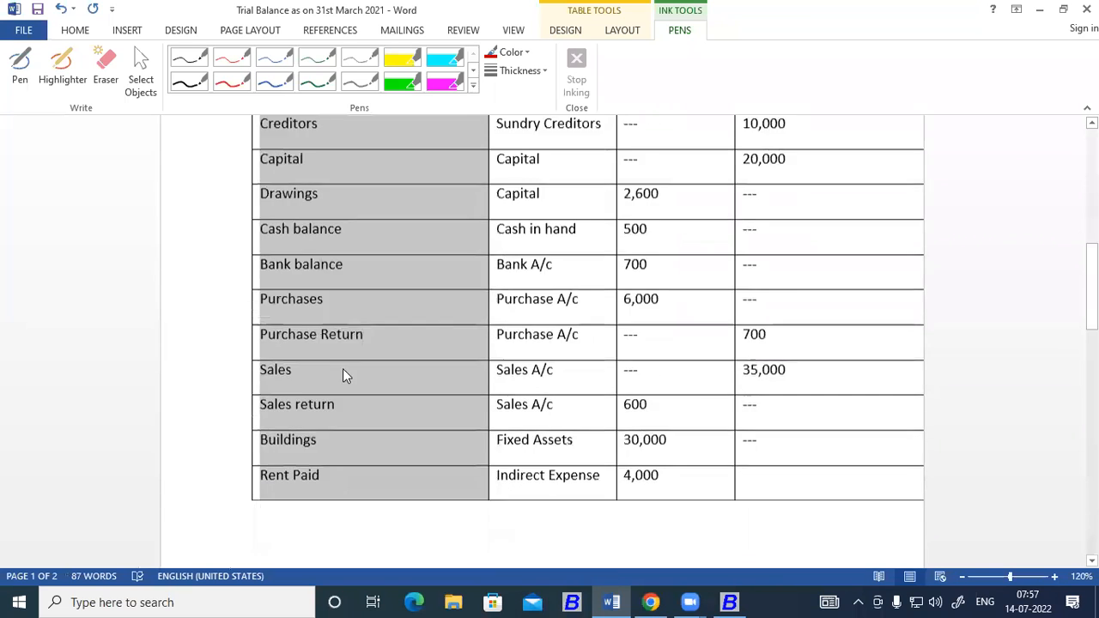
{"action": "scroll", "coordinate": [340, 372], "scroll_direction": "down", "scroll_amount": 3}
{"action": "scroll", "coordinate": [314, 394], "scroll_direction": "down", "scroll_amount": 2}
{"action": "left_click", "coordinate": [307, 319]}
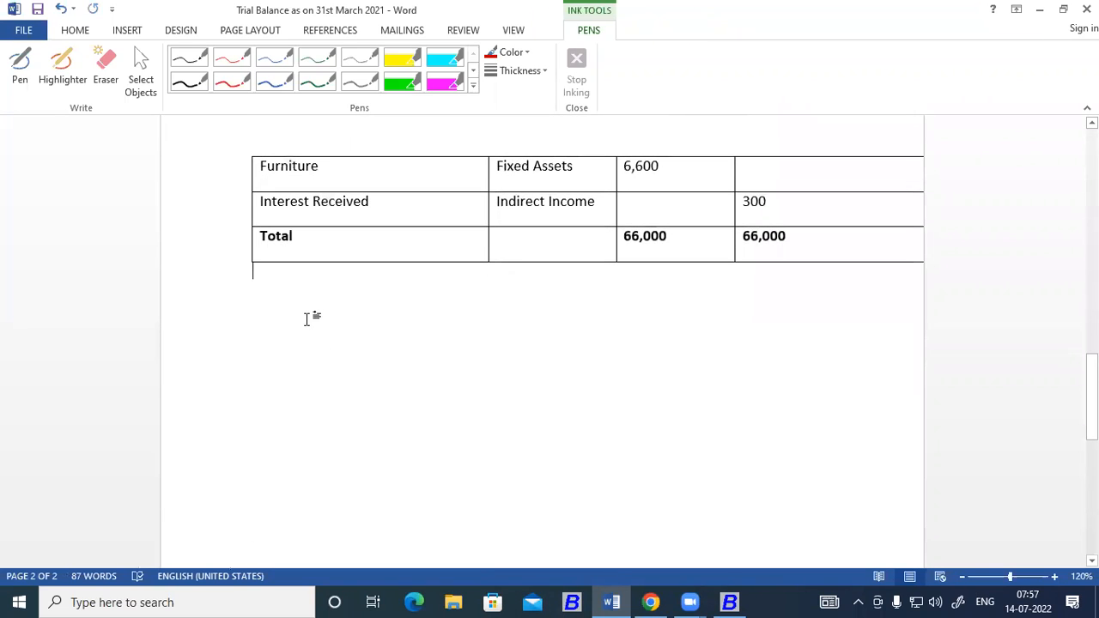
{"action": "key", "text": "Return"}
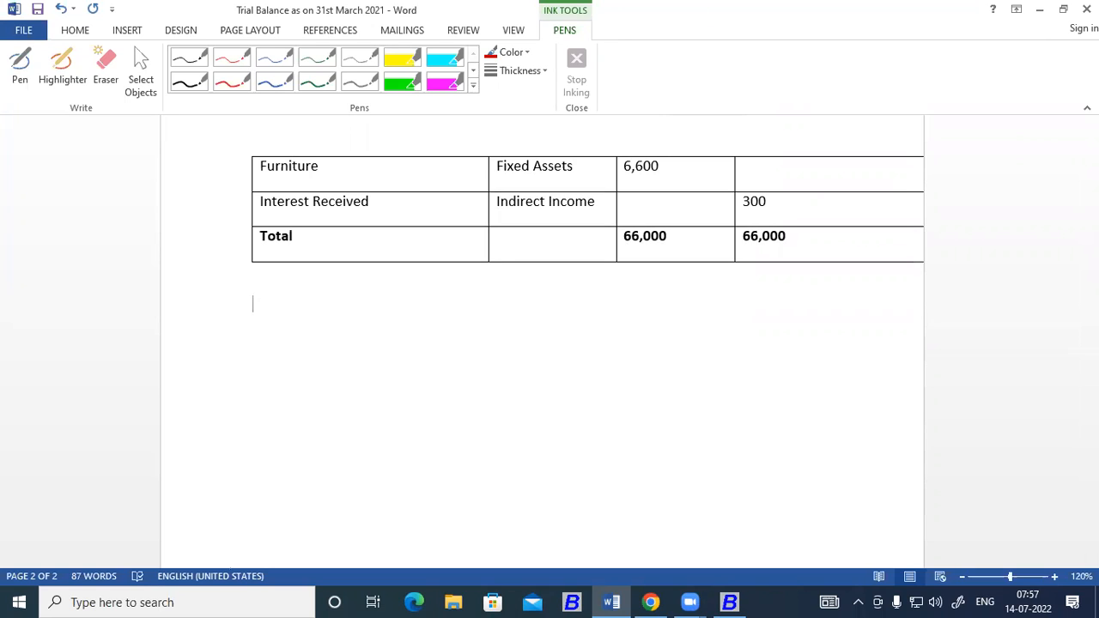
Write the note heading "To create new Account" below the table.
{"action": "type", "text": "To create new "}
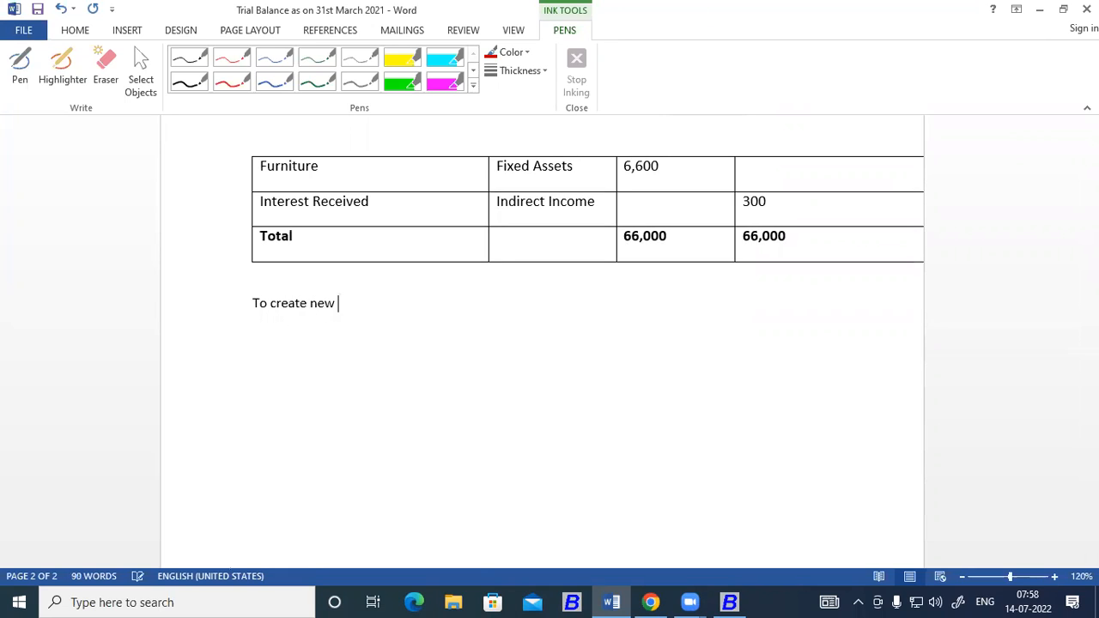
{"action": "type", "text": "Account"}
Add a line reading "Administration" under the note heading, correcting its spelling.
{"action": "key", "text": "Return"}
{"action": "type", "text": "Admisit"}
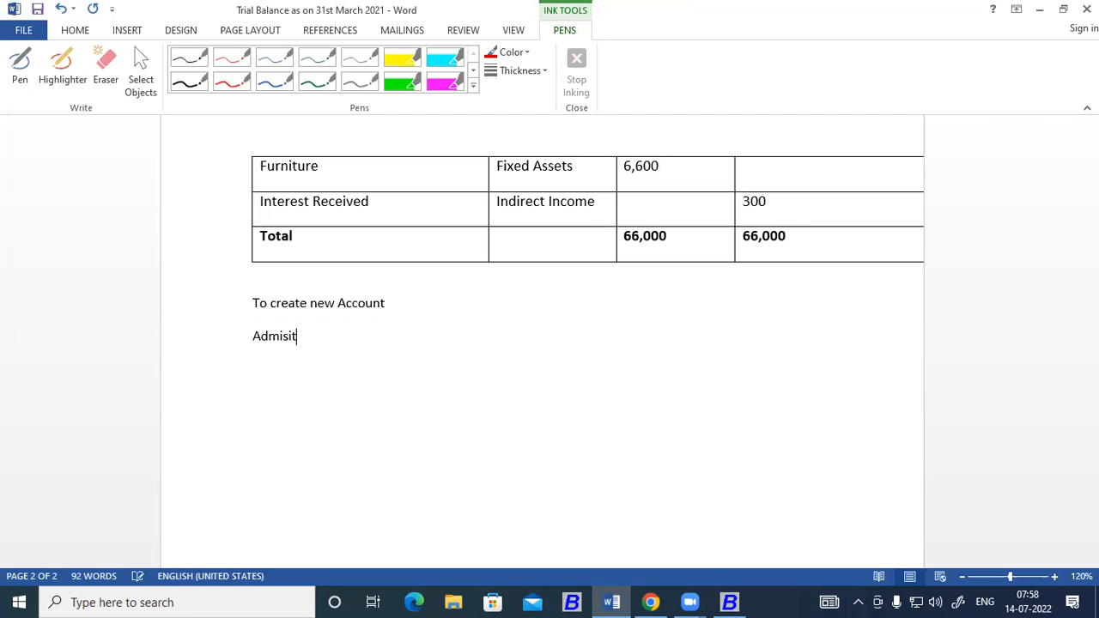
{"action": "type", "text": "ration"}
{"action": "right_click", "coordinate": [328, 343]}
{"action": "left_click", "coordinate": [356, 348]}
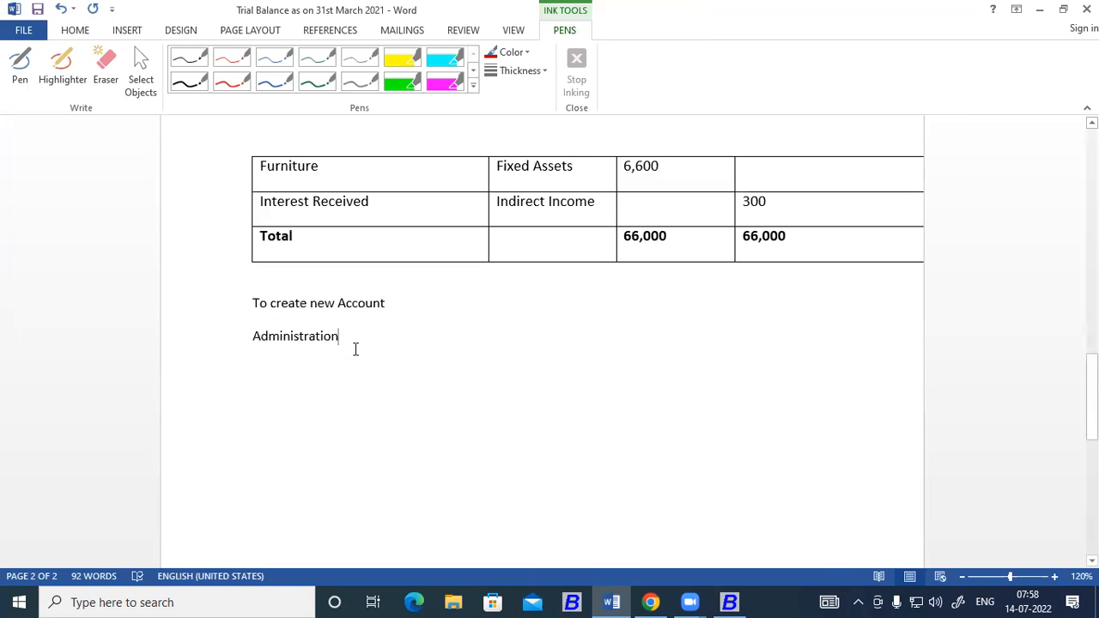
Extend the line under the note heading to read "Administration>>Master>>Account >>Add", checking the path in Busy.
{"action": "type", "text": ">>"}
{"action": "left_click", "coordinate": [736, 598]}
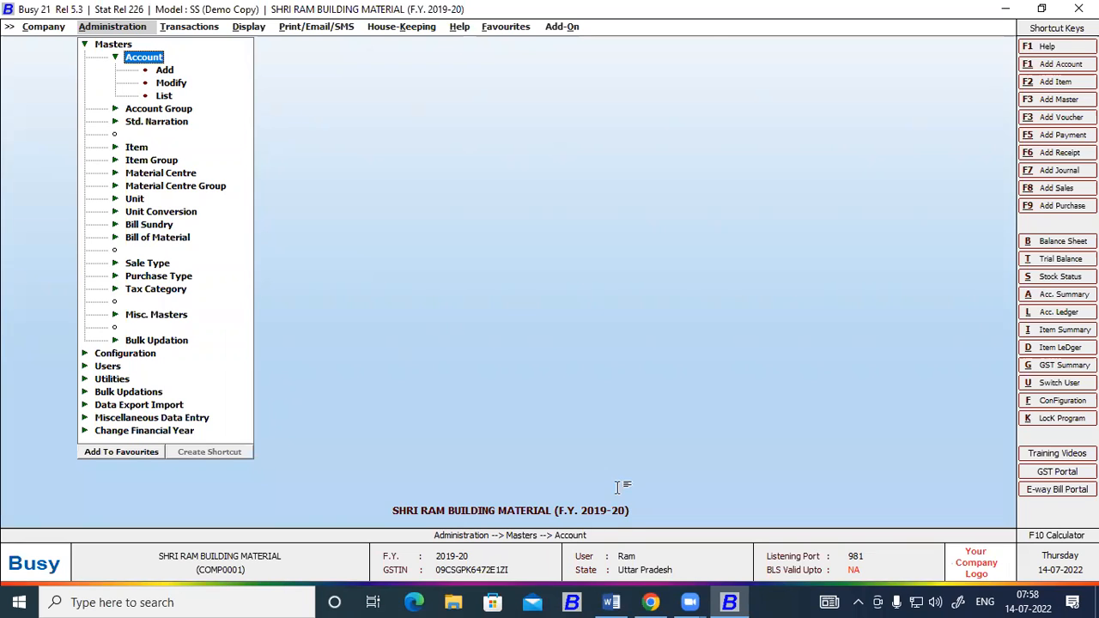
{"action": "key", "text": "alt+Tab"}
{"action": "type", "text": "er"}
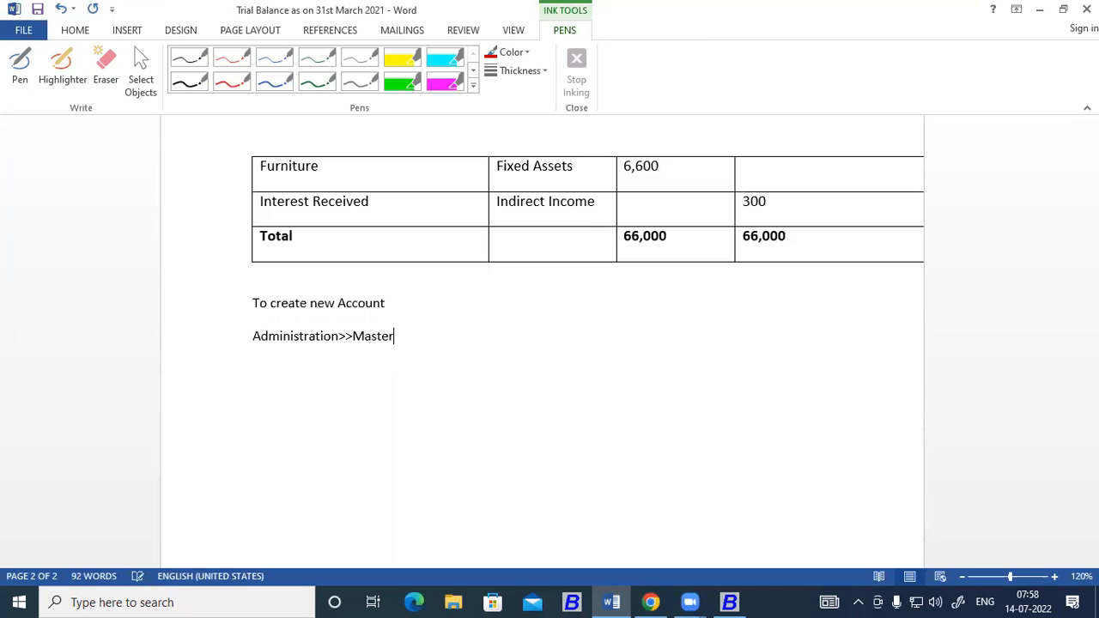
{"action": "type", "text": ">>Account >>Add"}
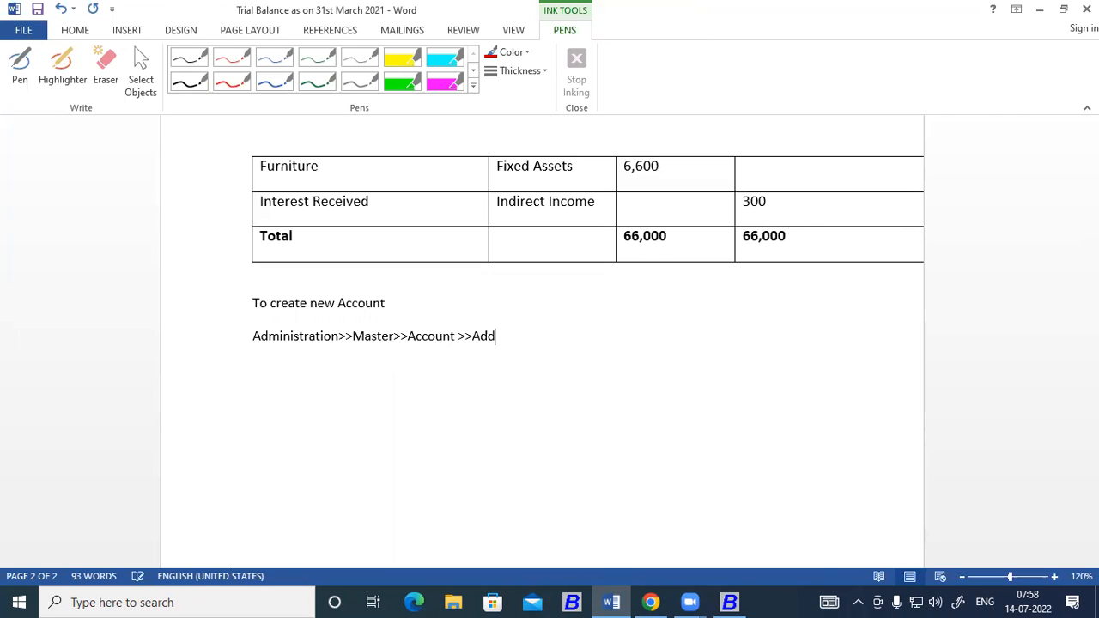
Enlarge both note lines below the trial balance table to font size 20.
{"action": "left_click_drag", "start_coordinate": [502, 337], "coordinate": [198, 282]}
{"action": "left_click", "coordinate": [90, 32]}
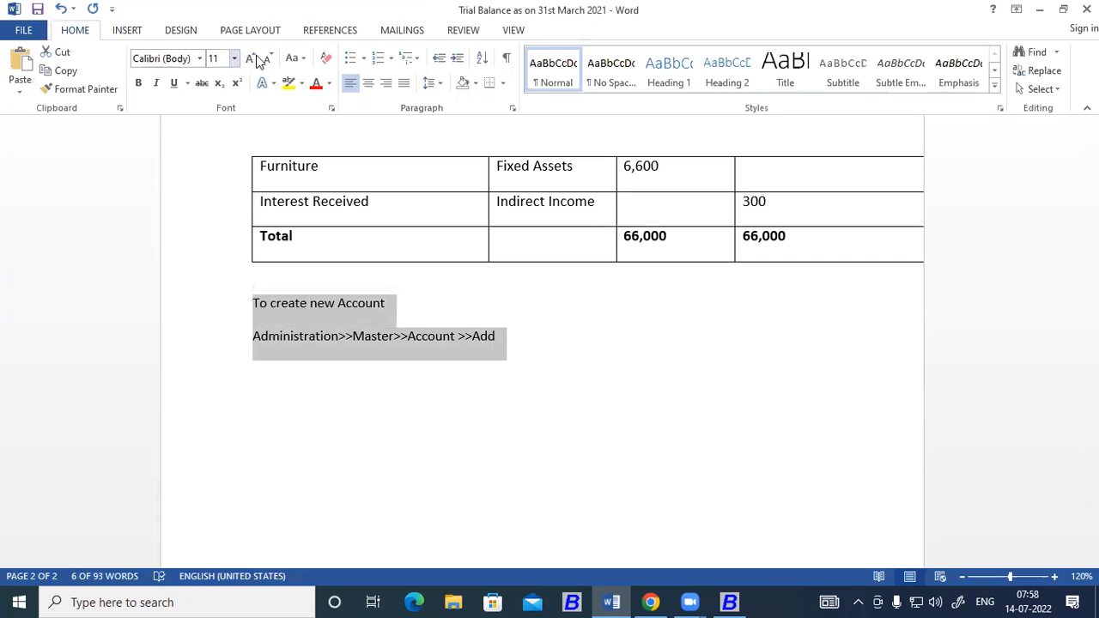
{"action": "left_click", "coordinate": [250, 58]}
{"action": "left_click", "coordinate": [251, 58]}
{"action": "left_click", "coordinate": [251, 58]}
{"action": "left_click", "coordinate": [251, 59]}
{"action": "left_click", "coordinate": [251, 59]}
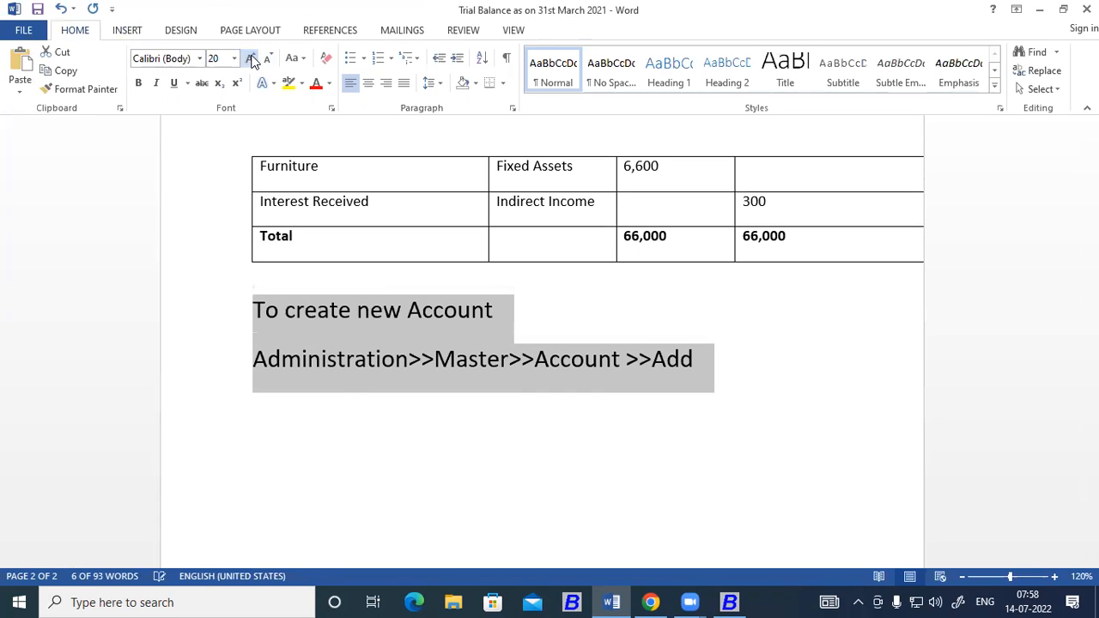
{"action": "left_click", "coordinate": [454, 370]}
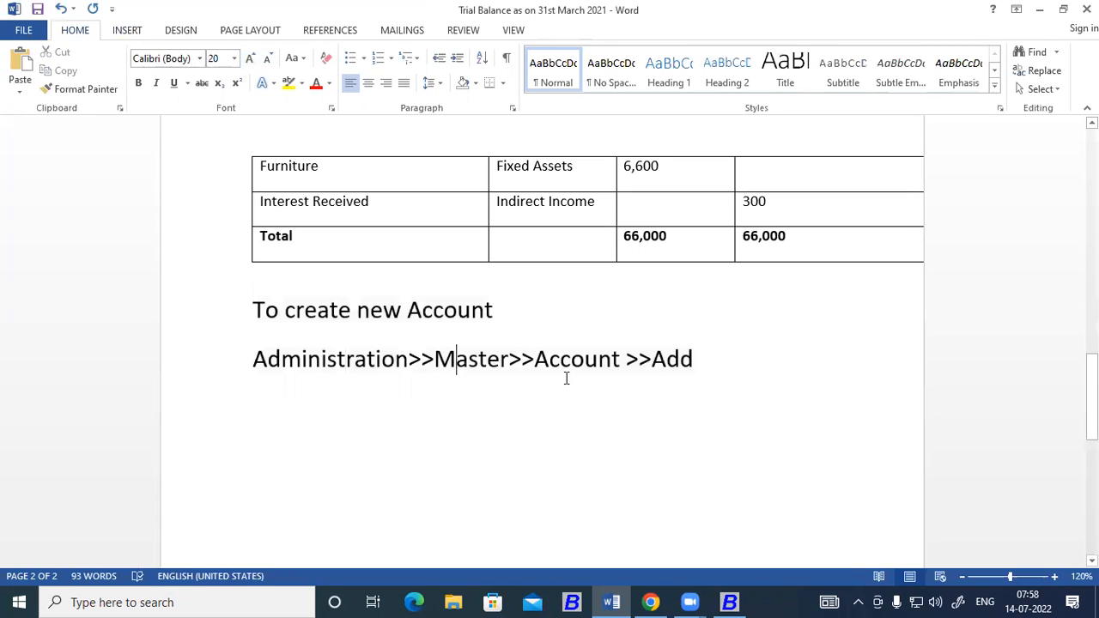
{"action": "left_click", "coordinate": [602, 360]}
Make the note heading "To create new Account" bold.
{"action": "left_click_drag", "start_coordinate": [498, 310], "coordinate": [262, 307]}
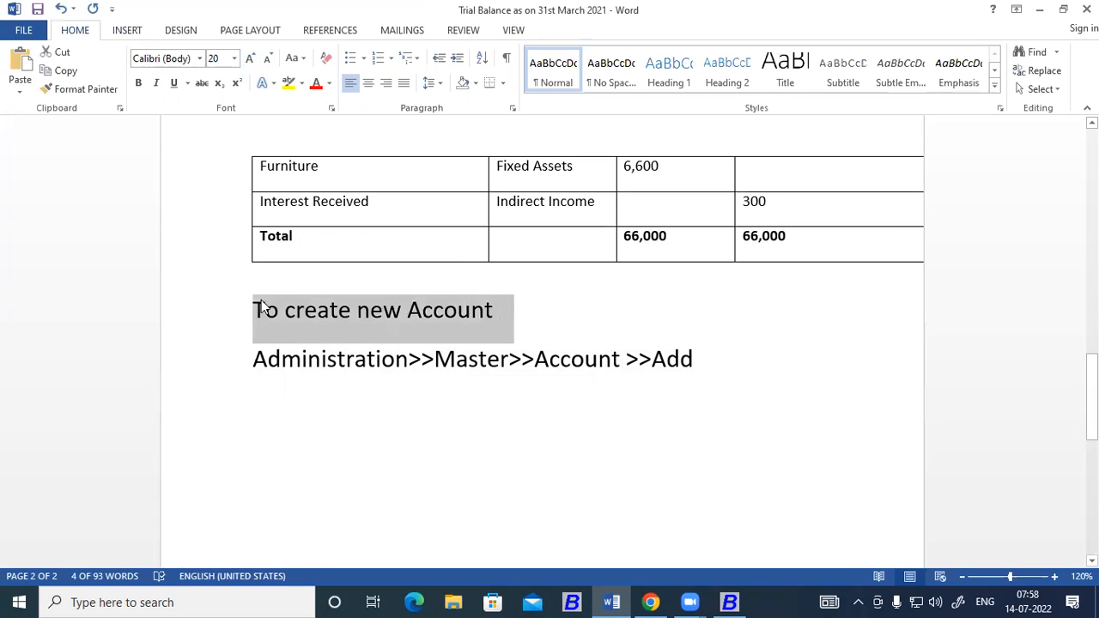
{"action": "key", "text": "ctrl+b"}
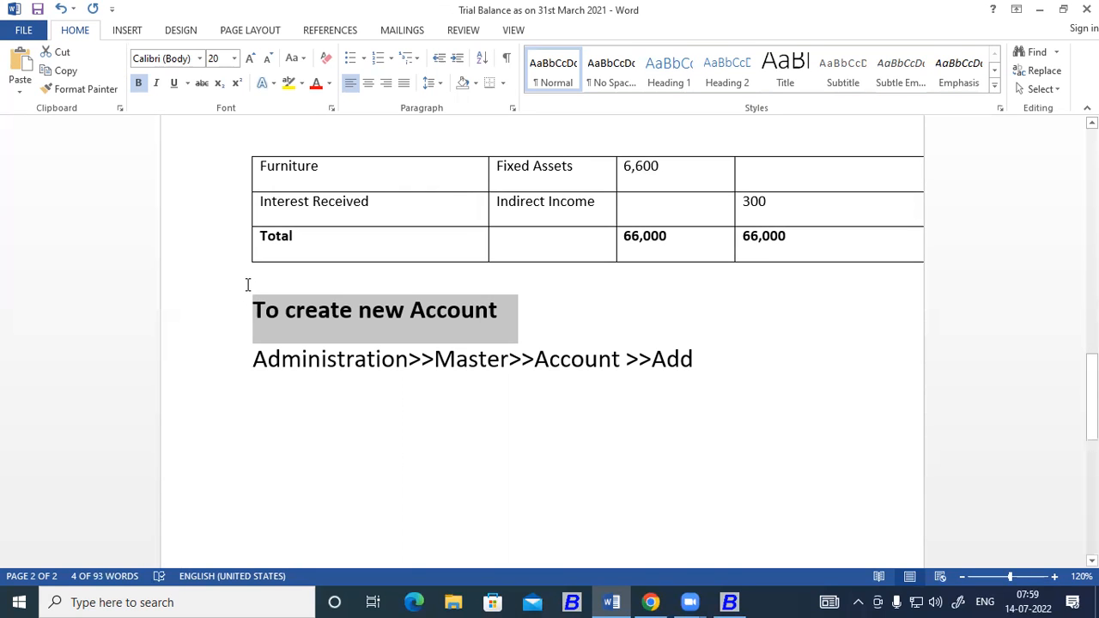
{"action": "left_click", "coordinate": [356, 360]}
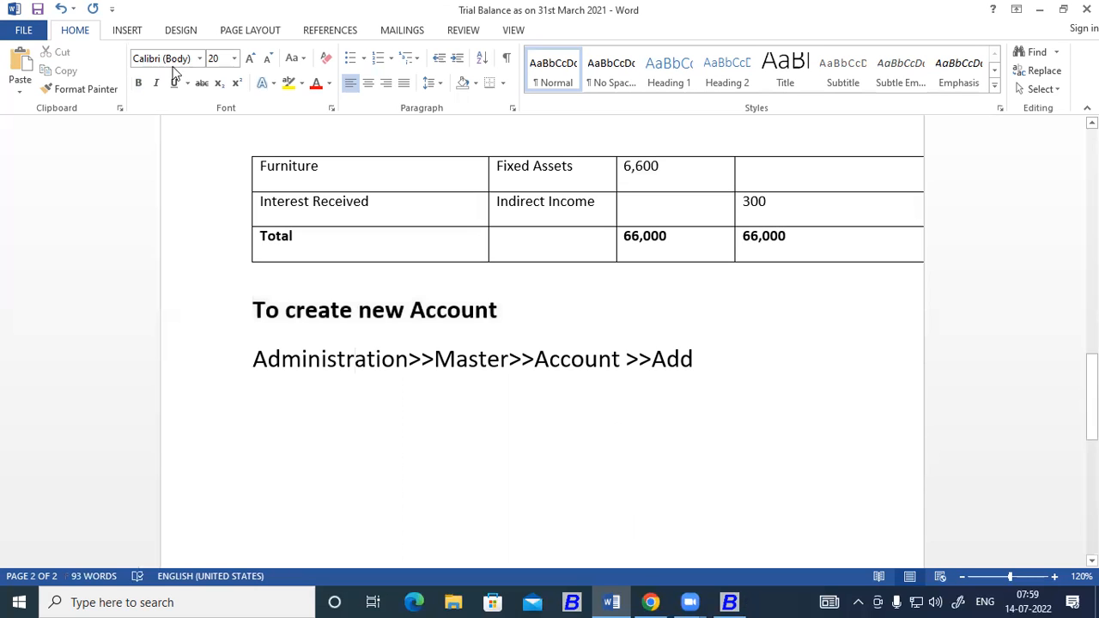
Bring up the Add Account Master form in Busy, and in Word rename the table's "Particular" header to "Account Name".
{"action": "key", "text": "alt+Tab"}
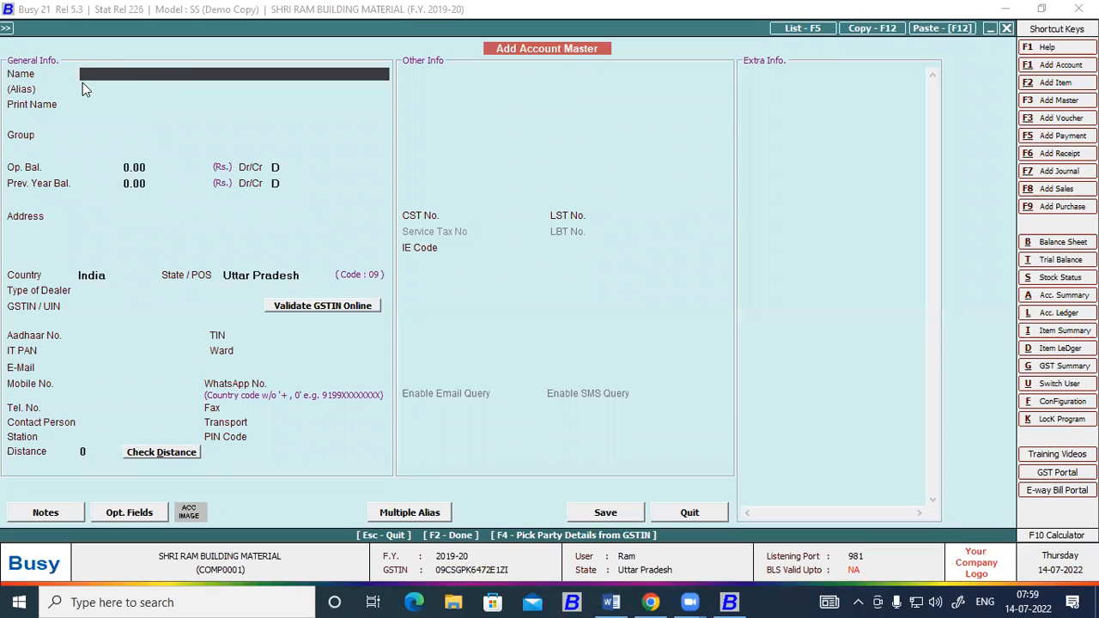
{"action": "left_click", "coordinate": [611, 602]}
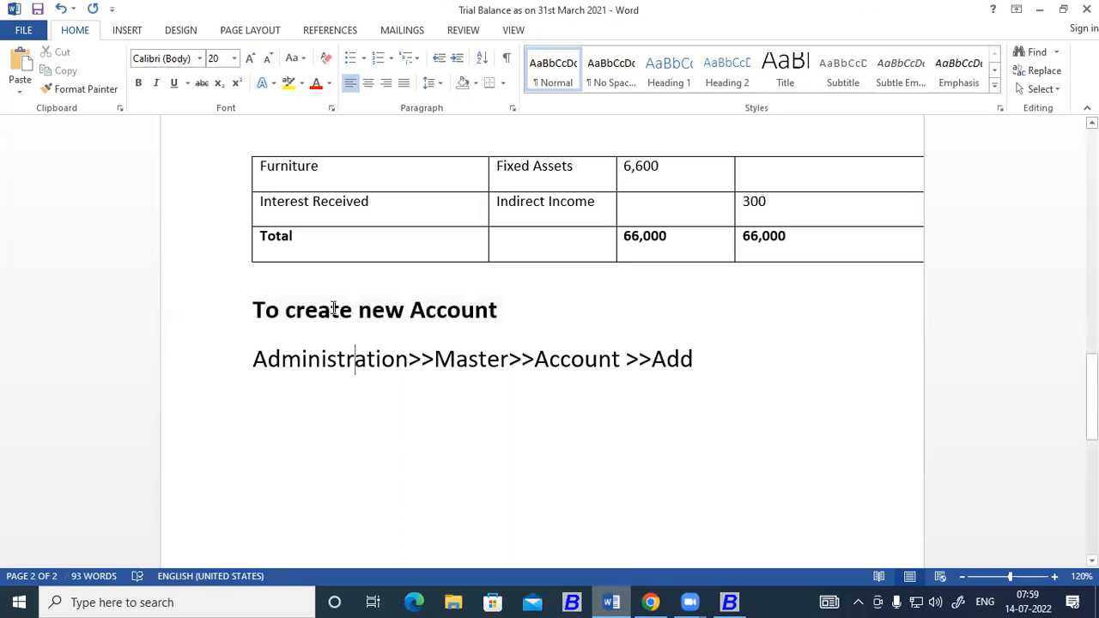
{"action": "scroll", "coordinate": [332, 355], "scroll_direction": "up", "scroll_amount": 10}
{"action": "left_click_drag", "start_coordinate": [332, 355], "coordinate": [259, 354]}
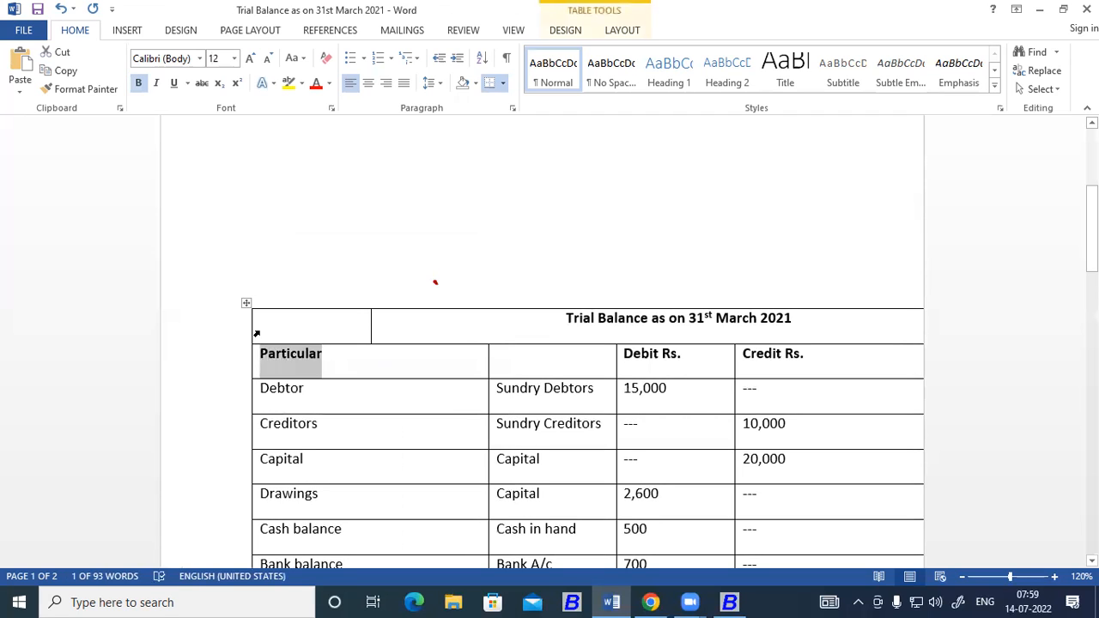
{"action": "type", "text": "A/cc"}
{"action": "type", "text": "ount Nam"}
{"action": "type", "text": "e"}
{"action": "key", "text": "Tab"}
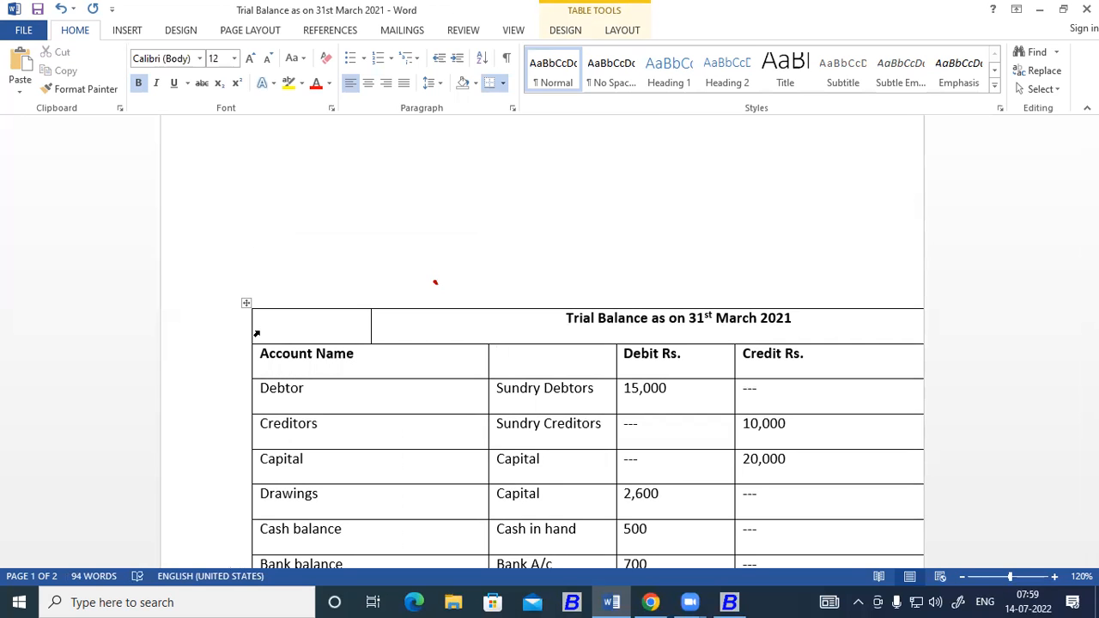
{"action": "left_click", "coordinate": [732, 601]}
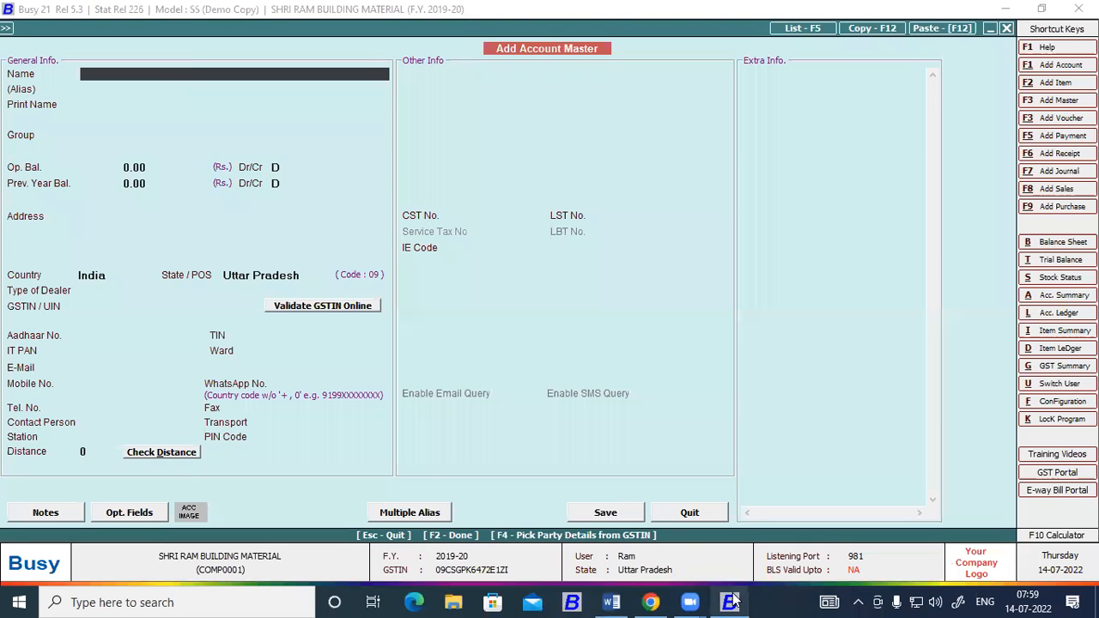
{"action": "left_click", "coordinate": [614, 602]}
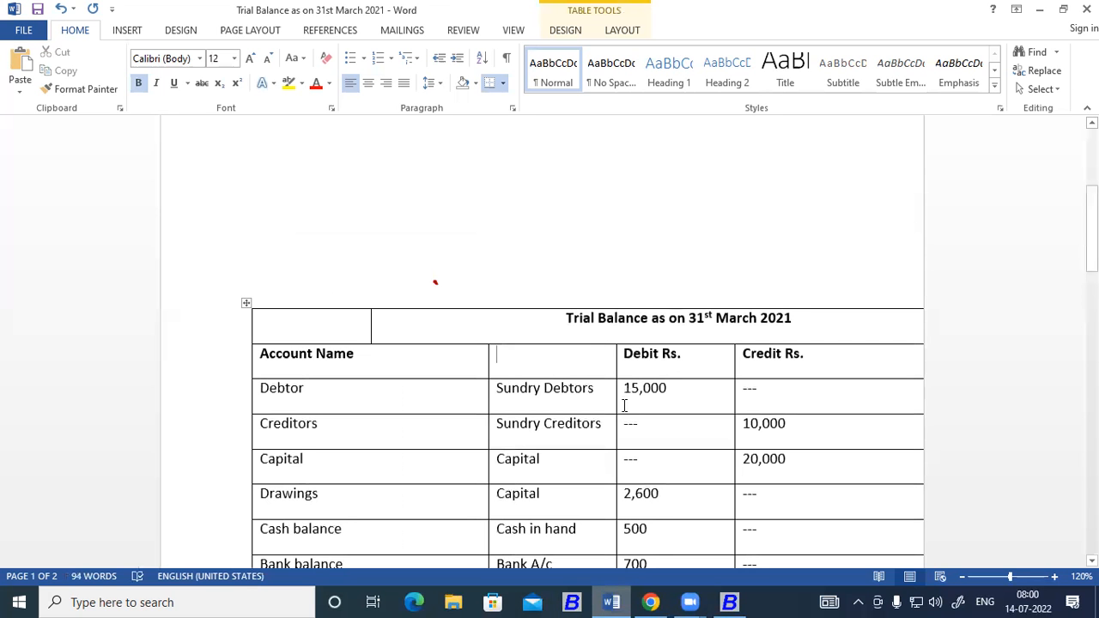
{"action": "type", "text": "Group"}
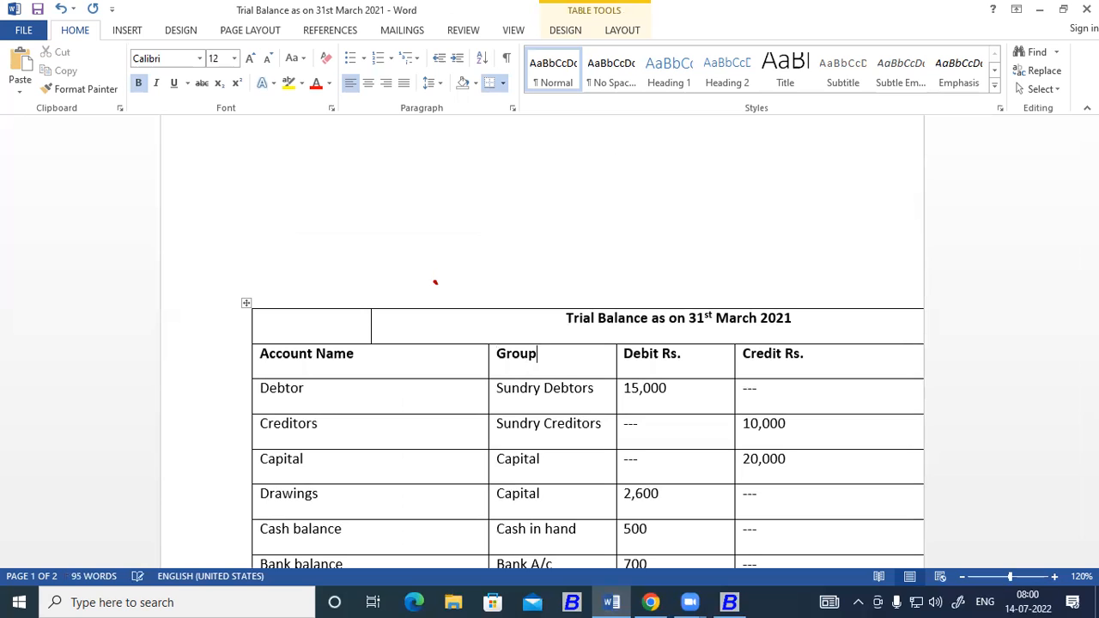
{"action": "left_click", "coordinate": [693, 357]}
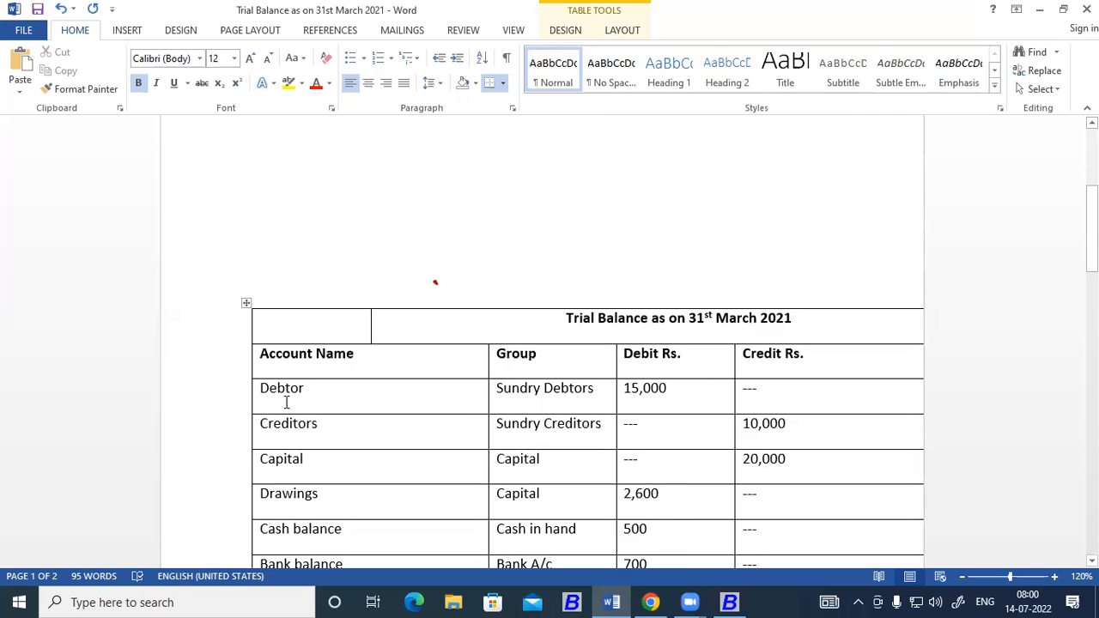
Copy "Debtor" from the trial balance into Busy as the new account's name and print name.
{"action": "double_click", "coordinate": [257, 387]}
{"action": "key", "text": "ctrl+c"}
{"action": "left_click", "coordinate": [727, 601]}
{"action": "key", "text": "ctrl+v"}
{"action": "key", "text": "Return"}
{"action": "key", "text": "Return"}
{"action": "key", "text": "Return"}
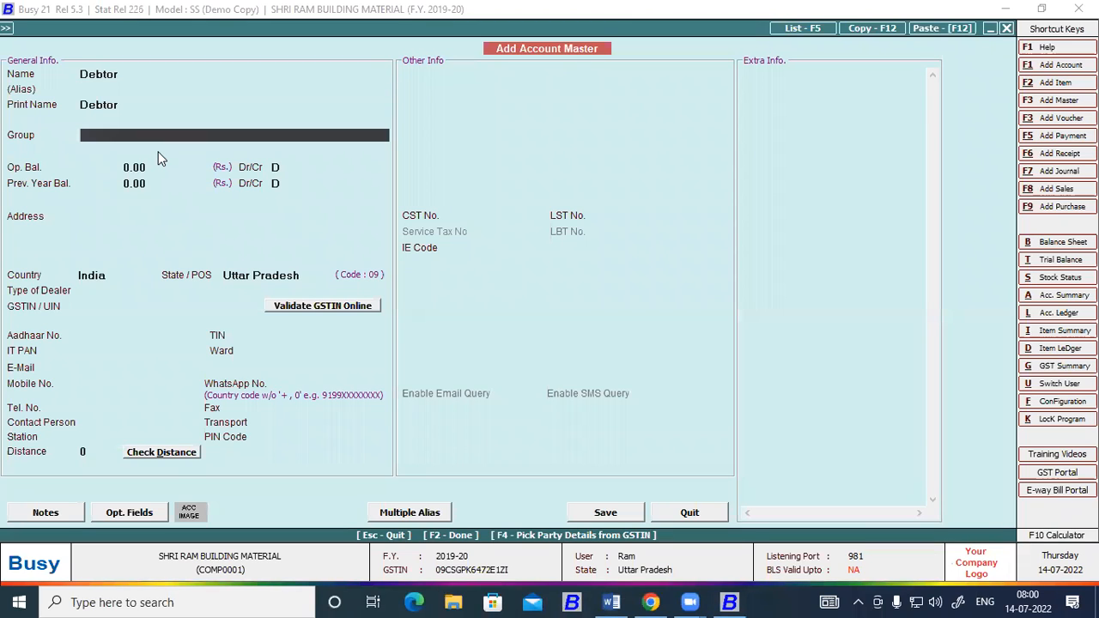
Assign the new Debtor account to the Sundry Debtors group.
{"action": "type", "text": "sun"}
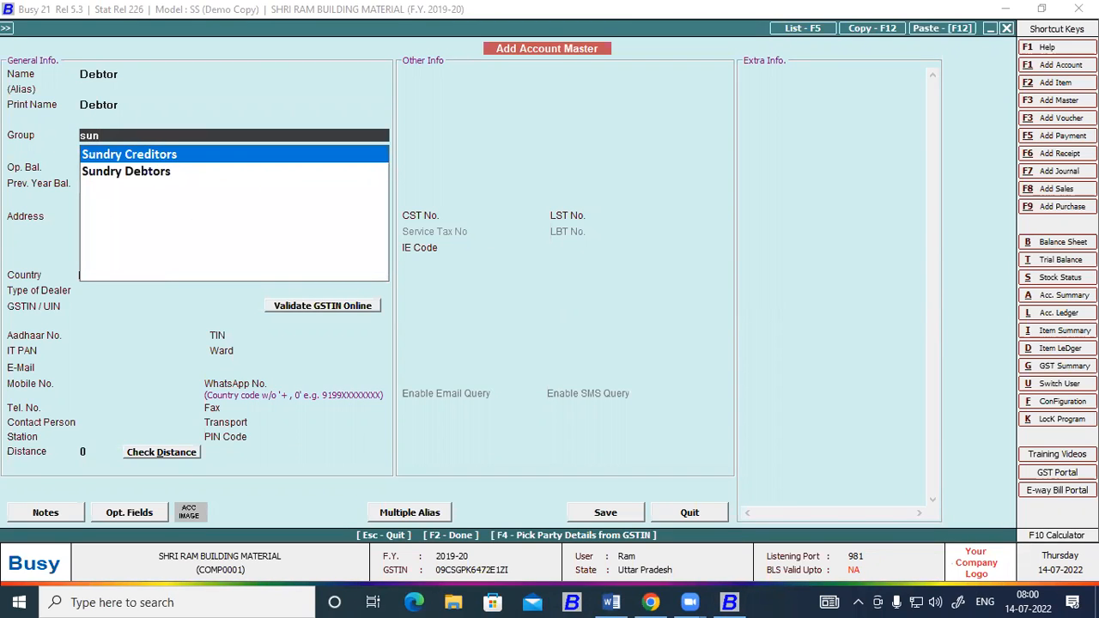
{"action": "key", "text": "Down"}
{"action": "key", "text": "Return"}
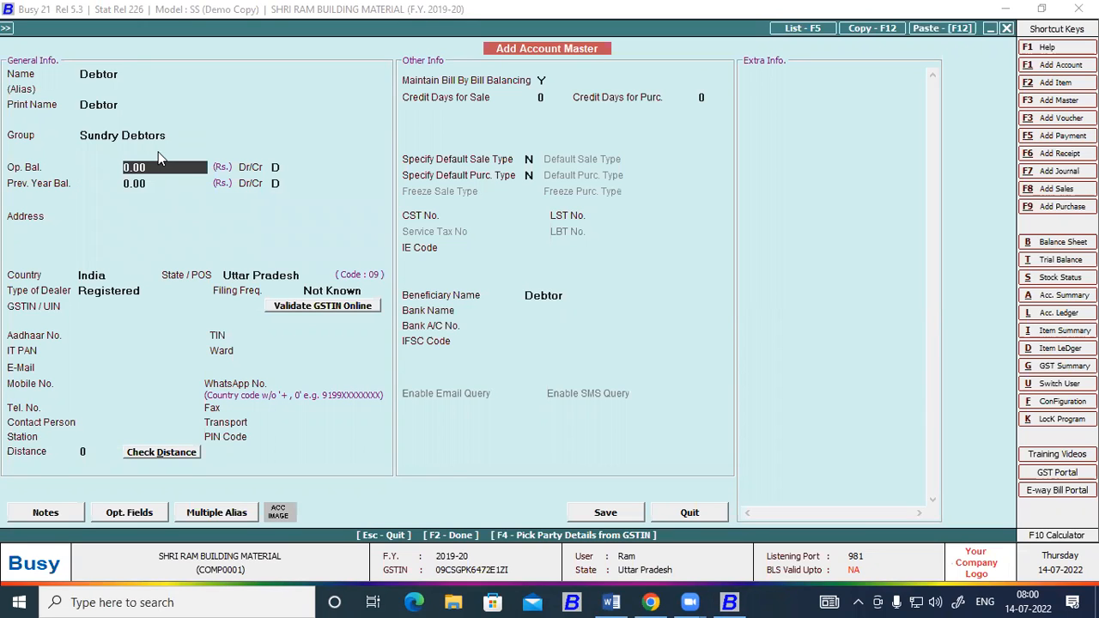
Look up the Debtor amount in the Word trial balance and enter 15000 as the account's debit opening balance in Busy.
{"action": "left_click", "coordinate": [612, 602]}
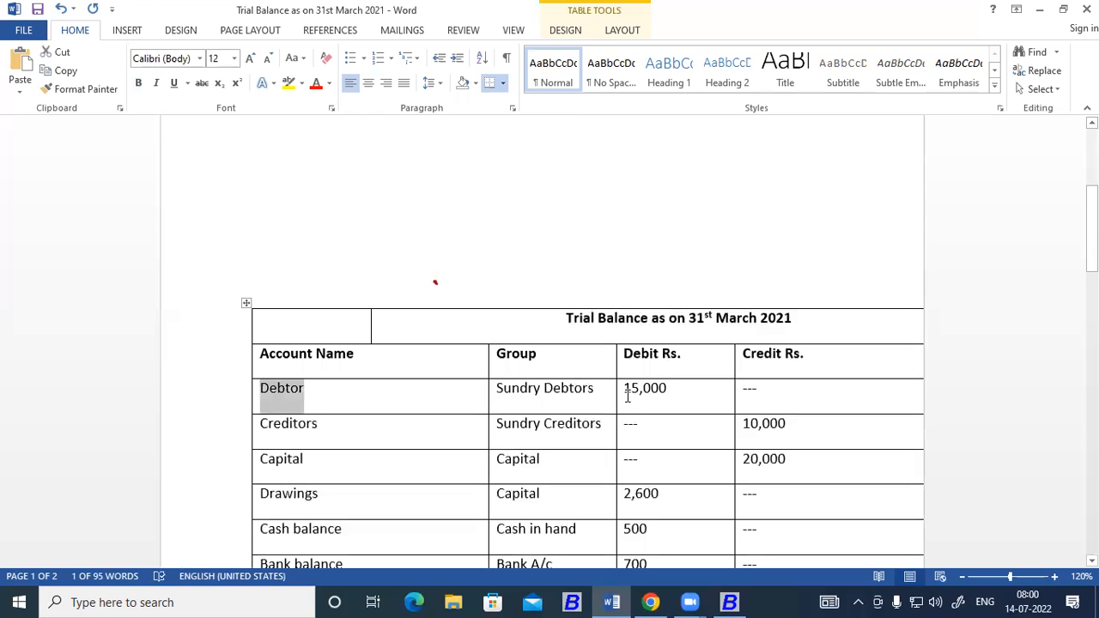
{"action": "double_click", "coordinate": [662, 392]}
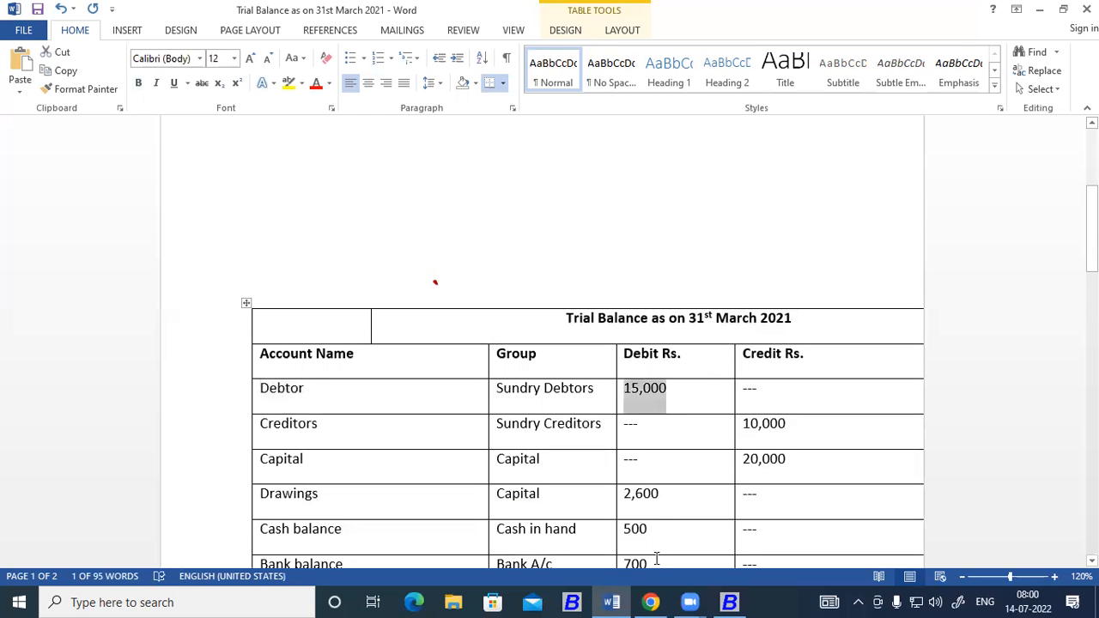
{"action": "left_click", "coordinate": [715, 601]}
{"action": "type", "text": "15000"}
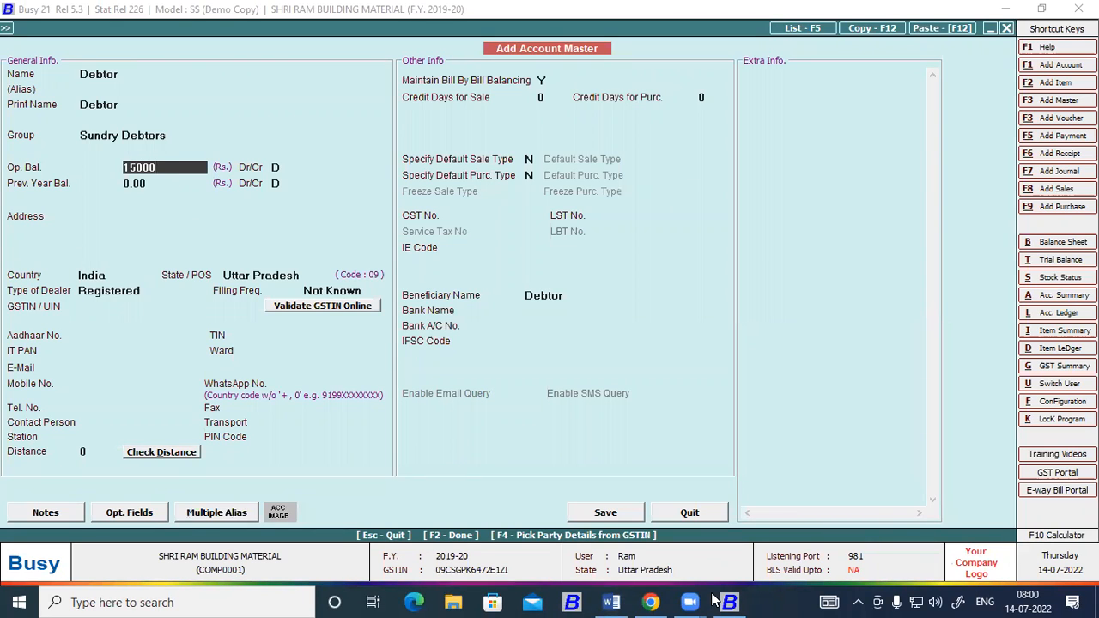
{"action": "key", "text": "Return"}
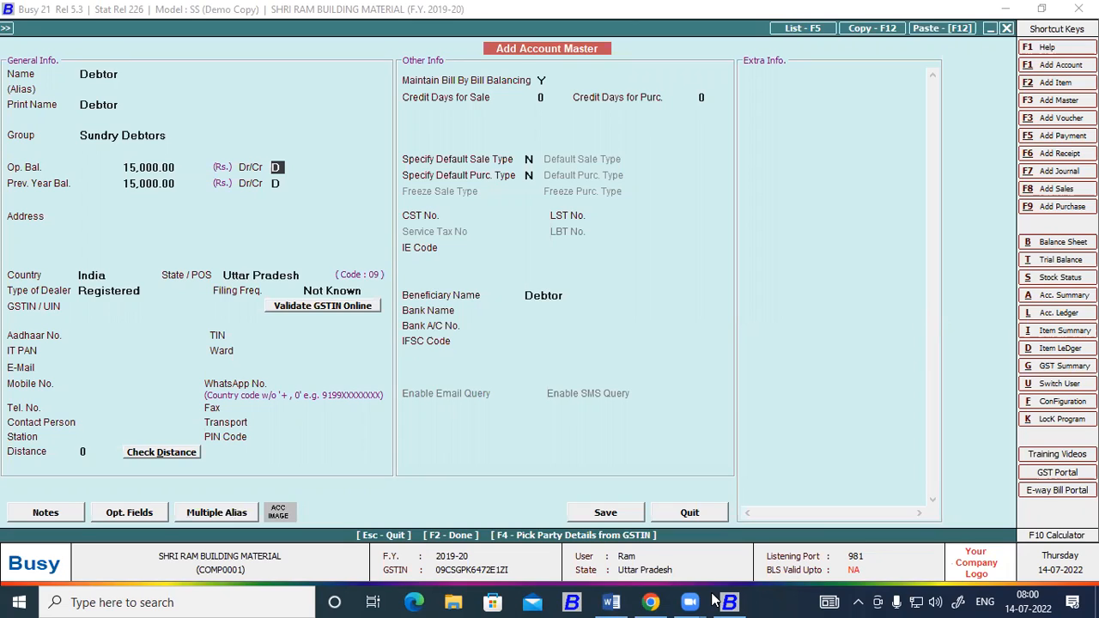
{"action": "key", "text": "Return"}
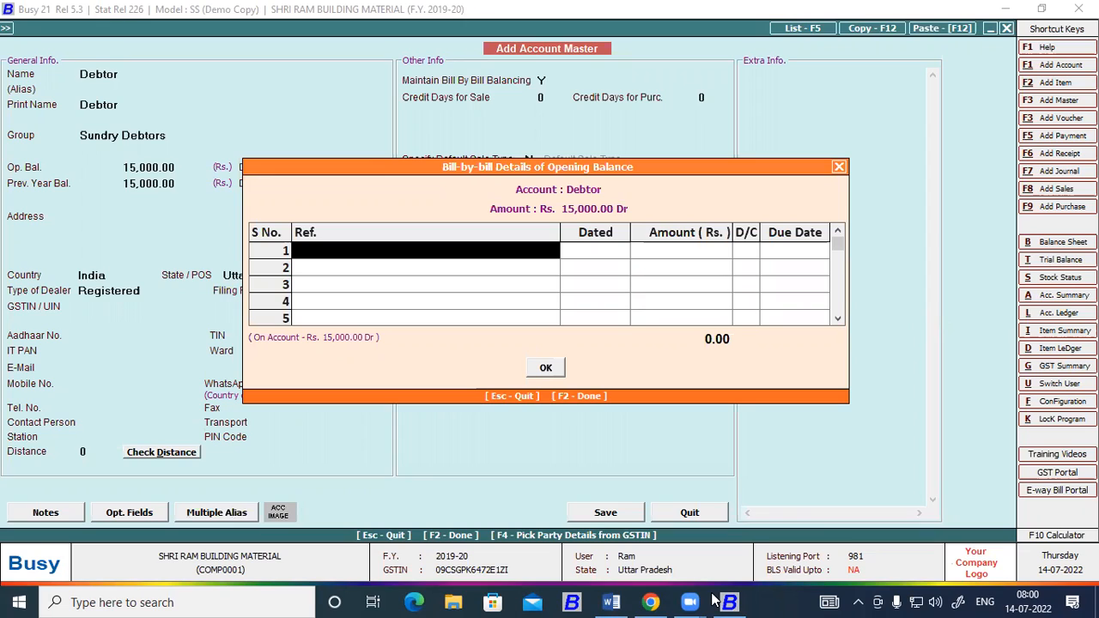
Add a bill reference "Opening Balance" for the full 15,000.00 debit dated 01-04-2019 to Debtor's bill-by-bill details.
{"action": "type", "text": "opening Balance"}
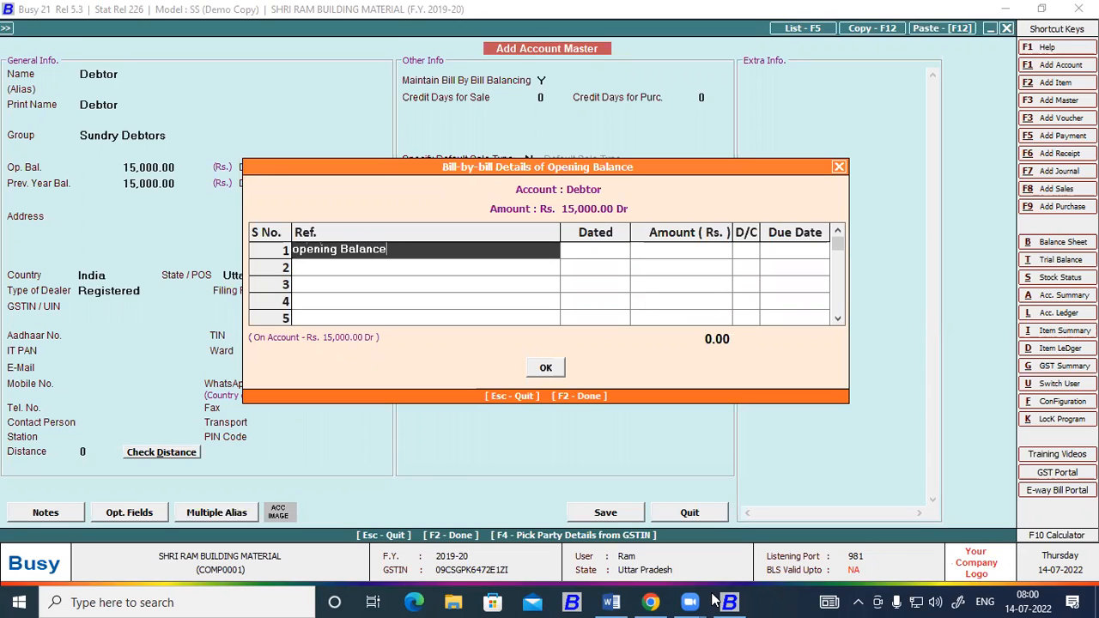
{"action": "key", "text": "Return"}
{"action": "key", "text": "Return"}
{"action": "key", "text": "Return"}
{"action": "key", "text": "Return"}
{"action": "key", "text": "Return"}
{"action": "key", "text": "Return"}
{"action": "key", "text": "Return"}
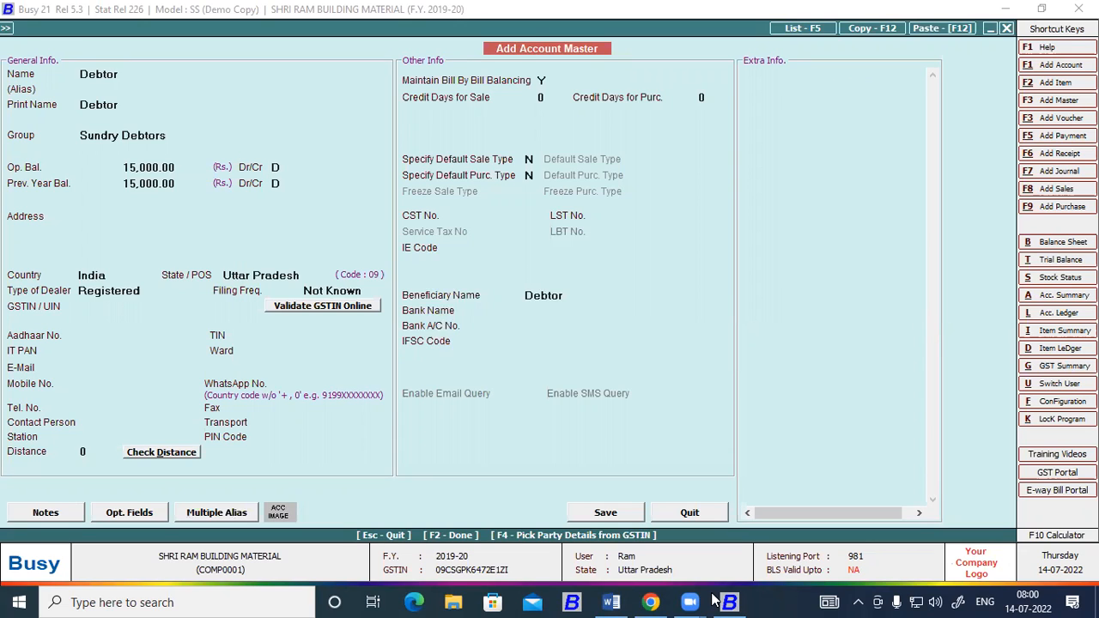
Set Debtor's type of dealer to Un-Registered and save the account with its bill-by-bill details.
{"action": "key", "text": "Left"}
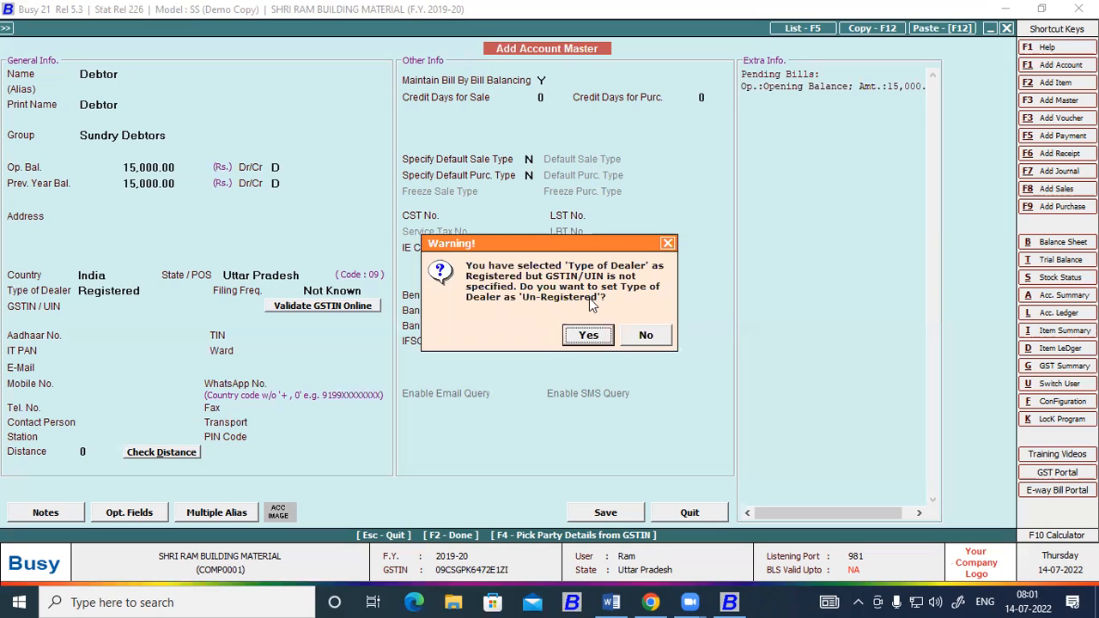
{"action": "left_click", "coordinate": [634, 333]}
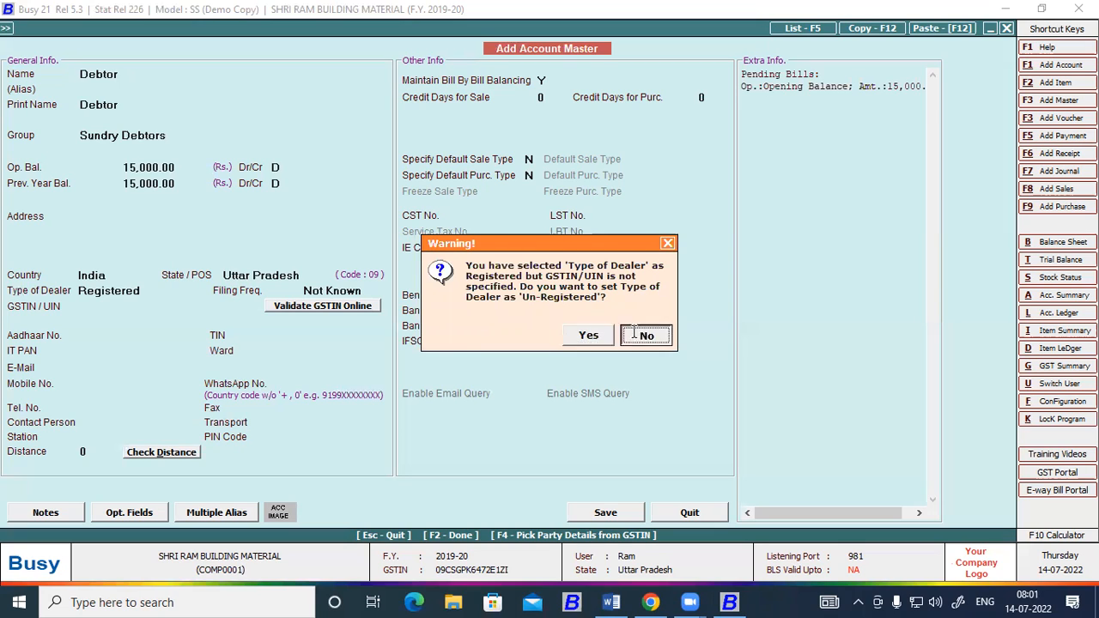
{"action": "left_click", "coordinate": [144, 291]}
{"action": "key", "text": "Down"}
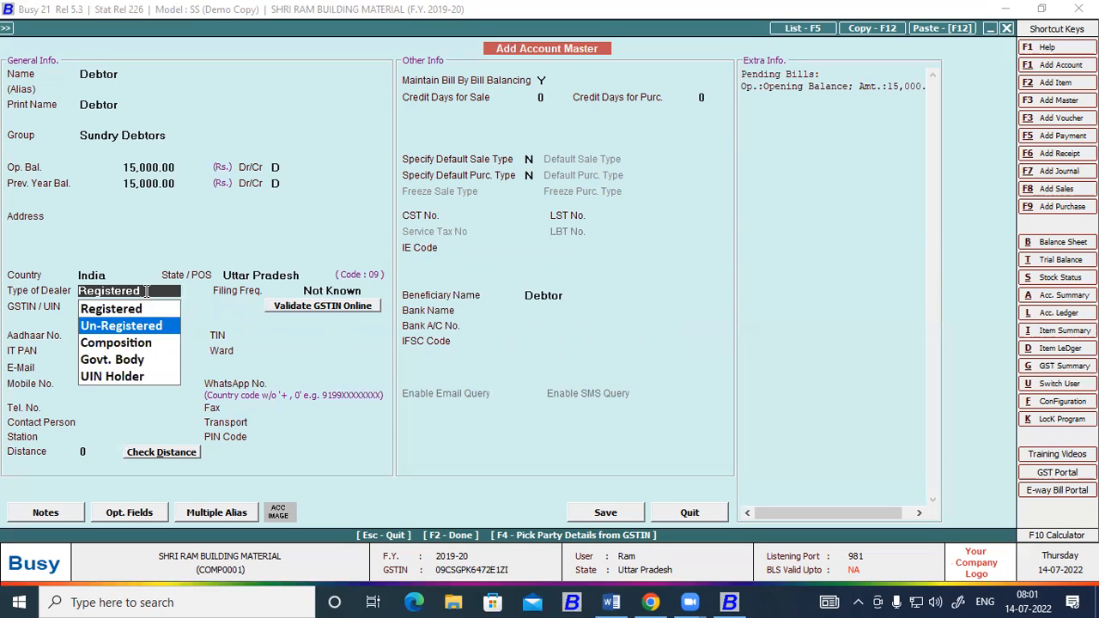
{"action": "key", "text": "Return"}
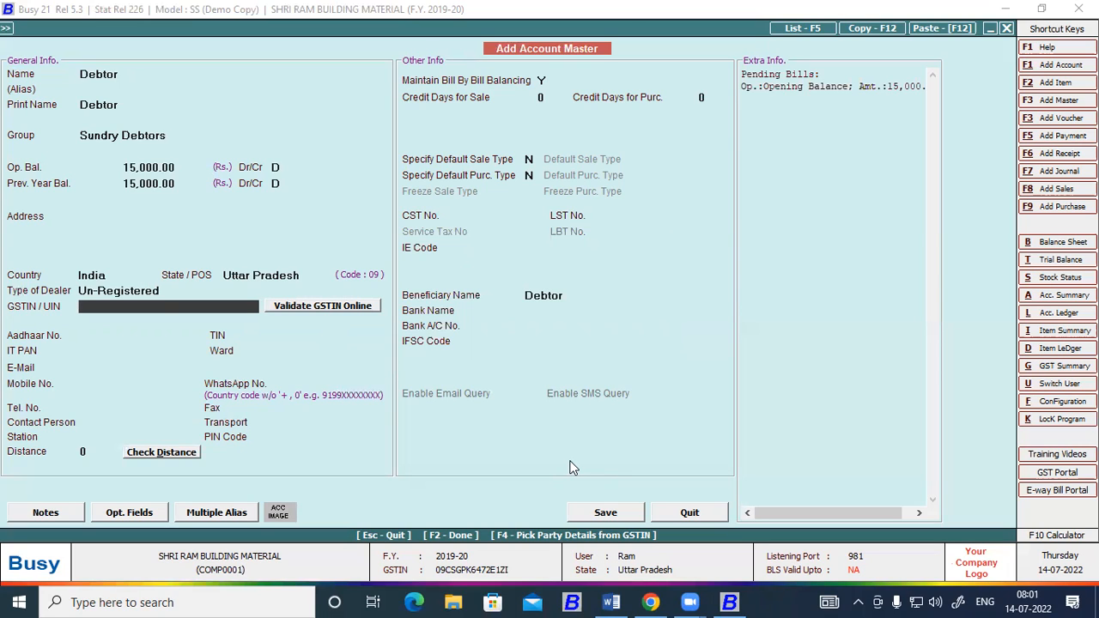
{"action": "left_click", "coordinate": [631, 518]}
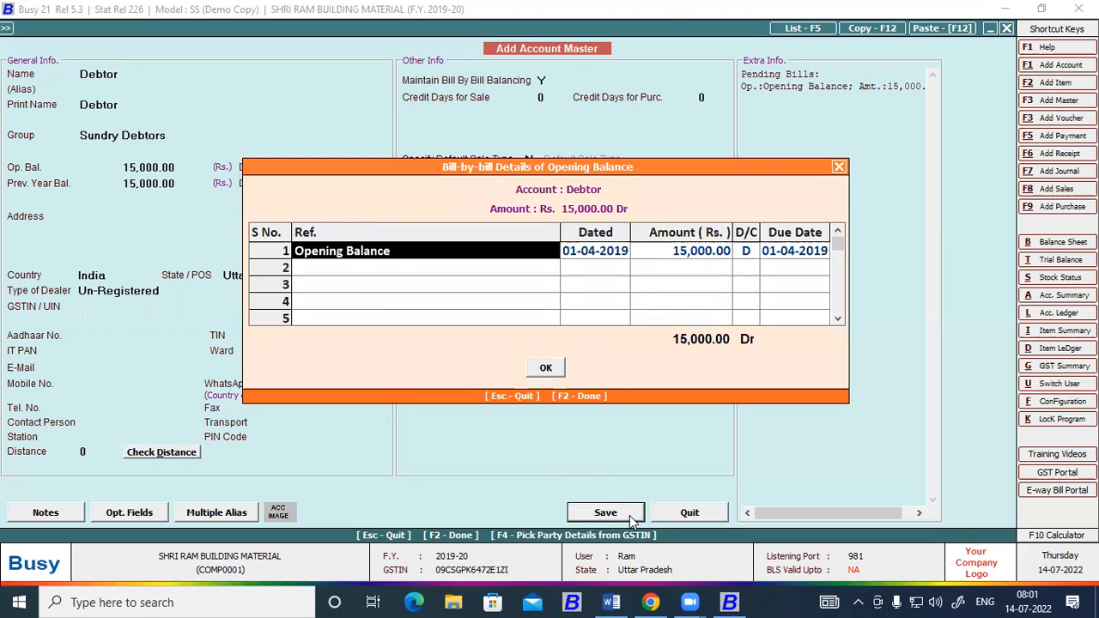
{"action": "left_click", "coordinate": [546, 369]}
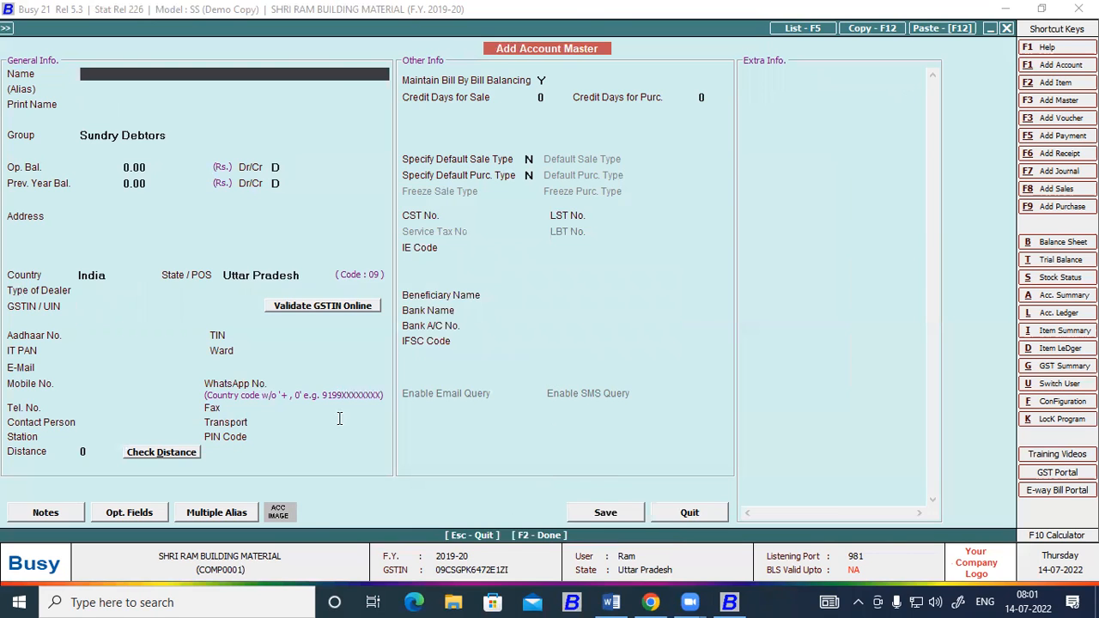
Copy "Creditors" from the Word trial balance into the name of the next new account in Busy.
{"action": "key", "text": "alt+Tab"}
{"action": "scroll", "coordinate": [309, 329], "scroll_direction": "down", "scroll_amount": 2}
{"action": "double_click", "coordinate": [311, 331]}
{"action": "key", "text": "ctrl+c"}
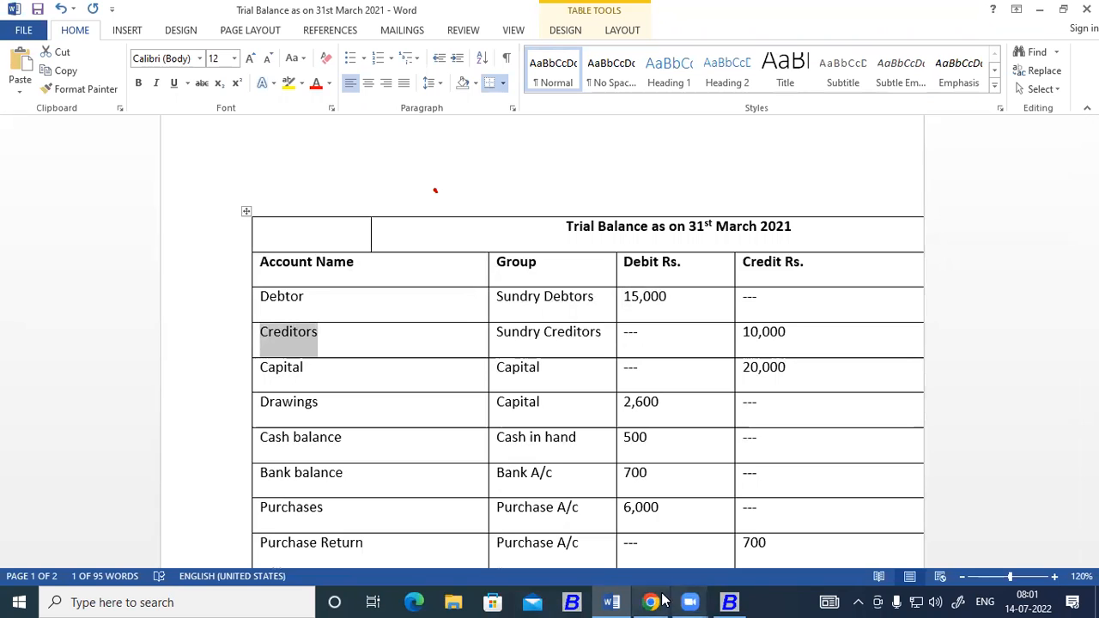
{"action": "left_click", "coordinate": [732, 602]}
{"action": "key", "text": "ctrl+v"}
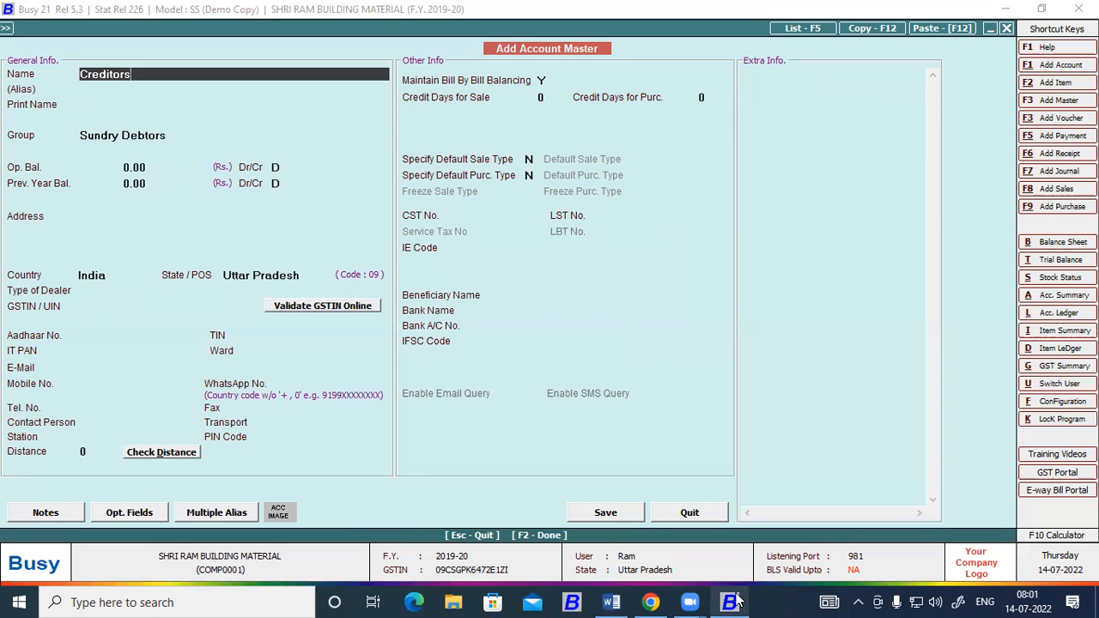
Keep Creditors as the account's print name and assign it to the Sundry Creditors group.
{"action": "key", "text": "Return"}
{"action": "key", "text": "Return"}
{"action": "key", "text": "Return"}
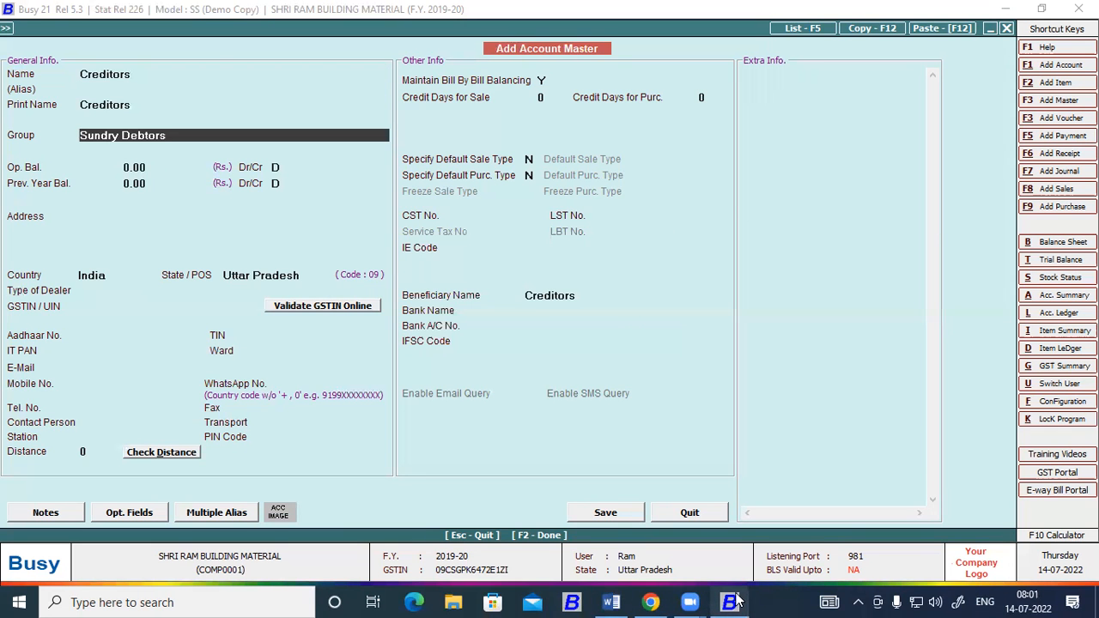
{"action": "type", "text": "sun"}
{"action": "key", "text": "Return"}
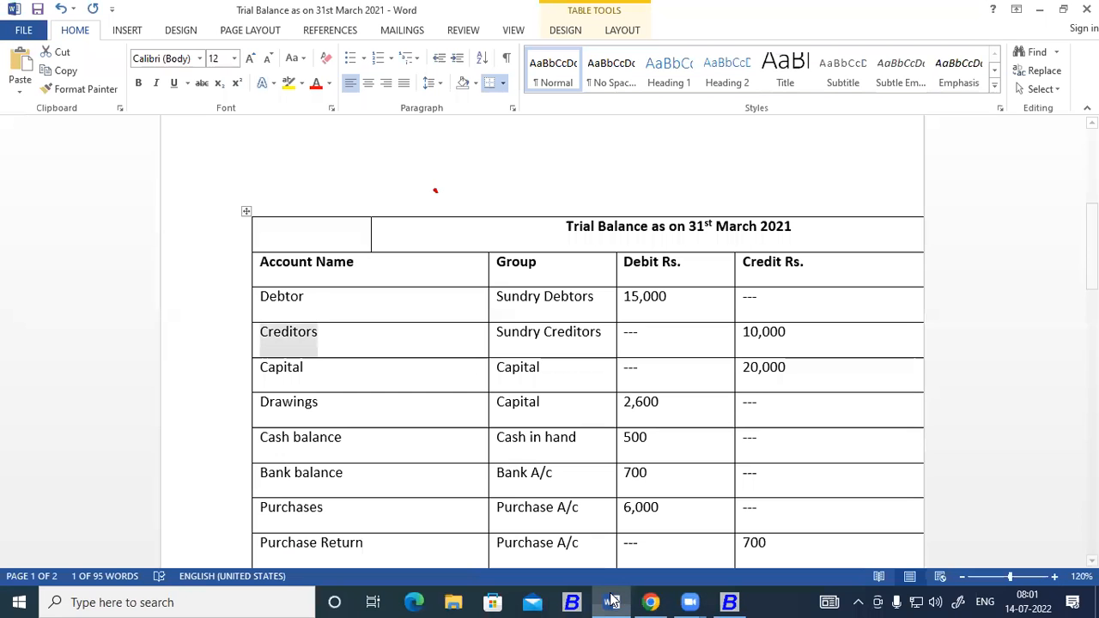
Look up the Creditors amount in the Word trial balance and enter 10000 as the account's credit opening balance in Busy.
{"action": "left_click", "coordinate": [611, 602]}
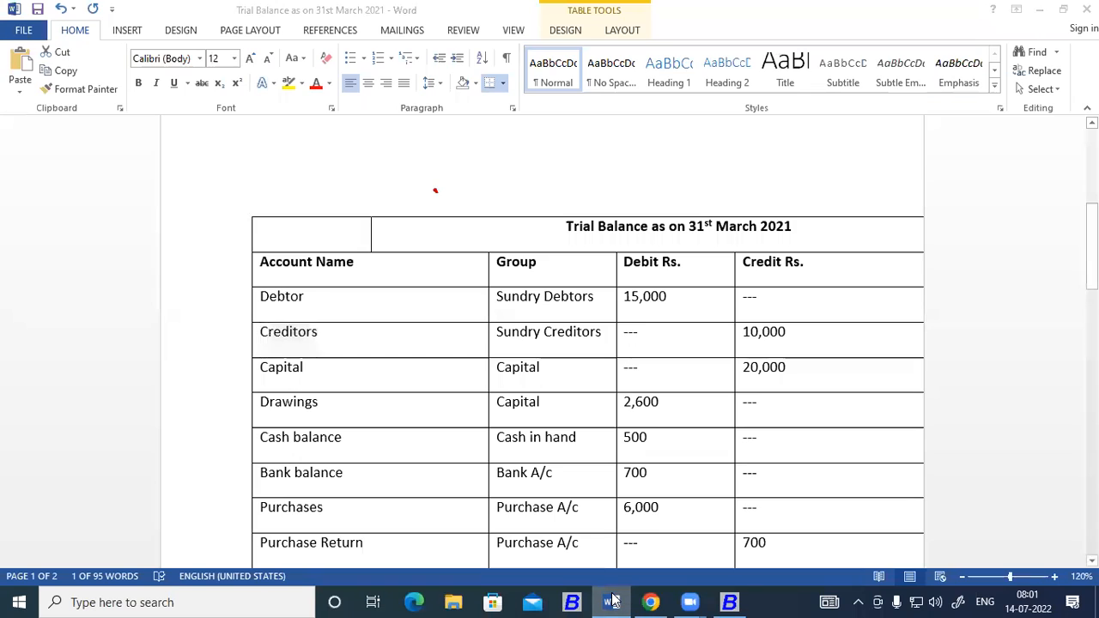
{"action": "left_click", "coordinate": [612, 602]}
{"action": "type", "text": "10,000"}
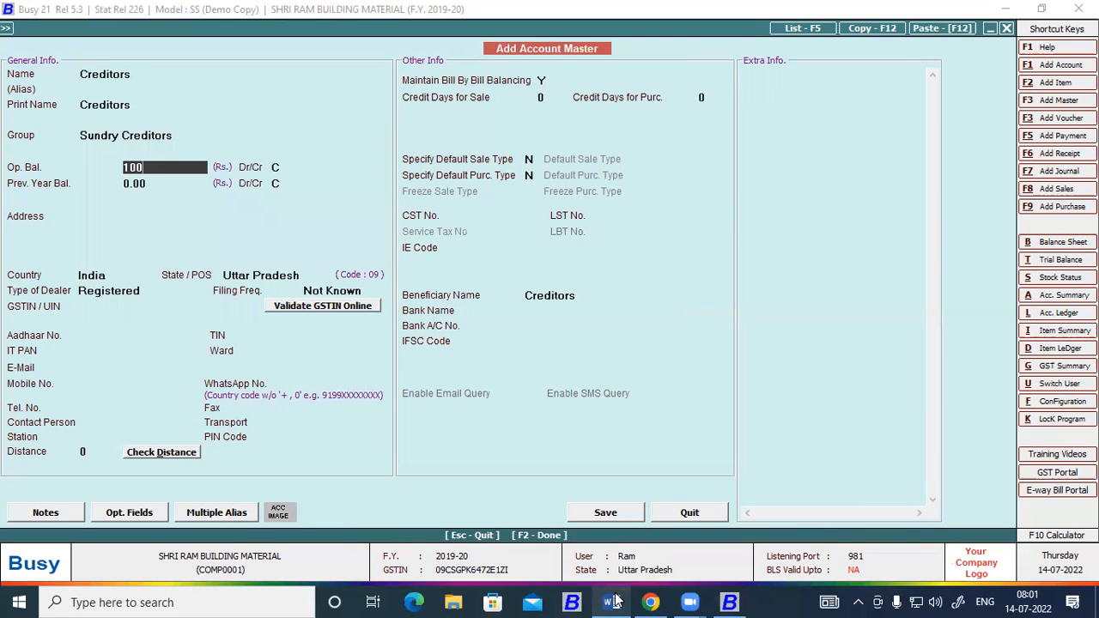
{"action": "key", "text": "Return"}
{"action": "key", "text": "Return"}
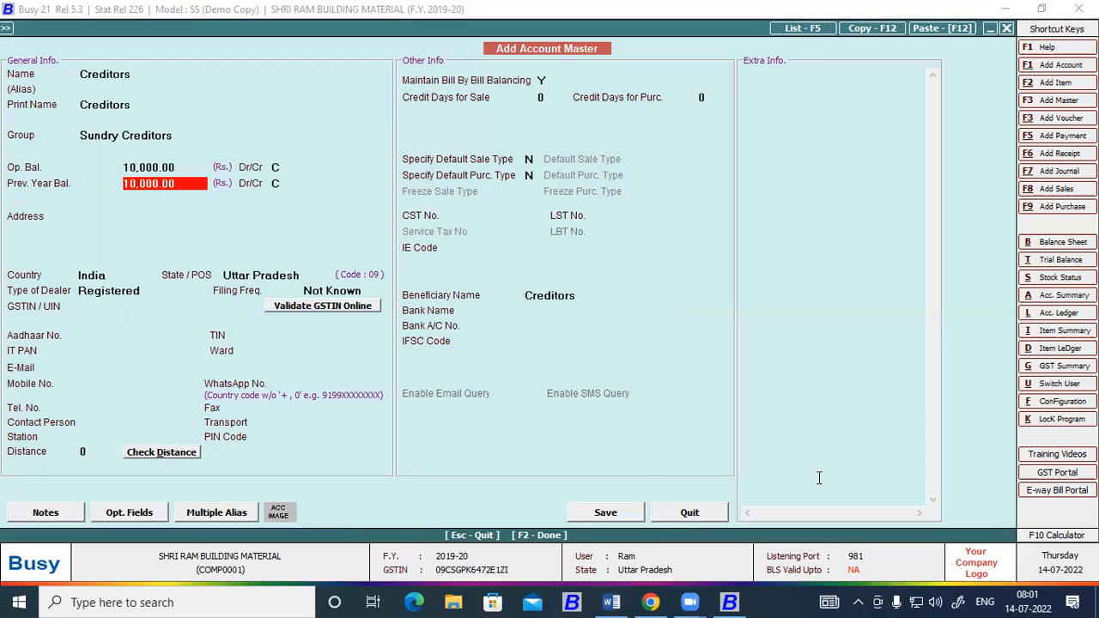
Check the account's group and its credit amount against the Creditors row of the Word trial balance, and return to Busy.
{"action": "left_click", "coordinate": [145, 135]}
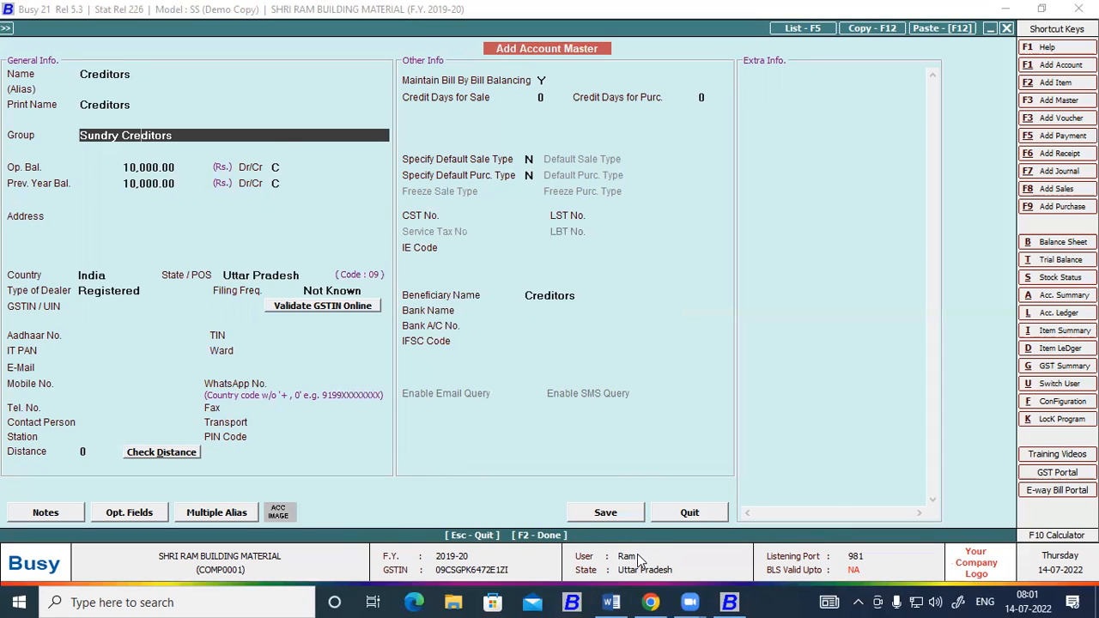
{"action": "left_click", "coordinate": [612, 602]}
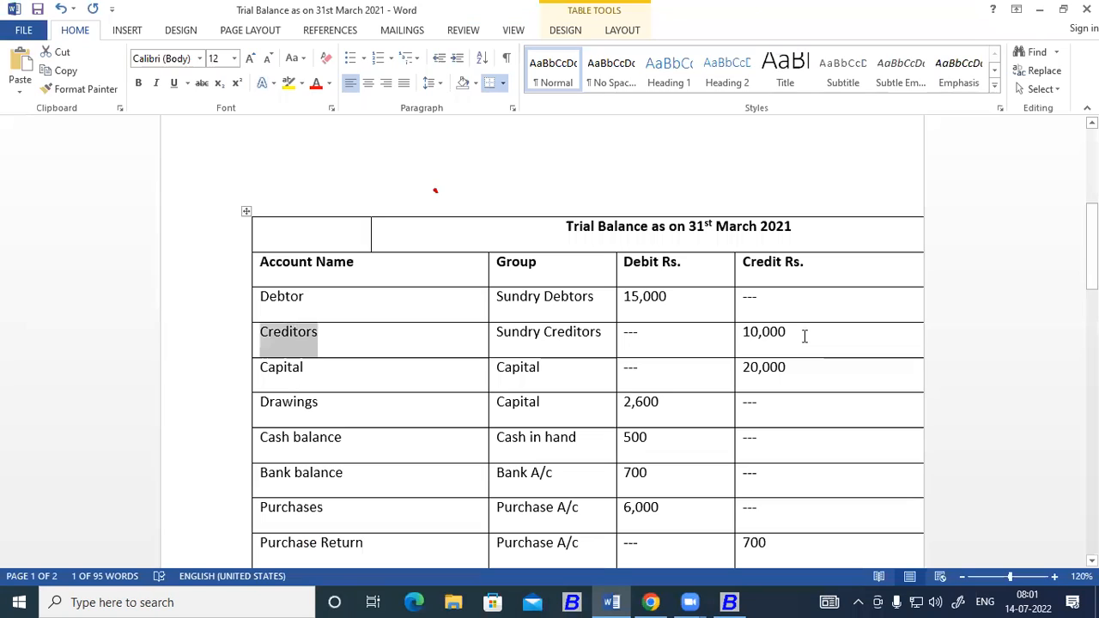
{"action": "double_click", "coordinate": [752, 331]}
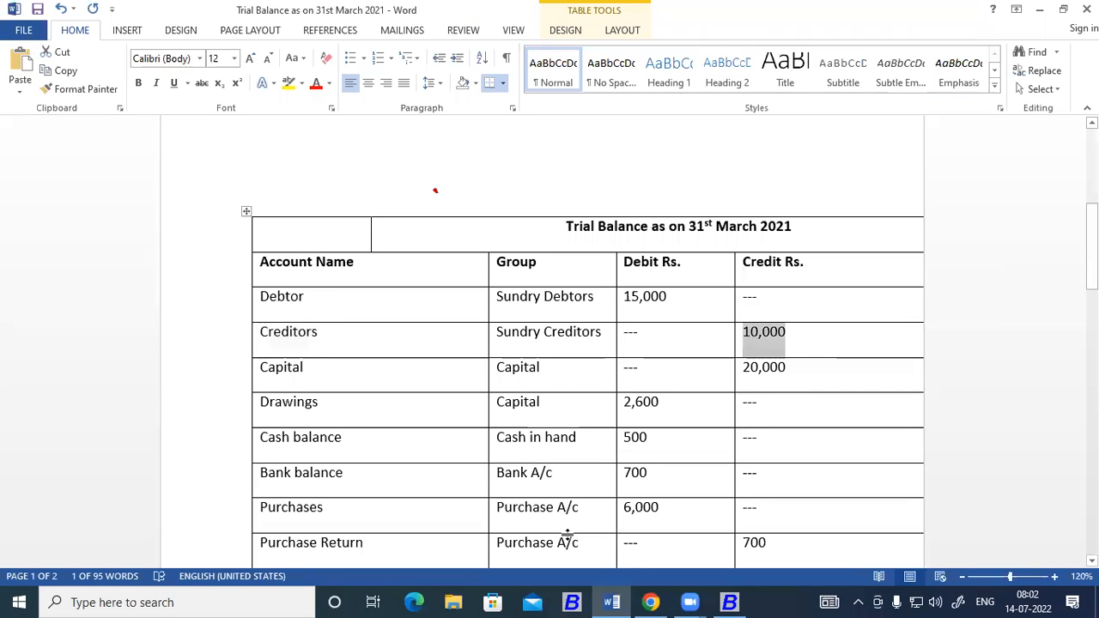
{"action": "left_click", "coordinate": [729, 602]}
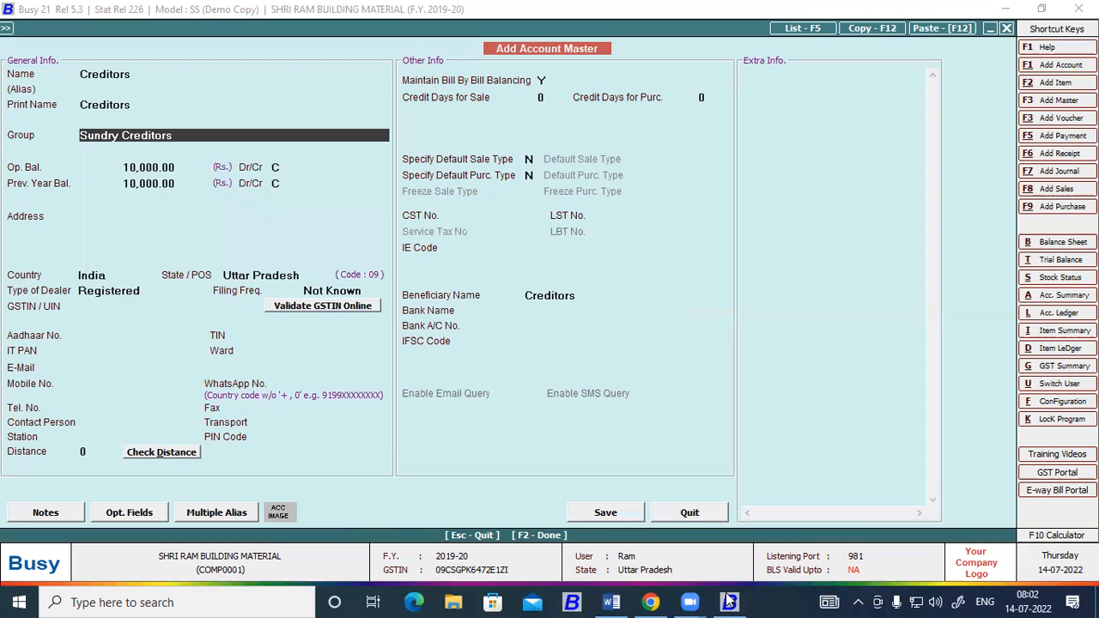
Save Creditors as an Un-Registered dealer with a bill reference "Opening Balance" covering the full 10,000.00 credit.
{"action": "left_click", "coordinate": [615, 509]}
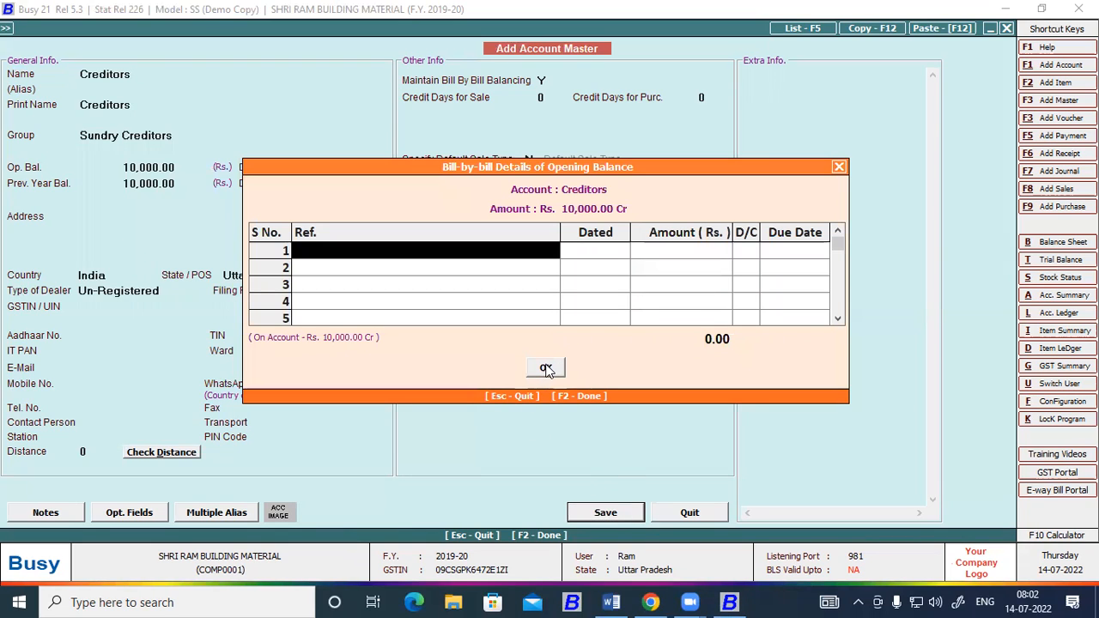
{"action": "type", "text": "Openin"}
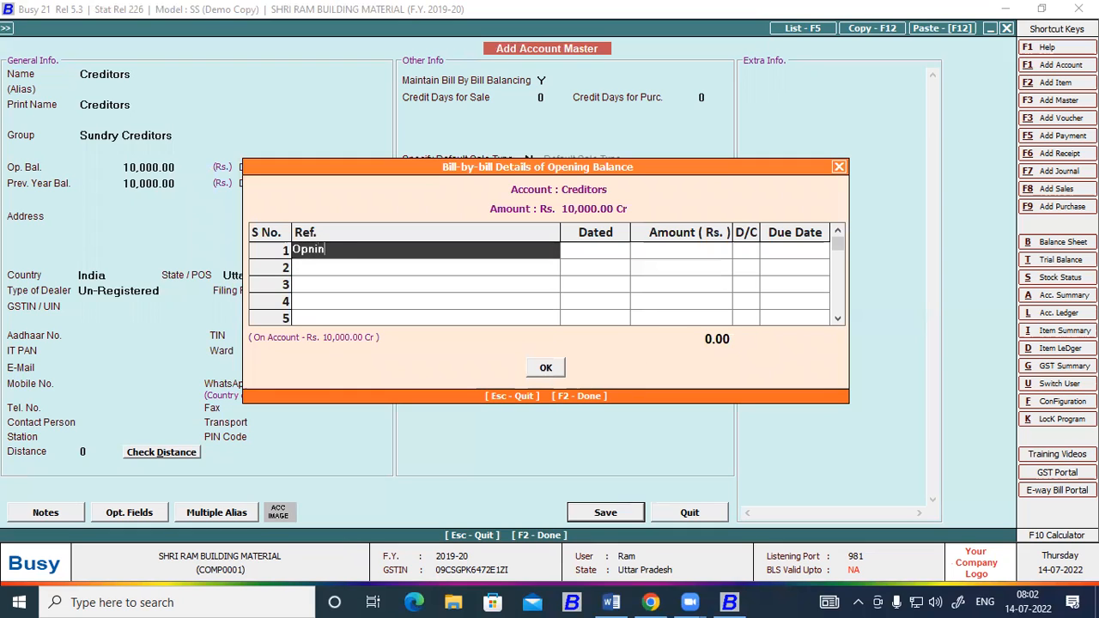
{"action": "type", "text": "g Balance"}
{"action": "key", "text": "Return"}
{"action": "key", "text": "Return"}
{"action": "key", "text": "Return"}
{"action": "key", "text": "Return"}
{"action": "key", "text": "Return"}
{"action": "left_click", "coordinate": [546, 368]}
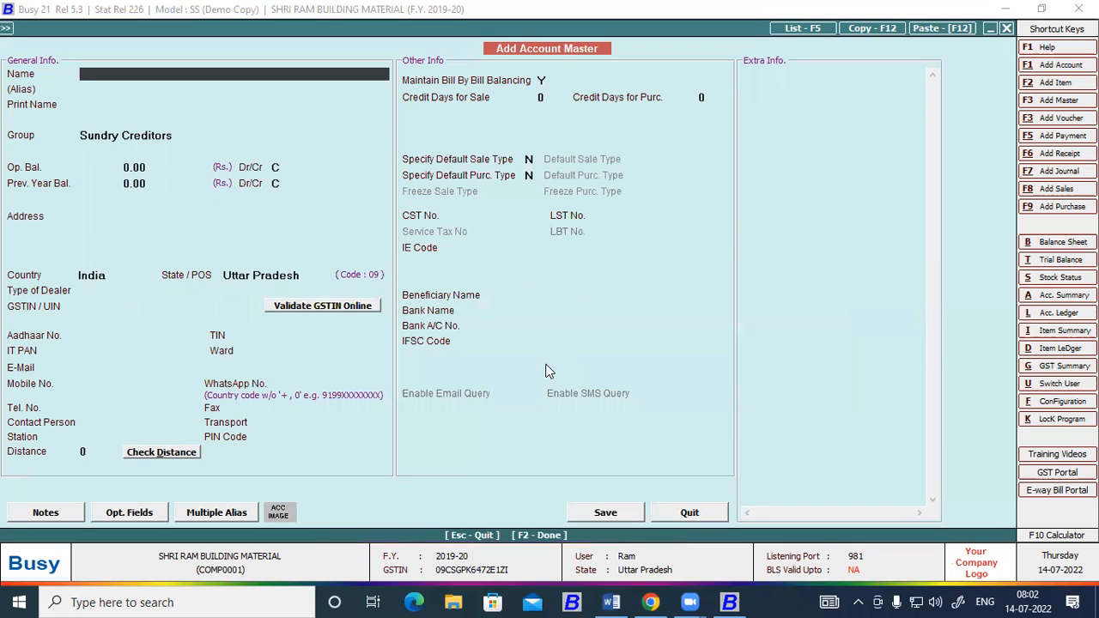
Copy "Capital" from the Word trial balance into the name of the next new account in Busy.
{"action": "key", "text": "alt+Tab"}
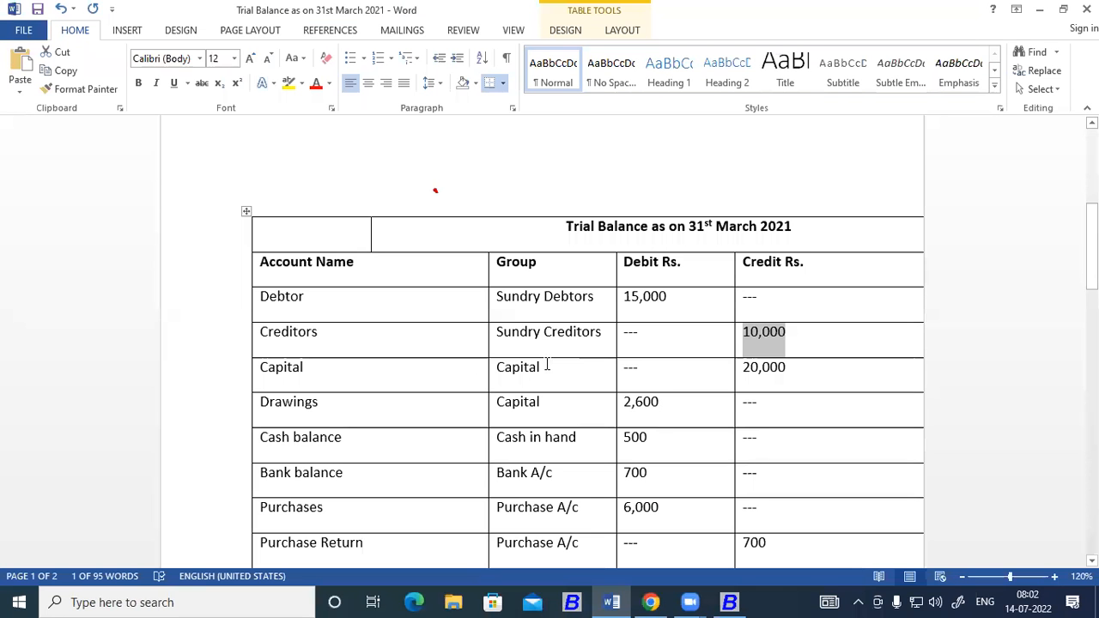
{"action": "scroll", "coordinate": [315, 266], "scroll_direction": "down", "scroll_amount": 3}
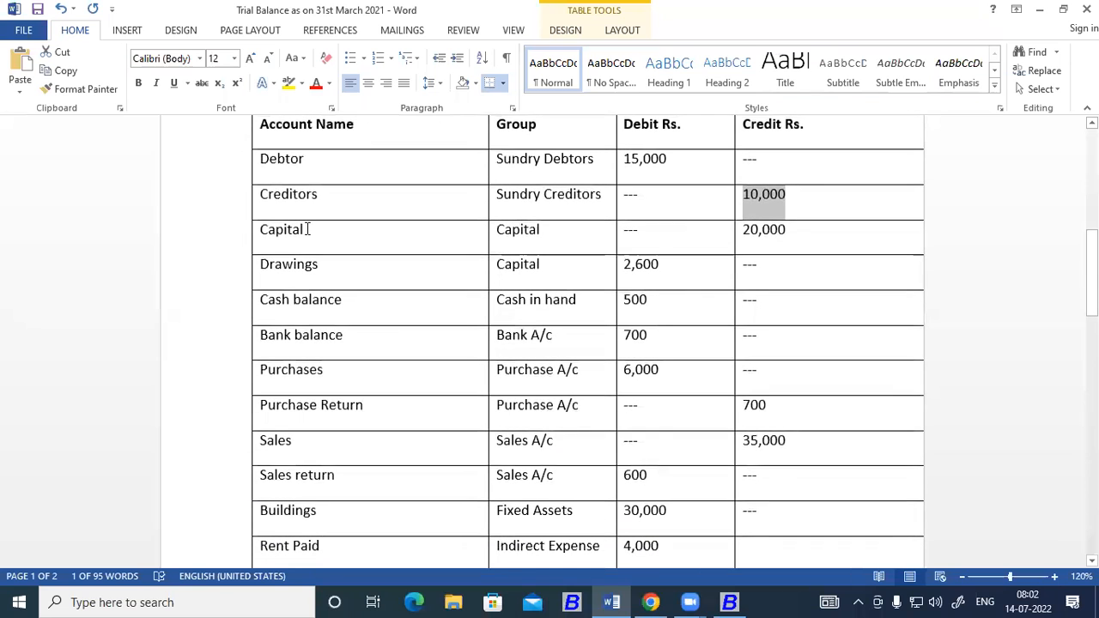
{"action": "left_click_drag", "start_coordinate": [307, 229], "coordinate": [258, 228]}
{"action": "key", "text": "ctrl+c"}
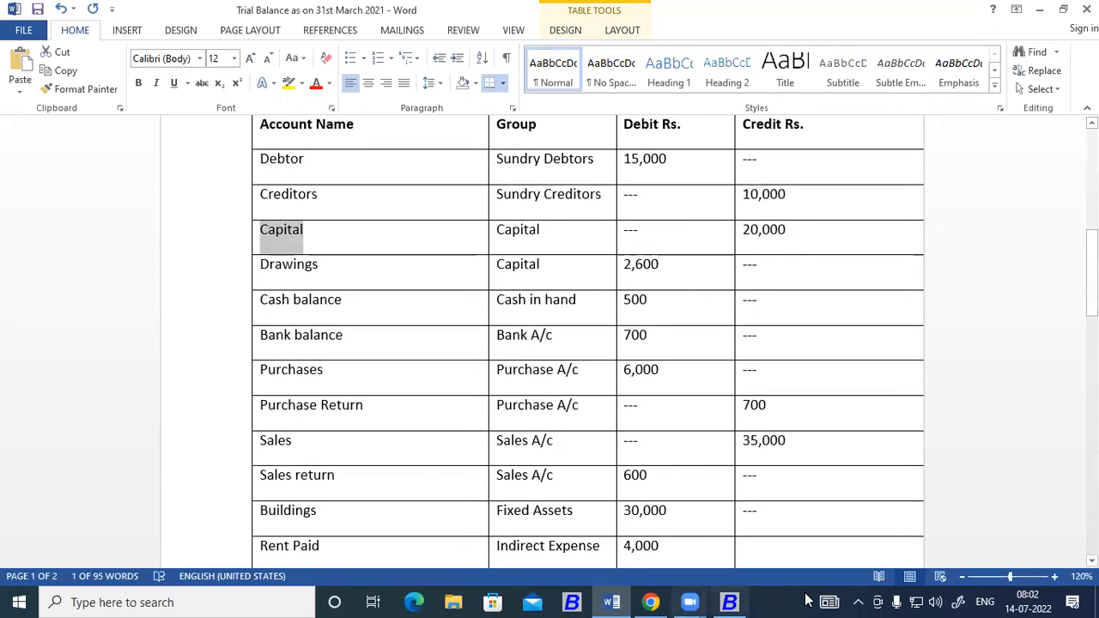
{"action": "left_click", "coordinate": [732, 601]}
{"action": "key", "text": "ctrl+v"}
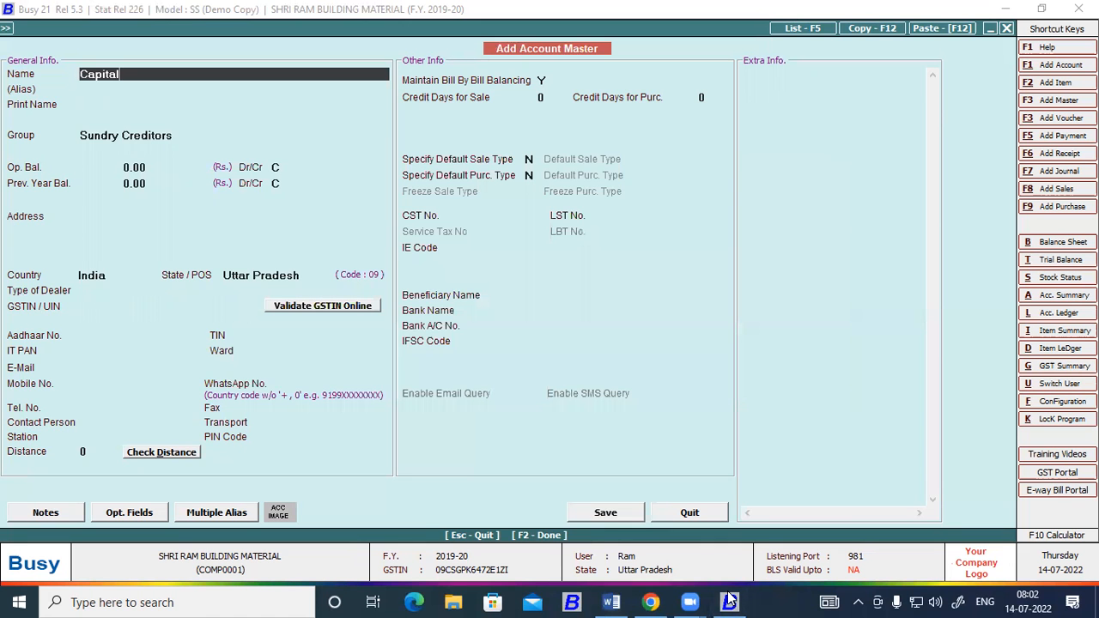
Keep Capital as the print name and assign the account to the Capital Account group.
{"action": "key", "text": "Return"}
{"action": "key", "text": "Return"}
{"action": "key", "text": "Return"}
{"action": "type", "text": "cap"}
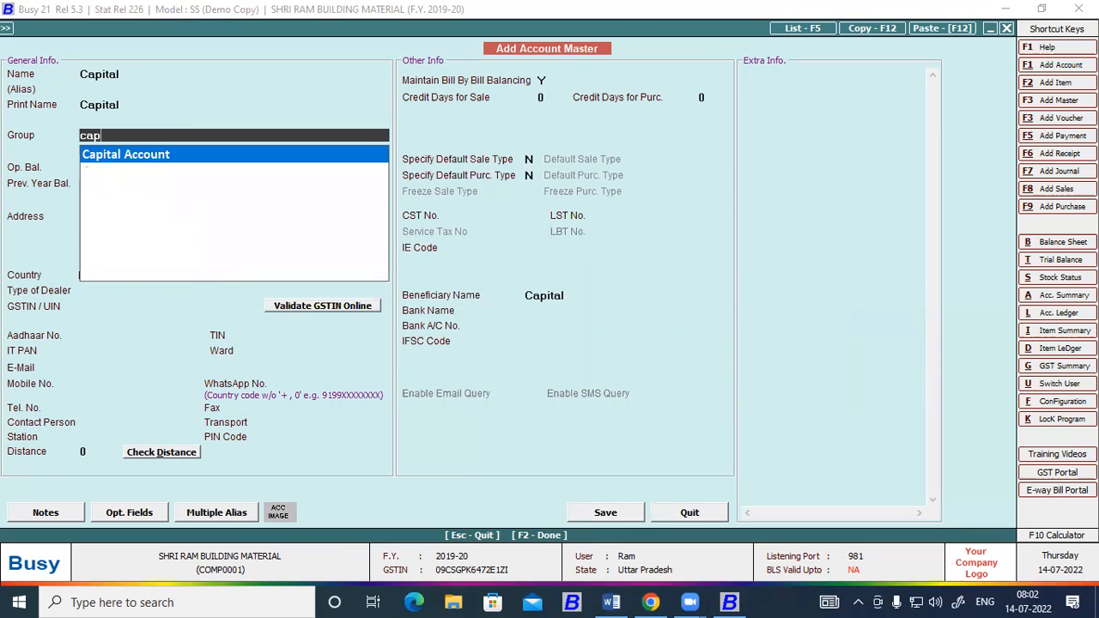
{"action": "key", "text": "Return"}
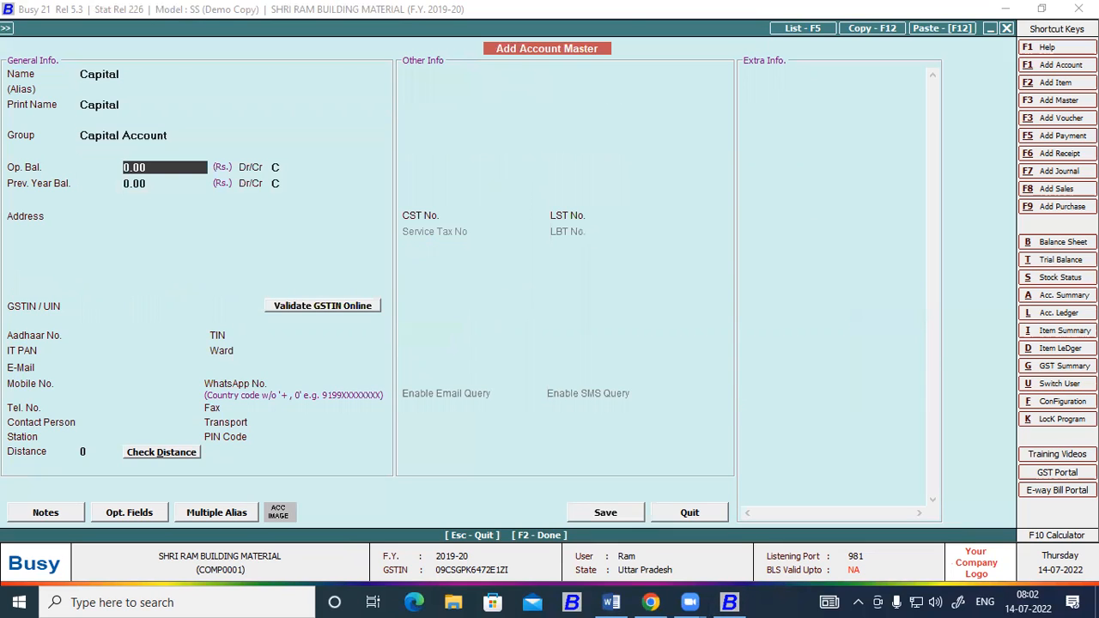
Look up the Capital amount in the Word trial balance, enter 20000 as its credit opening balance in Busy, and save the account.
{"action": "key", "text": "Return"}
{"action": "key", "text": "Return"}
{"action": "key", "text": "Return"}
{"action": "key", "text": "Return"}
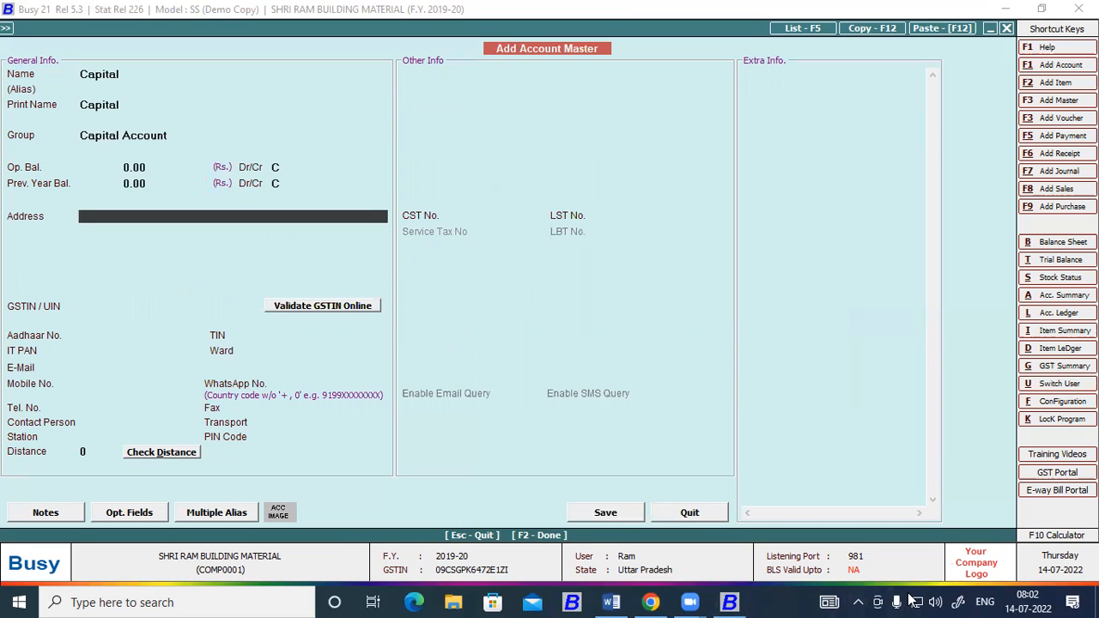
{"action": "left_click", "coordinate": [611, 602]}
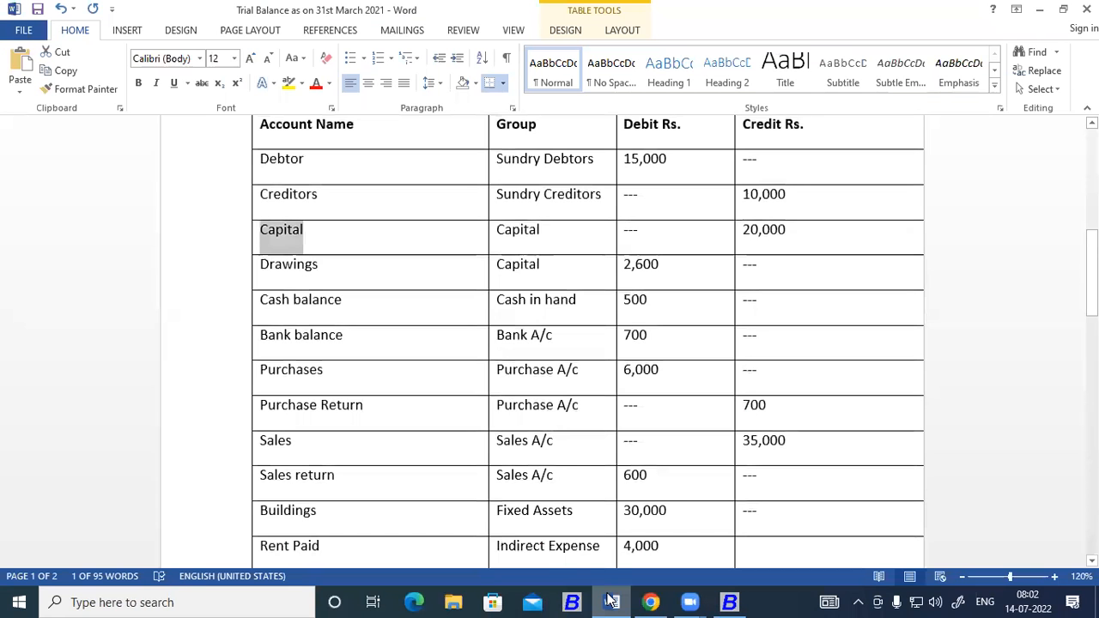
{"action": "left_click", "coordinate": [611, 603]}
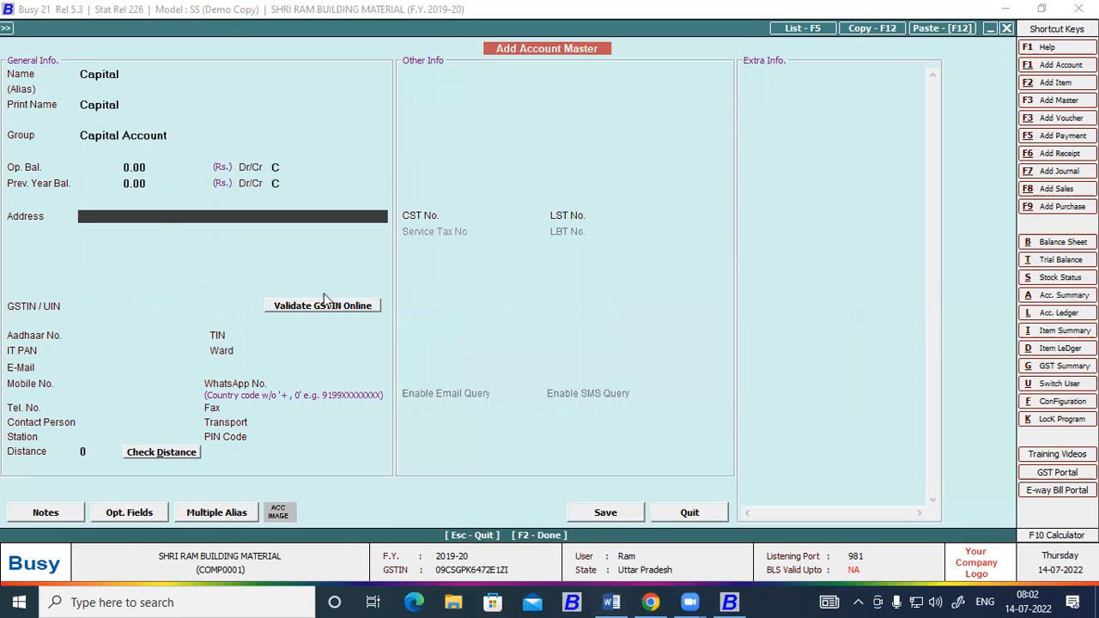
{"action": "left_click", "coordinate": [148, 171]}
{"action": "type", "text": "2"}
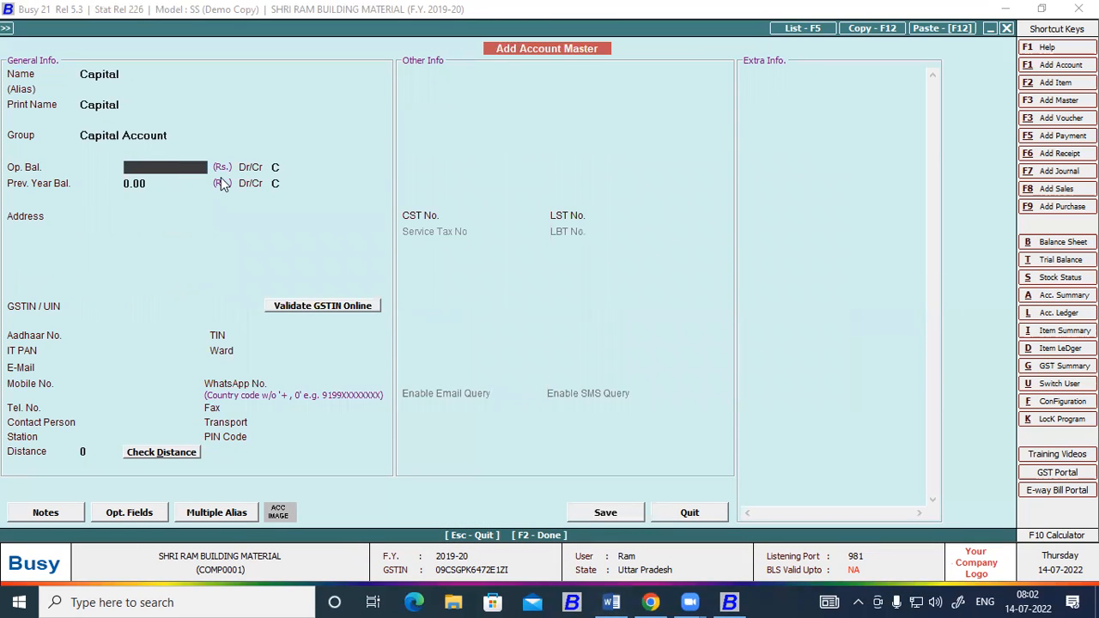
{"action": "type", "text": "0,000"}
{"action": "key", "text": "Return"}
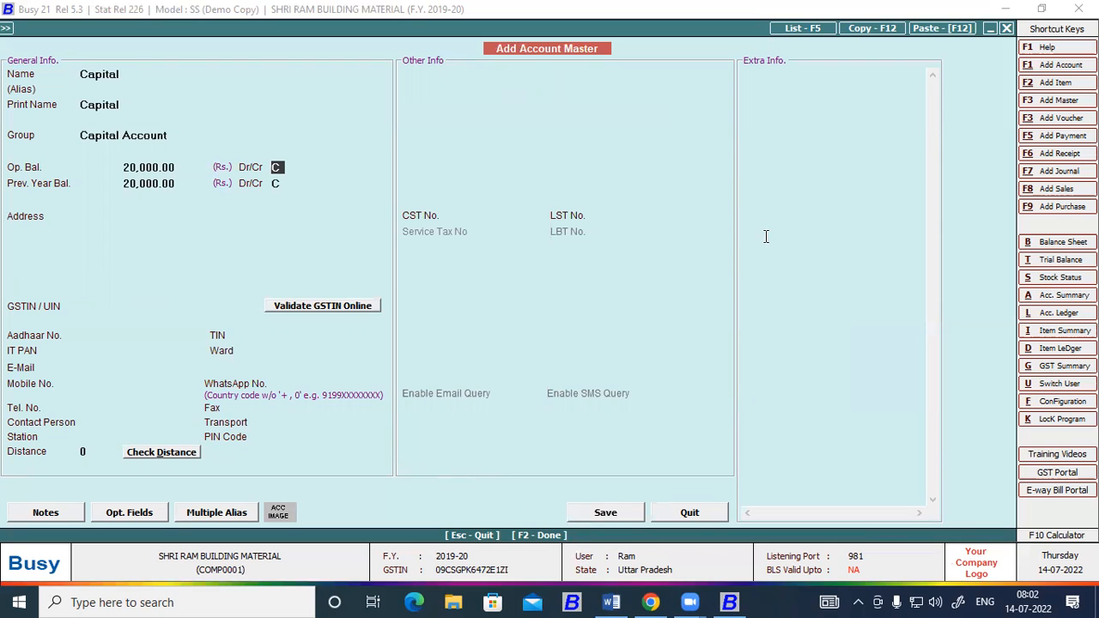
Look up the next account in the Word trial balance and name the new Busy account "Drawing", keeping the Capital Account group.
{"action": "key", "text": "alt+Tab"}
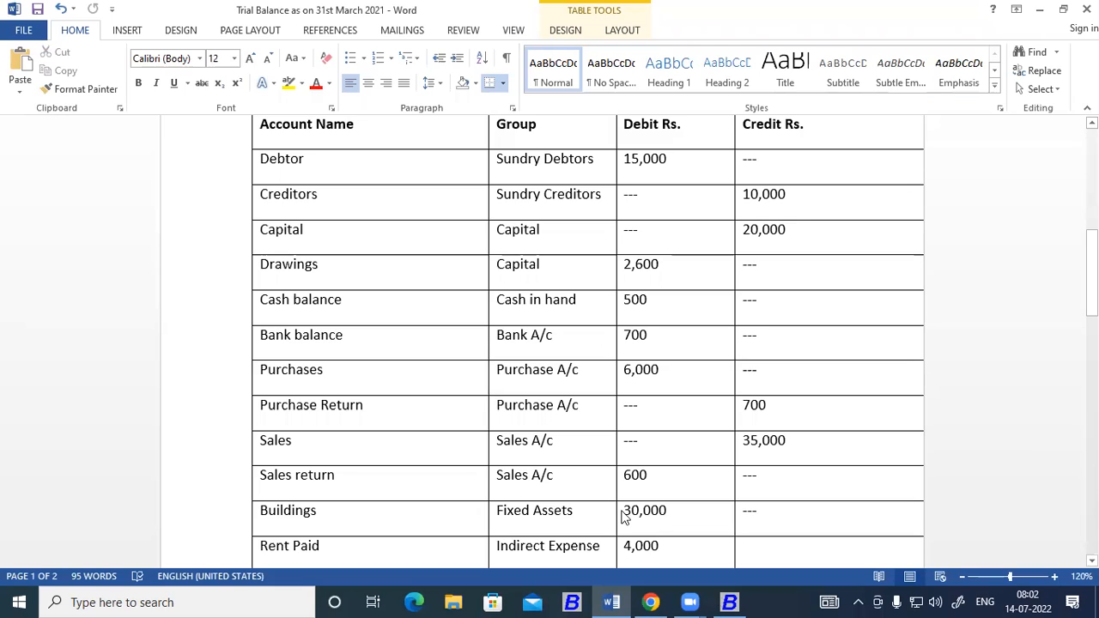
{"action": "key", "text": "alt+Tab"}
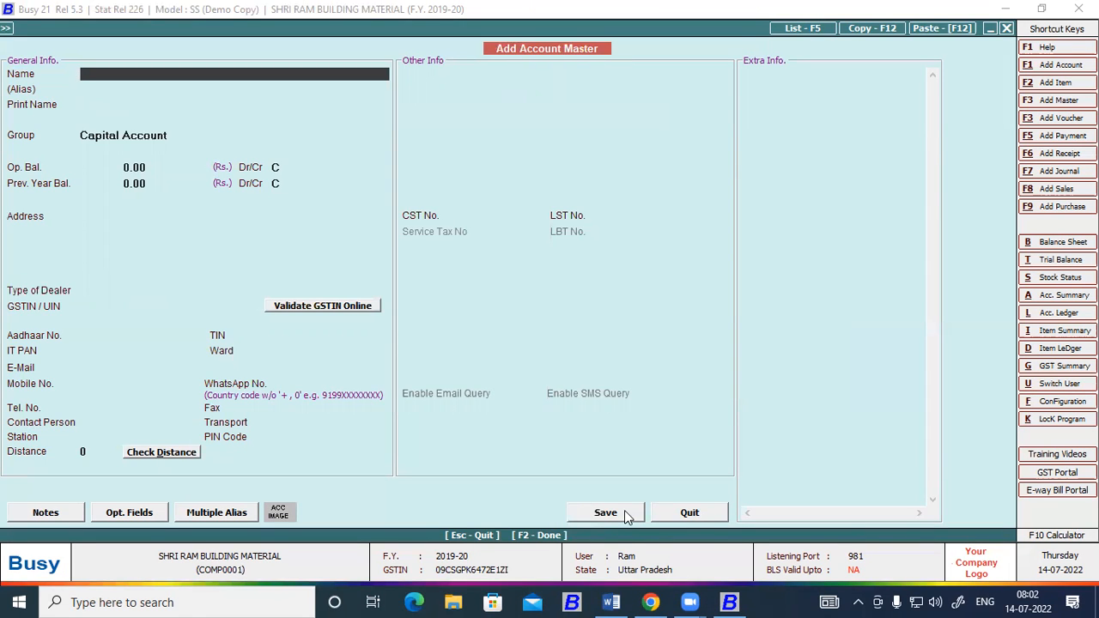
{"action": "type", "text": "Drawing"}
{"action": "key", "text": "Return"}
{"action": "key", "text": "Return"}
{"action": "key", "text": "Return"}
{"action": "key", "text": "Return"}
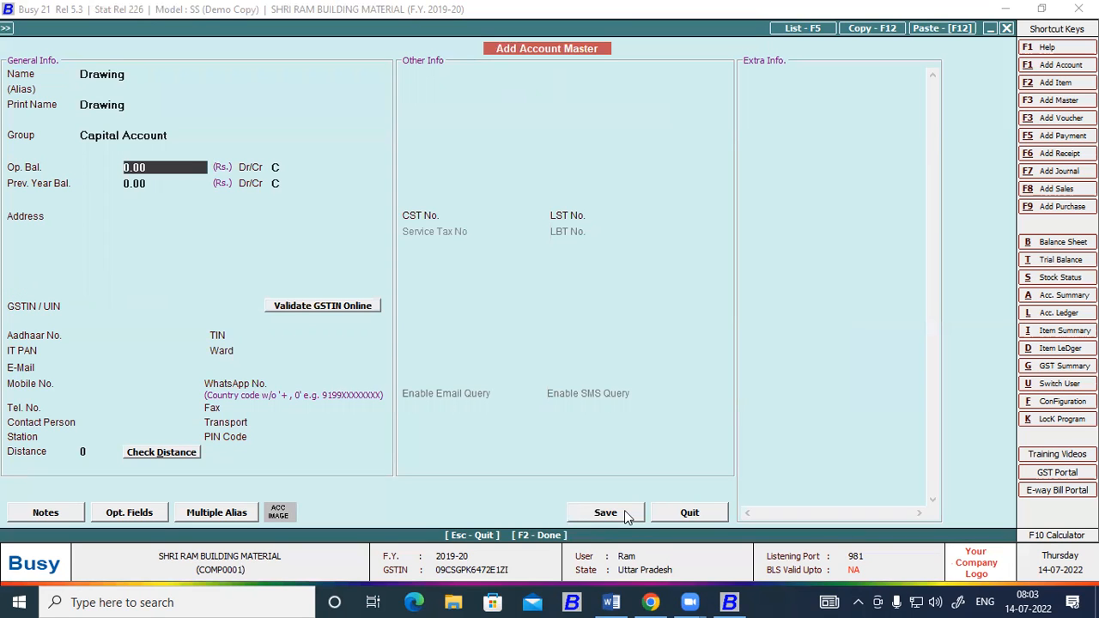
Look up the Drawings amount in Word, enter 2600 as the account's debit opening balance in Busy, and save it.
{"action": "key", "text": "alt+Tab"}
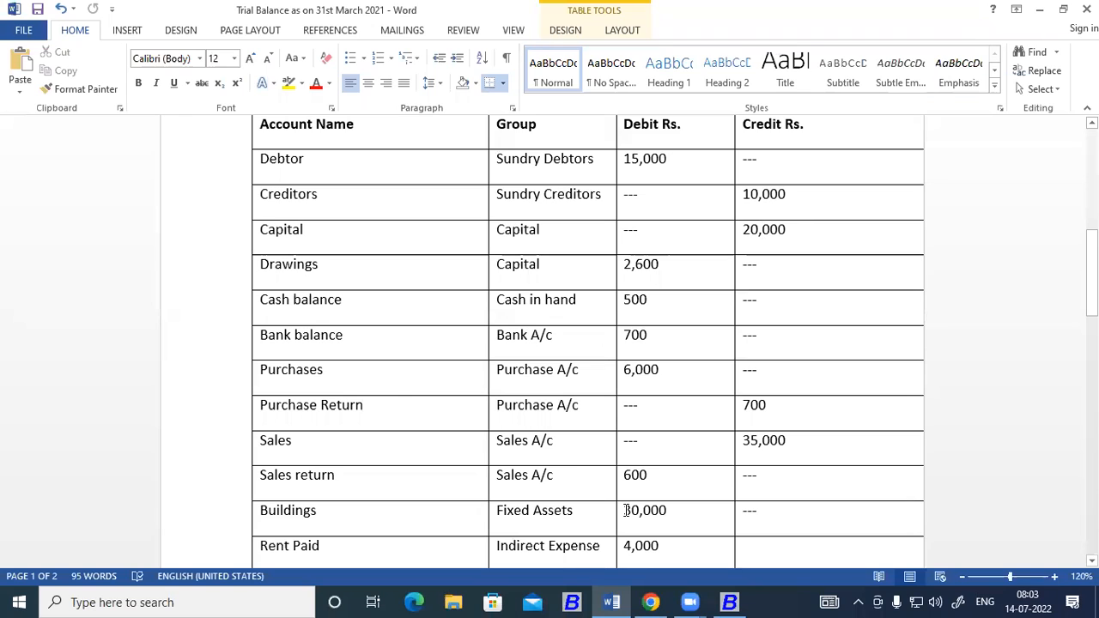
{"action": "key", "text": "alt+Tab"}
{"action": "type", "text": "2,600"}
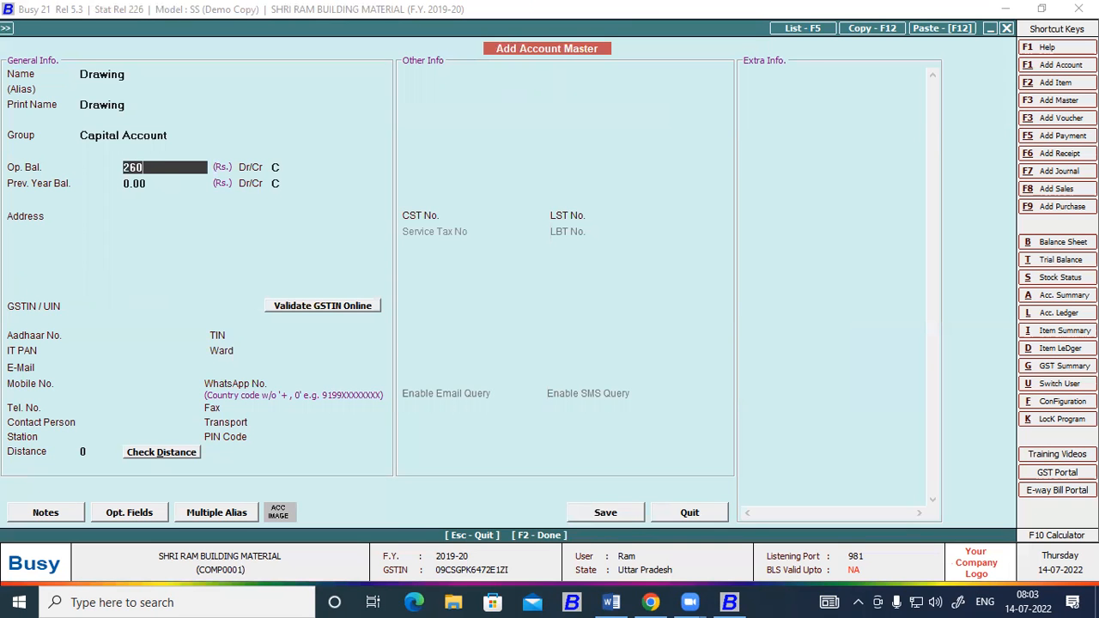
{"action": "key", "text": "Return"}
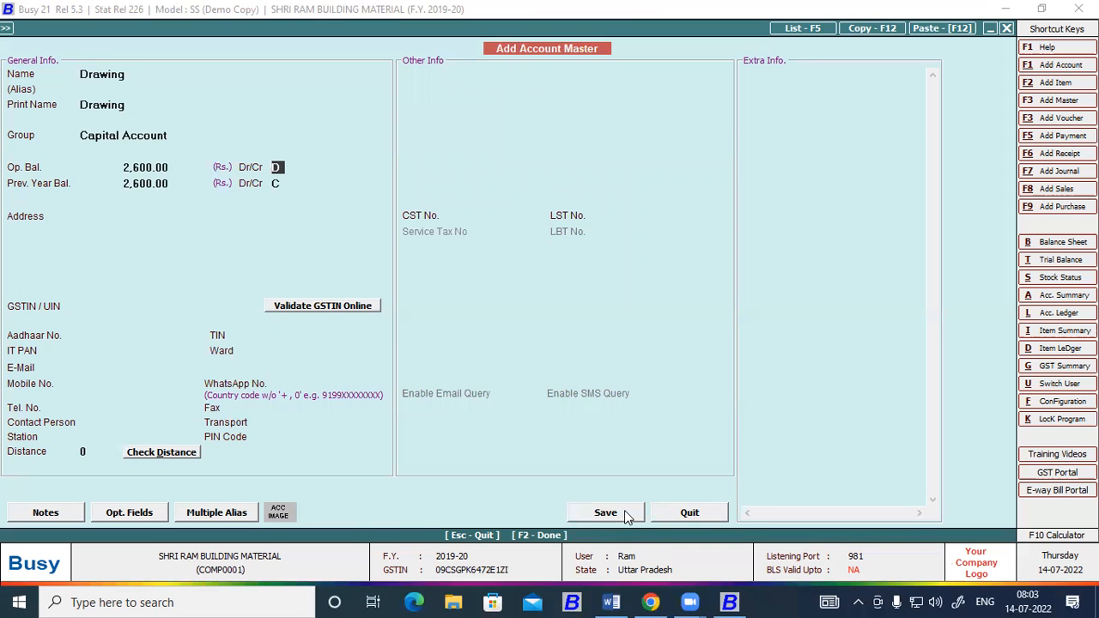
{"action": "key", "text": "Return"}
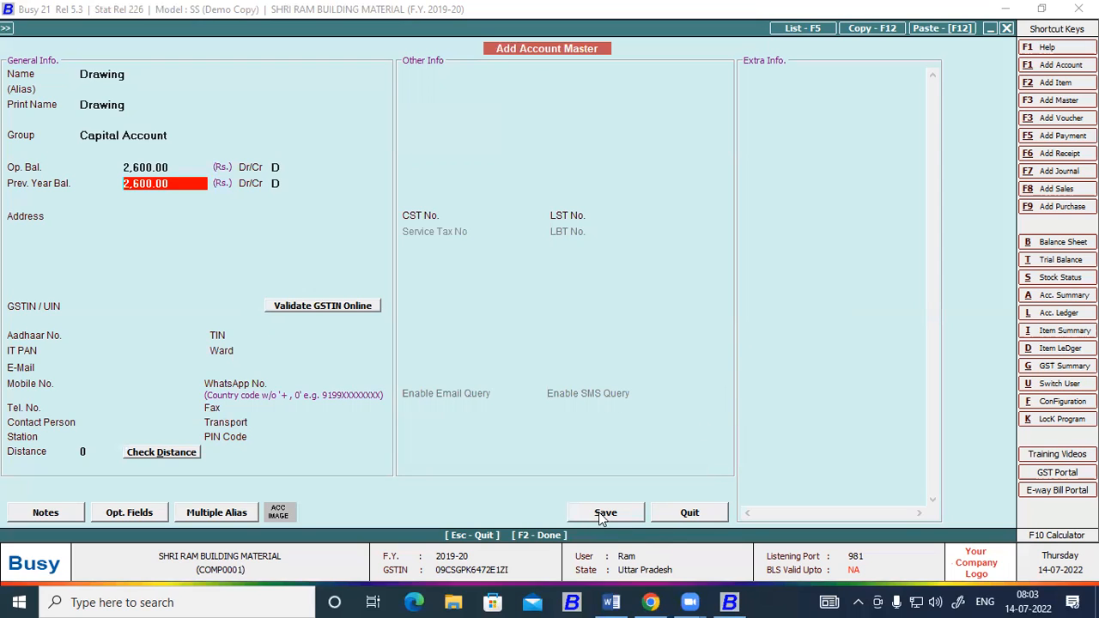
{"action": "left_click", "coordinate": [600, 513]}
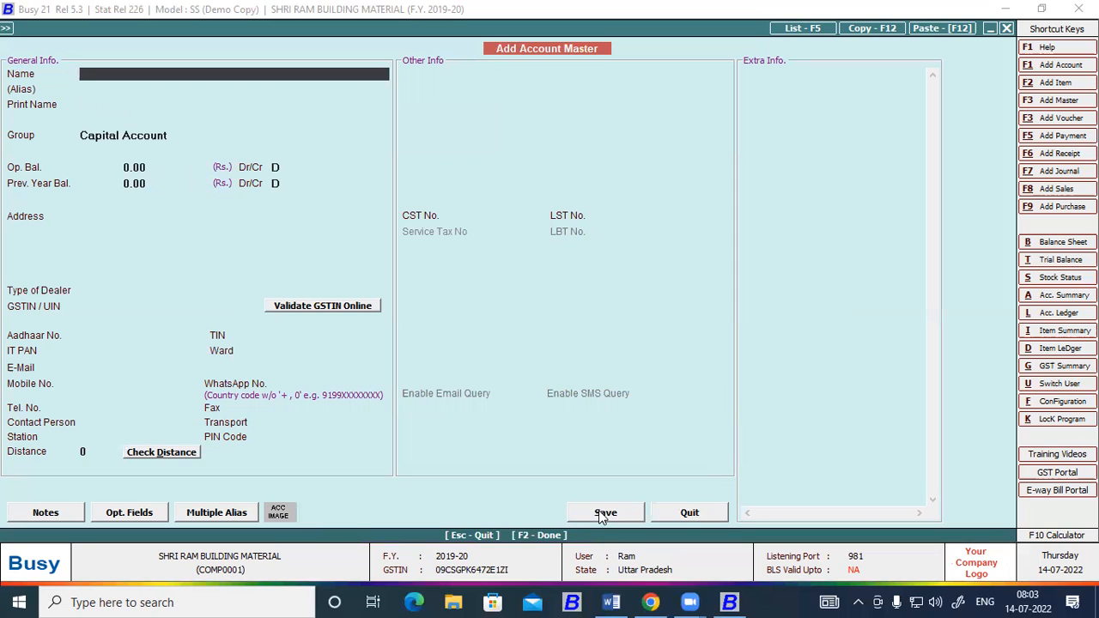
Look up the Cash balance account's name and debit amount in the Word trial balance, and return to the blank account form in Busy.
{"action": "key", "text": "alt+Tab"}
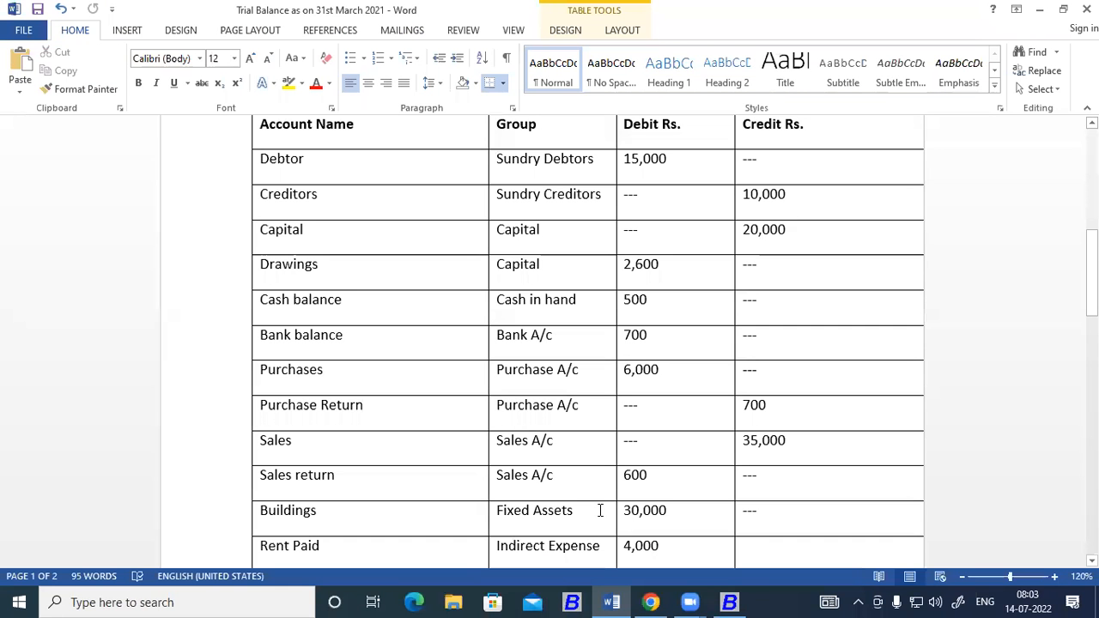
{"action": "left_click_drag", "start_coordinate": [261, 301], "coordinate": [339, 308]}
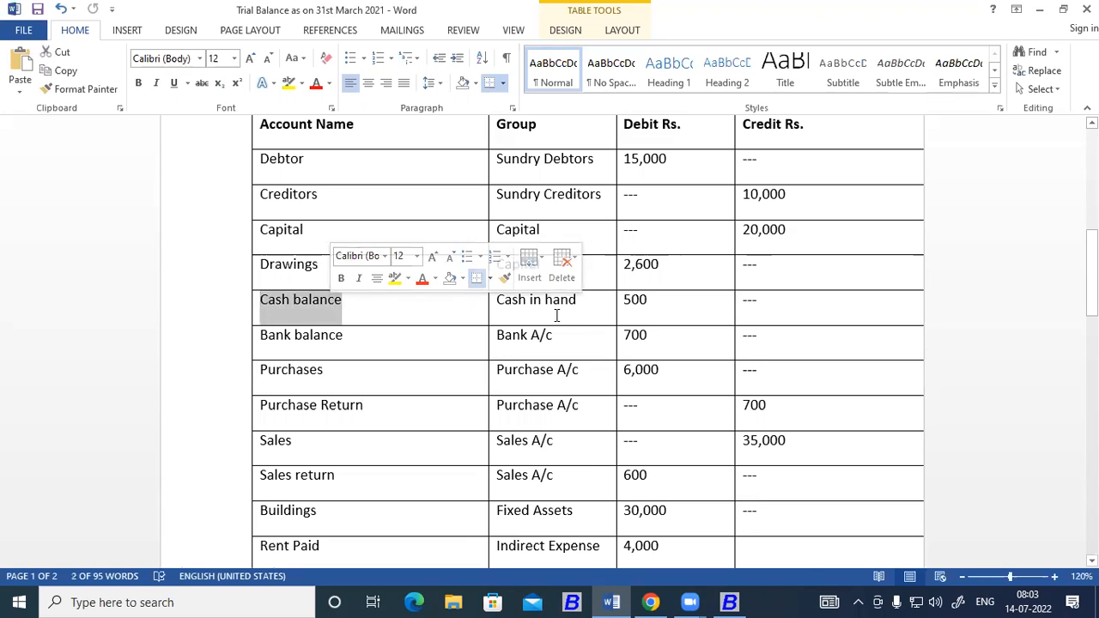
{"action": "double_click", "coordinate": [635, 300]}
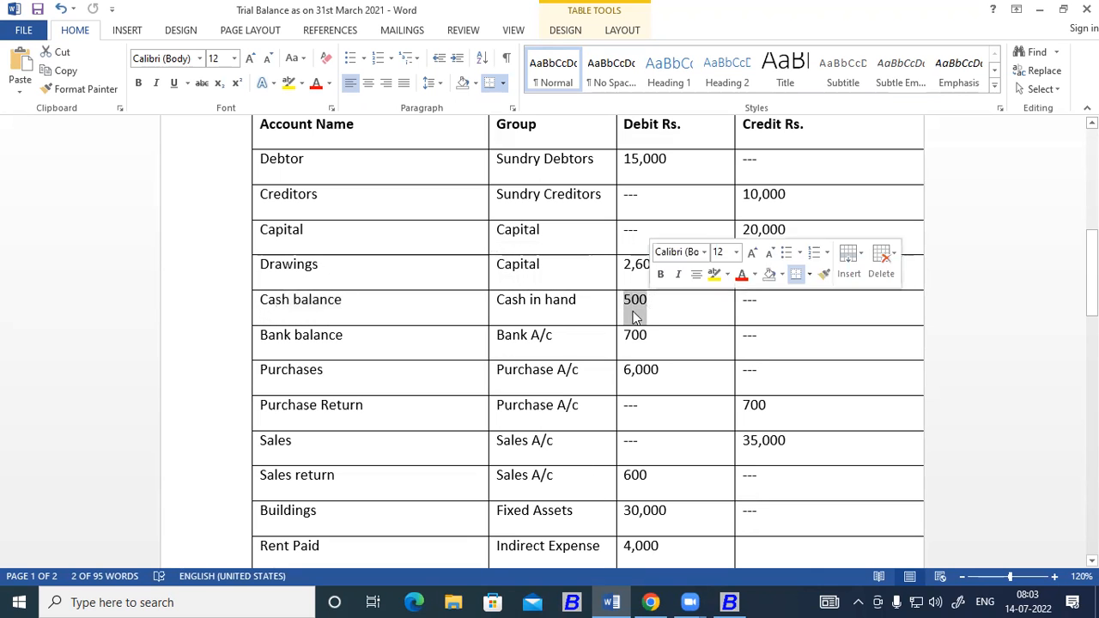
{"action": "left_click", "coordinate": [729, 602]}
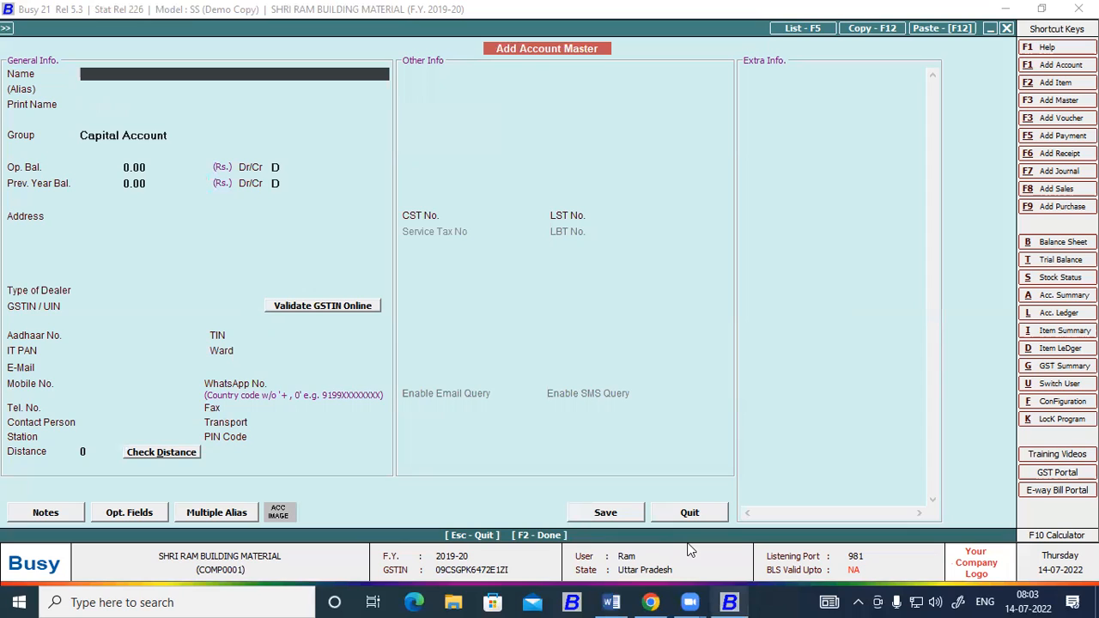
Name the new Busy account "Cash A/c" and assign it to the Cash-in-hand group.
{"action": "type", "text": "Cash A/c"}
{"action": "key", "text": "Return"}
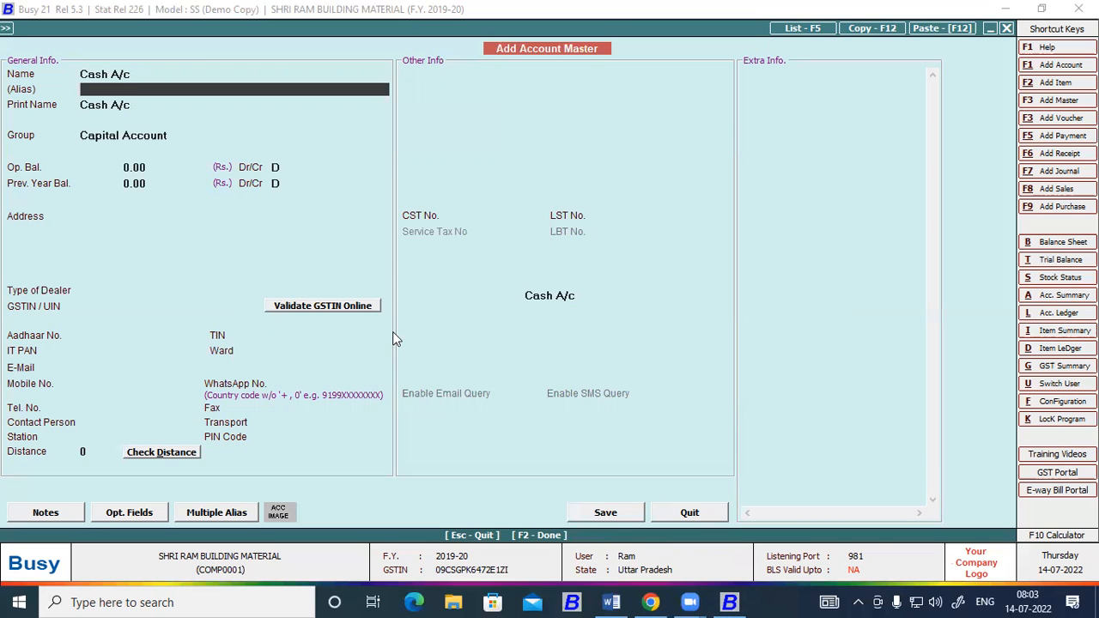
{"action": "key", "text": "Return"}
{"action": "type", "text": "ca"}
{"action": "key", "text": "Down"}
{"action": "key", "text": "Return"}
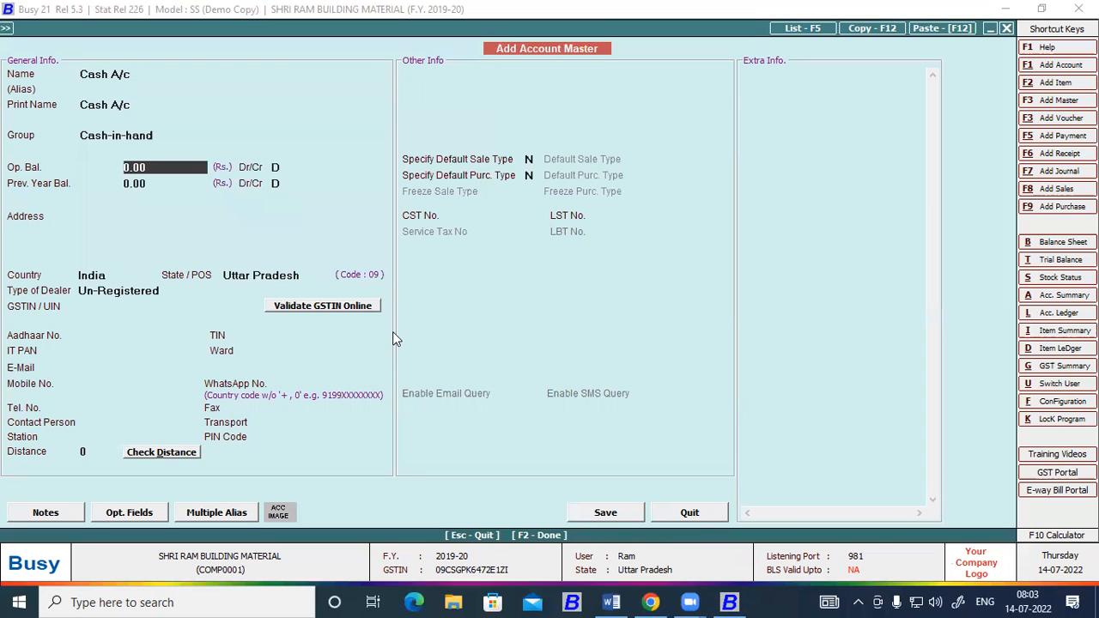
Check the Cash balance amount in the Word trial balance, enter 500 as the debit opening balance in Busy, and save the account.
{"action": "key", "text": "alt+Tab"}
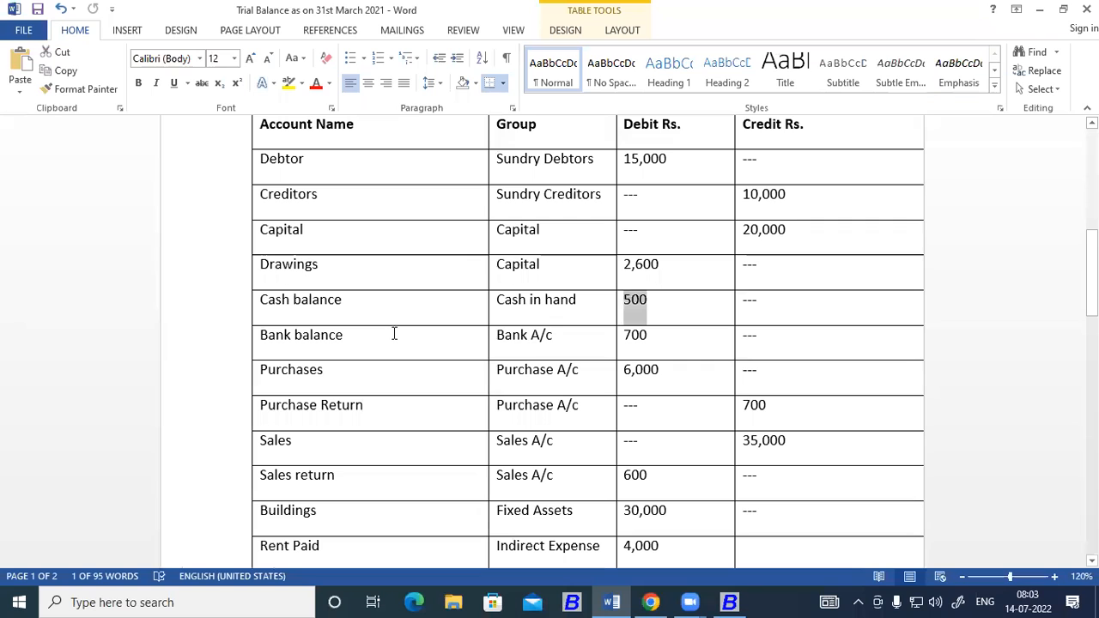
{"action": "key", "text": "alt+Tab"}
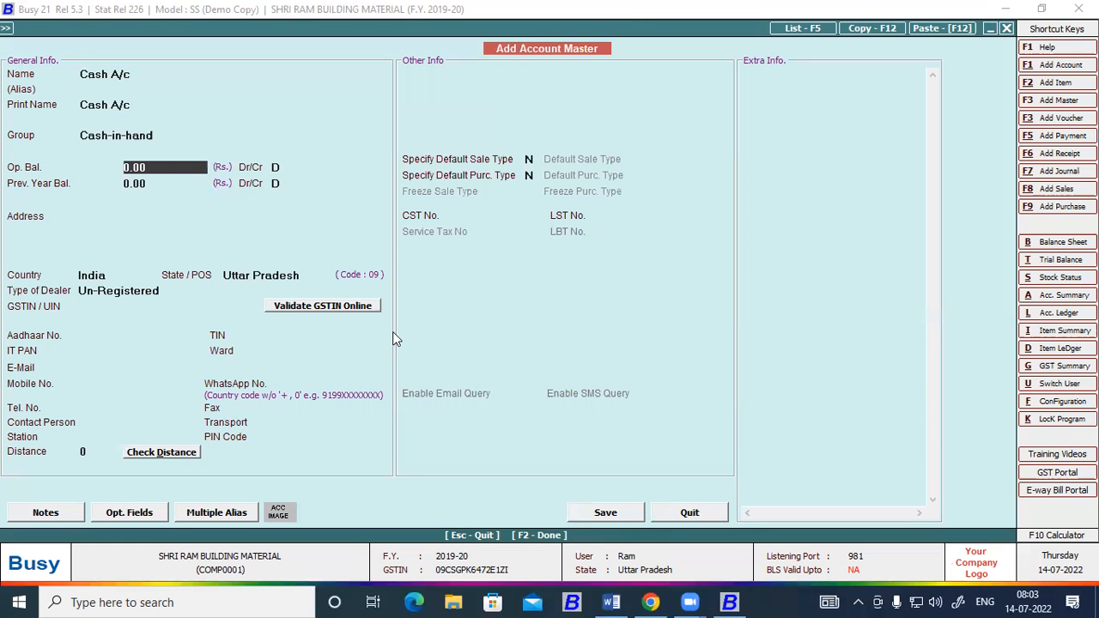
{"action": "type", "text": "500"}
{"action": "key", "text": "Return"}
{"action": "key", "text": "Return"}
{"action": "key", "text": "Return"}
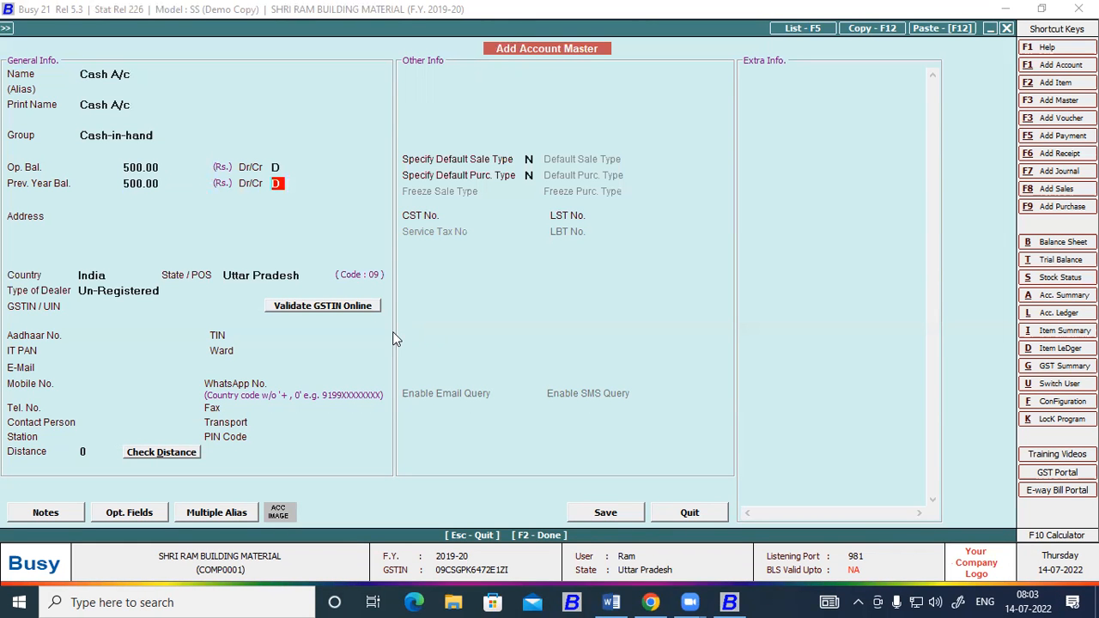
{"action": "key", "text": "F2"}
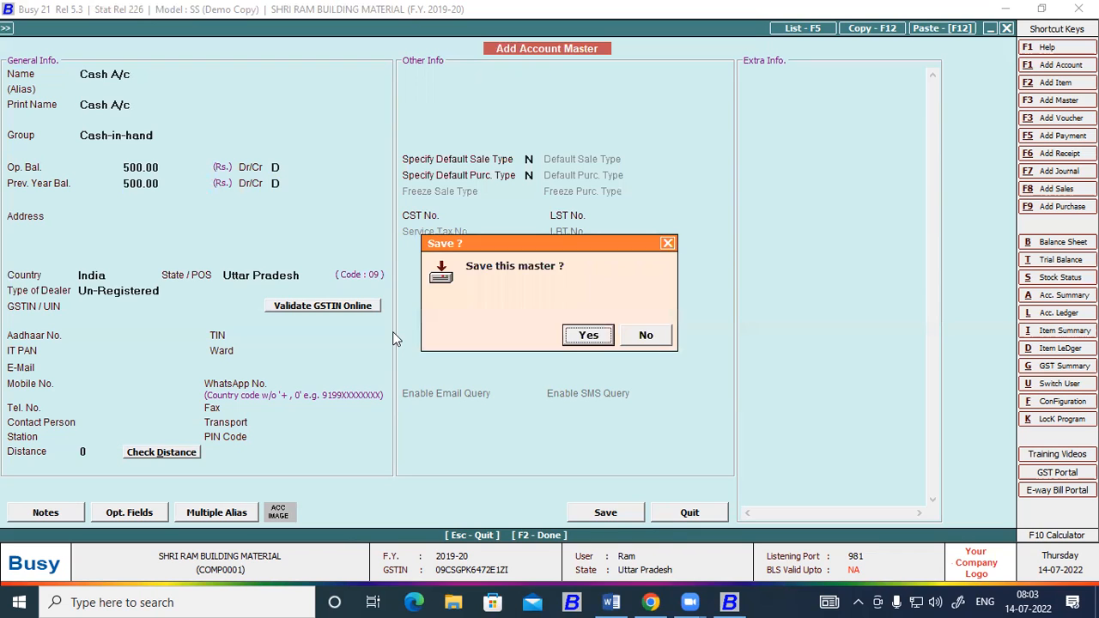
{"action": "key", "text": "Return"}
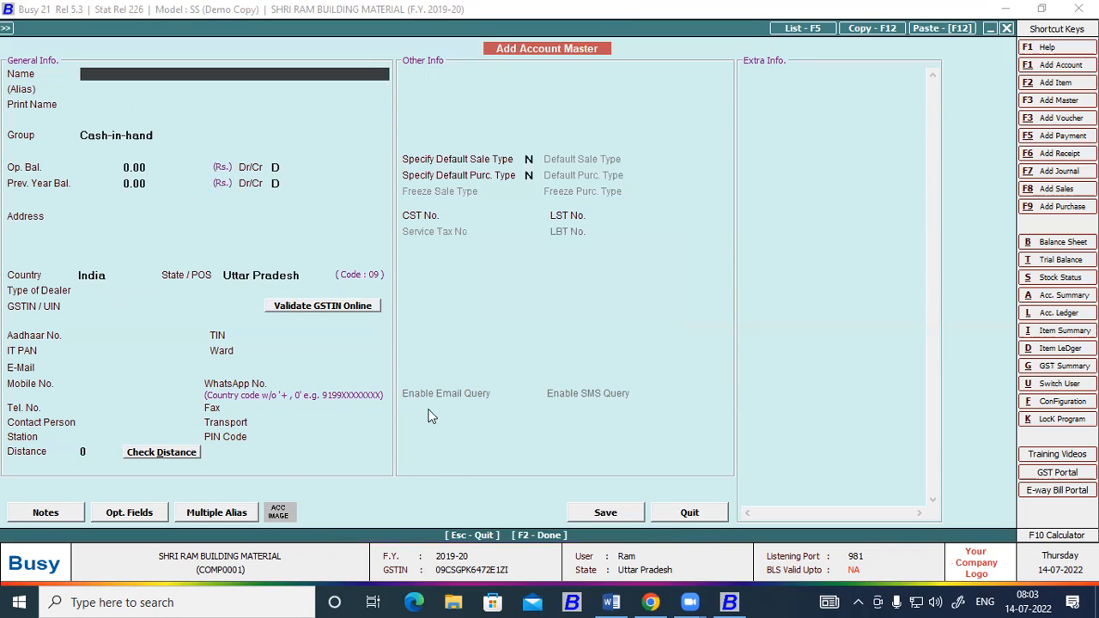
Look up the Bank balance account's name, group and amount in the Word trial balance.
{"action": "left_click", "coordinate": [608, 601]}
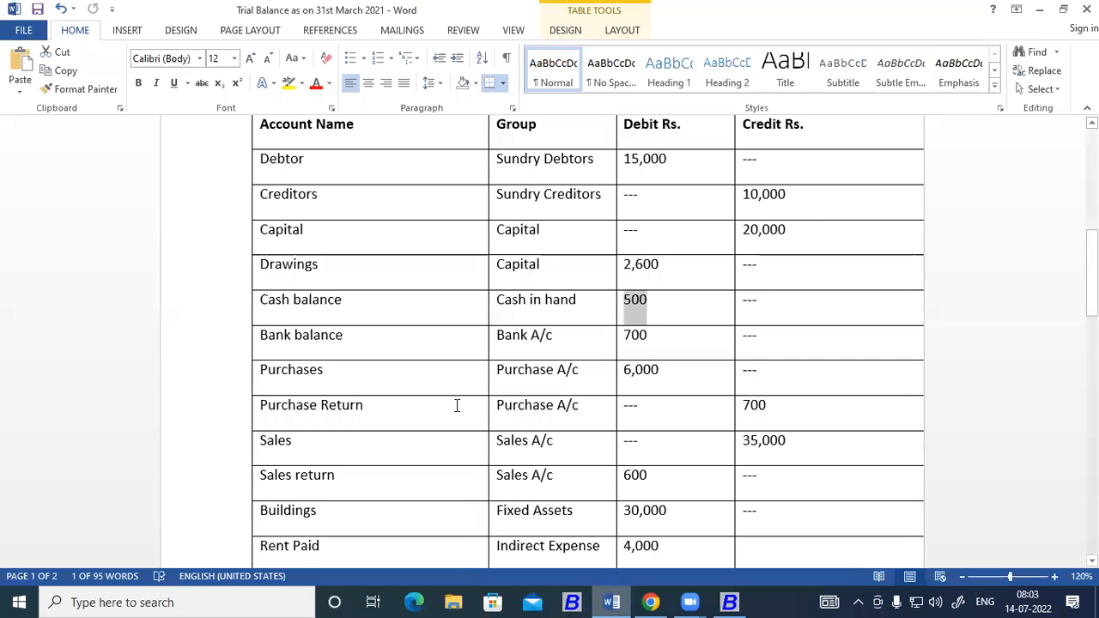
{"action": "scroll", "coordinate": [309, 296], "scroll_direction": "down", "scroll_amount": 1}
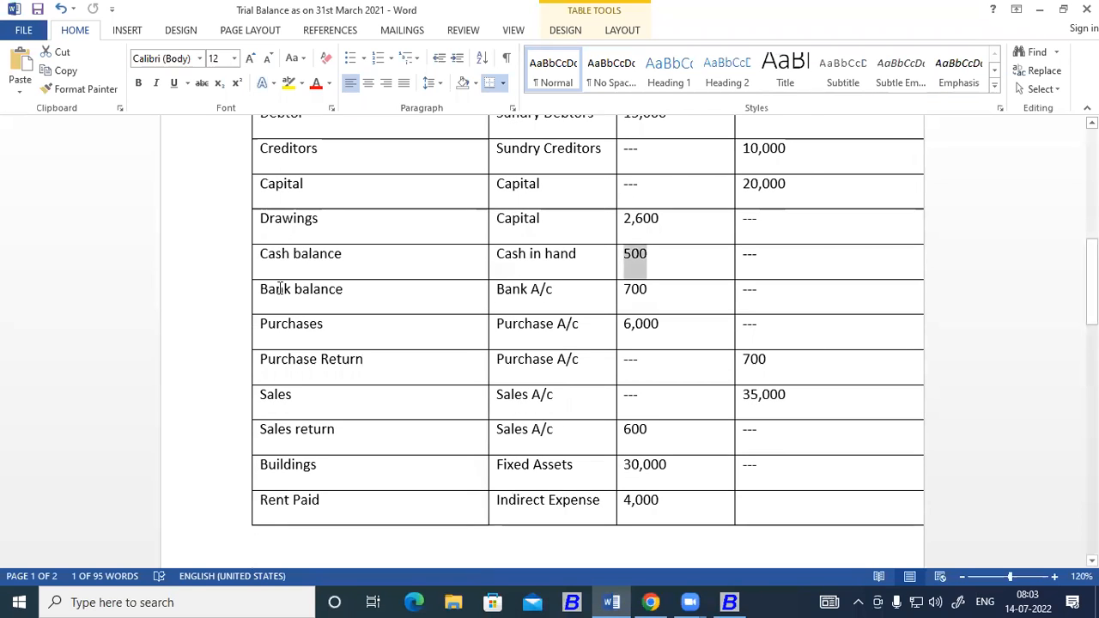
{"action": "scroll", "coordinate": [329, 323], "scroll_direction": "up", "scroll_amount": 1}
{"action": "scroll", "coordinate": [329, 322], "scroll_direction": "down", "scroll_amount": 1}
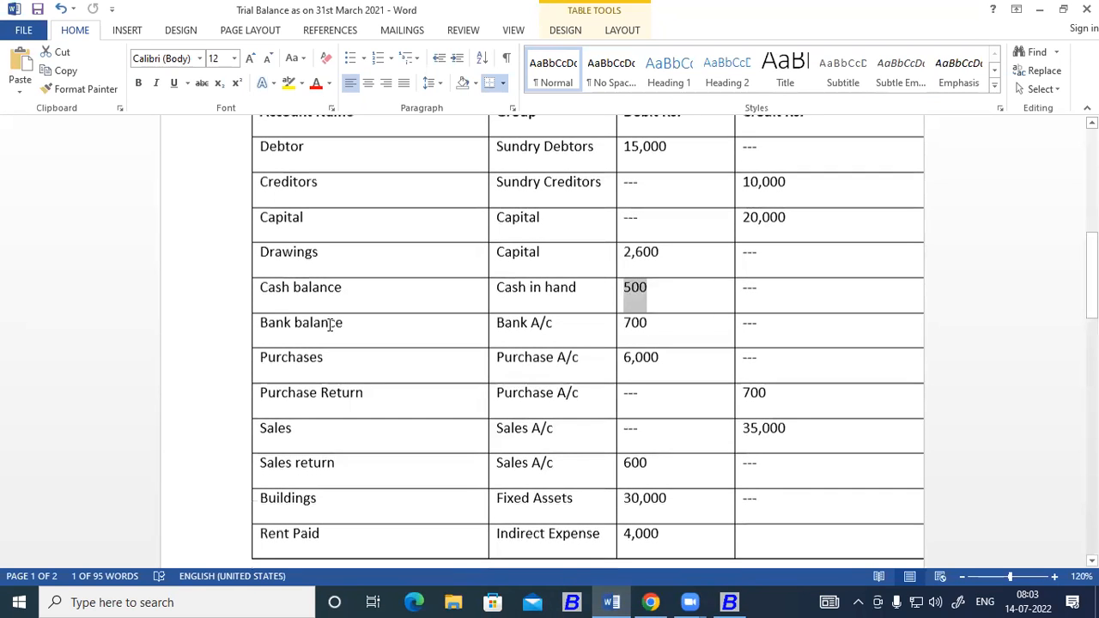
Switch back to Busy, name the new account "Bank Balance", and assign it to the Bank Accounts group.
{"action": "left_click", "coordinate": [729, 601]}
{"action": "type", "text": "Ba"}
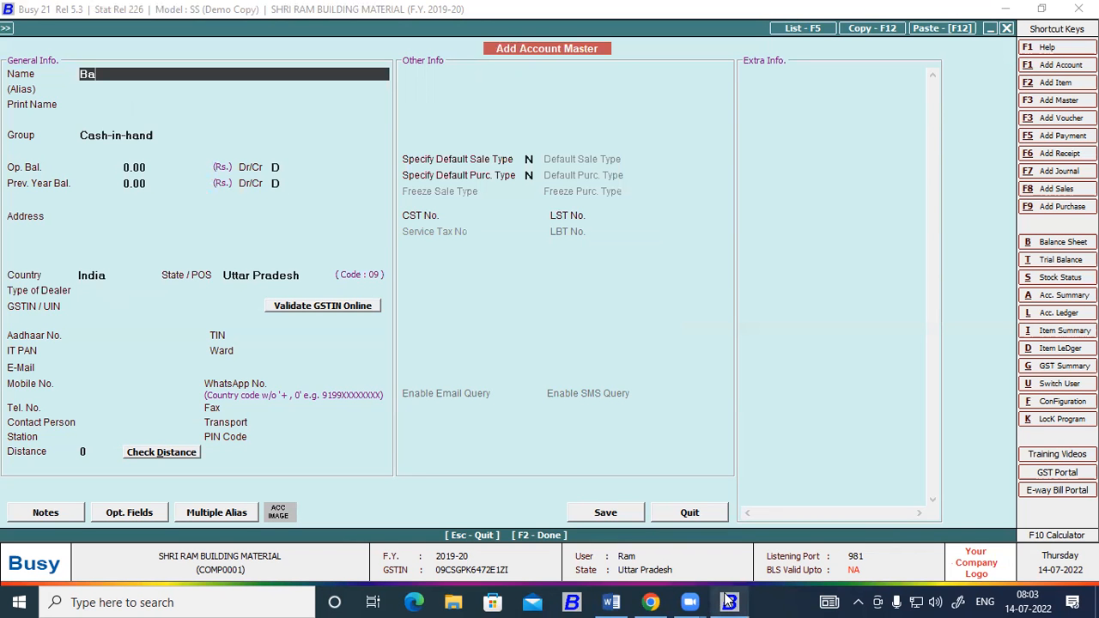
{"action": "type", "text": "nk Balance"}
{"action": "key", "text": "Return"}
{"action": "key", "text": "Return"}
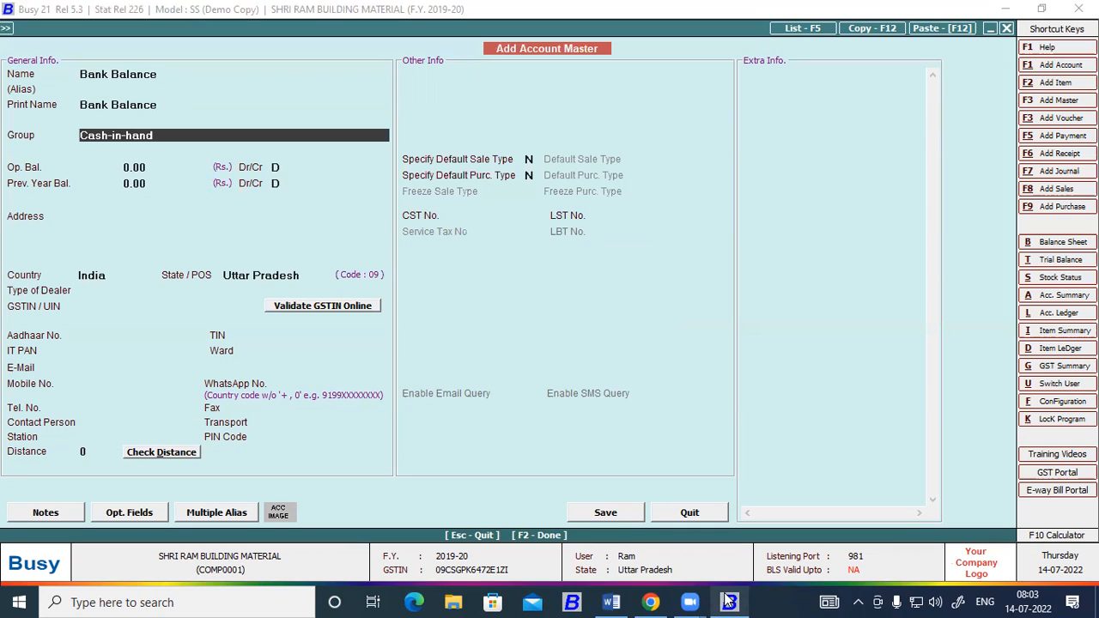
{"action": "type", "text": "Ban"}
{"action": "key", "text": "Return"}
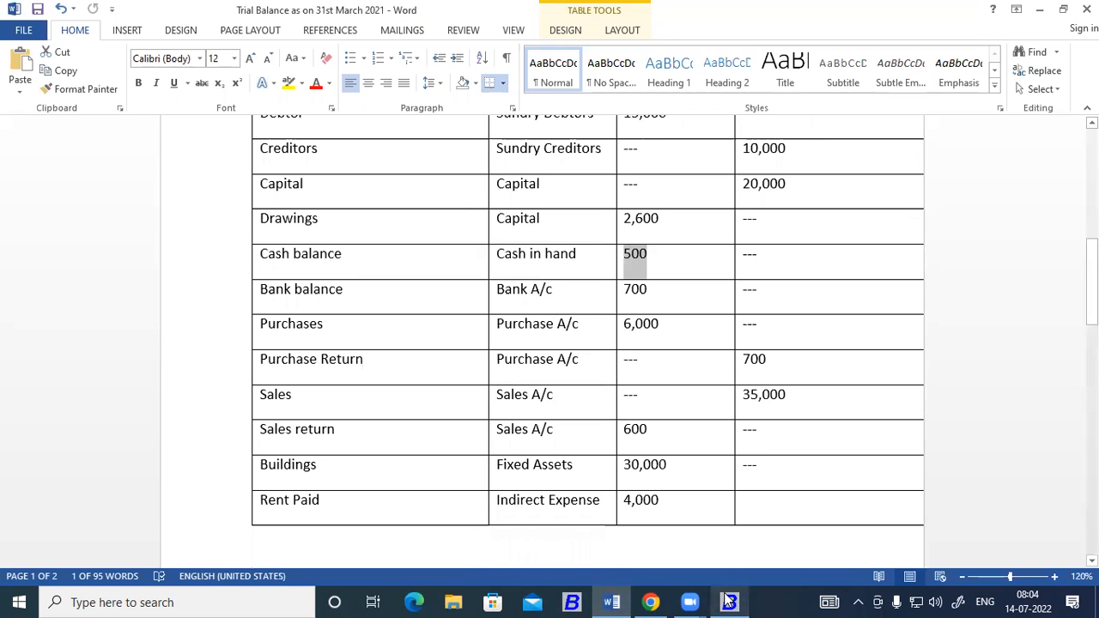
Return from the Word trial balance to Busy, enter 700 as Bank Balance's debit opening balance, and save the account.
{"action": "left_click", "coordinate": [729, 601]}
{"action": "type", "text": "700"}
{"action": "key", "text": "Return"}
{"action": "key", "text": "Return"}
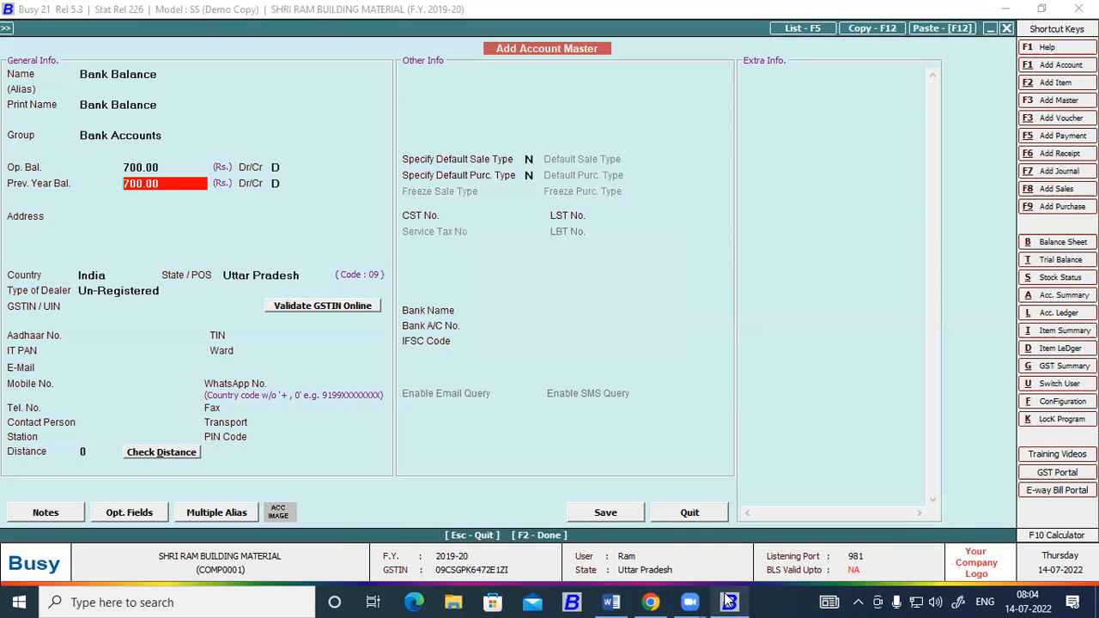
{"action": "key", "text": "F2"}
{"action": "key", "text": "Return"}
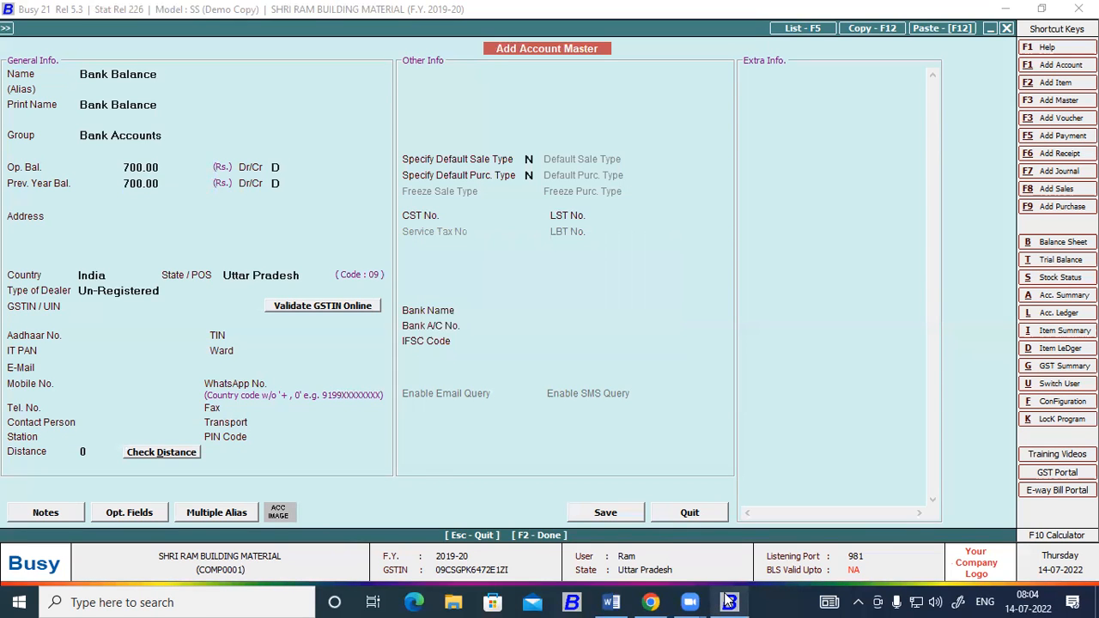
Look up the next account in the Word trial balance, and name the new Busy account "Purchase A/c" under the Purchase group.
{"action": "left_click", "coordinate": [729, 601]}
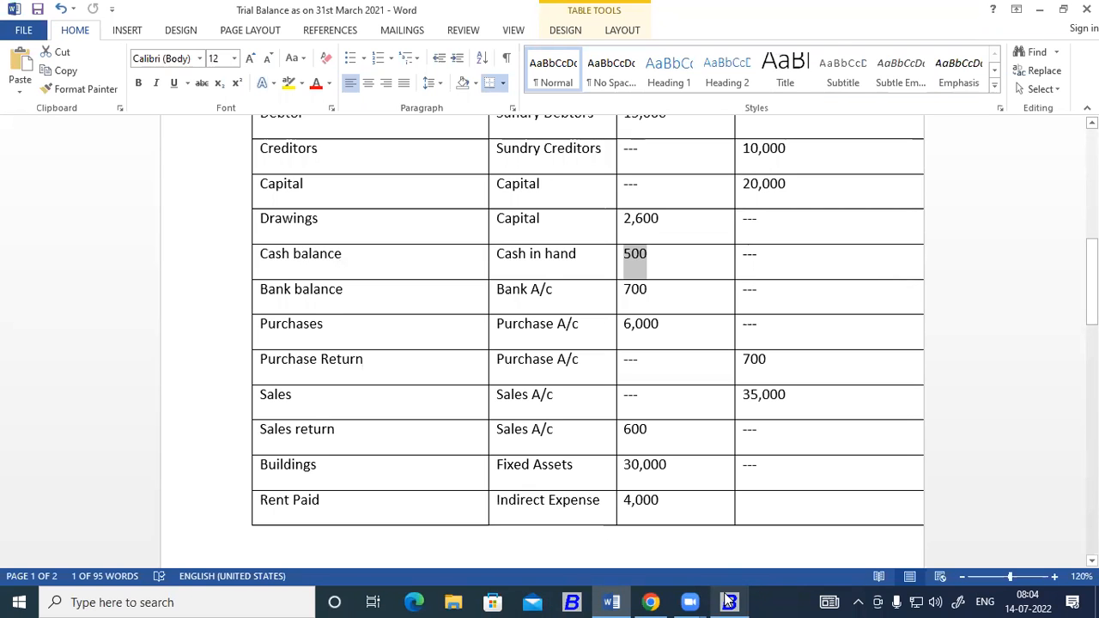
{"action": "left_click", "coordinate": [728, 601]}
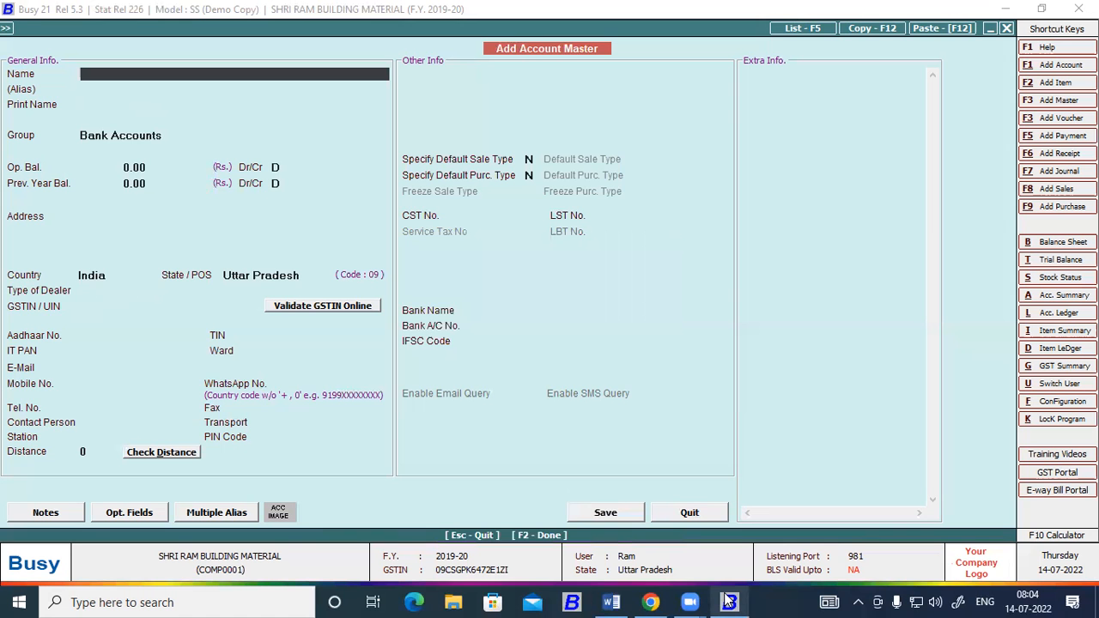
{"action": "type", "text": "Purchase A/c"}
{"action": "key", "text": "Return"}
{"action": "key", "text": "Return"}
{"action": "key", "text": "Return"}
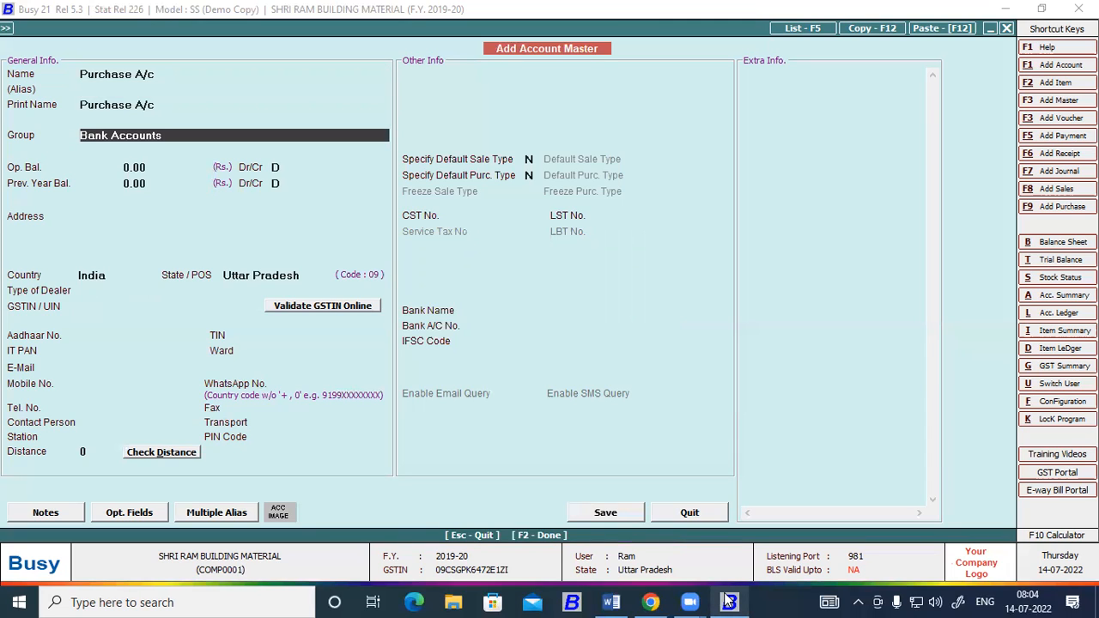
{"action": "type", "text": "p"}
{"action": "key", "text": "Down"}
{"action": "key", "text": "Down"}
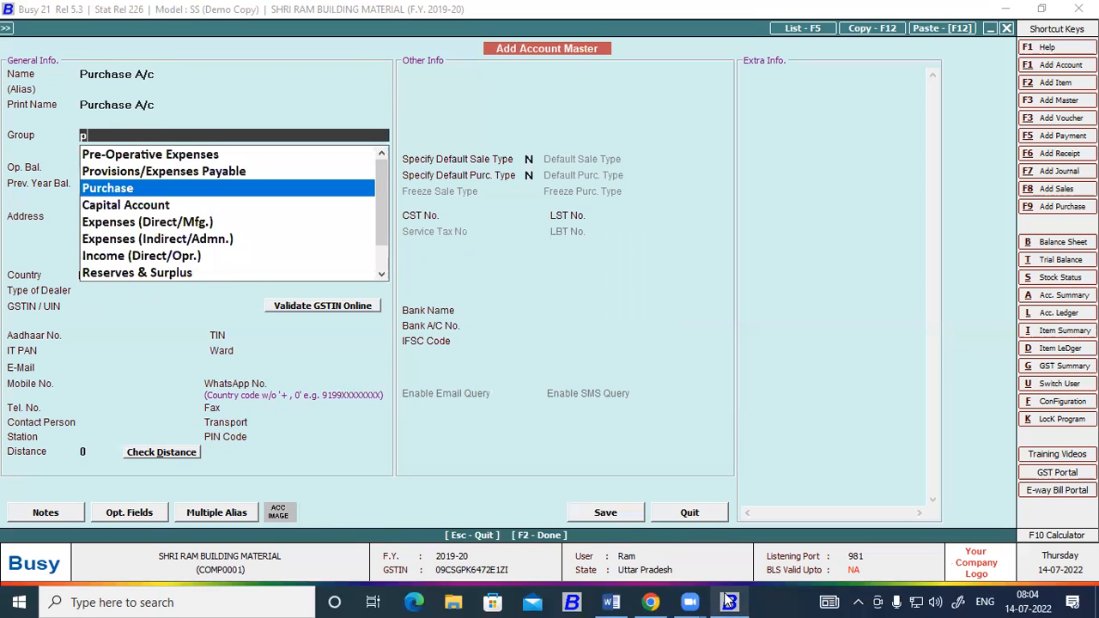
{"action": "key", "text": "Return"}
Look up the Purchases amount in Word, enter 6000 as the account's debit opening balance in Busy, and save it.
{"action": "key", "text": "alt+Tab"}
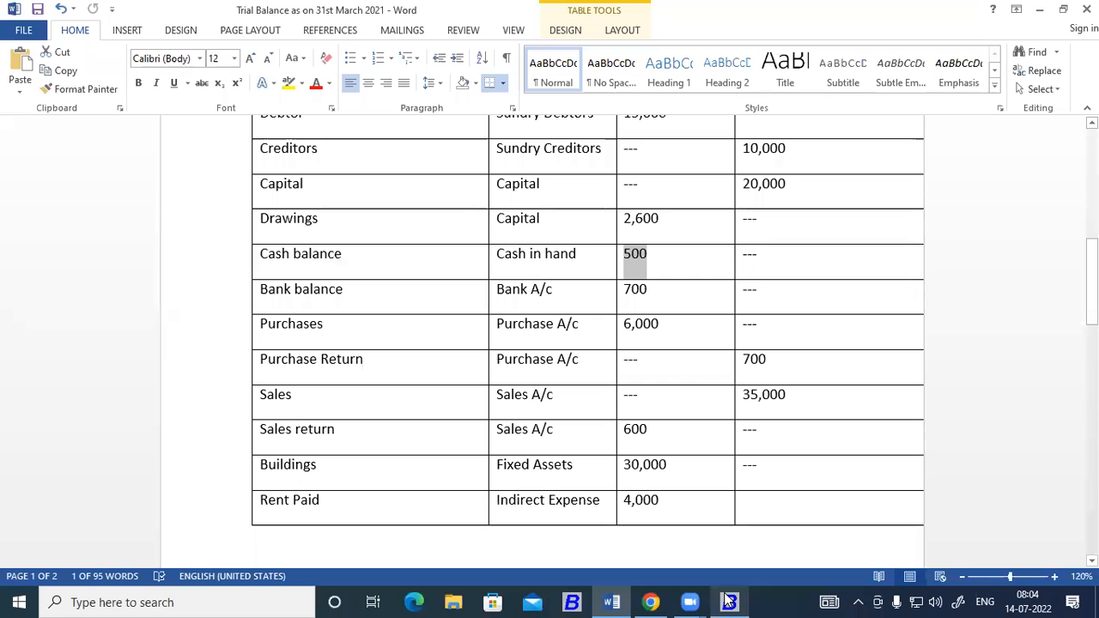
{"action": "key", "text": "alt+Tab"}
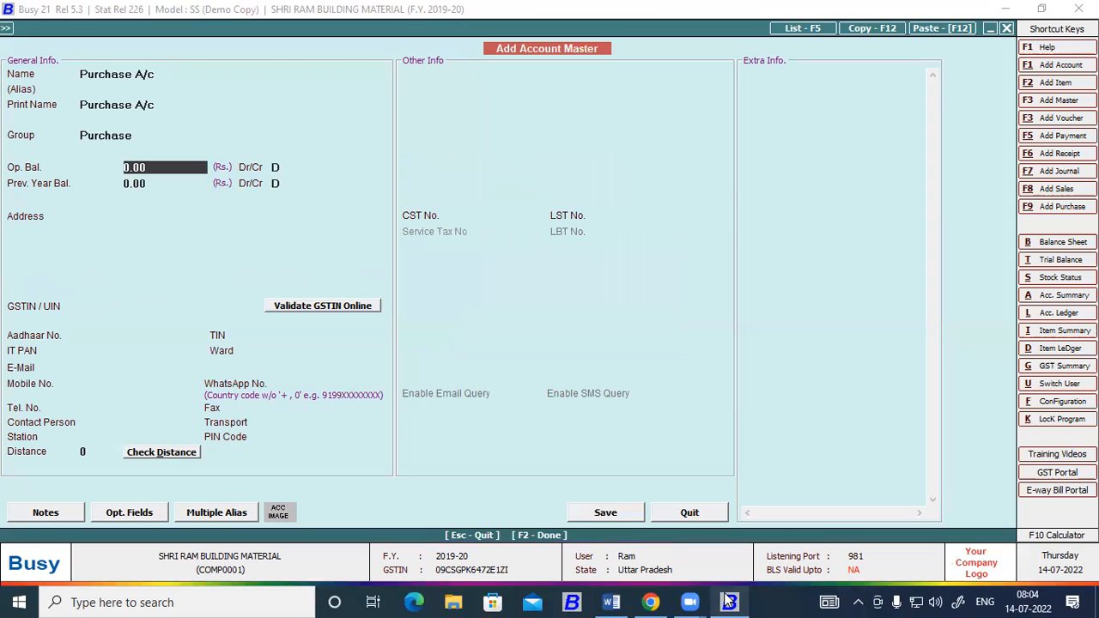
{"action": "type", "text": "6,000"}
{"action": "key", "text": "Return"}
{"action": "key", "text": "Return"}
{"action": "key", "text": "Return"}
{"action": "key", "text": "F2"}
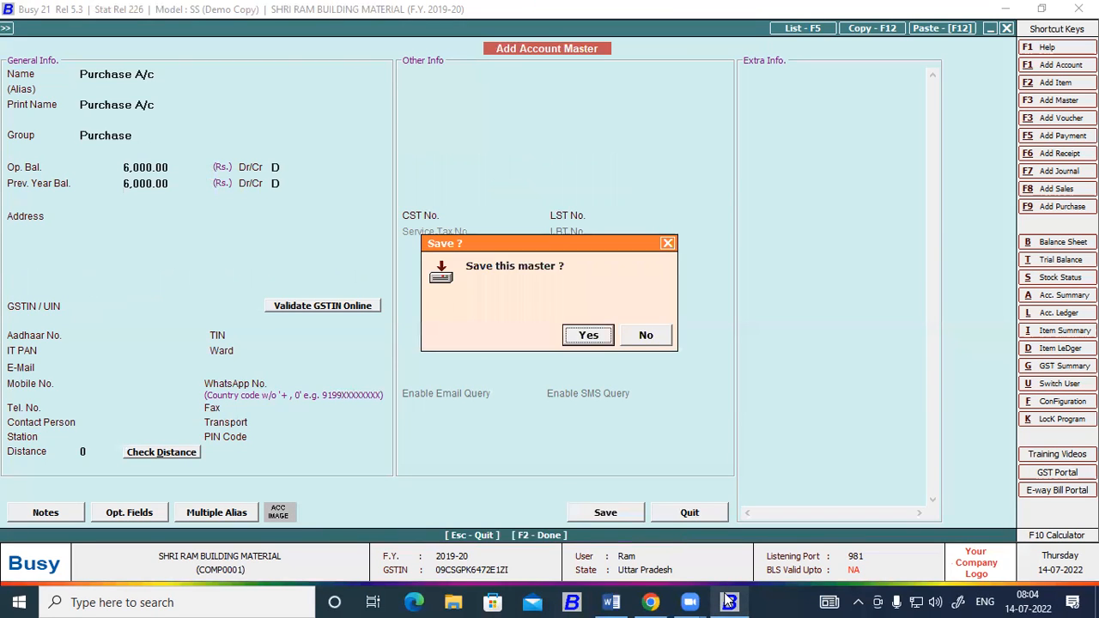
{"action": "key", "text": "Return"}
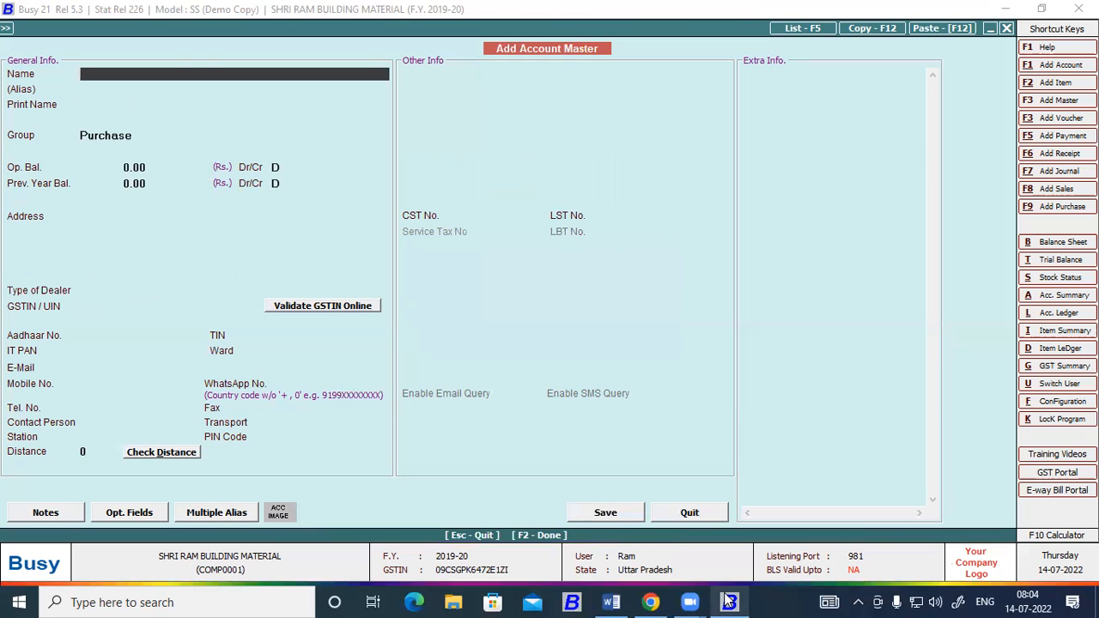
Look up the next account in the Word trial balance and name the new Busy account "Purchase Return", keeping the Purchase group.
{"action": "key", "text": "alt+Tab"}
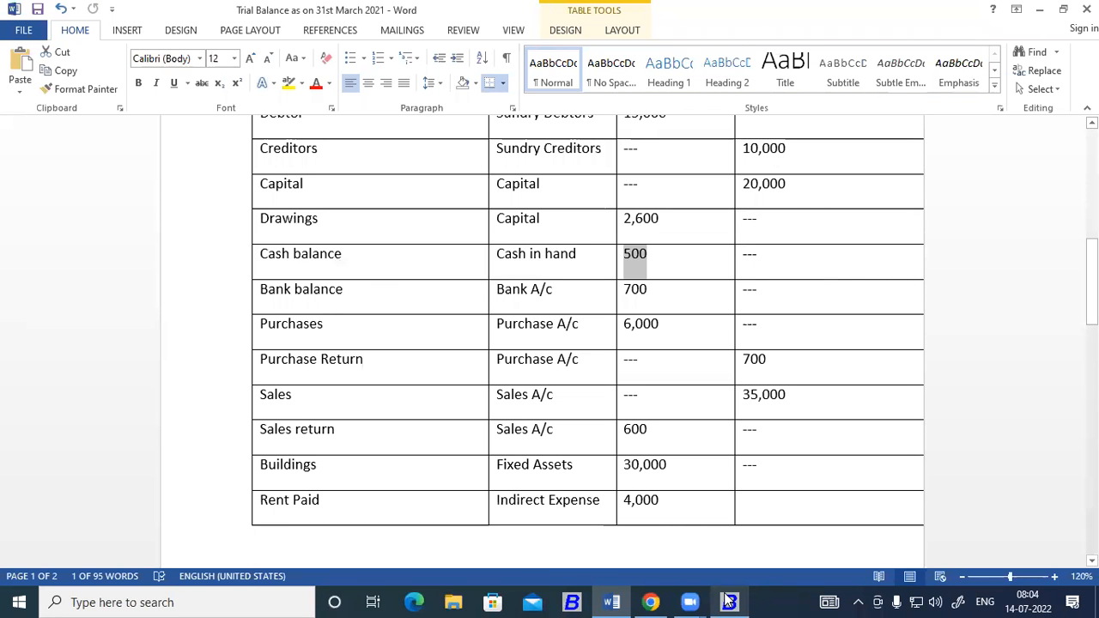
{"action": "left_click", "coordinate": [728, 601]}
{"action": "type", "text": "Purchase Return"}
{"action": "key", "text": "Return"}
Enter 700 as Purchase Return's opening balance, check its side in the Word trial balance, set it to credit, and save the account.
{"action": "key", "text": "Return"}
{"action": "key", "text": "Return"}
{"action": "key", "text": "Return"}
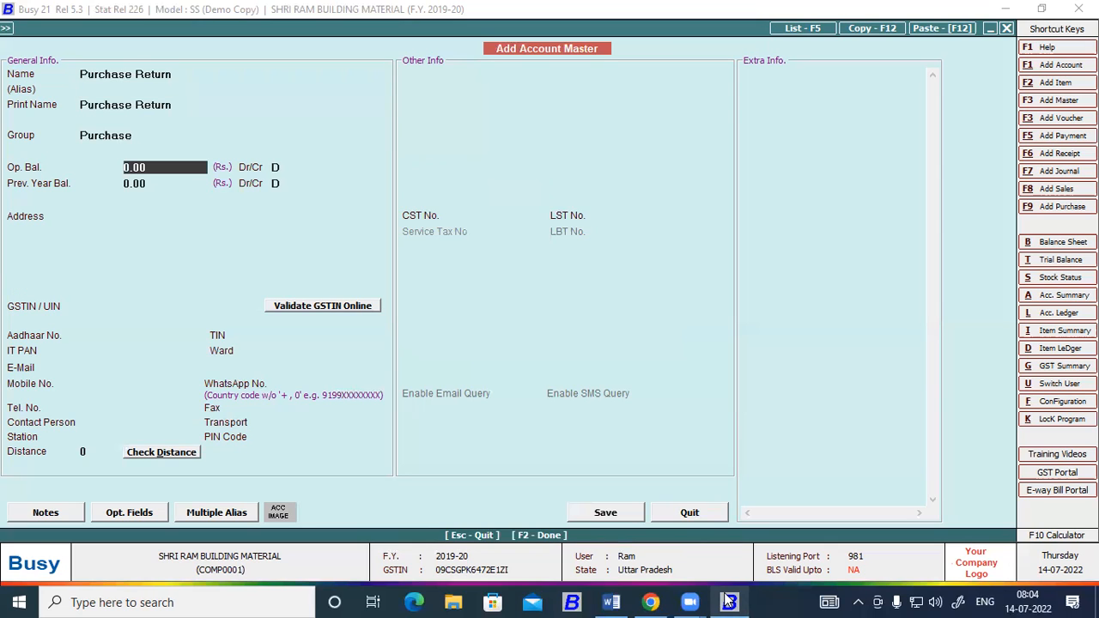
{"action": "type", "text": "7000"}
{"action": "key", "text": "BackSpace"}
{"action": "key", "text": "Return"}
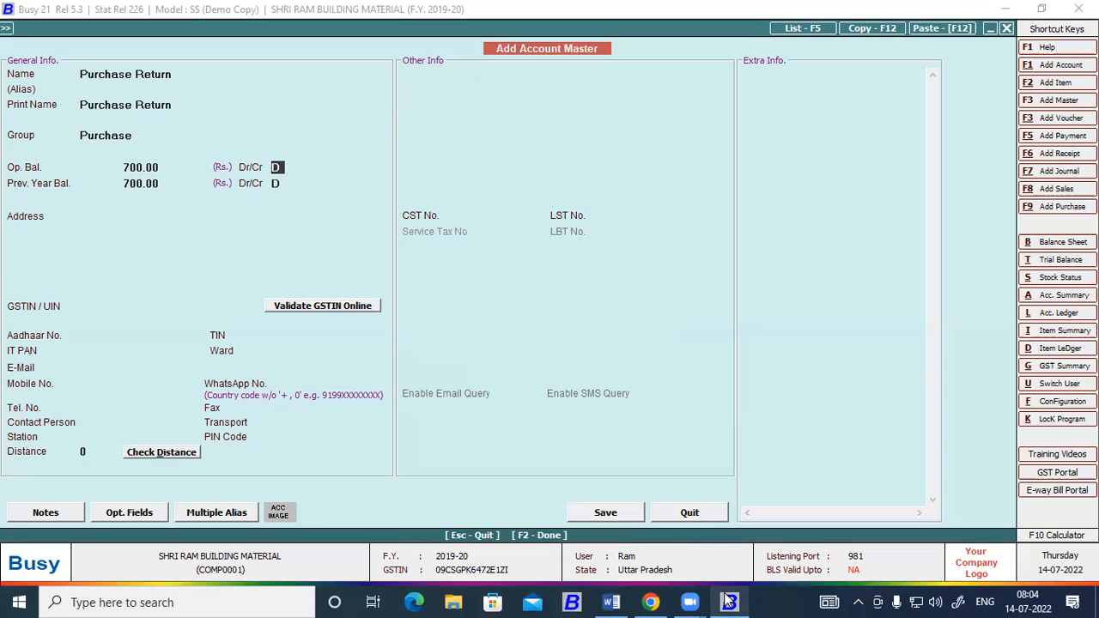
{"action": "left_click", "coordinate": [728, 601]}
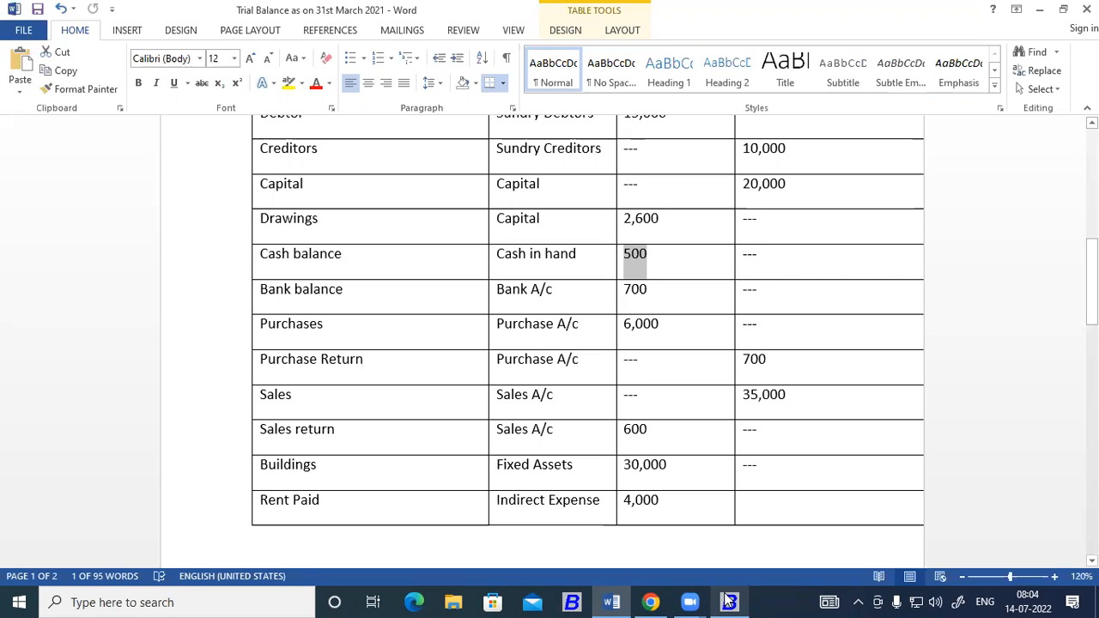
{"action": "left_click", "coordinate": [728, 602]}
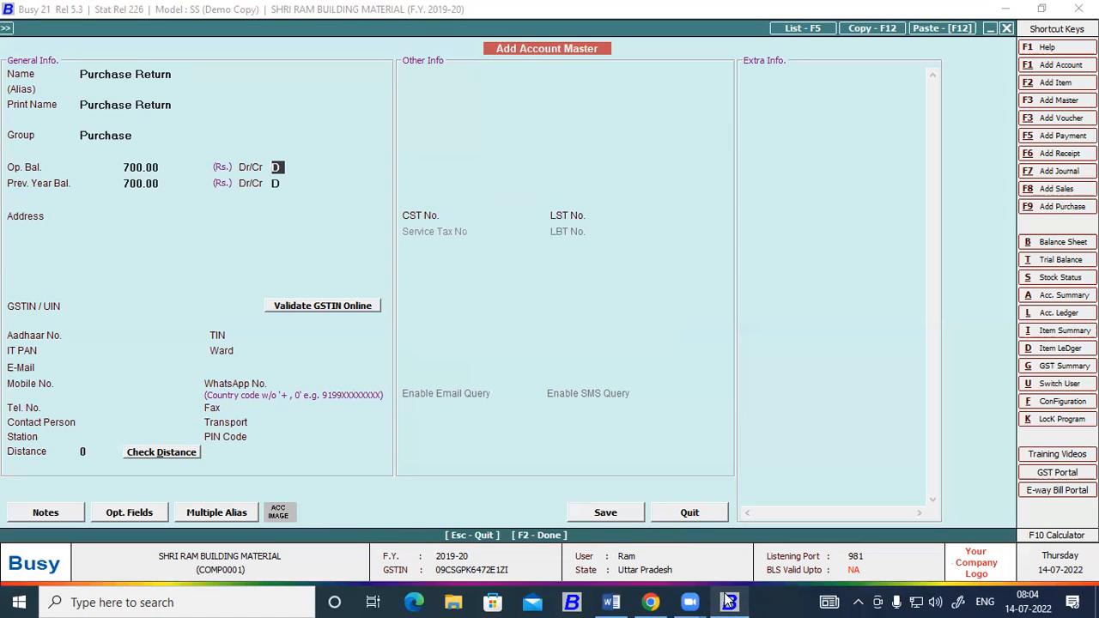
{"action": "key", "text": "Return"}
{"action": "key", "text": "Return"}
{"action": "key", "text": "F2"}
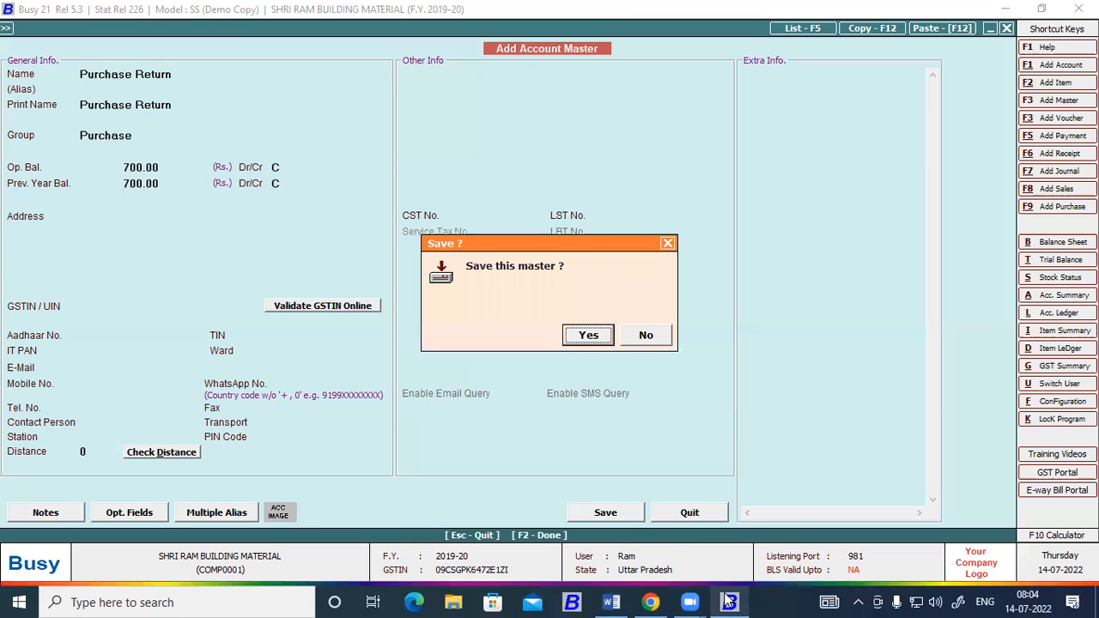
{"action": "key", "text": "Return"}
Look up the Sales account in the Word trial balance, and name the new Busy account "Sales Ac" under the Sale group.
{"action": "left_click", "coordinate": [729, 602]}
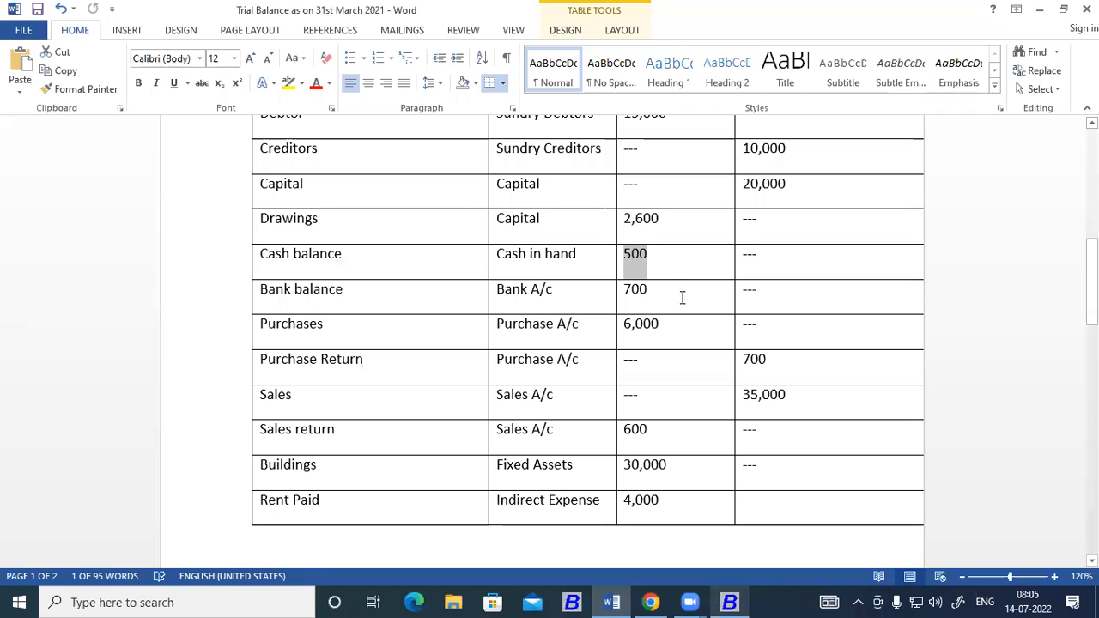
{"action": "scroll", "coordinate": [672, 283], "scroll_direction": "down", "scroll_amount": 1}
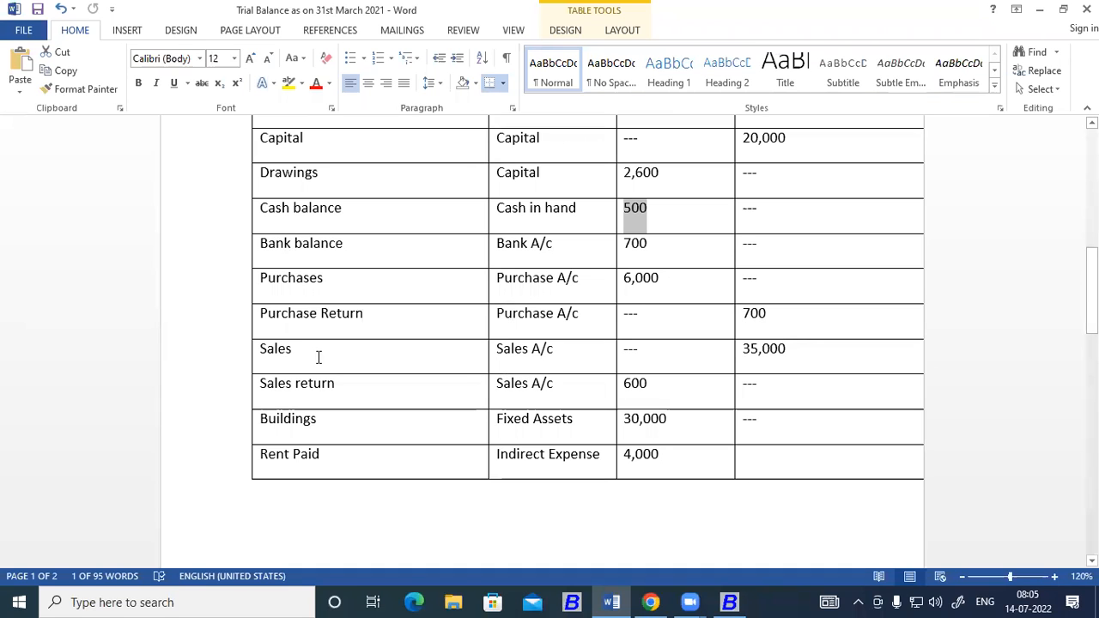
{"action": "key", "text": "alt+Tab"}
{"action": "type", "text": "Sales"}
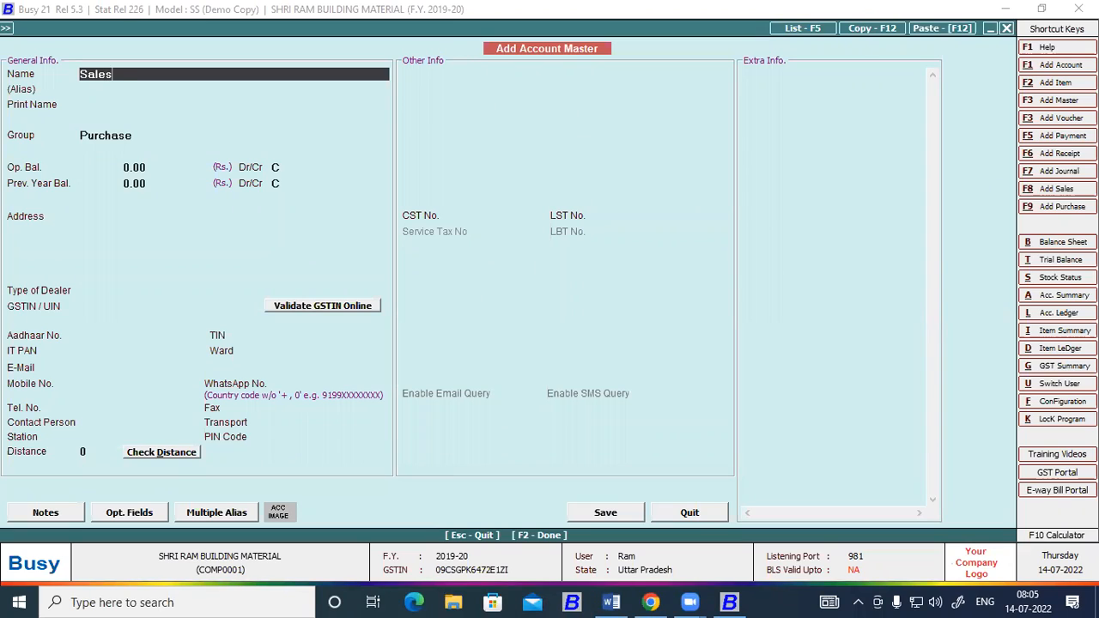
{"action": "type", "text": " Ac"}
{"action": "key", "text": "Return"}
{"action": "key", "text": "Return"}
{"action": "key", "text": "Return"}
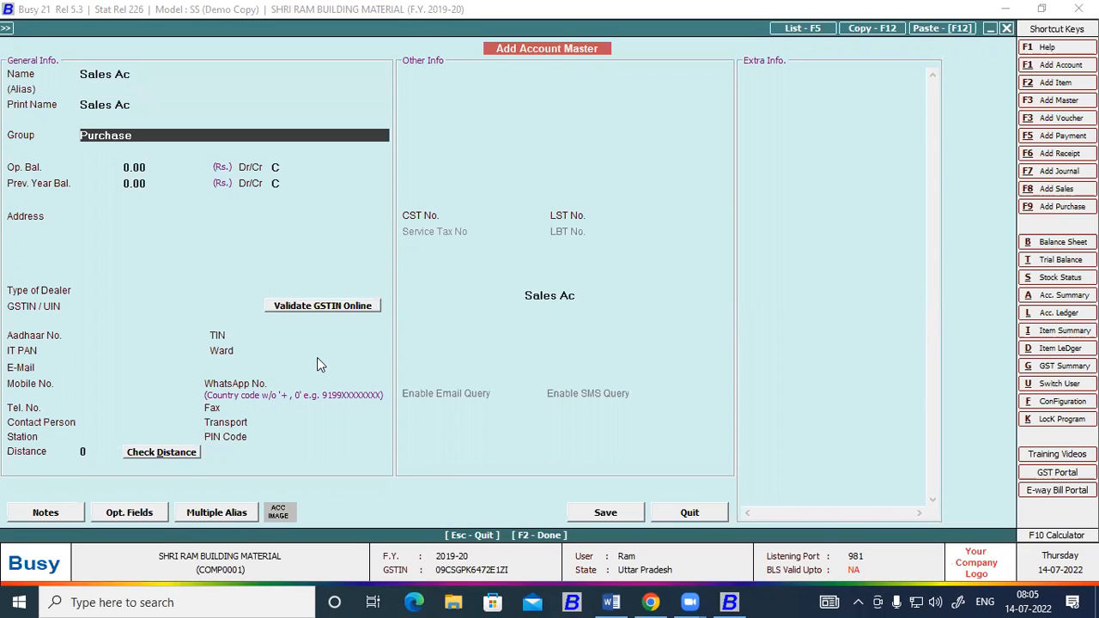
{"action": "type", "text": "sa"}
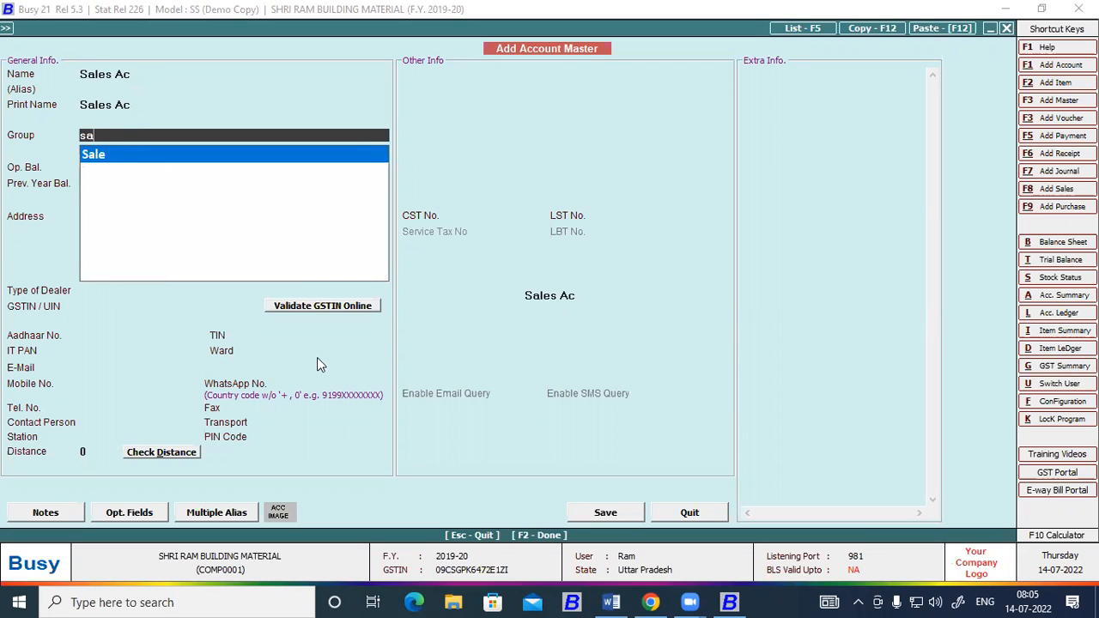
{"action": "key", "text": "BackSpace"}
{"action": "key", "text": "Return"}
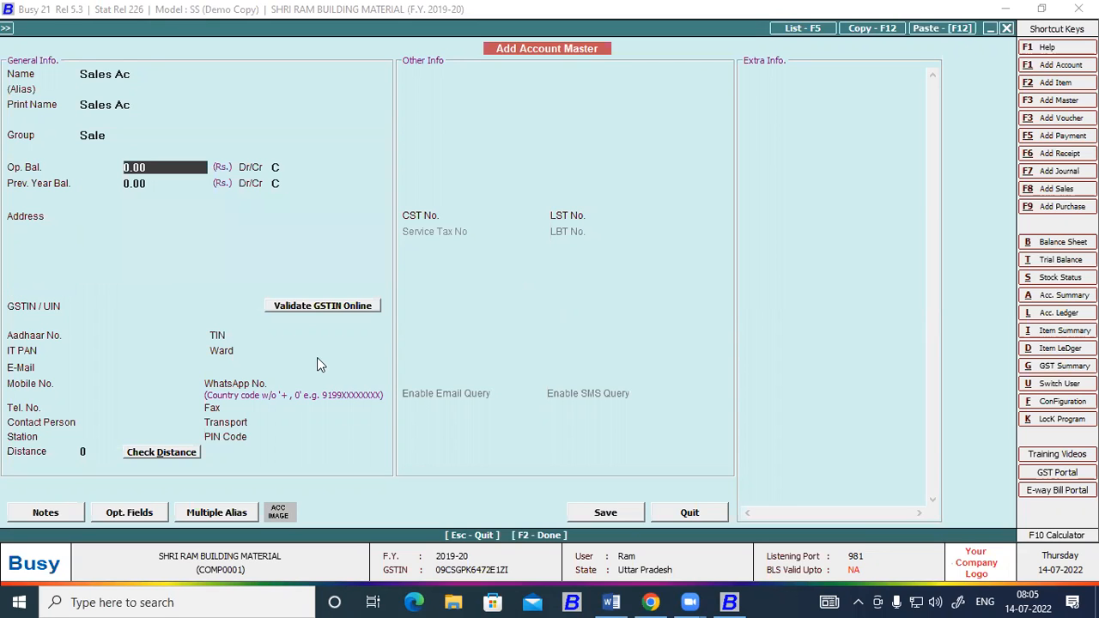
Look up the Sales amount in the Word trial balance and enter 35,000 as Sales Ac's debit opening balance in Busy.
{"action": "key", "text": "alt+Tab"}
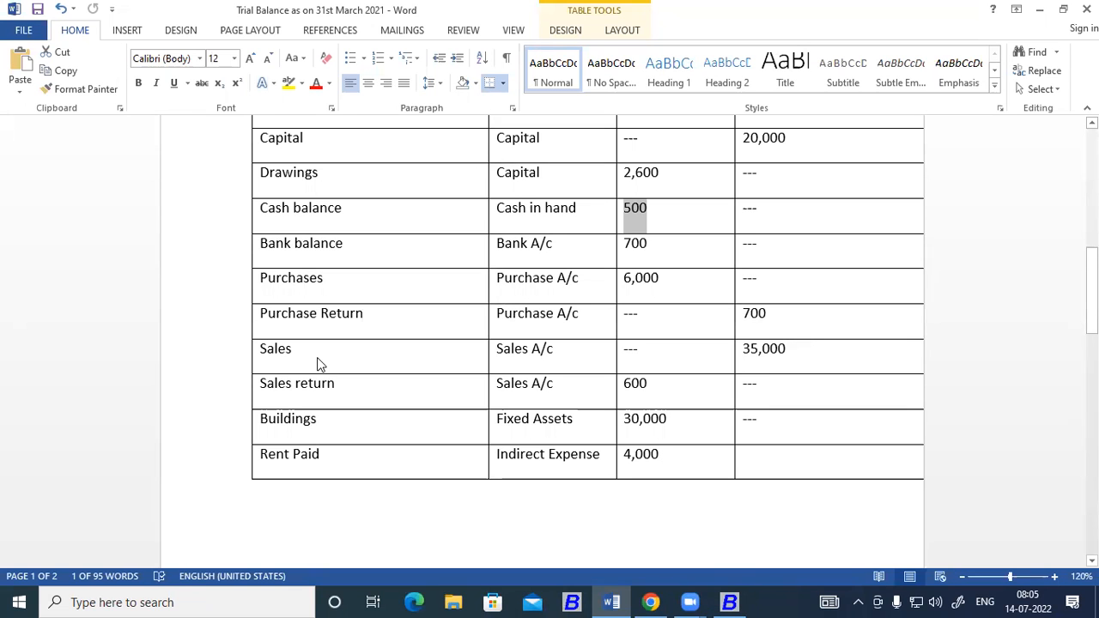
{"action": "key", "text": "alt+Tab"}
{"action": "type", "text": "35,000"}
{"action": "key", "text": "Return"}
{"action": "type", "text": "D"}
{"action": "key", "text": "Return"}
{"action": "key", "text": "Return"}
{"action": "key", "text": "Return"}
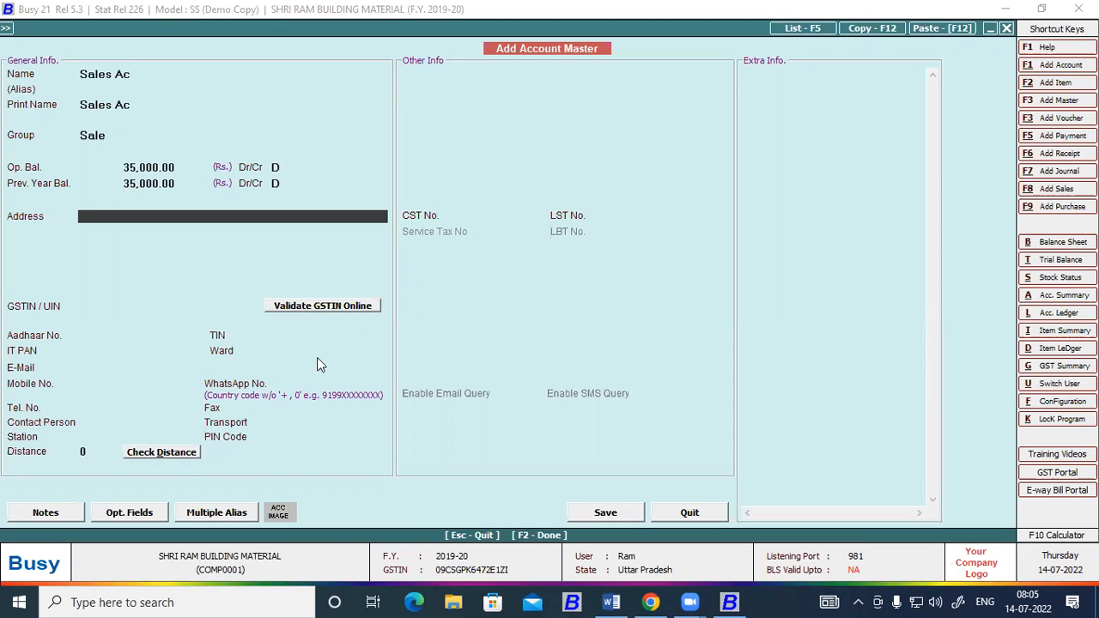
Start saving Sales Ac, recheck the Sales balance side in the Word trial balance, and decline the save in Busy.
{"action": "key", "text": "F2"}
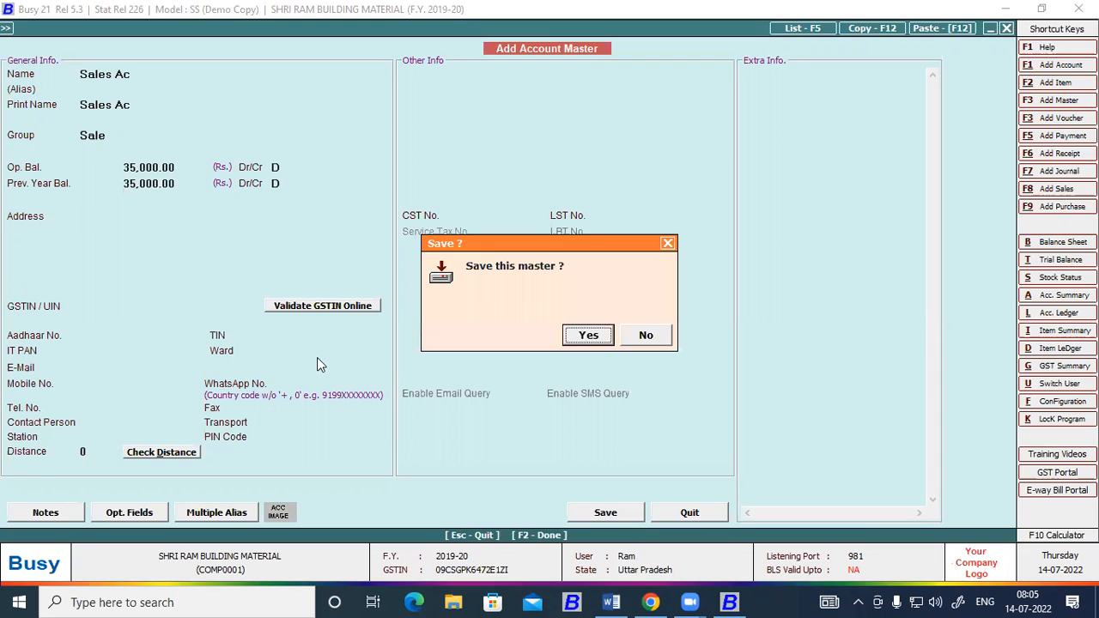
{"action": "key", "text": "alt+Tab"}
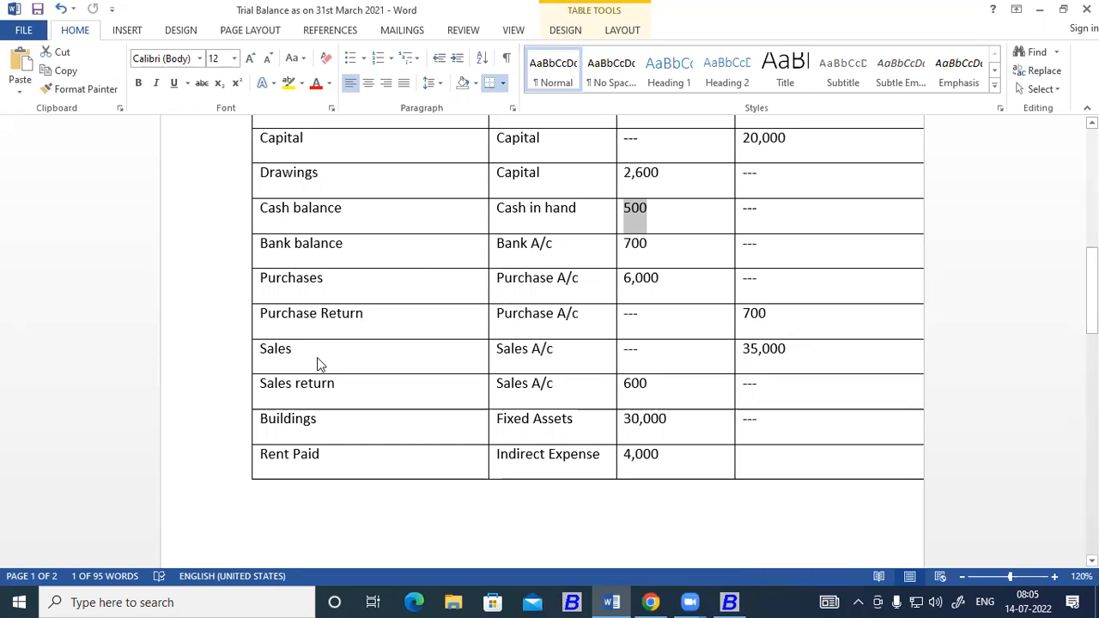
{"action": "scroll", "coordinate": [347, 359], "scroll_direction": "up", "scroll_amount": 2}
{"action": "scroll", "coordinate": [503, 334], "scroll_direction": "down", "scroll_amount": 2}
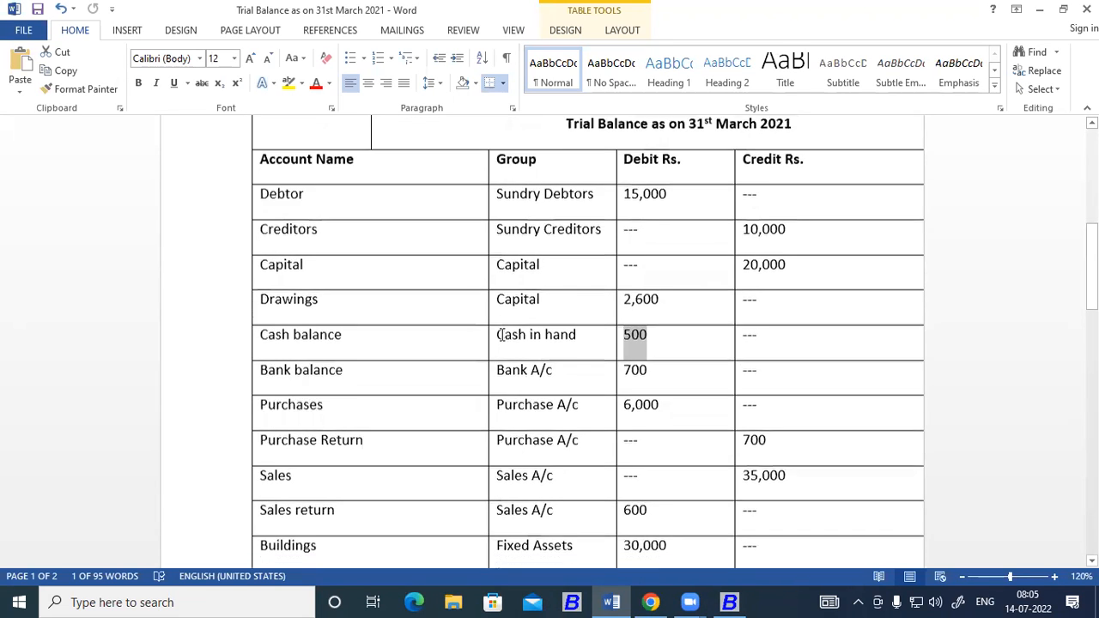
{"action": "key", "text": "alt+Tab"}
{"action": "left_click", "coordinate": [600, 333]}
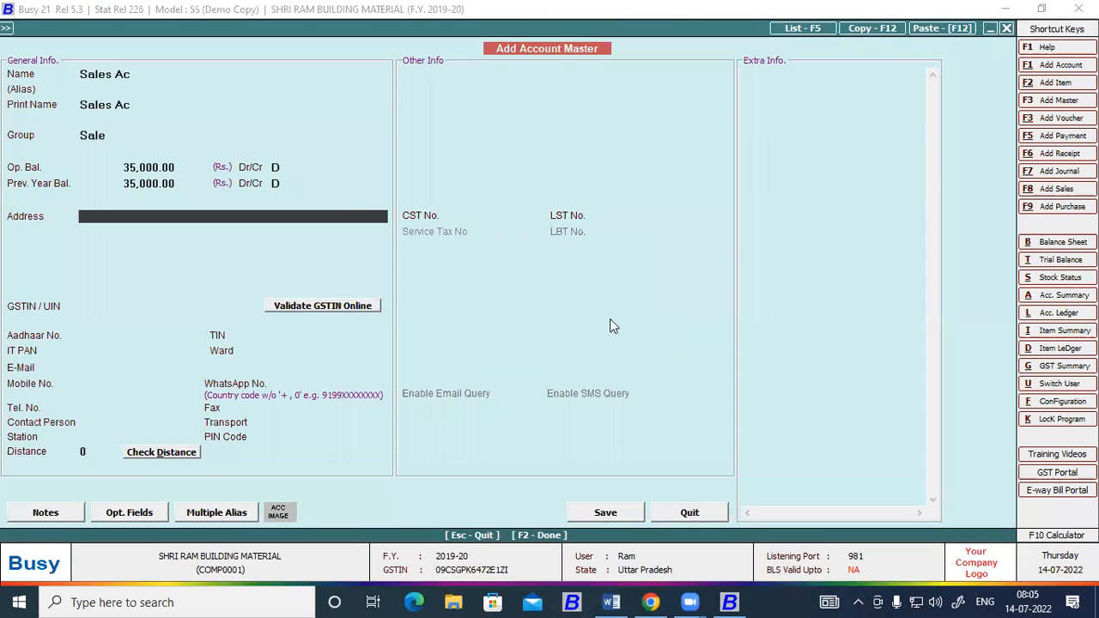
Change Sales Ac's opening balance side to credit and save the account.
{"action": "left_click", "coordinate": [276, 166]}
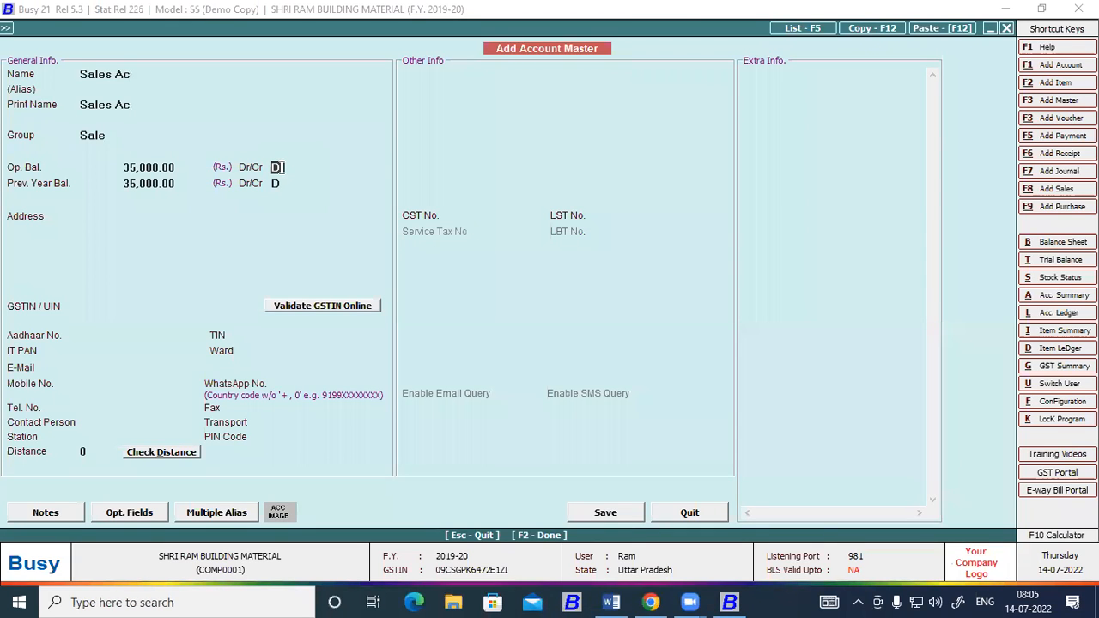
{"action": "key", "text": "Up"}
{"action": "key", "text": "Return"}
{"action": "key", "text": "Return"}
{"action": "key", "text": "Return"}
{"action": "key", "text": "Return"}
{"action": "key", "text": "Return"}
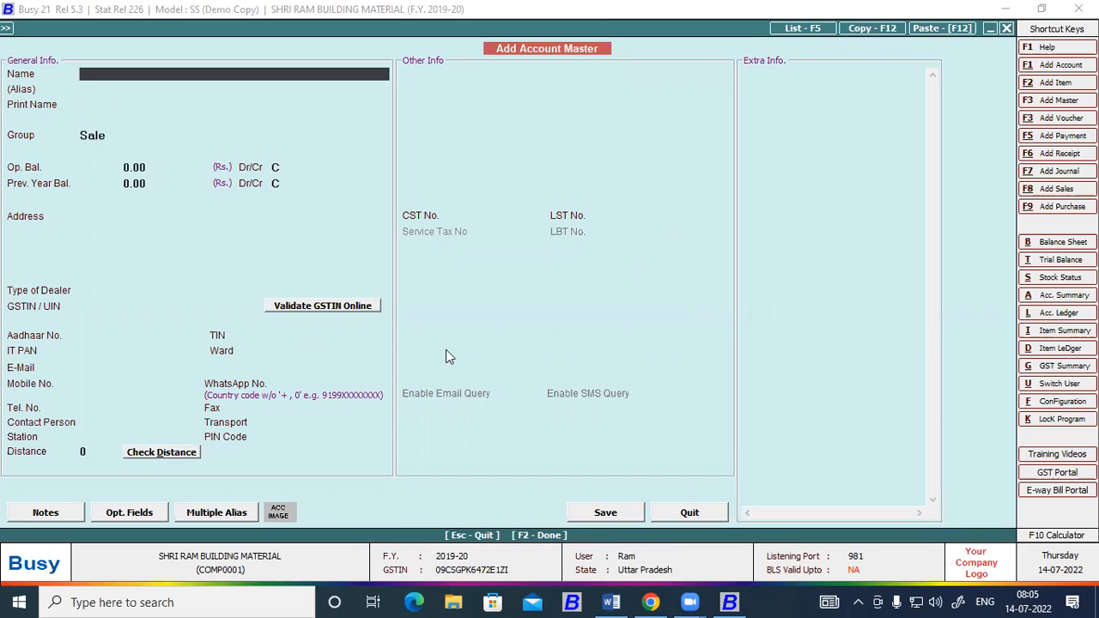
Switch to the Word trial balance to look up the account listed after Sales.
{"action": "left_click", "coordinate": [612, 602]}
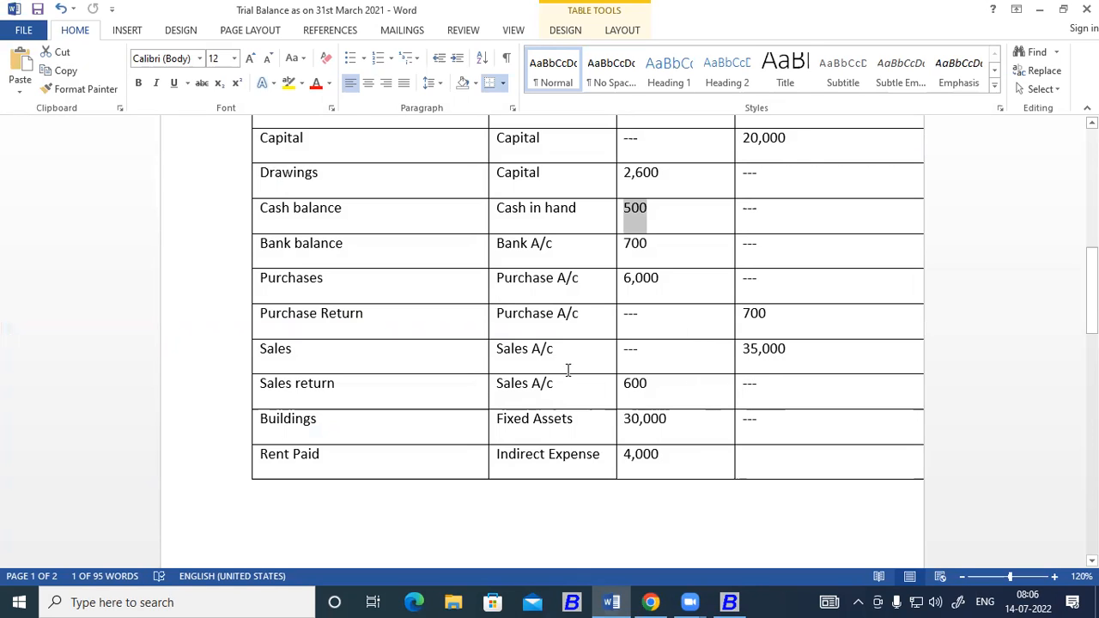
Copy the Sales return account name from the Word trial balance into Busy's new account, keeping the Sale group.
{"action": "scroll", "coordinate": [573, 369], "scroll_direction": "down", "scroll_amount": 2}
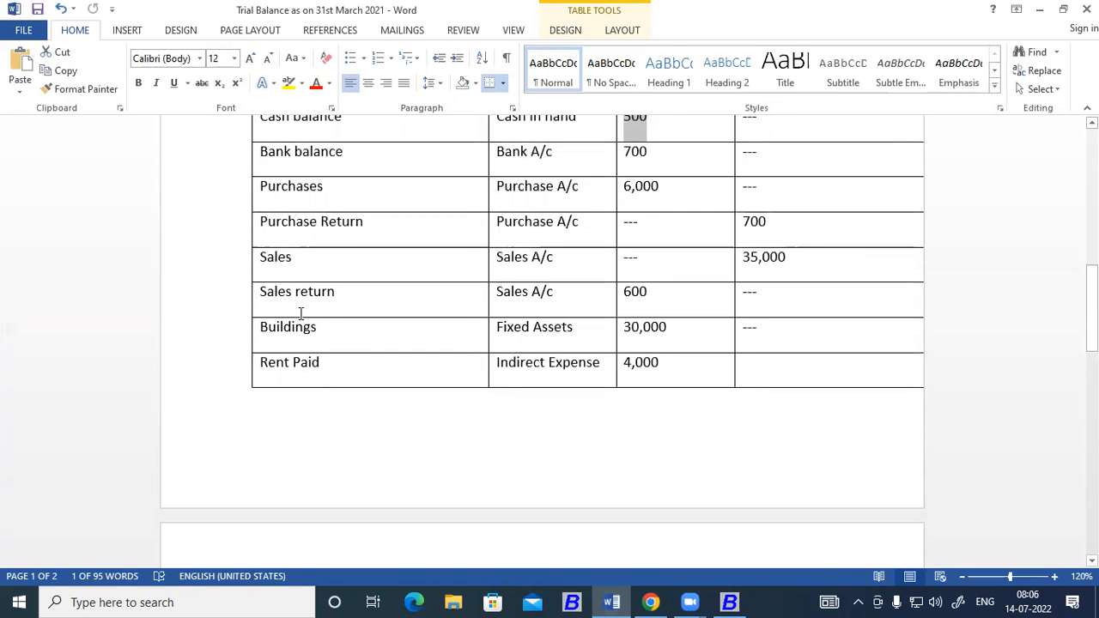
{"action": "left_click", "coordinate": [262, 292]}
{"action": "left_click_drag", "start_coordinate": [262, 292], "coordinate": [335, 292]}
{"action": "key", "text": "ctrl+c"}
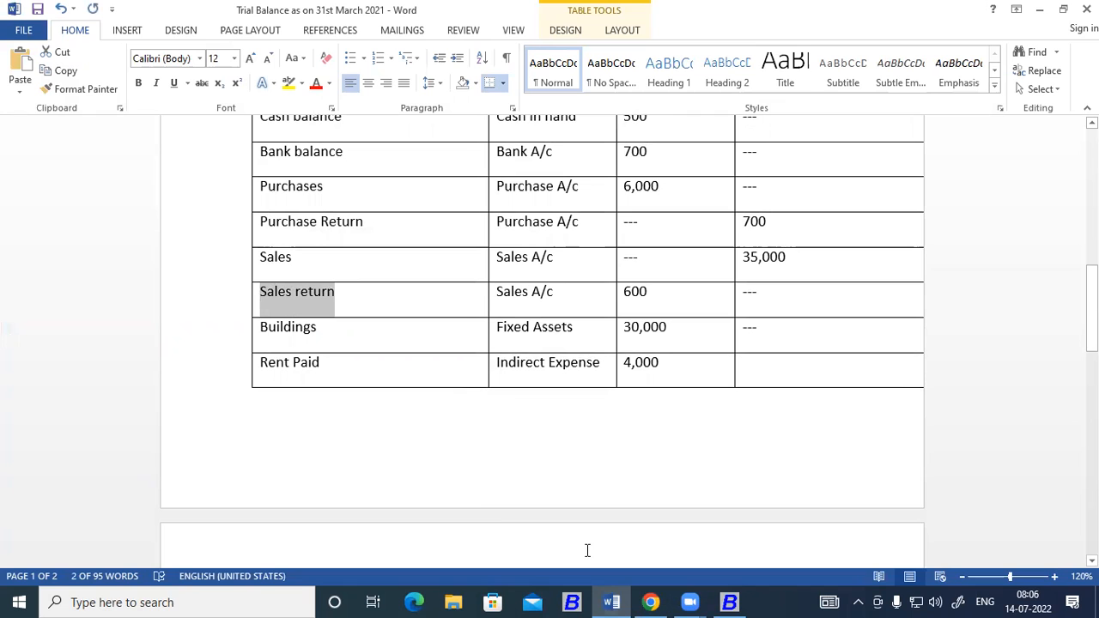
{"action": "left_click", "coordinate": [724, 602]}
{"action": "key", "text": "ctrl+v"}
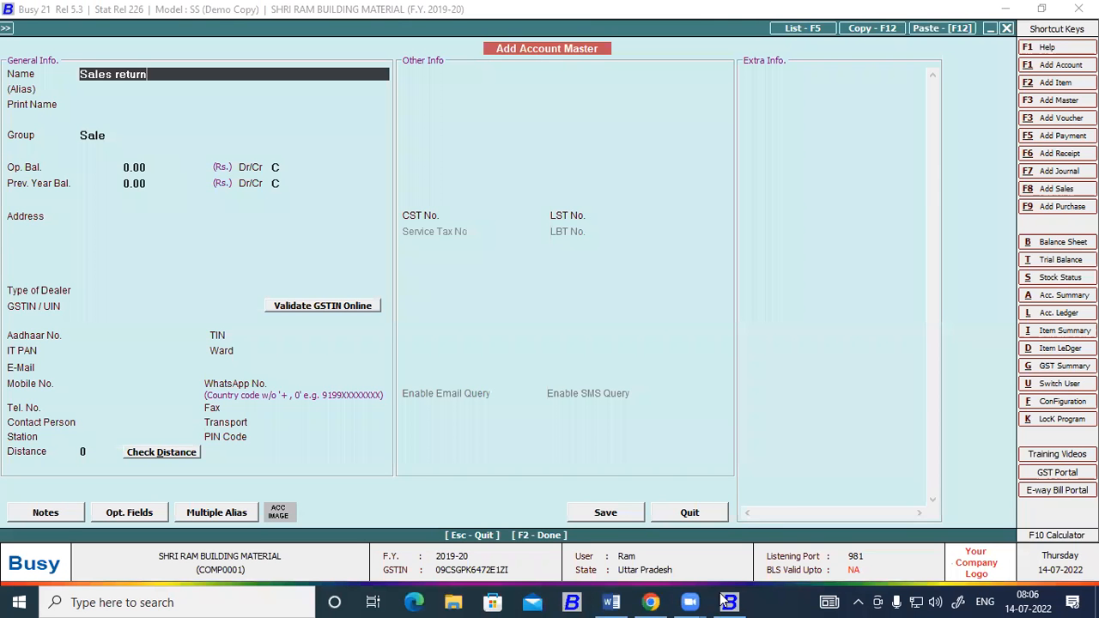
{"action": "key", "text": "Return"}
{"action": "key", "text": "Return"}
{"action": "key", "text": "Return"}
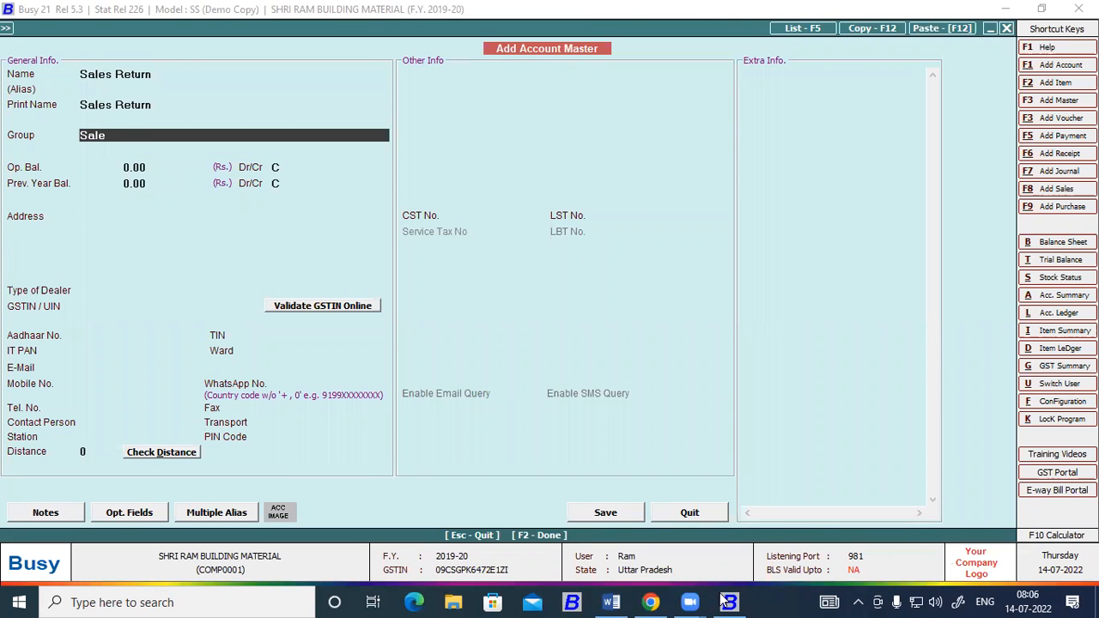
{"action": "key", "text": "Return"}
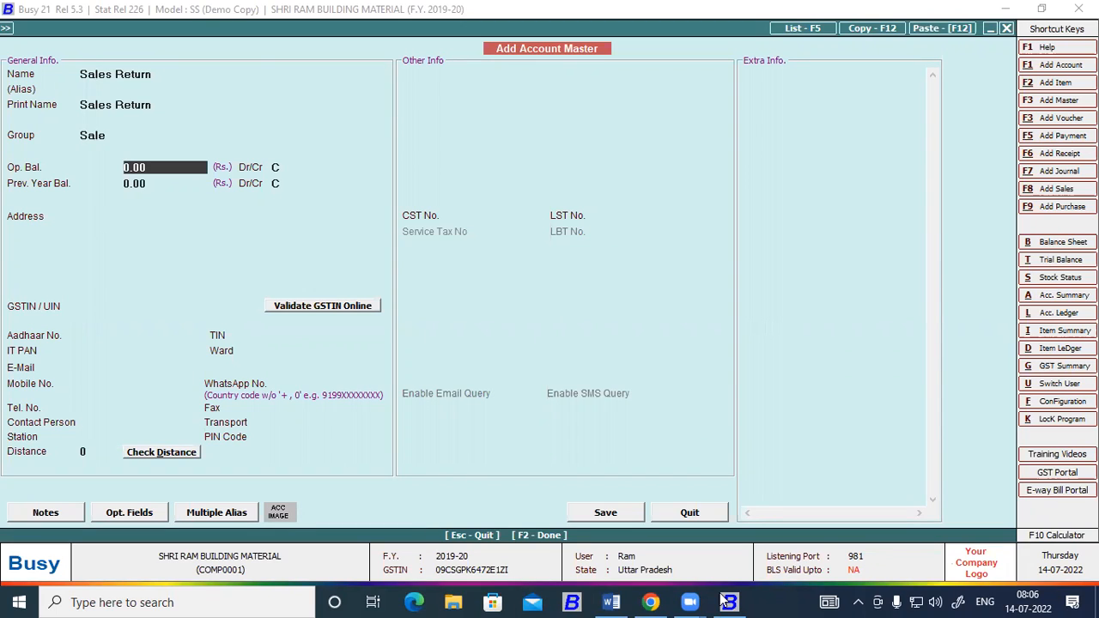
Enter 600 as Sales Return's credit opening balance and save the account.
{"action": "type", "text": "600"}
{"action": "key", "text": "Return"}
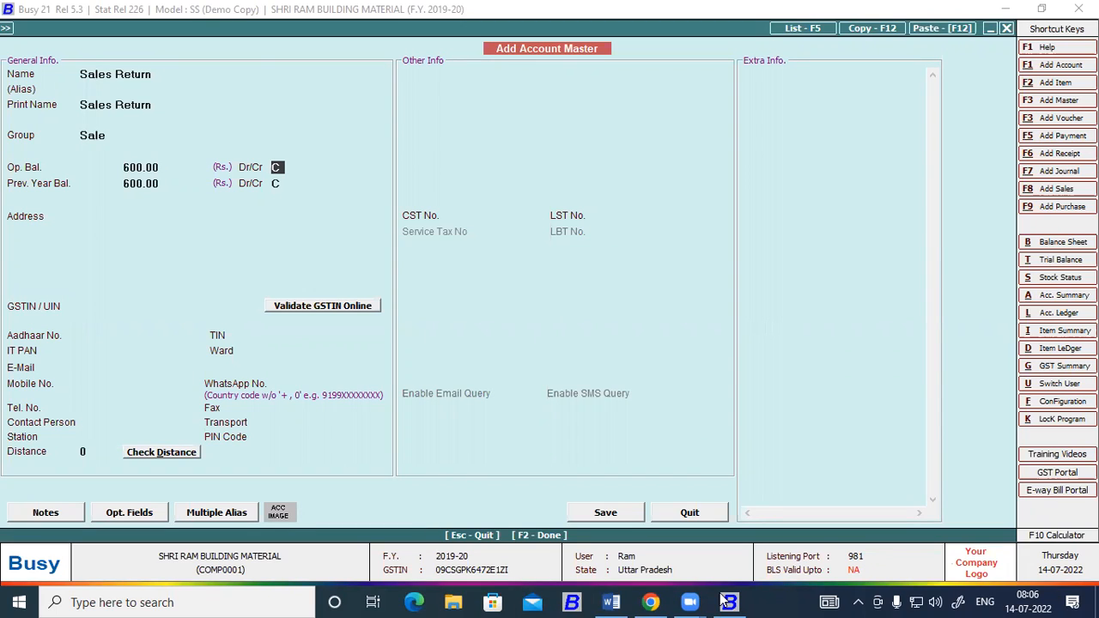
{"action": "key", "text": "F2"}
{"action": "key", "text": "Return"}
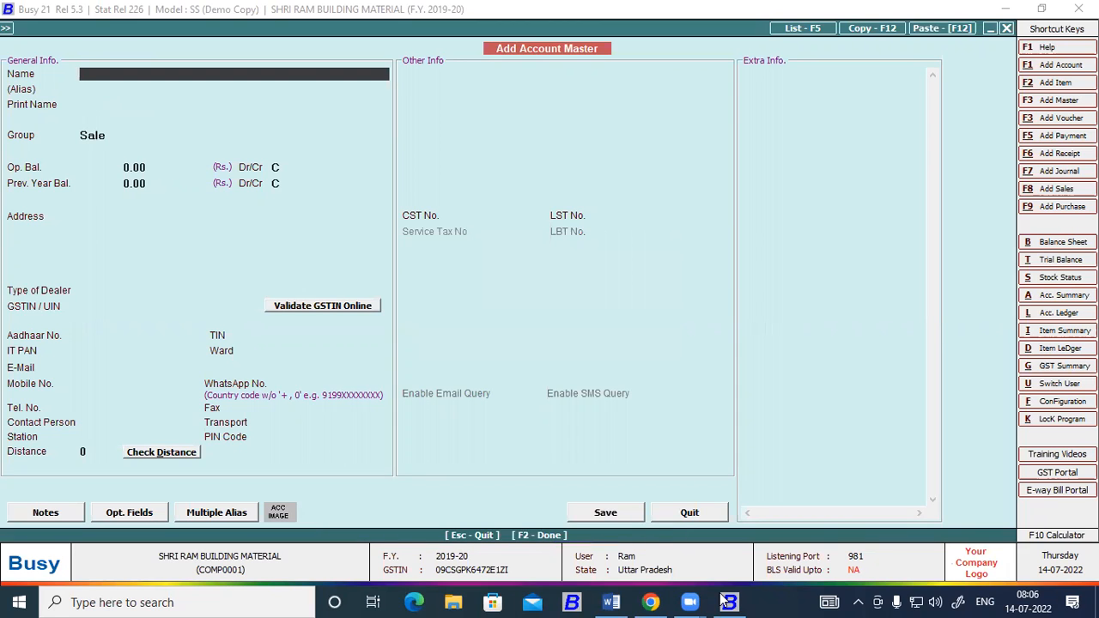
Check Sales return's balance side in the Word trial balance, and switch to Busy to open the list of accounts to modify.
{"action": "left_click", "coordinate": [726, 602]}
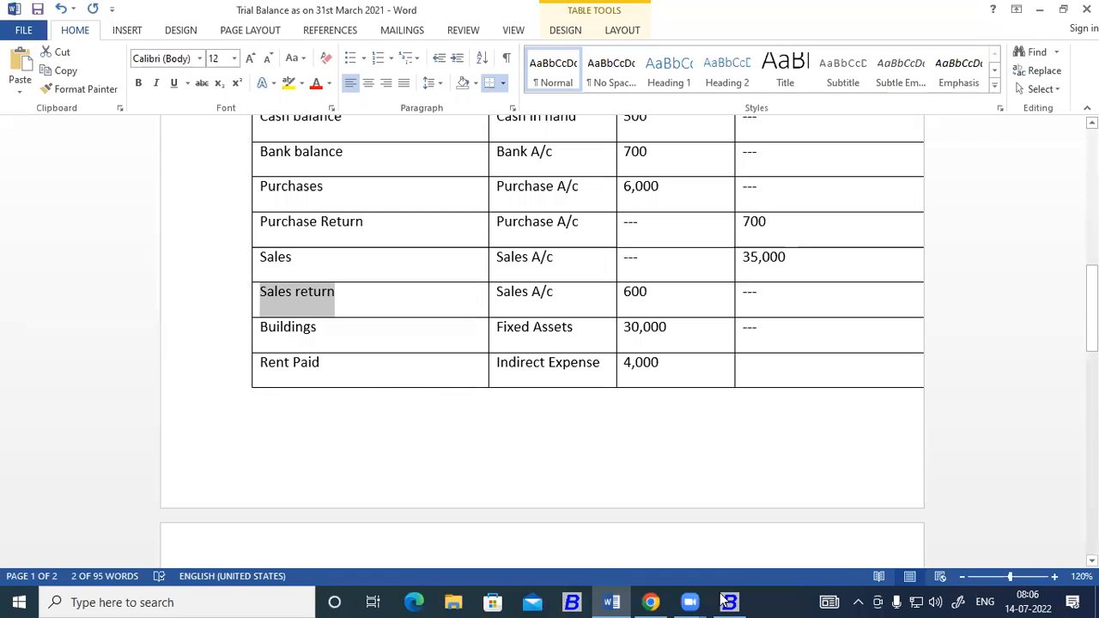
{"action": "scroll", "coordinate": [565, 405], "scroll_direction": "up", "scroll_amount": 2}
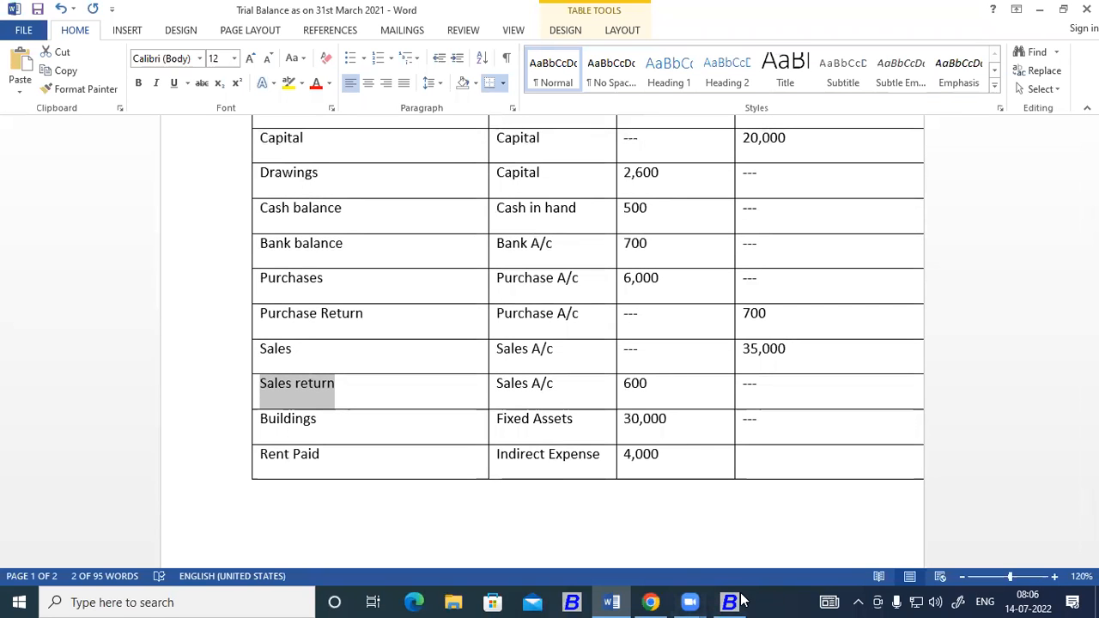
{"action": "key", "text": "alt+Tab"}
{"action": "key", "text": "Escape"}
{"action": "key", "text": "Return"}
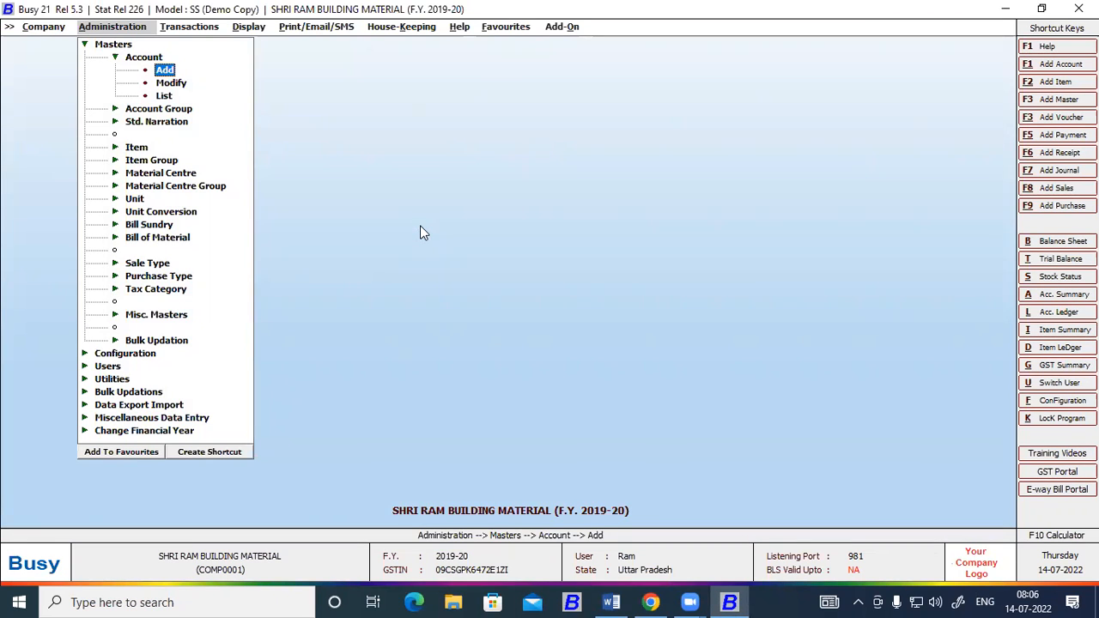
{"action": "key", "text": "Up"}
{"action": "key", "text": "Down"}
{"action": "key", "text": "Down"}
{"action": "key", "text": "Return"}
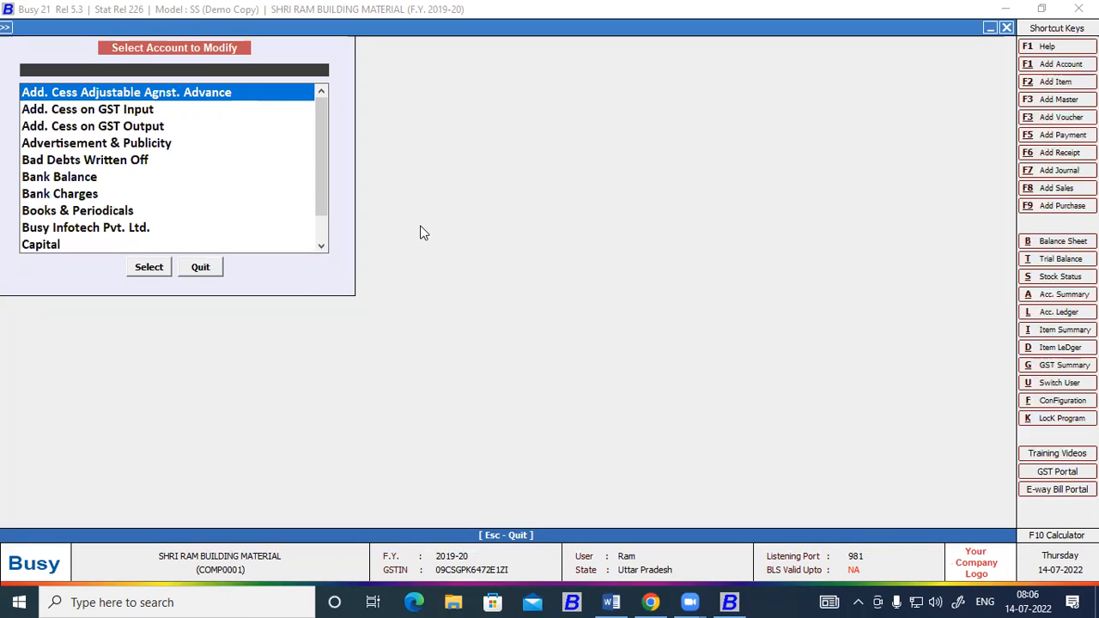
Recheck the Sales return row in the Word trial balance and open the Sales Return account for modification in Busy.
{"action": "key", "text": "alt+Tab"}
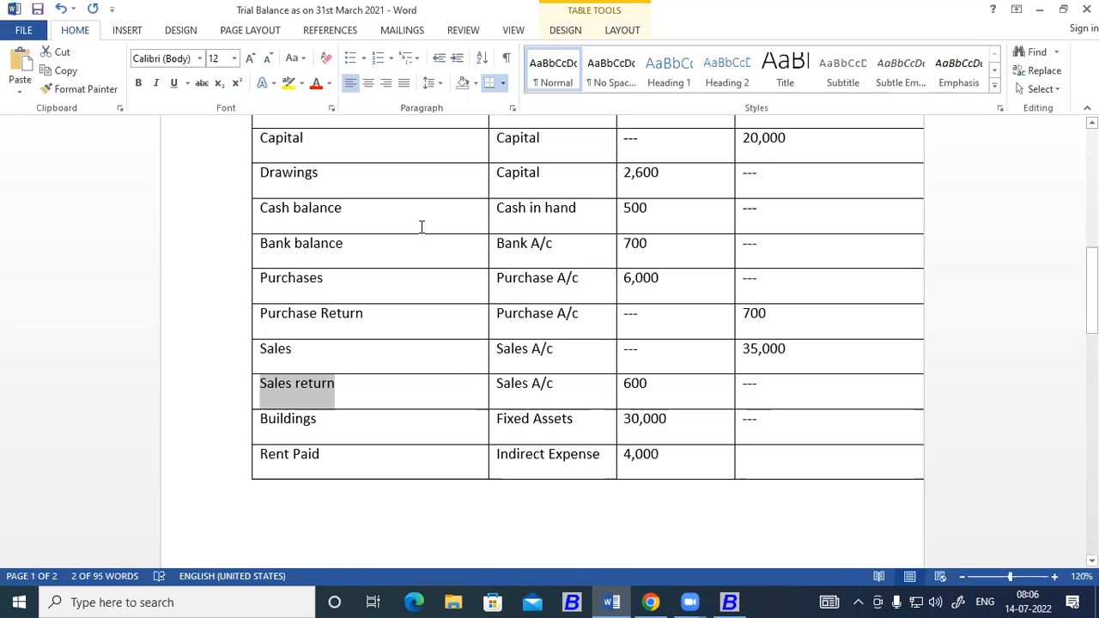
{"action": "key", "text": "alt+Tab"}
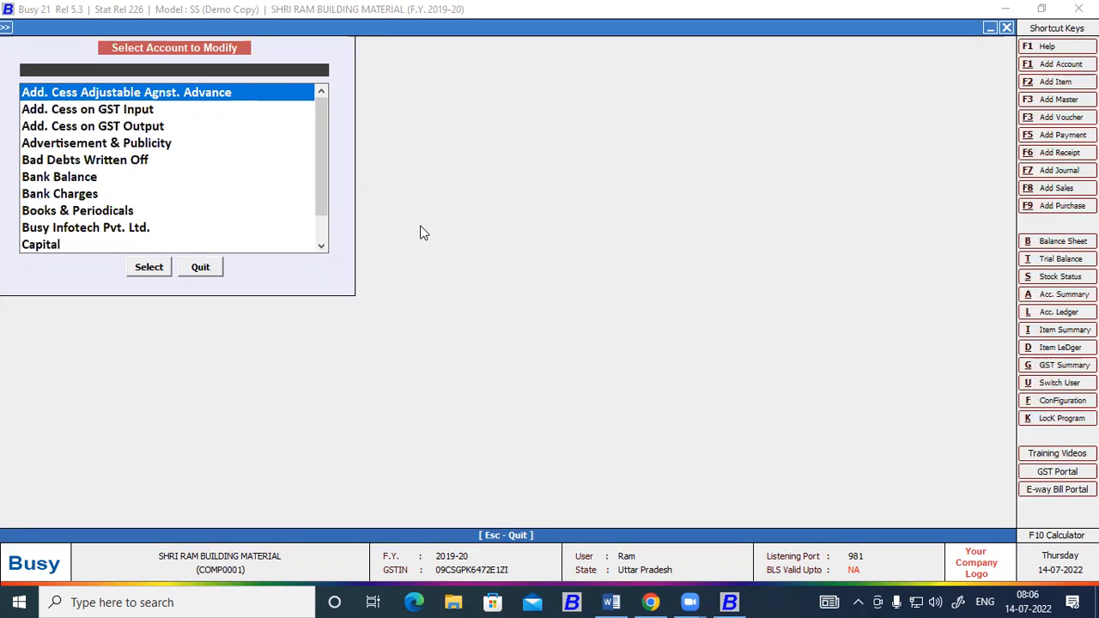
{"action": "type", "text": "sa"}
{"action": "key", "text": "Down"}
{"action": "key", "text": "Down"}
{"action": "key", "text": "Down"}
{"action": "key", "text": "Down"}
{"action": "key", "text": "Down"}
{"action": "key", "text": "Return"}
{"action": "key", "text": "Return"}
{"action": "key", "text": "Return"}
{"action": "key", "text": "Return"}
{"action": "key", "text": "Return"}
{"action": "key", "text": "Return"}
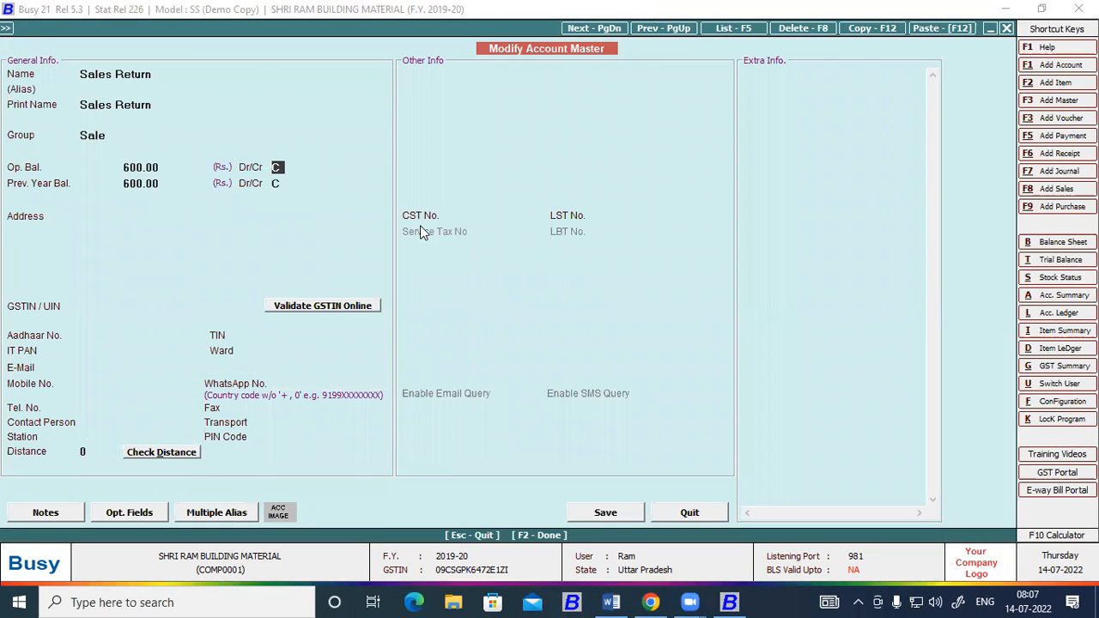
Change Sales Return's opening balance side to debit and save the account.
{"action": "key", "text": "d"}
{"action": "key", "text": "Return"}
{"action": "key", "text": "Return"}
{"action": "left_click", "coordinate": [625, 514]}
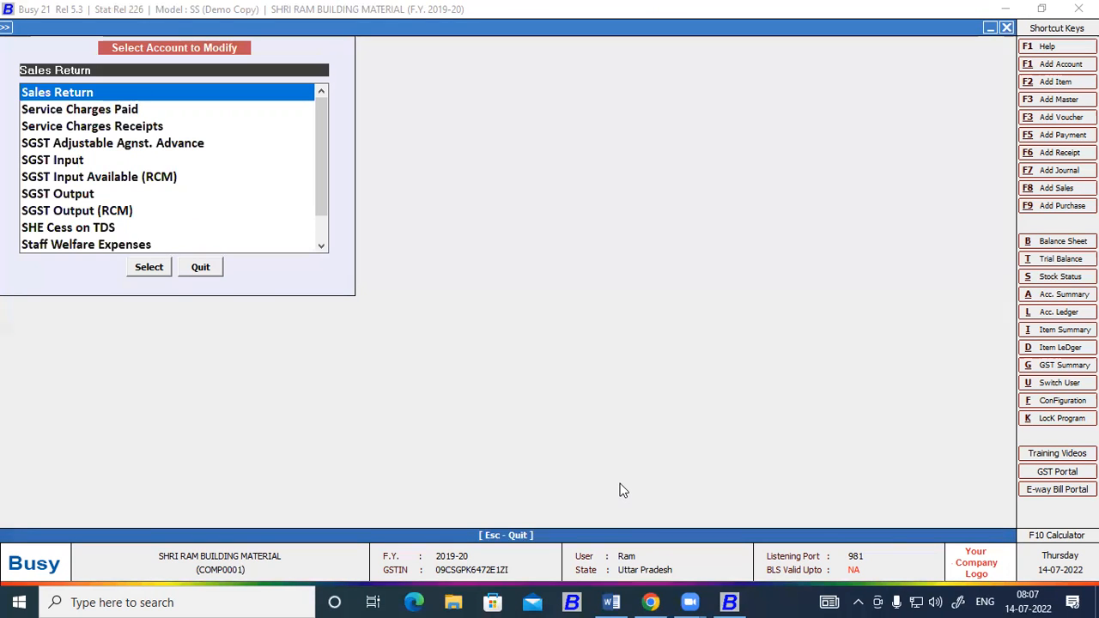
{"action": "left_click", "coordinate": [611, 602]}
{"action": "left_click", "coordinate": [613, 602]}
{"action": "key", "text": "Escape"}
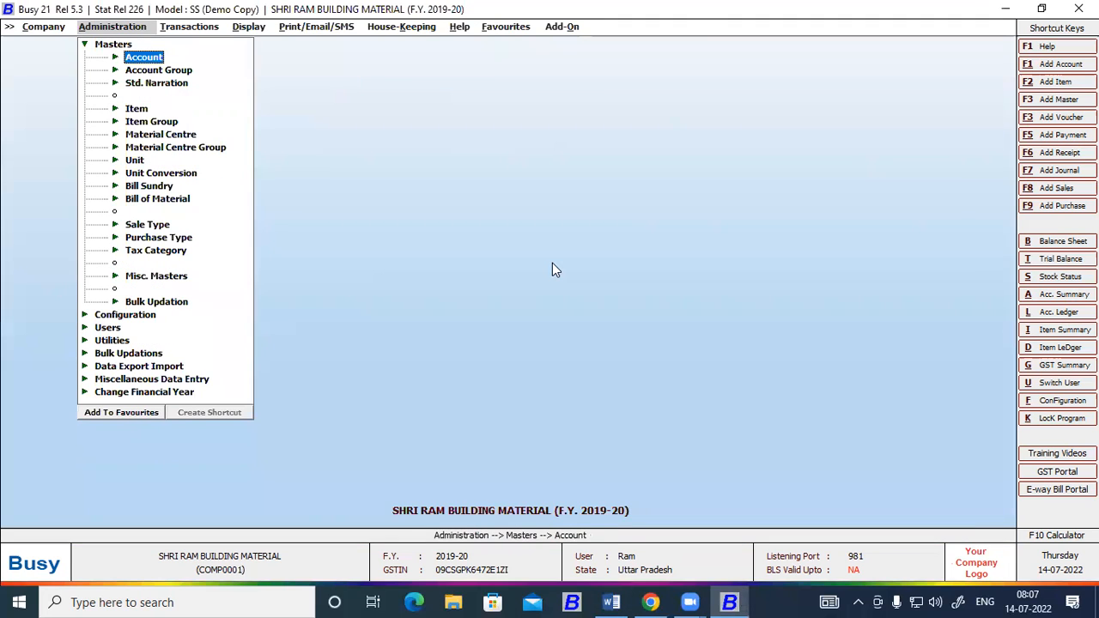
{"action": "key", "text": "Escape"}
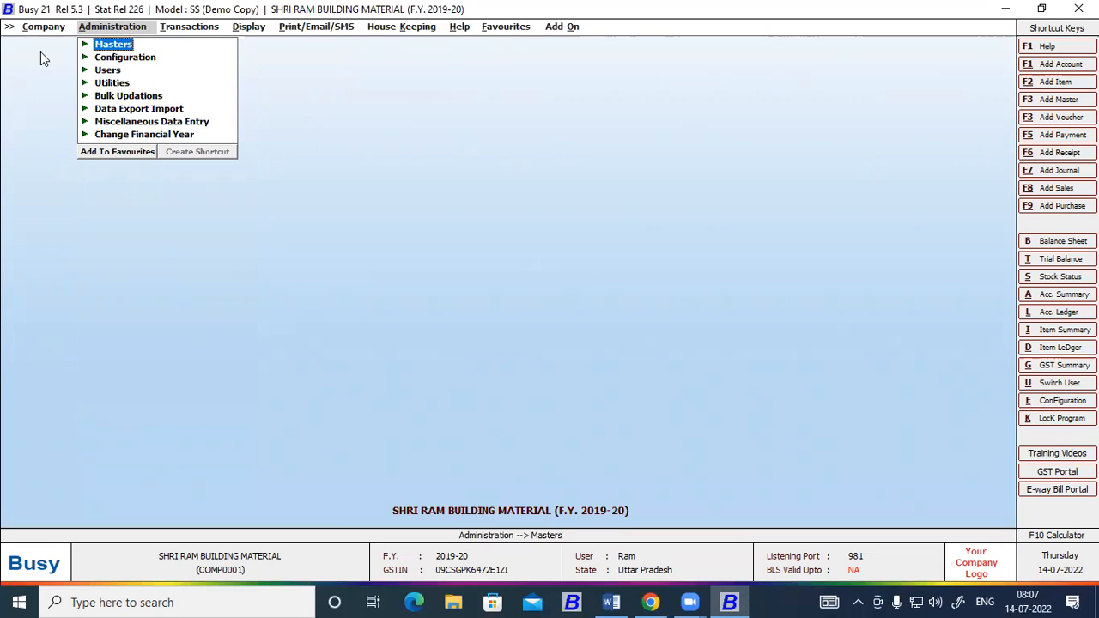
{"action": "left_click", "coordinate": [86, 43]}
{"action": "left_click", "coordinate": [135, 60]}
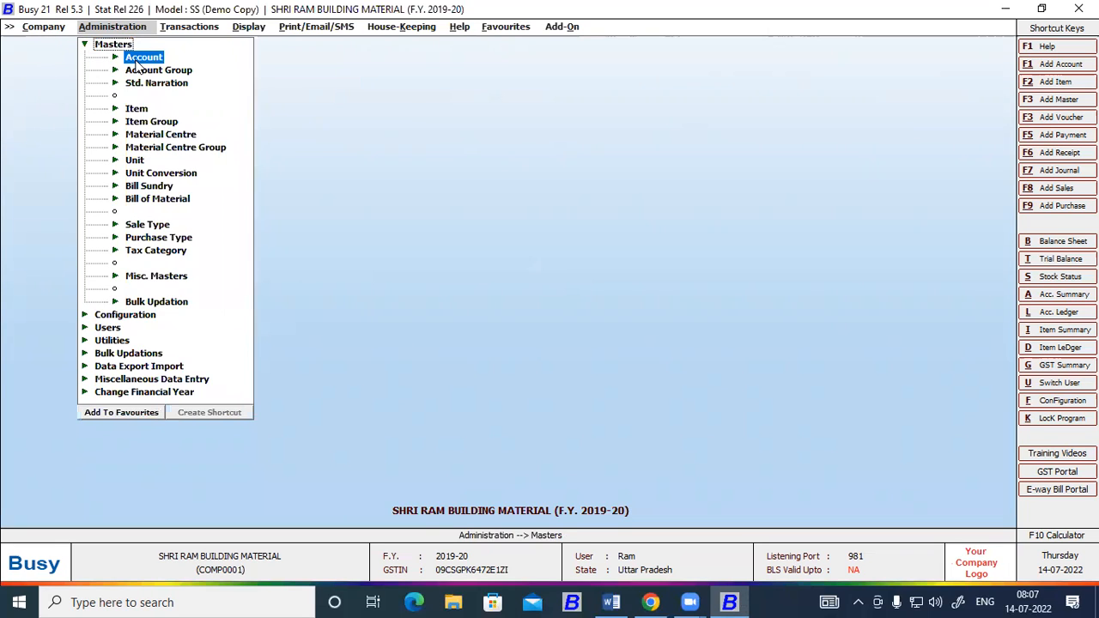
{"action": "left_click", "coordinate": [156, 74]}
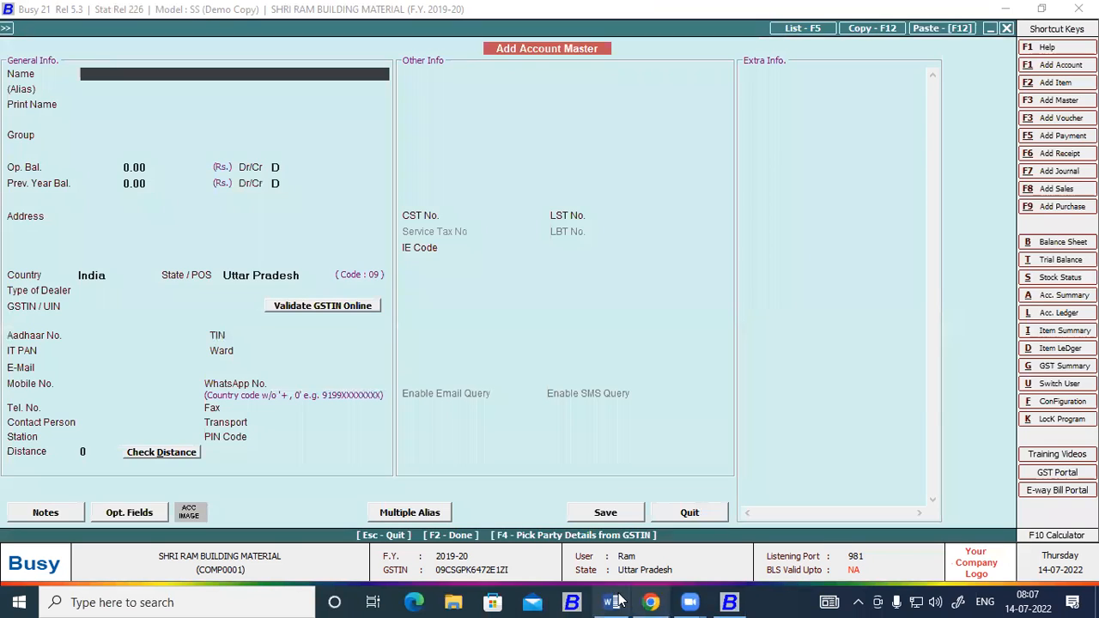
Copy the Buildings account name from the Word trial balance into the new account's name in Busy.
{"action": "key", "text": "alt+Tab"}
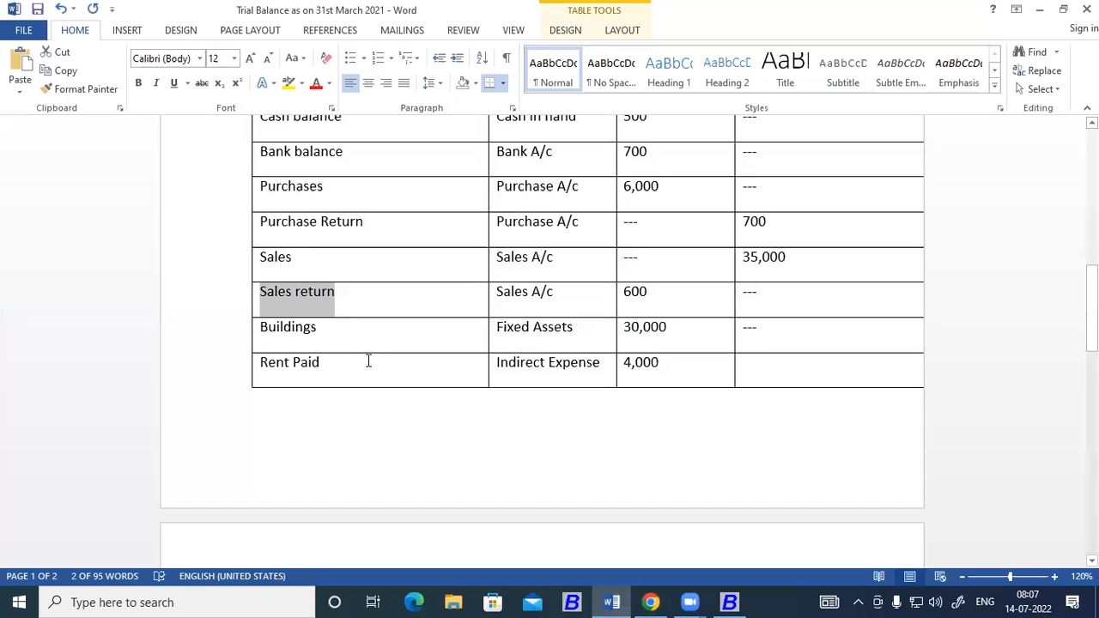
{"action": "left_click_drag", "start_coordinate": [317, 333], "coordinate": [260, 335]}
{"action": "key", "text": "ctrl+c"}
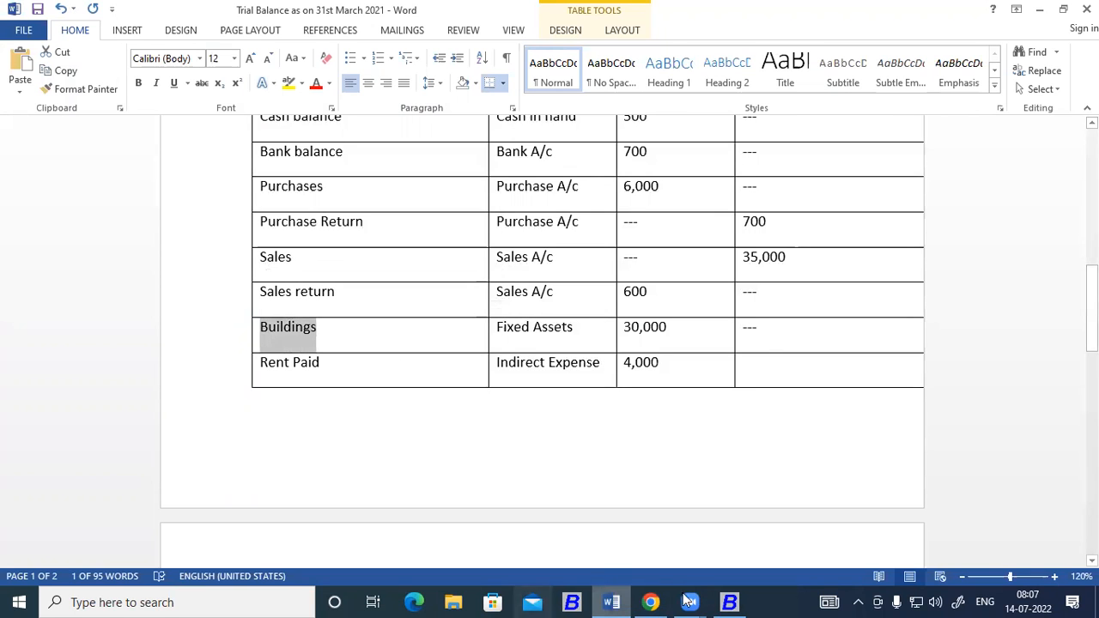
{"action": "left_click", "coordinate": [615, 601]}
{"action": "key", "text": "ctrl+v"}
{"action": "key", "text": "Return"}
{"action": "key", "text": "Return"}
{"action": "key", "text": "Return"}
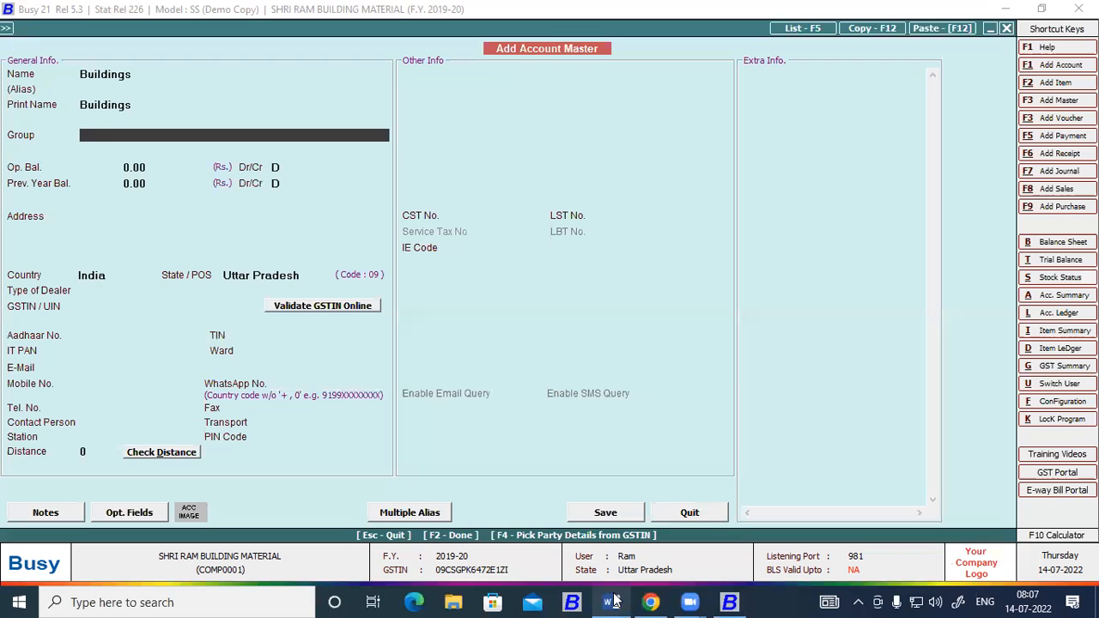
Assign the Buildings account to the Fixed Assets group.
{"action": "type", "text": "fi"}
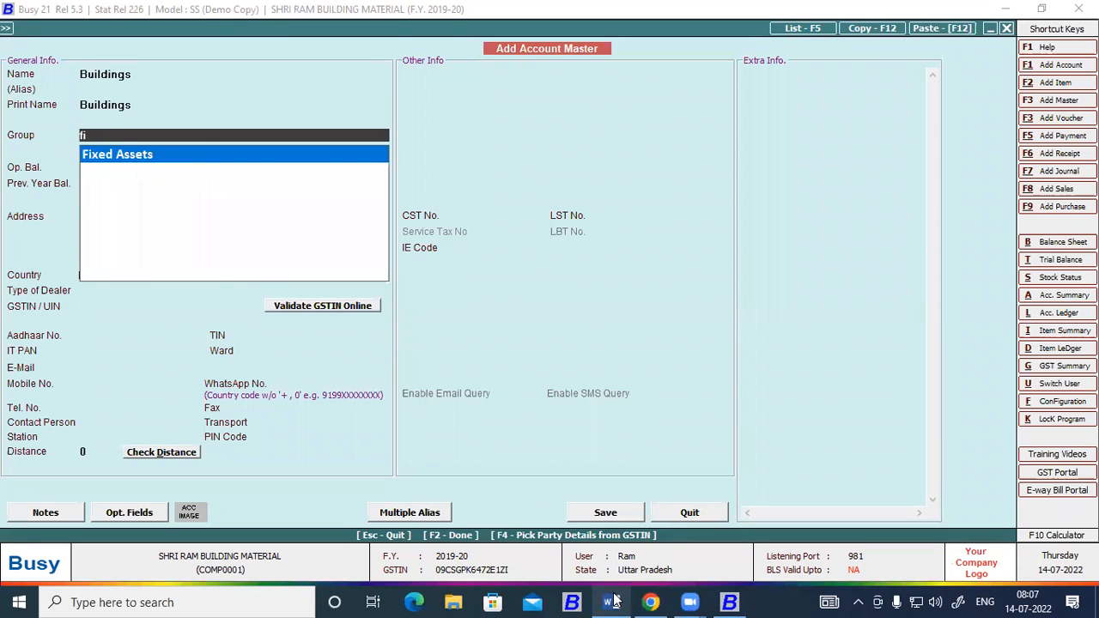
{"action": "key", "text": "Return"}
Enter 30,000 as the Buildings account's debit opening balance and save the account.
{"action": "key", "text": "Return"}
{"action": "key", "text": "Return"}
{"action": "key", "text": "Return"}
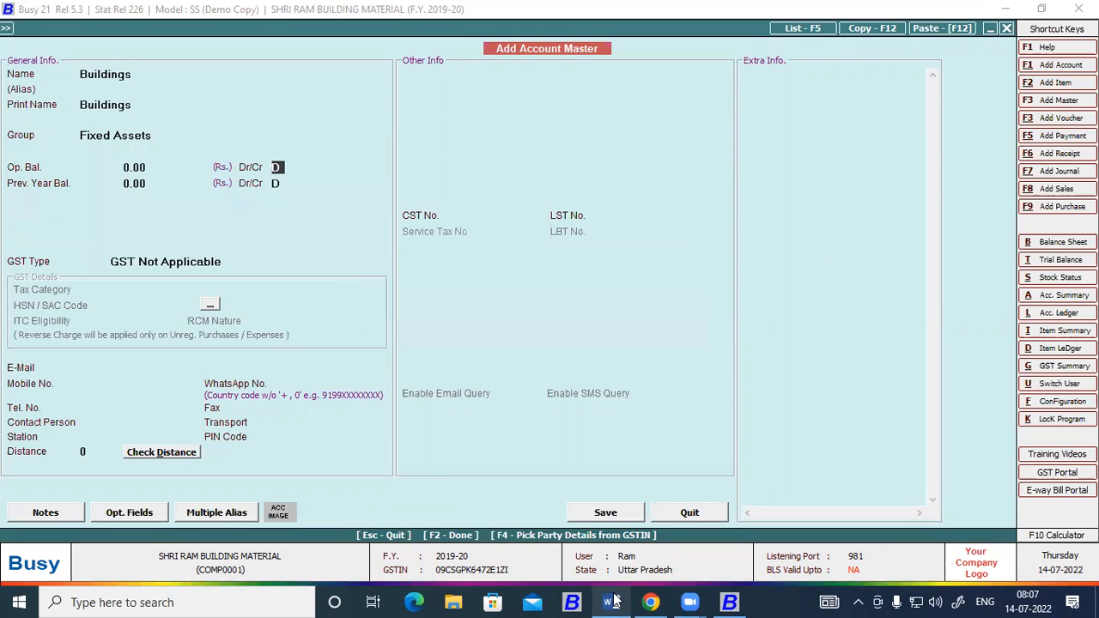
{"action": "key", "text": "shift+Tab"}
{"action": "type", "text": "30,000"}
{"action": "key", "text": "Return"}
{"action": "key", "text": "Return"}
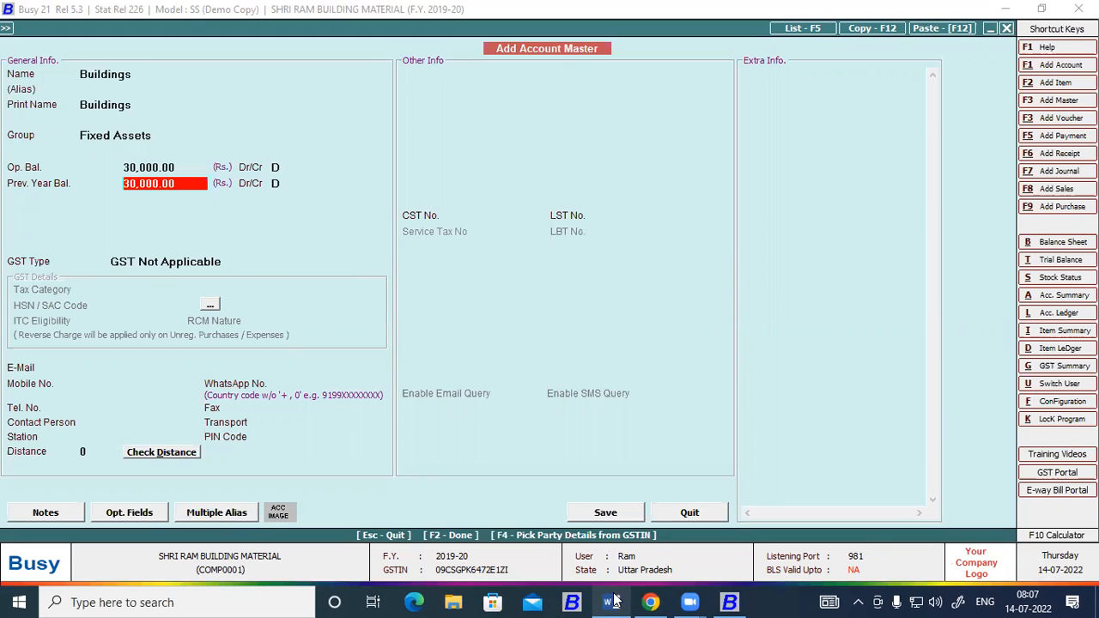
{"action": "key", "text": "F2"}
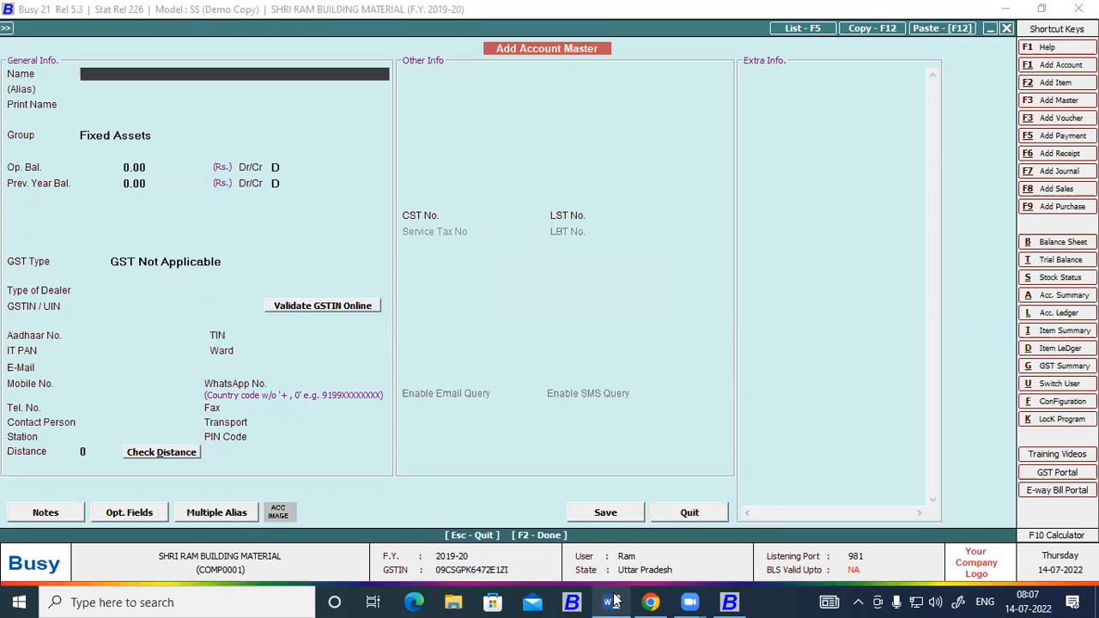
Copy the Rent Paid account name from the Word trial balance into the new account's name in Busy.
{"action": "left_click", "coordinate": [610, 602]}
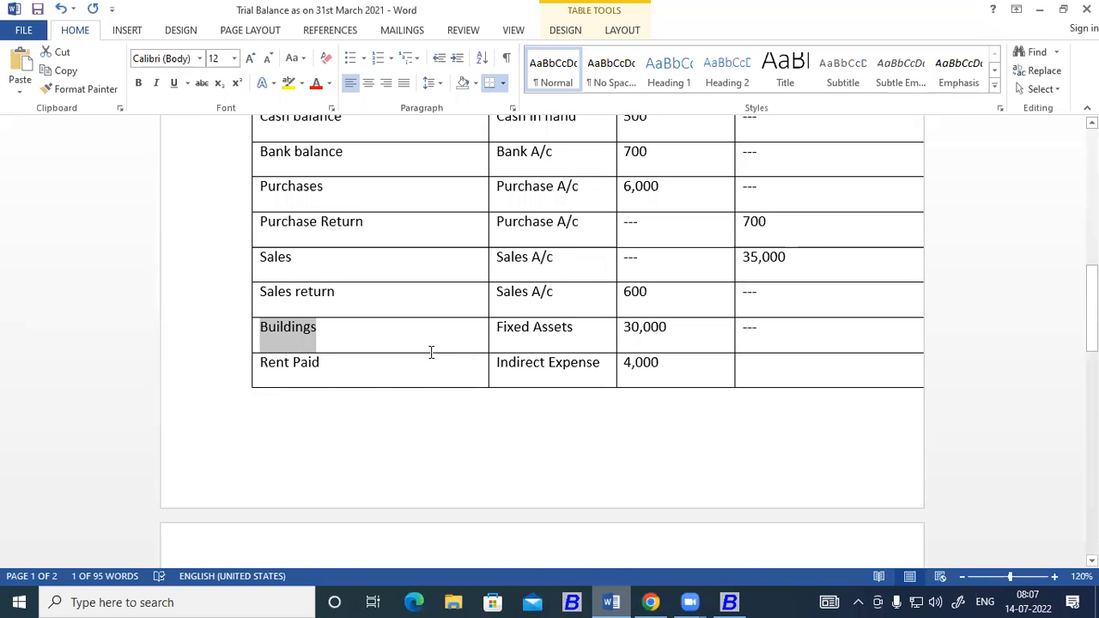
{"action": "scroll", "coordinate": [329, 275], "scroll_direction": "down", "scroll_amount": 2}
{"action": "left_click_drag", "start_coordinate": [329, 275], "coordinate": [262, 275]}
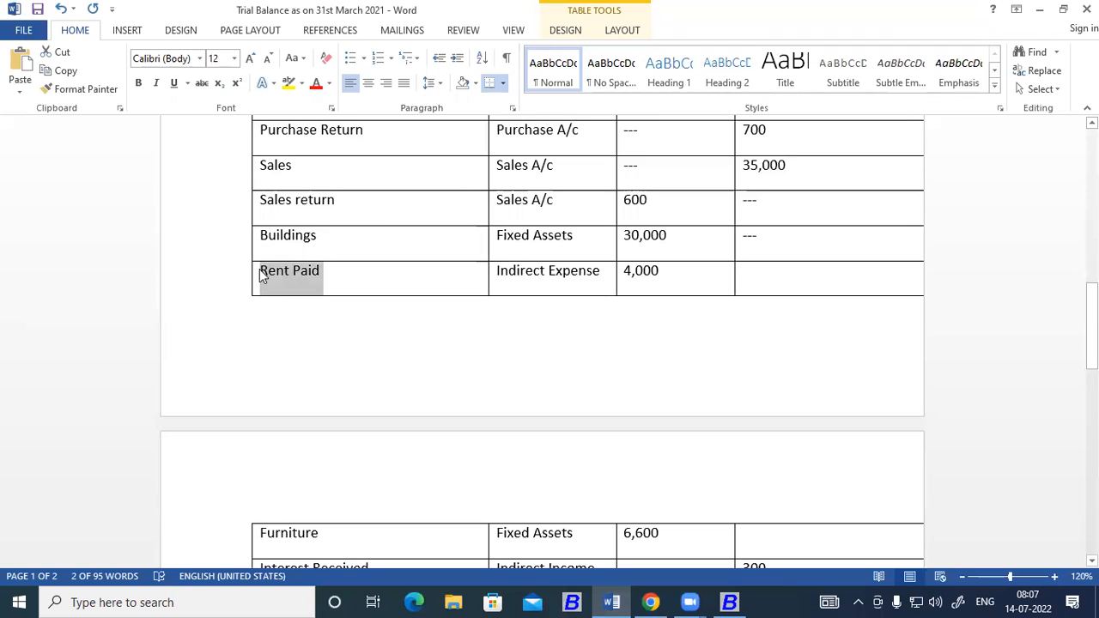
{"action": "left_click", "coordinate": [732, 602]}
{"action": "key", "text": "Return"}
{"action": "key", "text": "Return"}
{"action": "key", "text": "Return"}
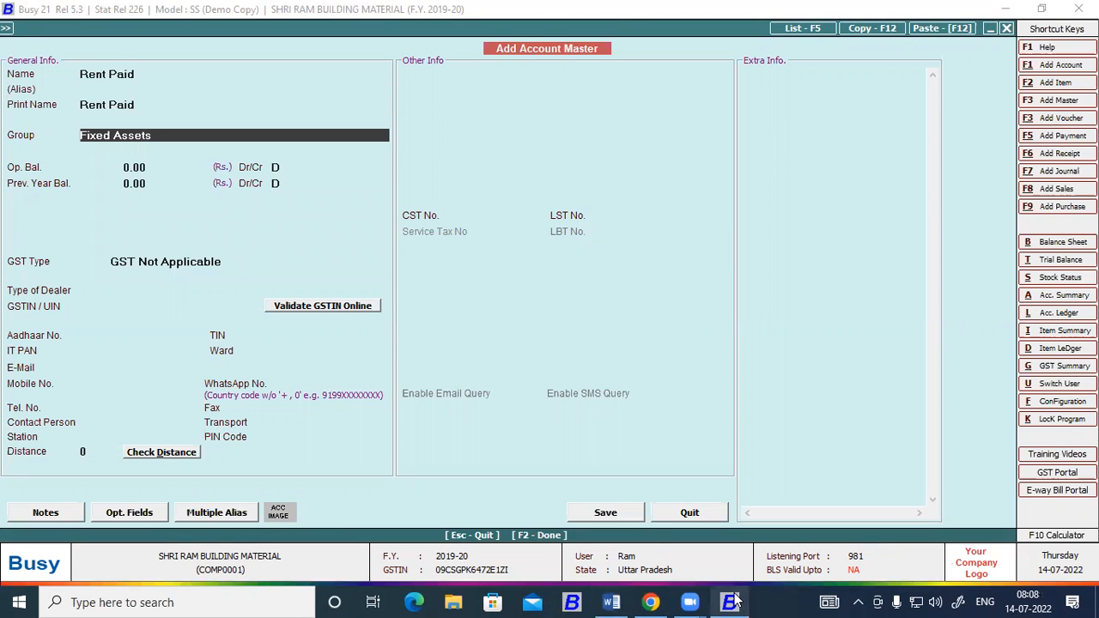
Assign the Rent Paid account to the Expenses (Indirect/Admn.) group.
{"action": "type", "text": "in"}
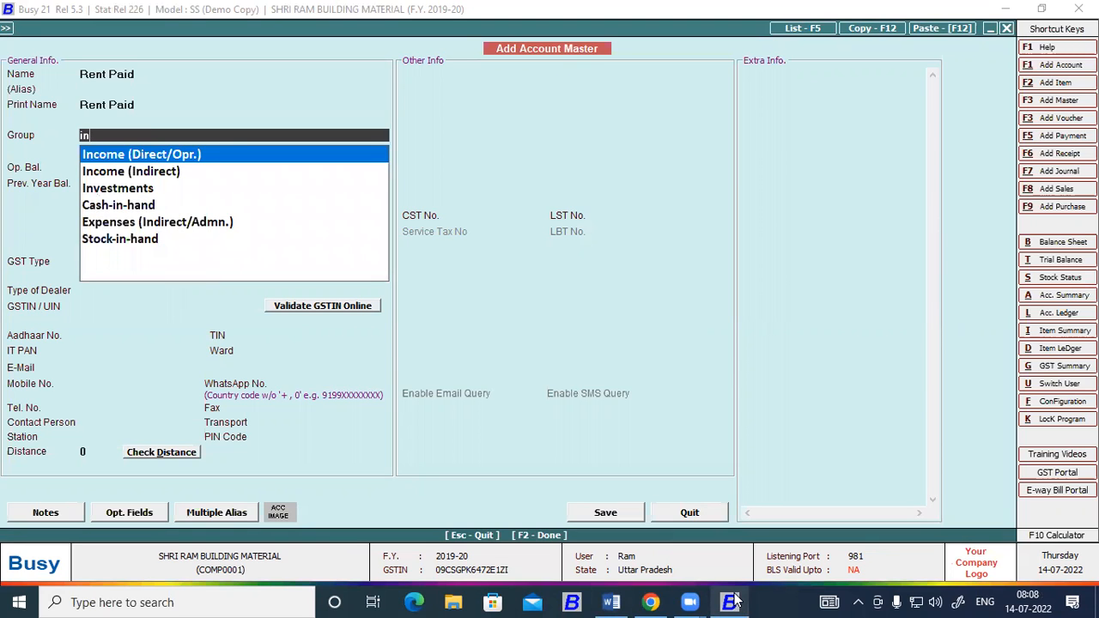
{"action": "key", "text": "Down"}
{"action": "key", "text": "Down"}
{"action": "key", "text": "Down"}
{"action": "key", "text": "Down"}
{"action": "key", "text": "Return"}
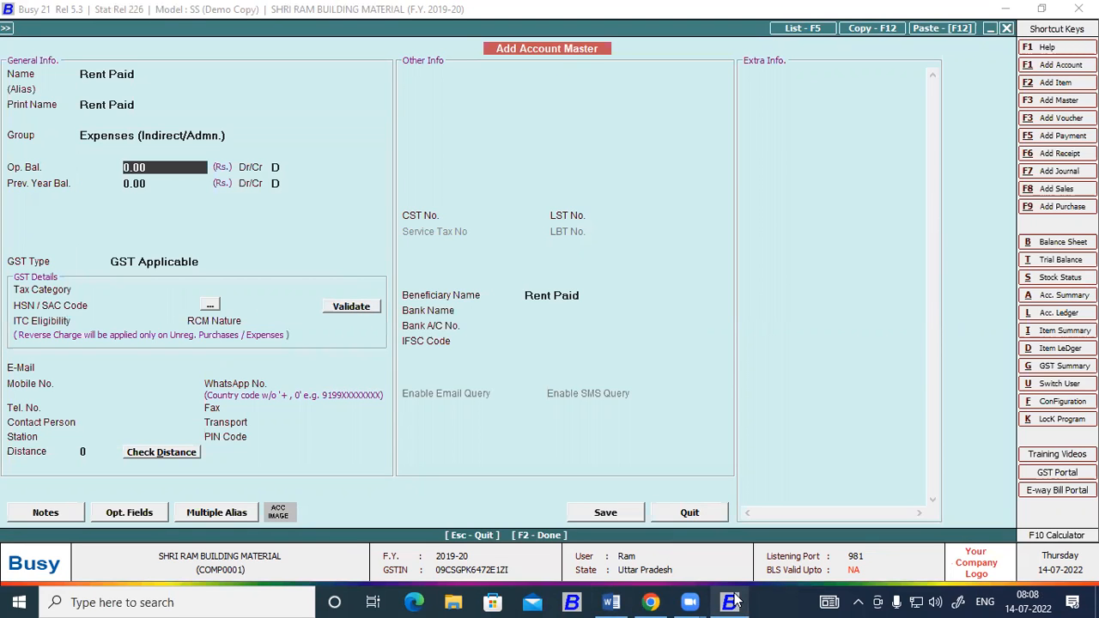
Look up the Rent Paid amount in the Word trial balance and enter 4,000 as its debit opening balance in Busy.
{"action": "left_click", "coordinate": [732, 602]}
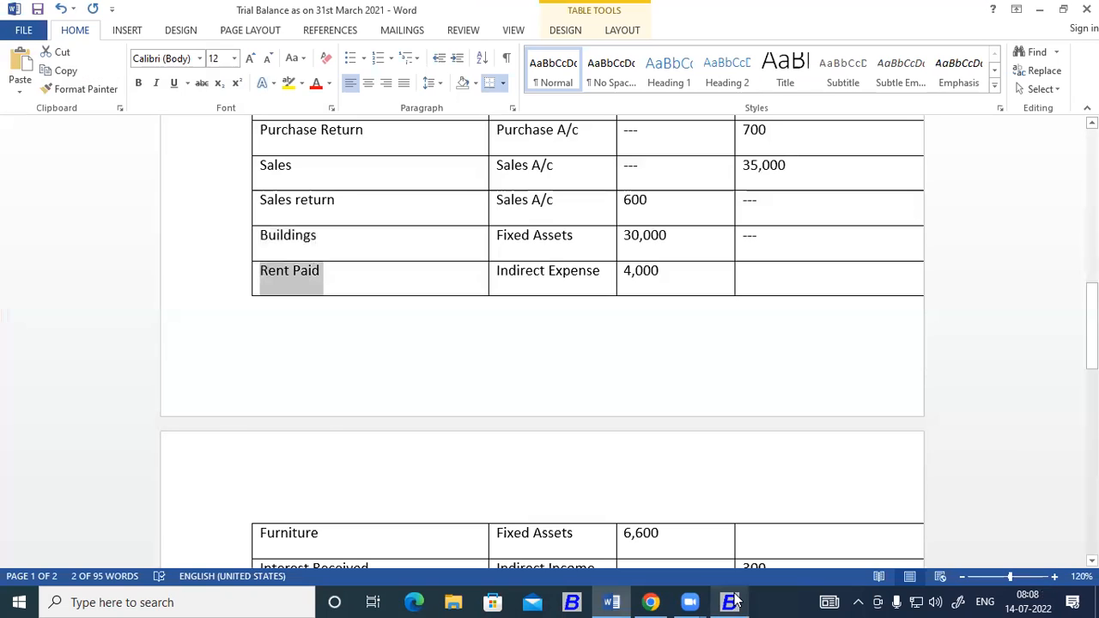
{"action": "left_click", "coordinate": [732, 602]}
{"action": "type", "text": "4000"}
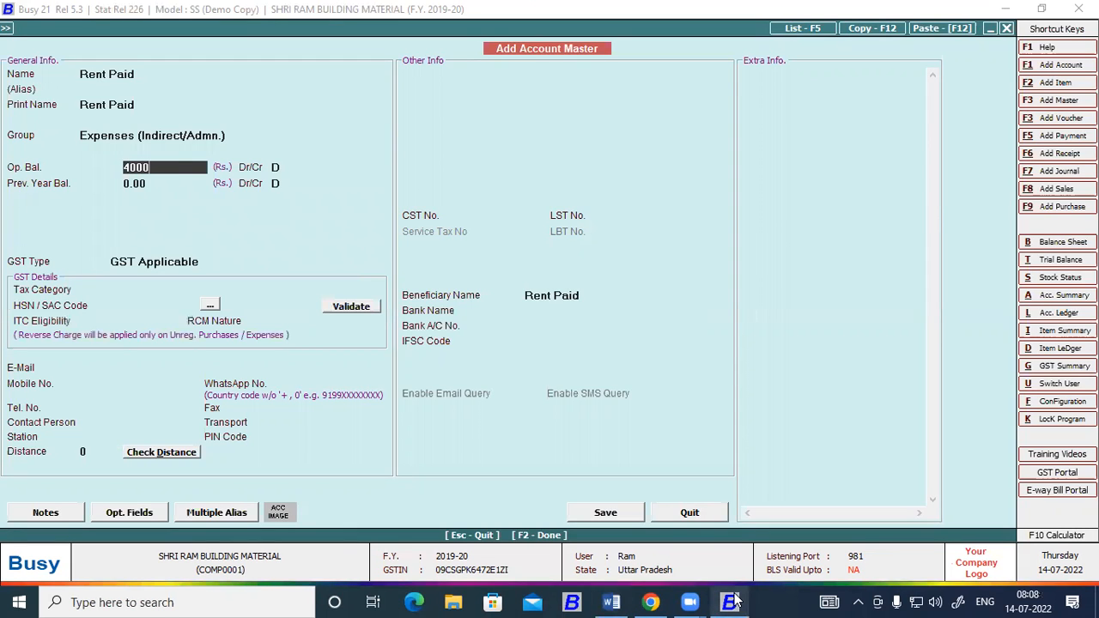
{"action": "key", "text": "Return"}
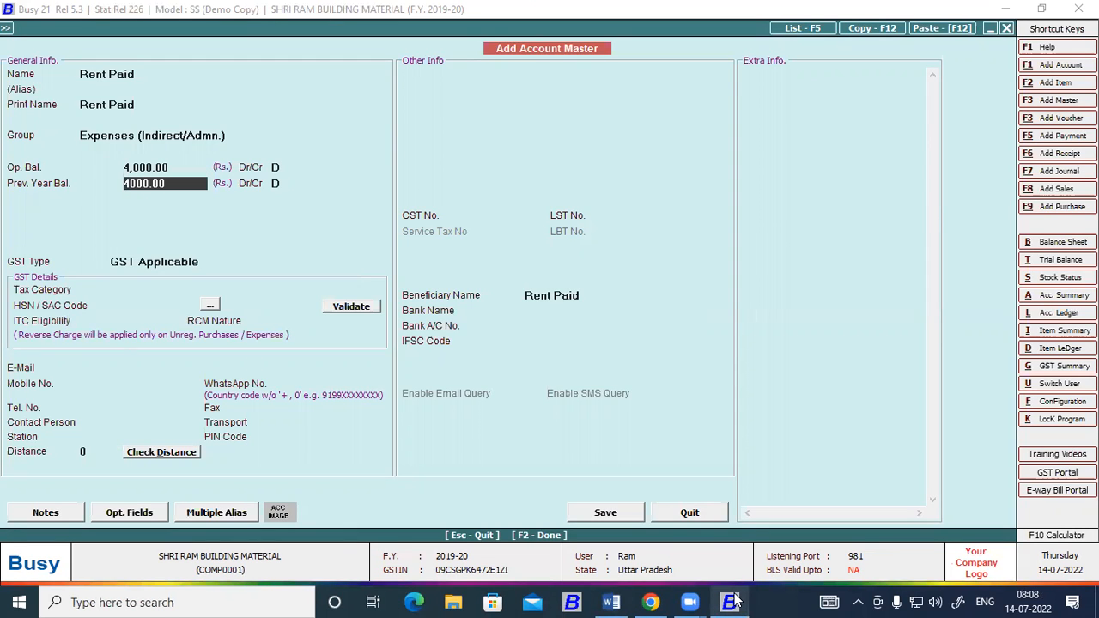
Save the Rent Paid account and copy the Furniture name from the Word trial balance into the new account's name in Busy.
{"action": "key", "text": "F2"}
{"action": "key", "text": "Return"}
{"action": "left_click", "coordinate": [732, 602]}
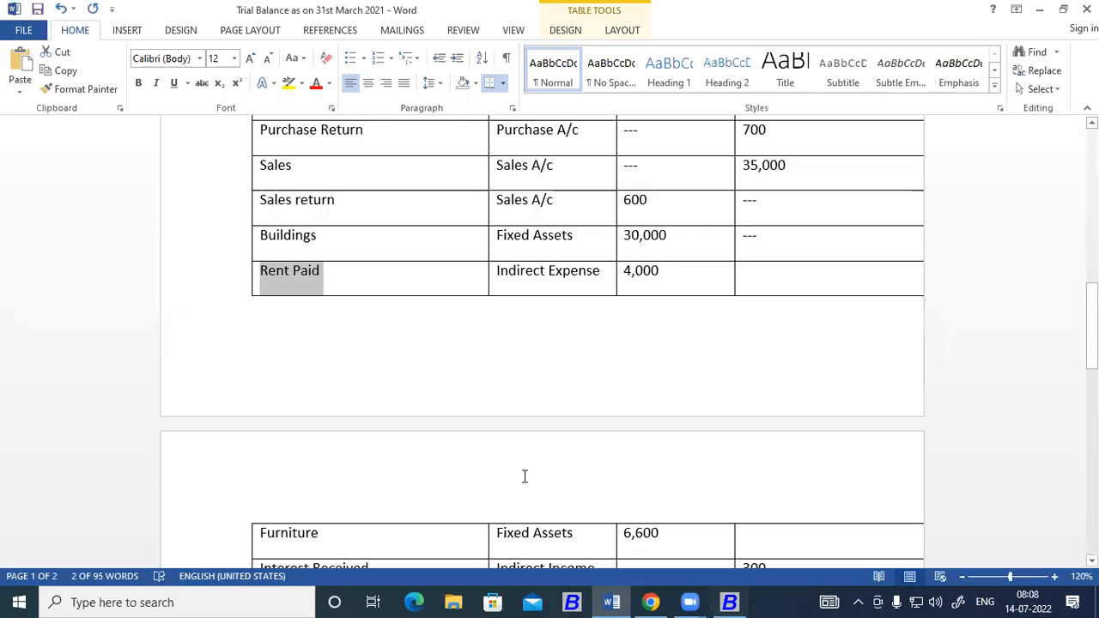
{"action": "scroll", "coordinate": [434, 422], "scroll_direction": "down", "scroll_amount": 3}
{"action": "left_click", "coordinate": [325, 400]}
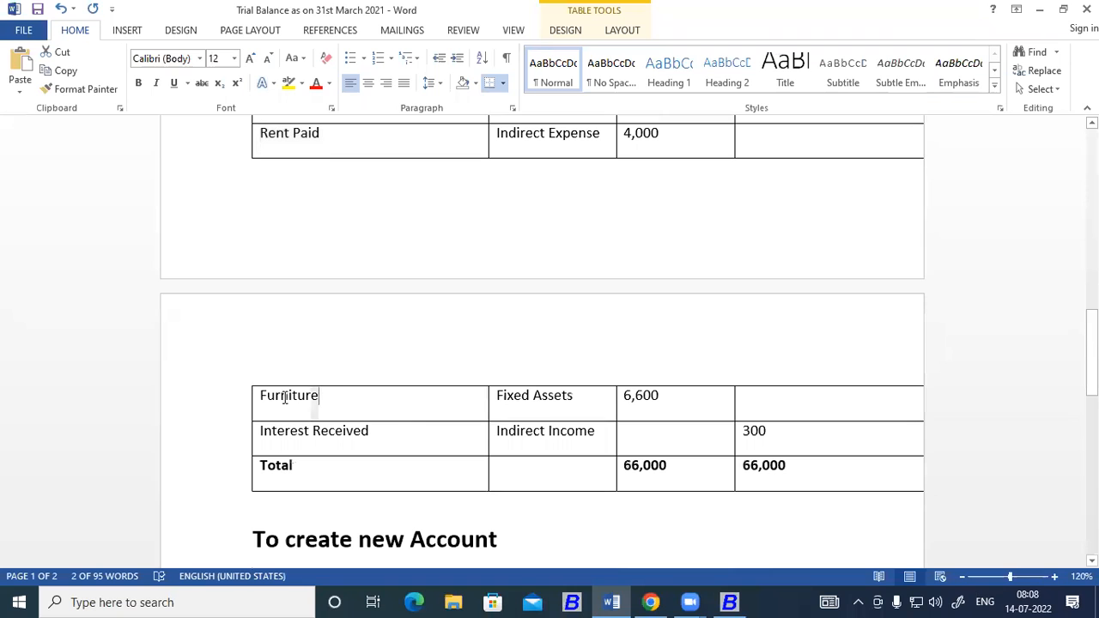
{"action": "double_click", "coordinate": [285, 398]}
{"action": "key", "text": "ctrl+c"}
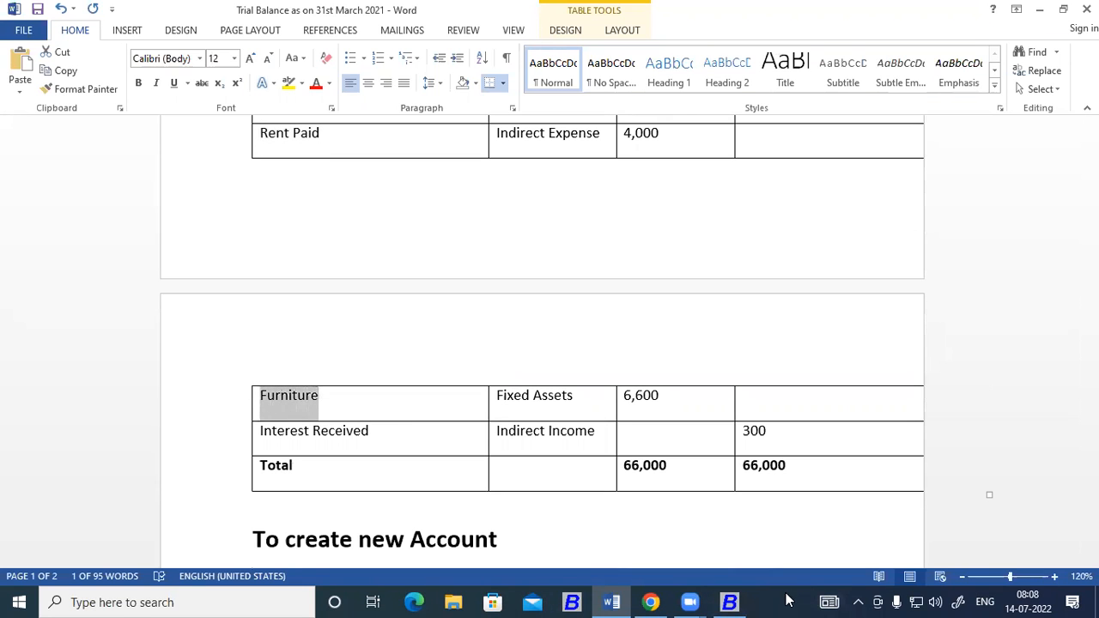
{"action": "left_click", "coordinate": [730, 601]}
{"action": "key", "text": "ctrl+v"}
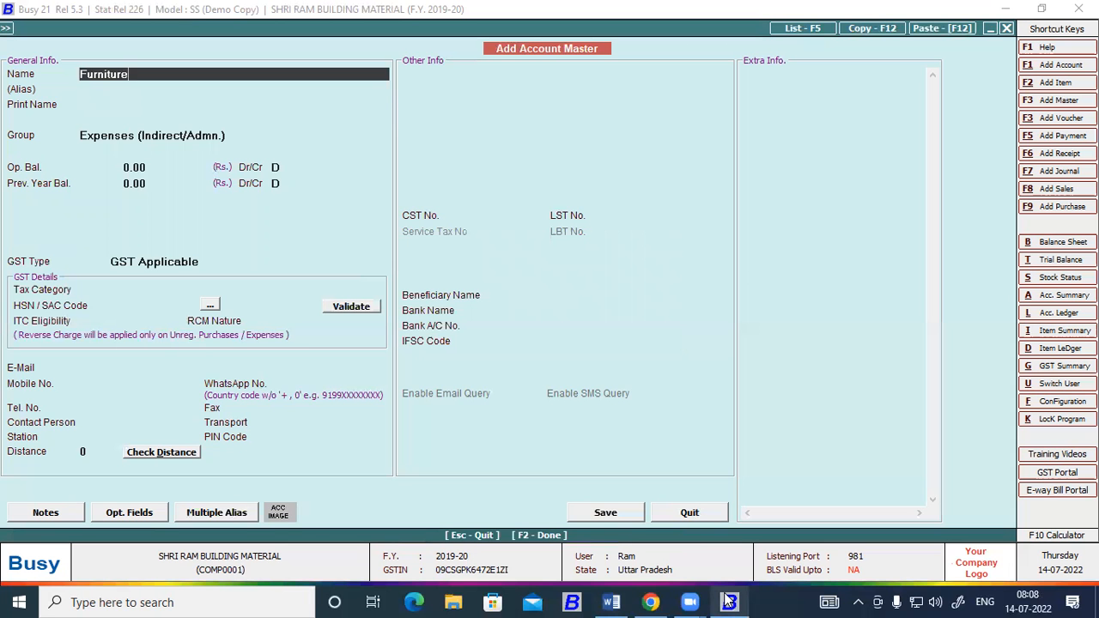
Assign the Furniture account to the Fixed Assets group.
{"action": "key", "text": "Return"}
{"action": "key", "text": "Return"}
{"action": "key", "text": "Return"}
{"action": "type", "text": "fi"}
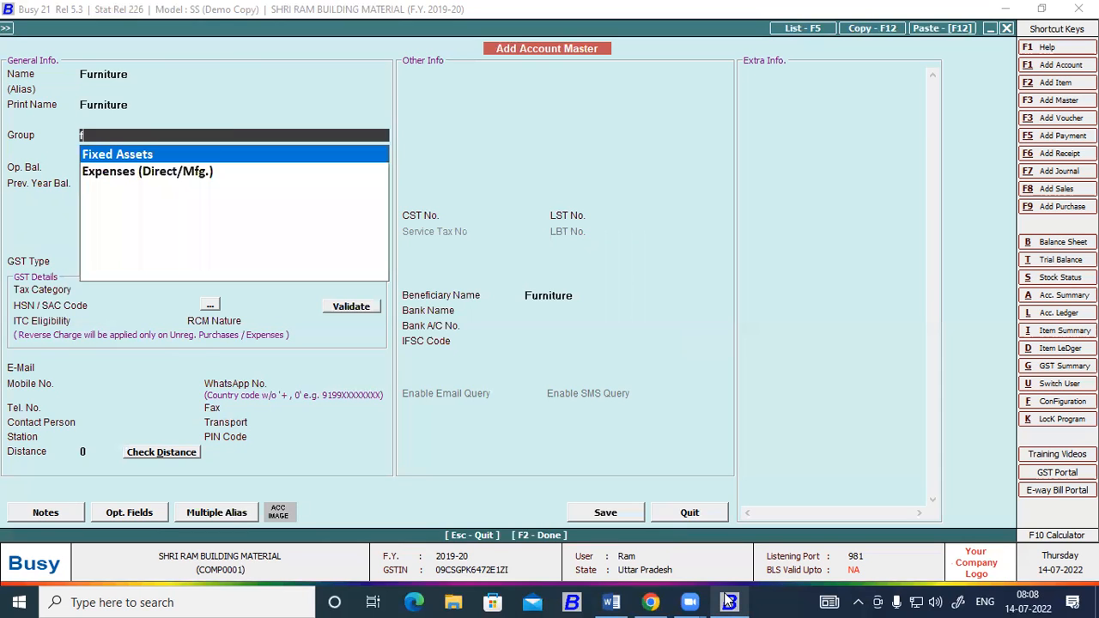
Enter 6,600 as the Furniture account's debit opening balance and save the account.
{"action": "key", "text": "Return"}
{"action": "key", "text": "Return"}
{"action": "key", "text": "Return"}
{"action": "key", "text": "Return"}
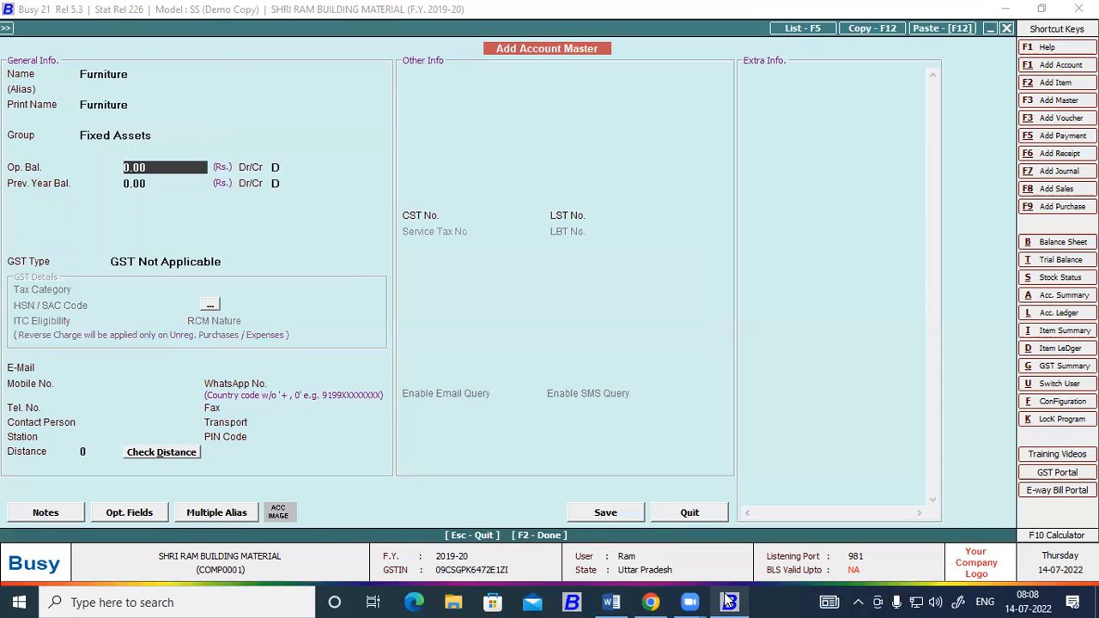
{"action": "type", "text": "6600"}
{"action": "key", "text": "Return"}
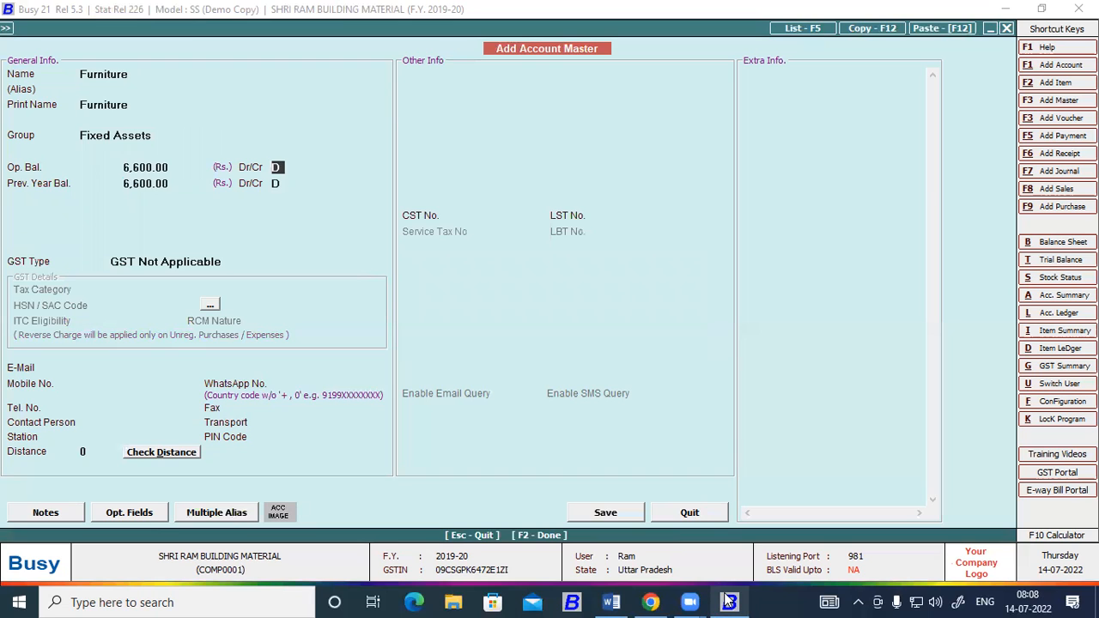
{"action": "key", "text": "Return"}
{"action": "key", "text": "F2"}
Copy the Interest Received name from the Word trial balance into a new Busy account and assign it to the Income (Indirect) group.
{"action": "left_click", "coordinate": [729, 602]}
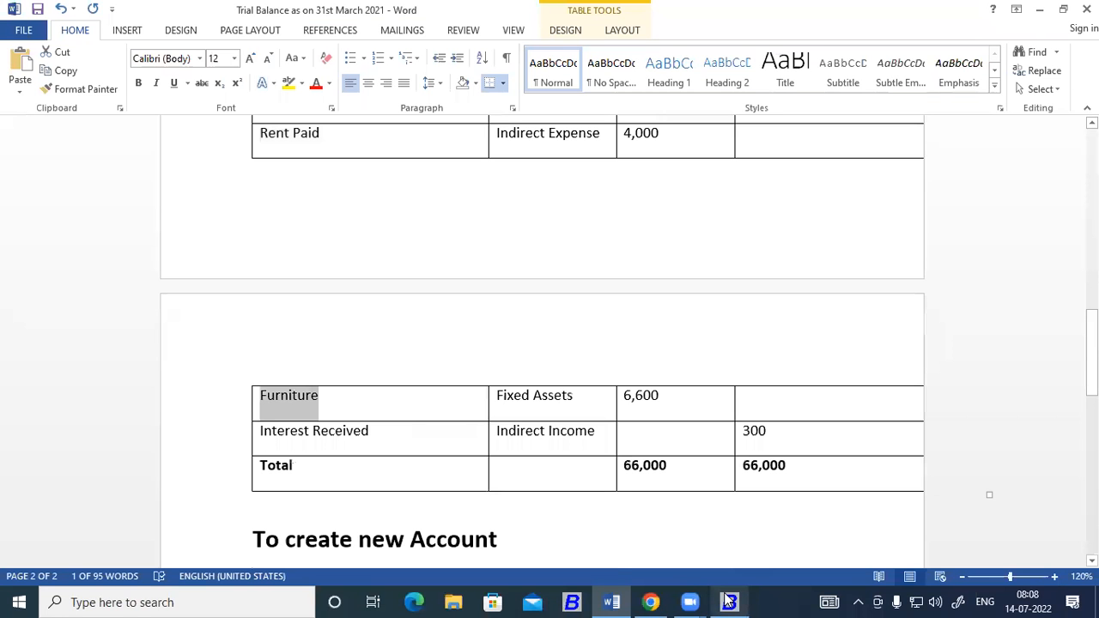
{"action": "scroll", "coordinate": [478, 396], "scroll_direction": "down", "scroll_amount": 1}
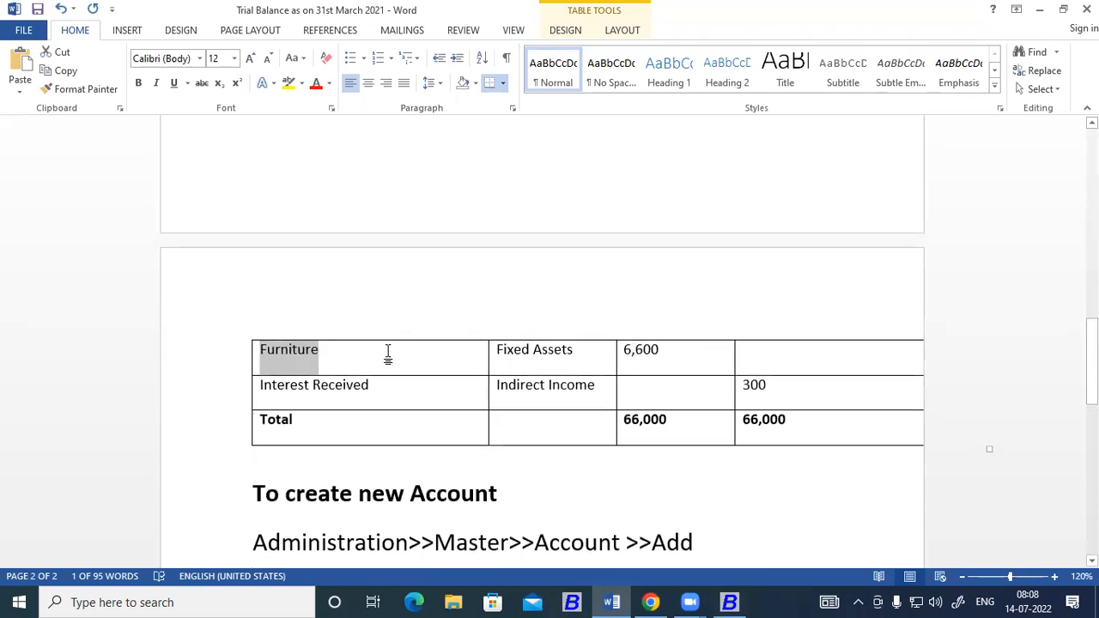
{"action": "left_click_drag", "start_coordinate": [375, 384], "coordinate": [270, 393]}
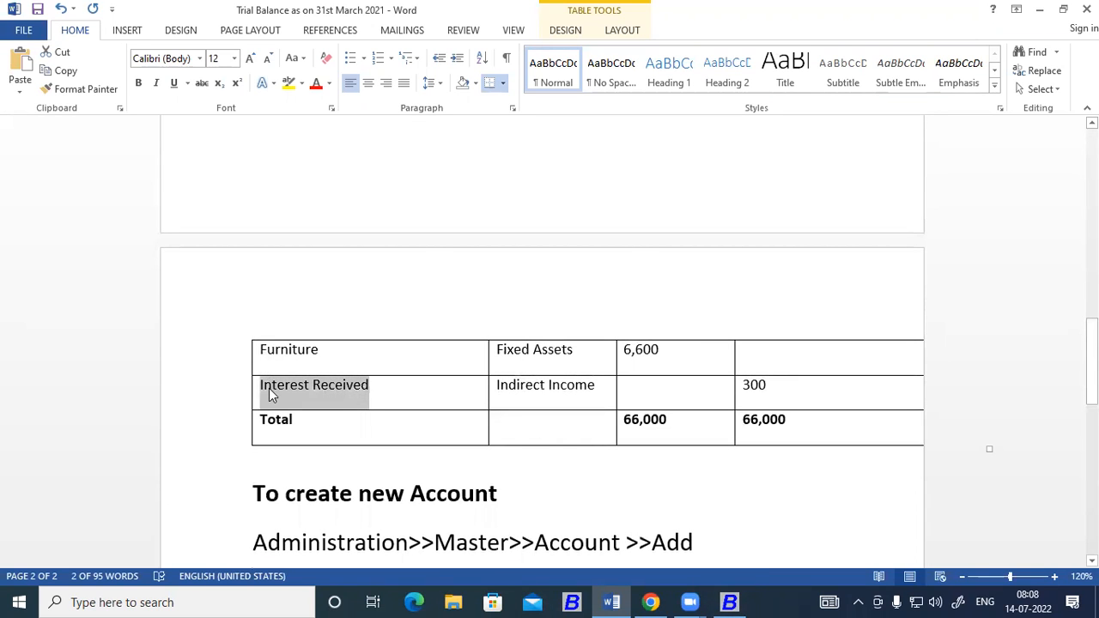
{"action": "left_click", "coordinate": [728, 601]}
{"action": "type", "text": "in"}
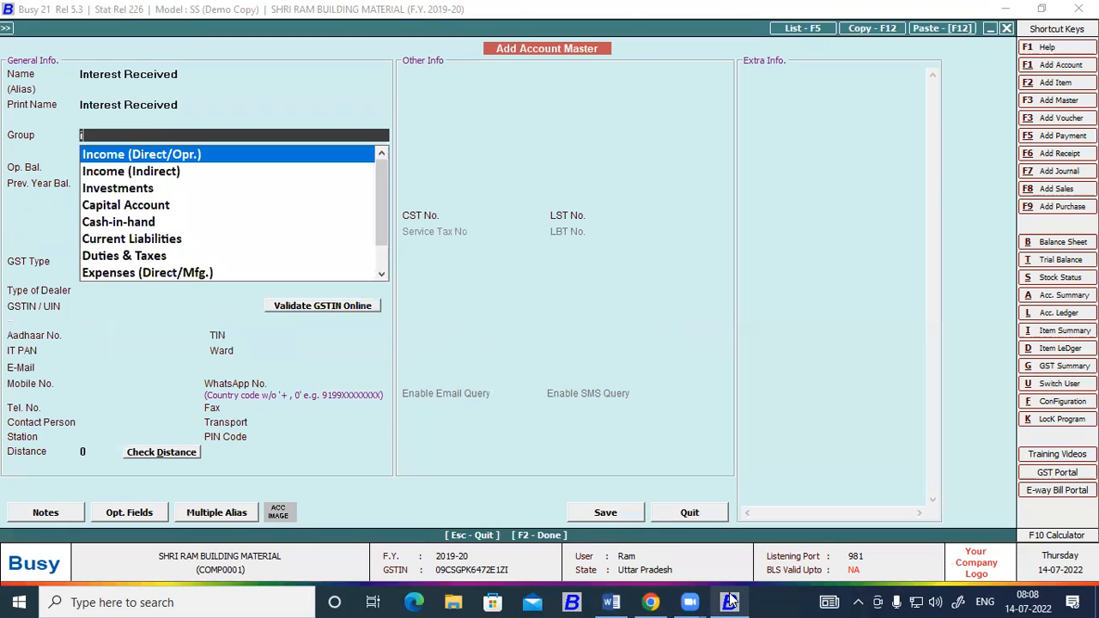
{"action": "key", "text": "Down"}
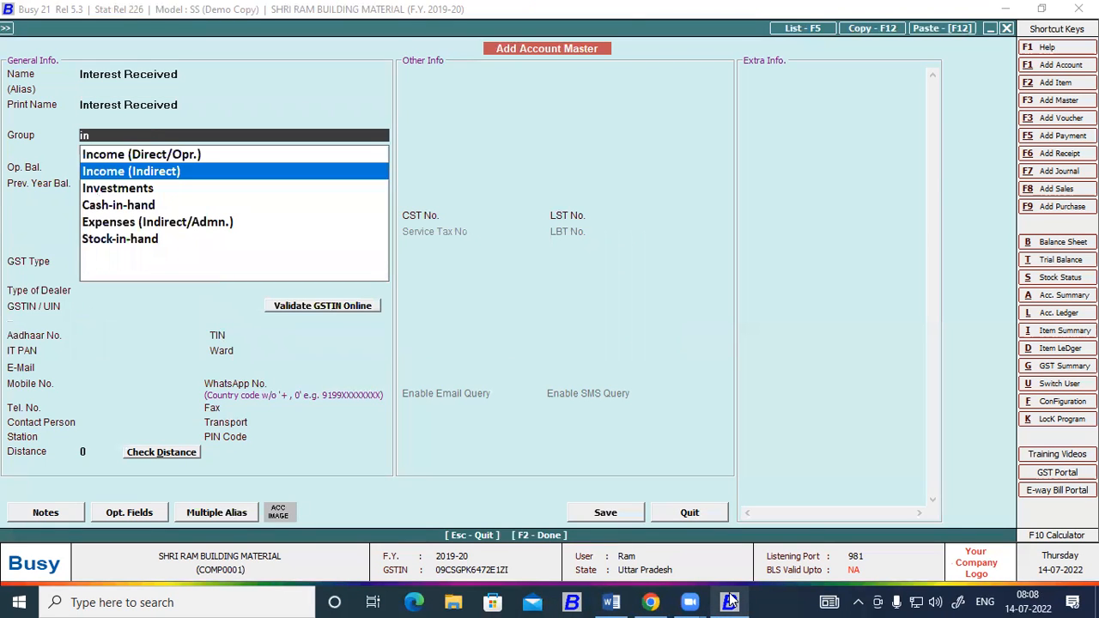
{"action": "key", "text": "Return"}
Check the Interest Received amount in the Word trial balance and enter 300 as its credit opening balance in Busy.
{"action": "left_click", "coordinate": [729, 601]}
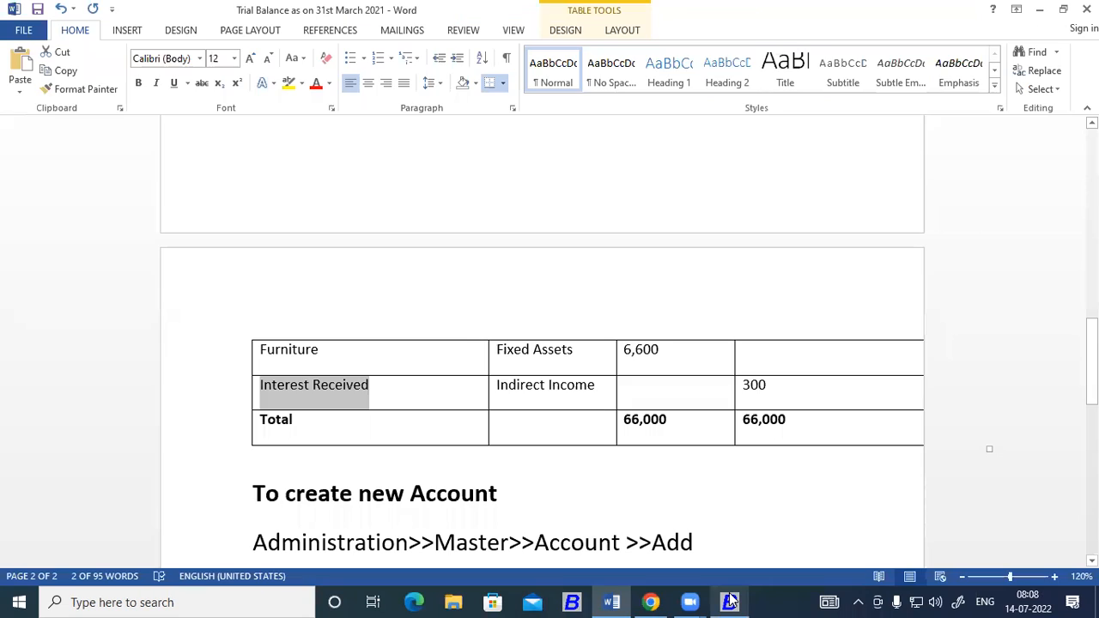
{"action": "left_click", "coordinate": [729, 601]}
{"action": "type", "text": "300"}
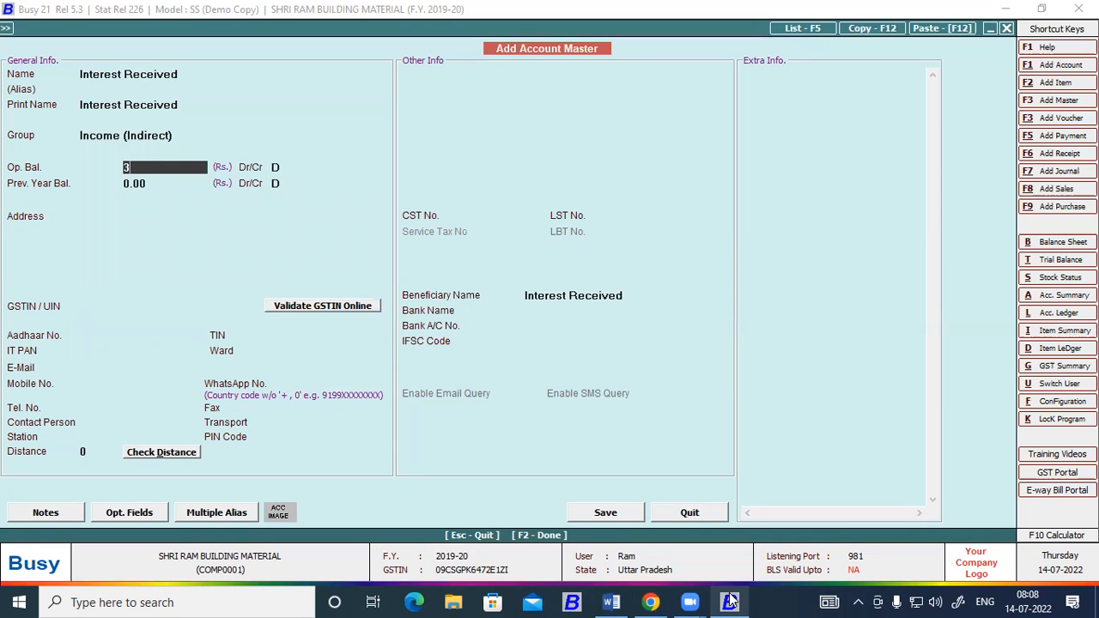
{"action": "key", "text": "Return"}
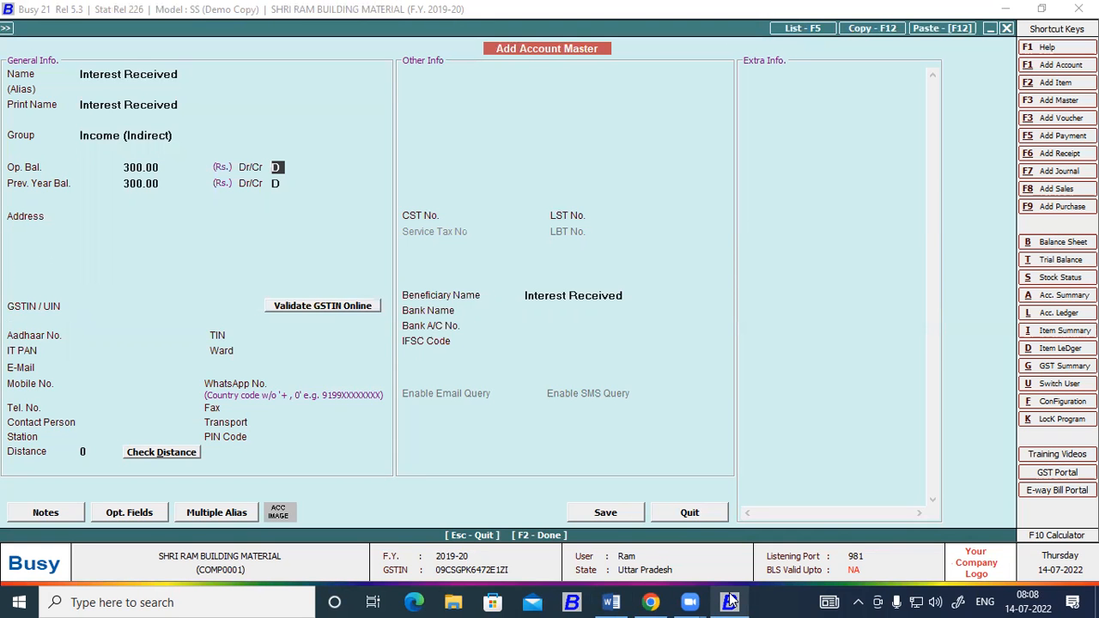
{"action": "type", "text": "C"}
{"action": "key", "text": "Return"}
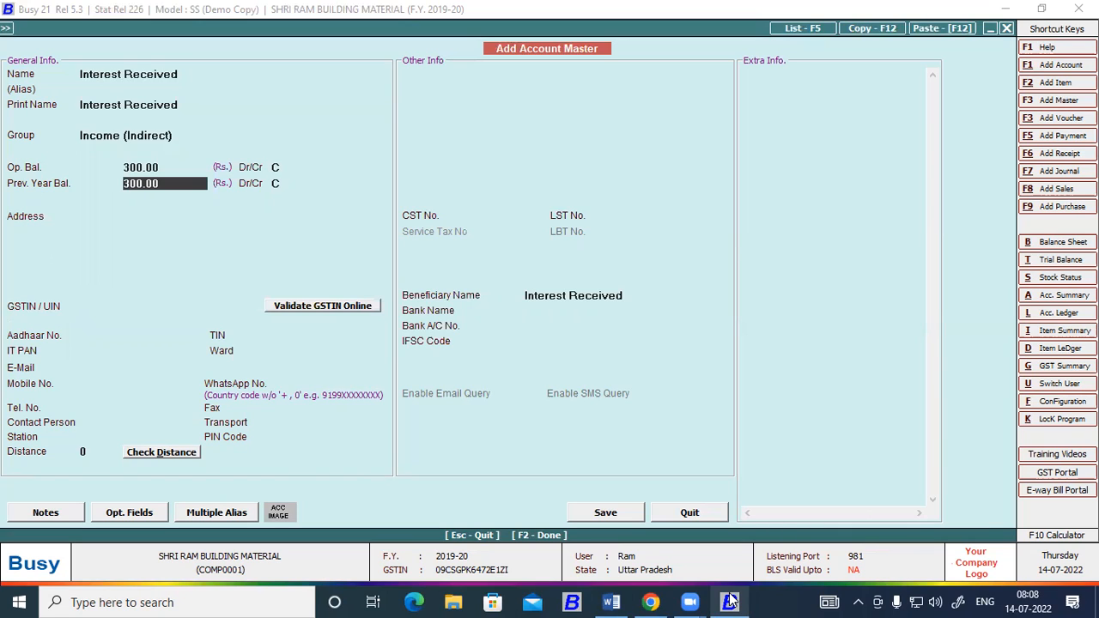
Reselect Income (Indirect) as the Interest Received account's group.
{"action": "key", "text": "Up"}
{"action": "key", "text": "Up"}
{"action": "key", "text": "Up"}
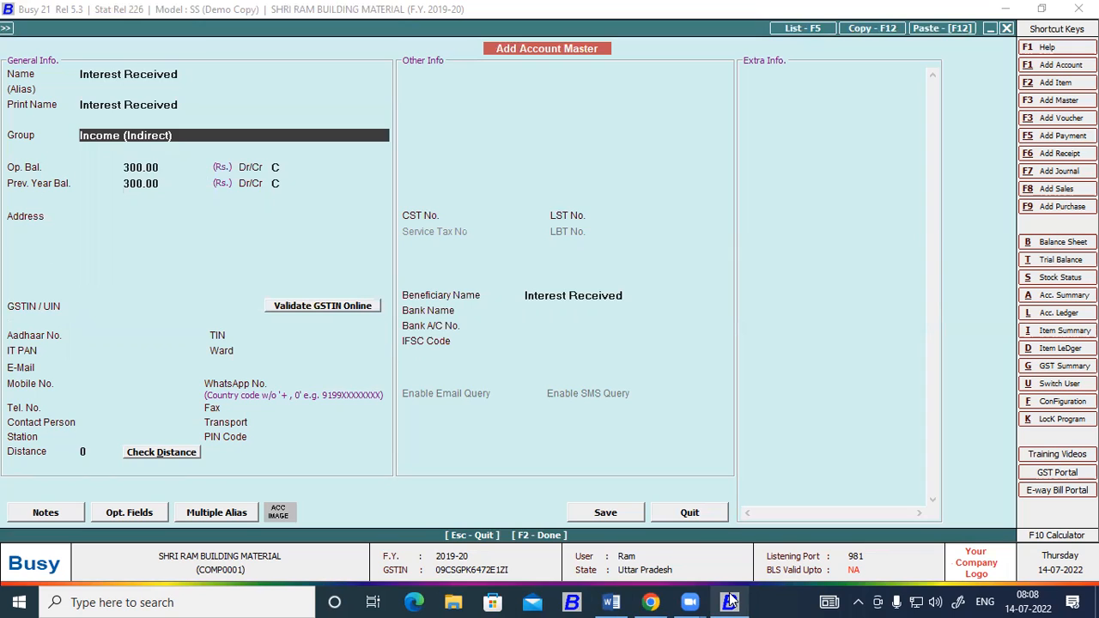
{"action": "type", "text": "in"}
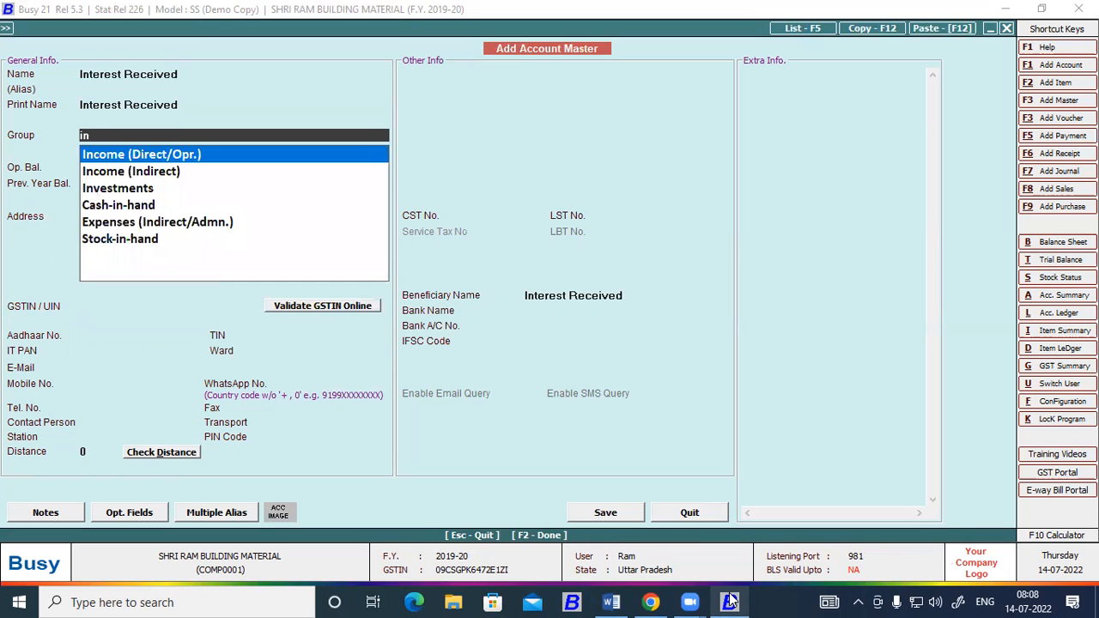
{"action": "key", "text": "Down"}
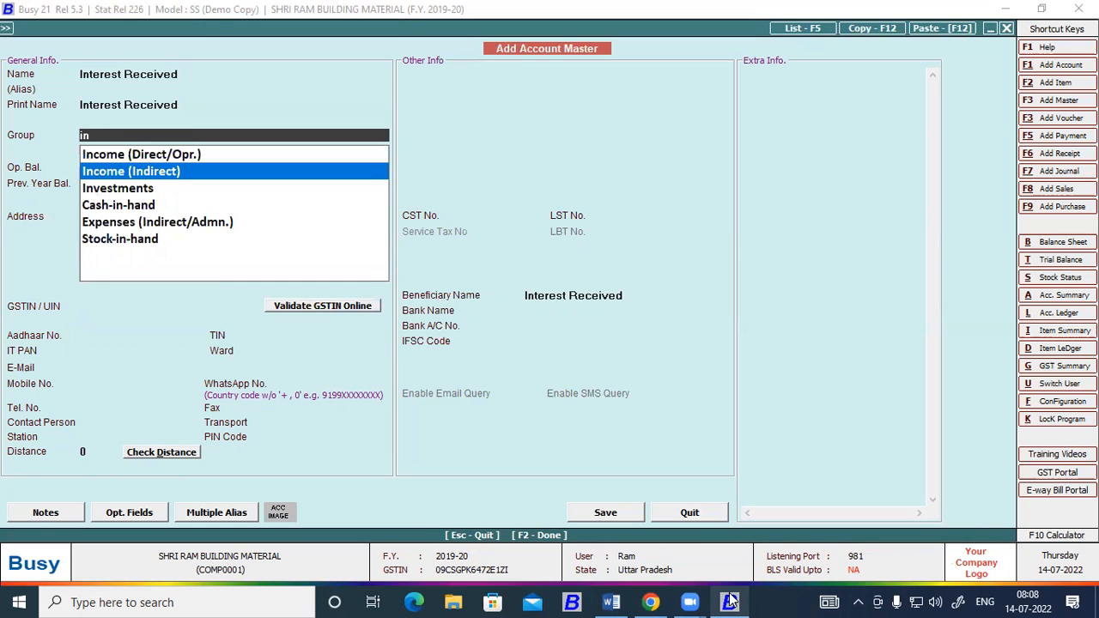
{"action": "key", "text": "Return"}
{"action": "key", "text": "Return"}
{"action": "key", "text": "Return"}
{"action": "key", "text": "Return"}
{"action": "key", "text": "Return"}
{"action": "key", "text": "Return"}
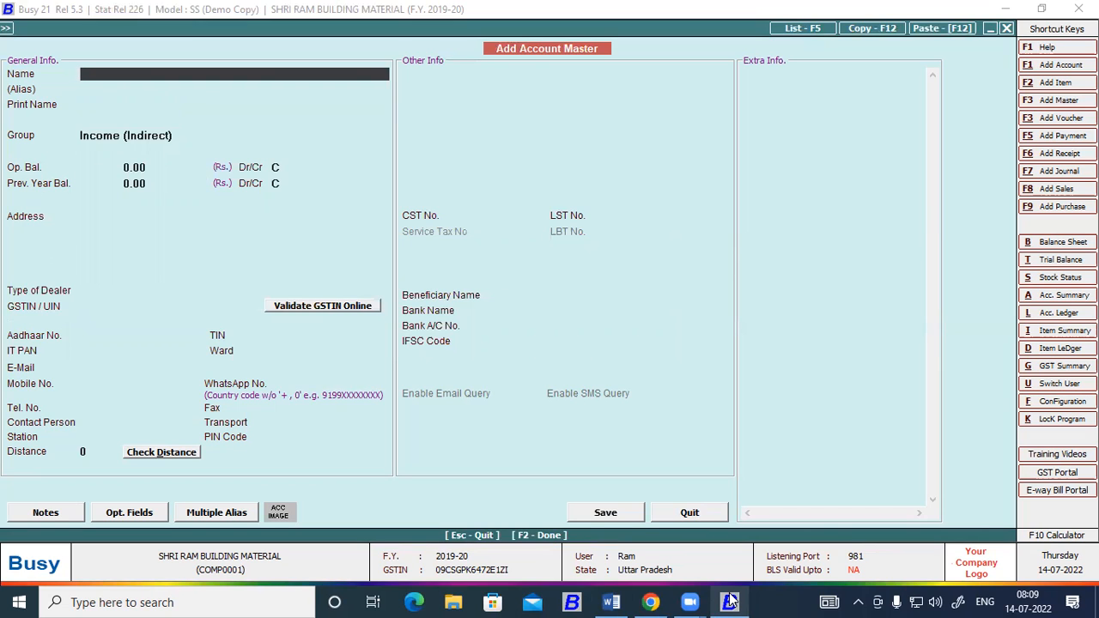
Save the Interest Received account and leave account creation.
{"action": "key", "text": "Escape"}
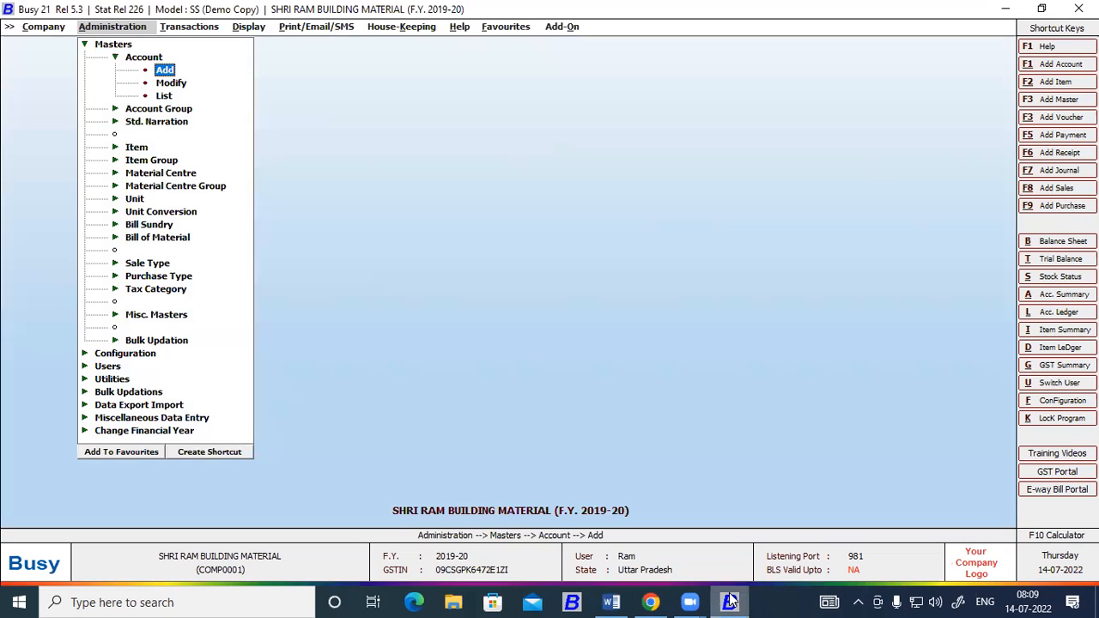
{"action": "key", "text": "Escape"}
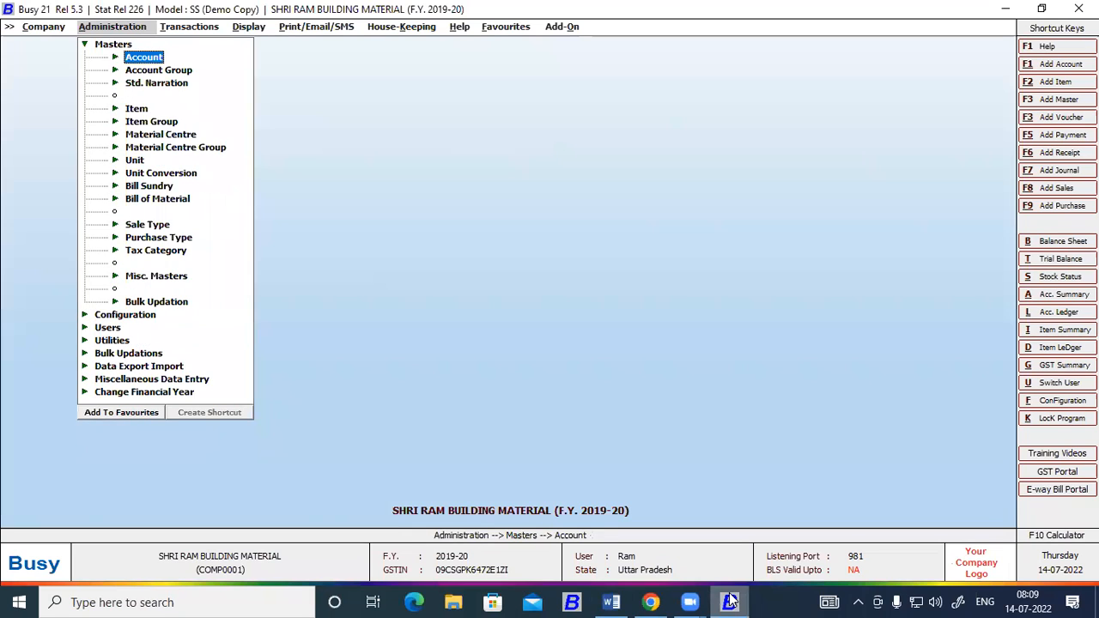
{"action": "key", "text": "Escape"}
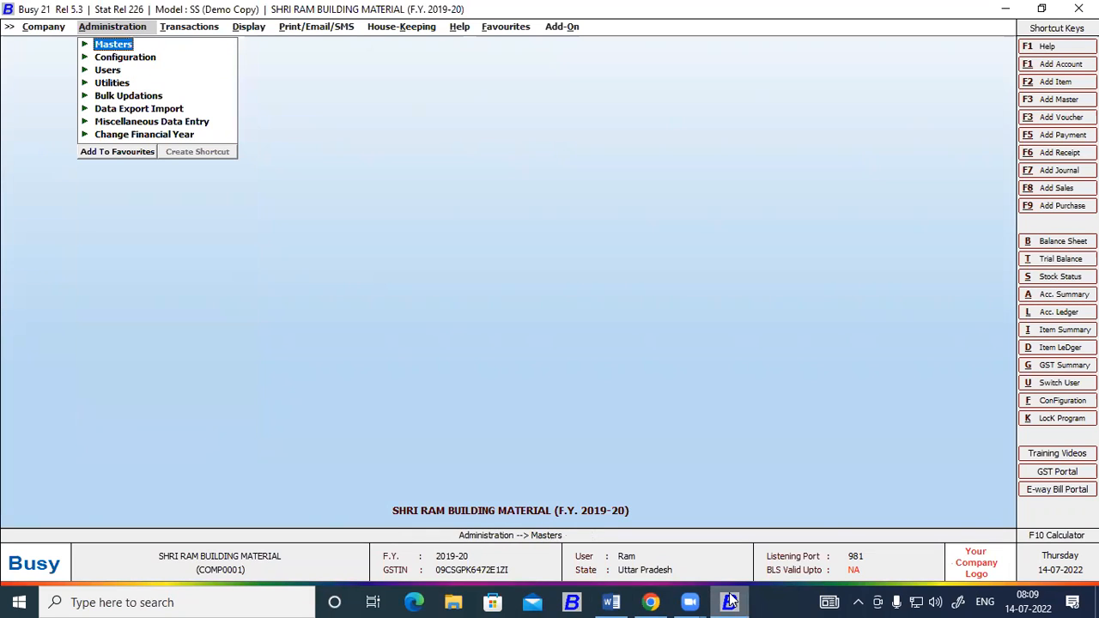
Display the alphabetical opening trial balance for all accounts as on 01-04-2019.
{"action": "left_click", "coordinate": [248, 26]}
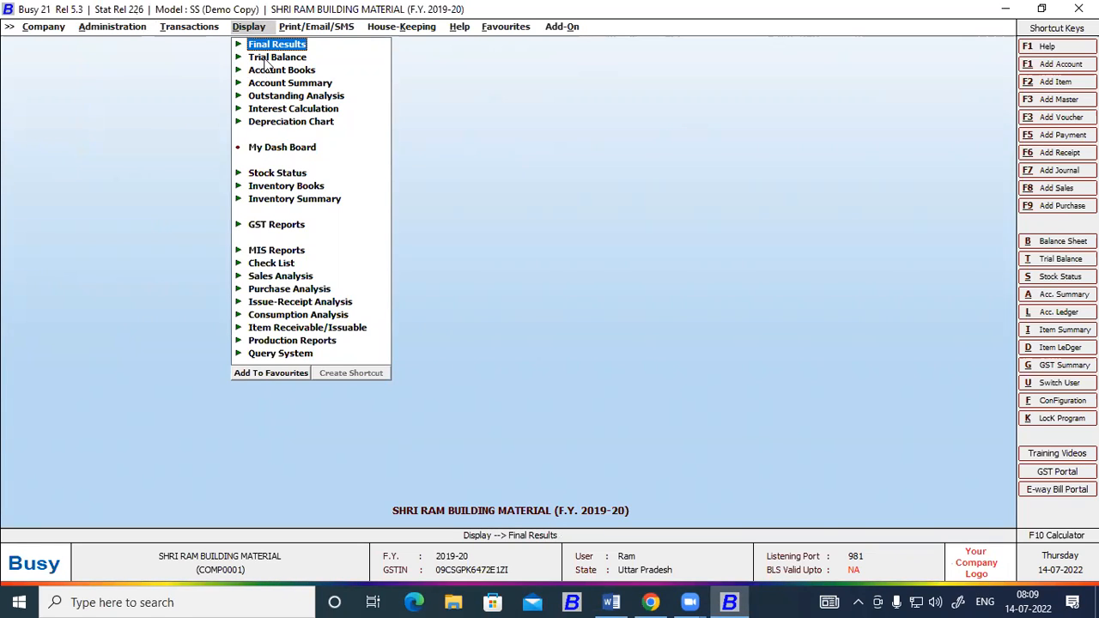
{"action": "left_click", "coordinate": [264, 57]}
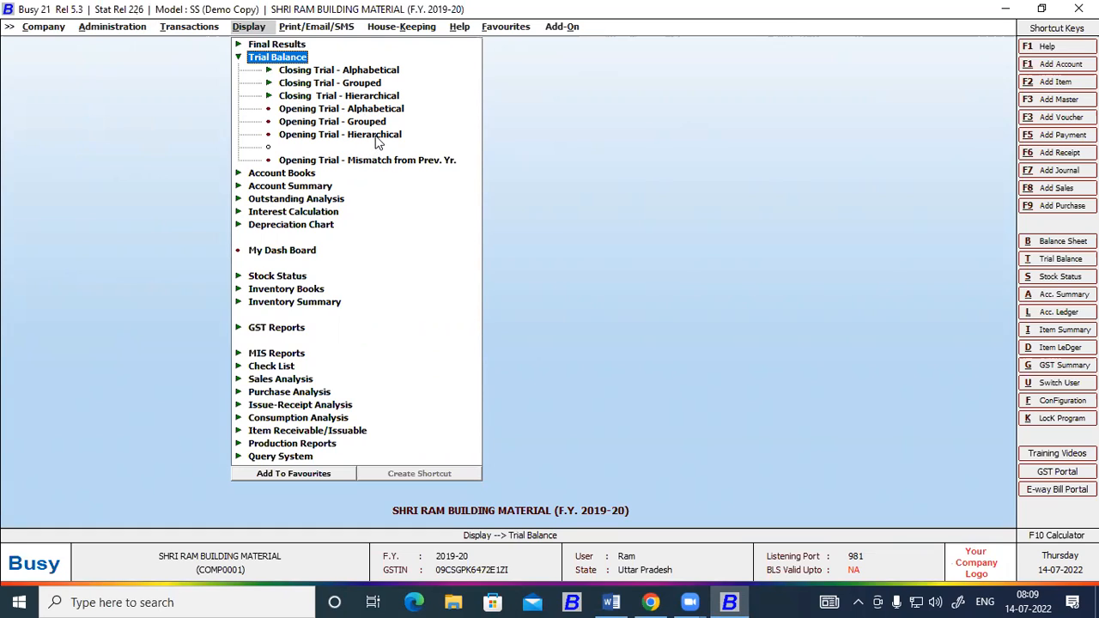
{"action": "left_click", "coordinate": [316, 113]}
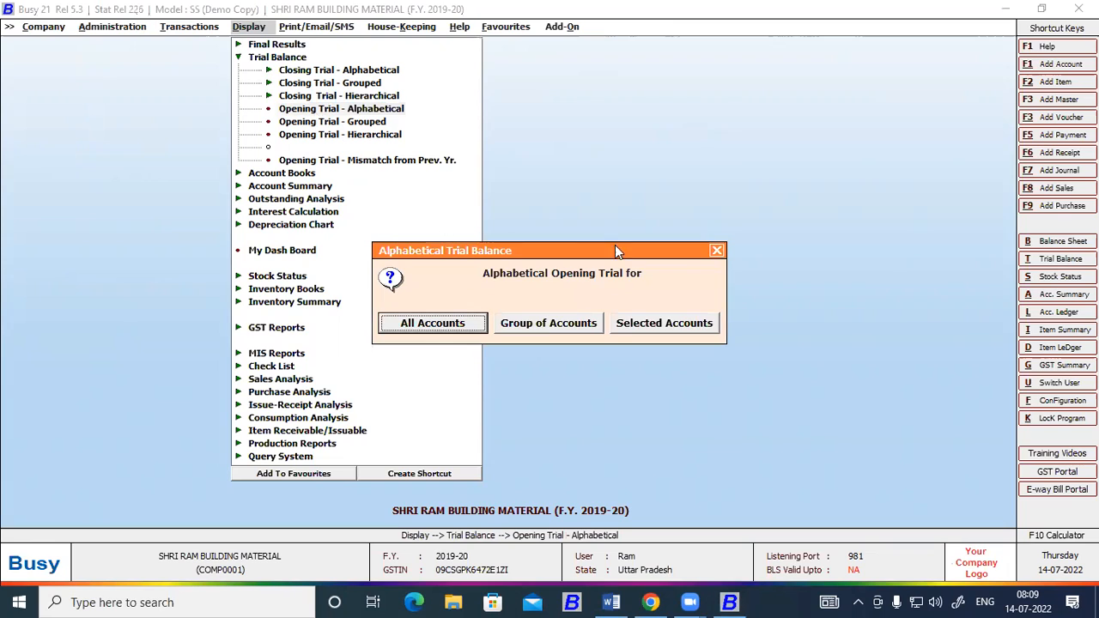
{"action": "left_click", "coordinate": [716, 252]}
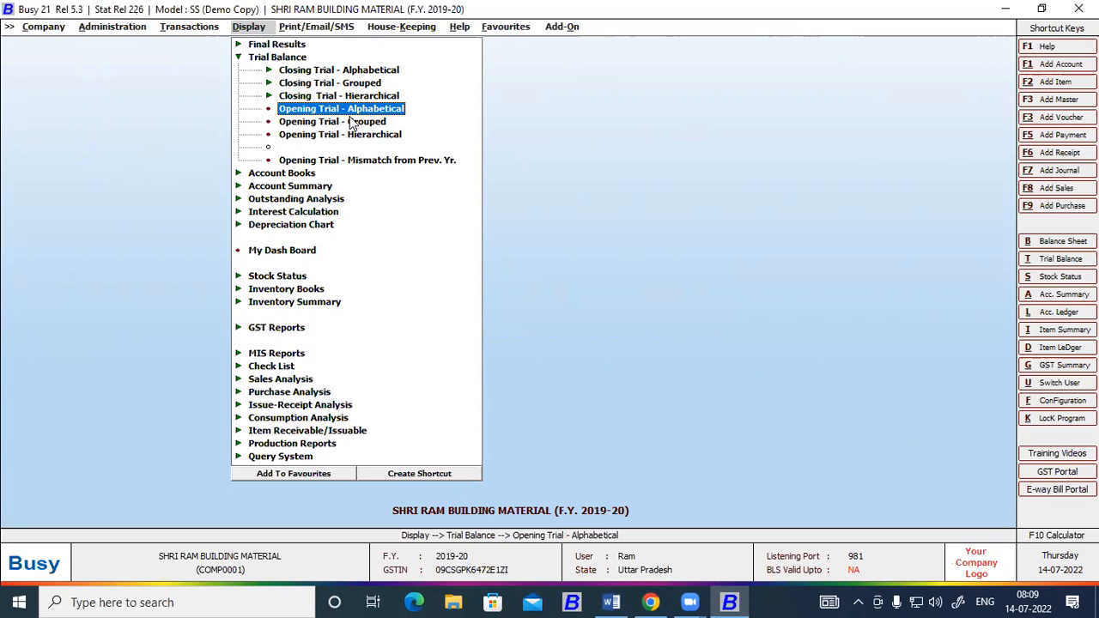
{"action": "left_click", "coordinate": [350, 110]}
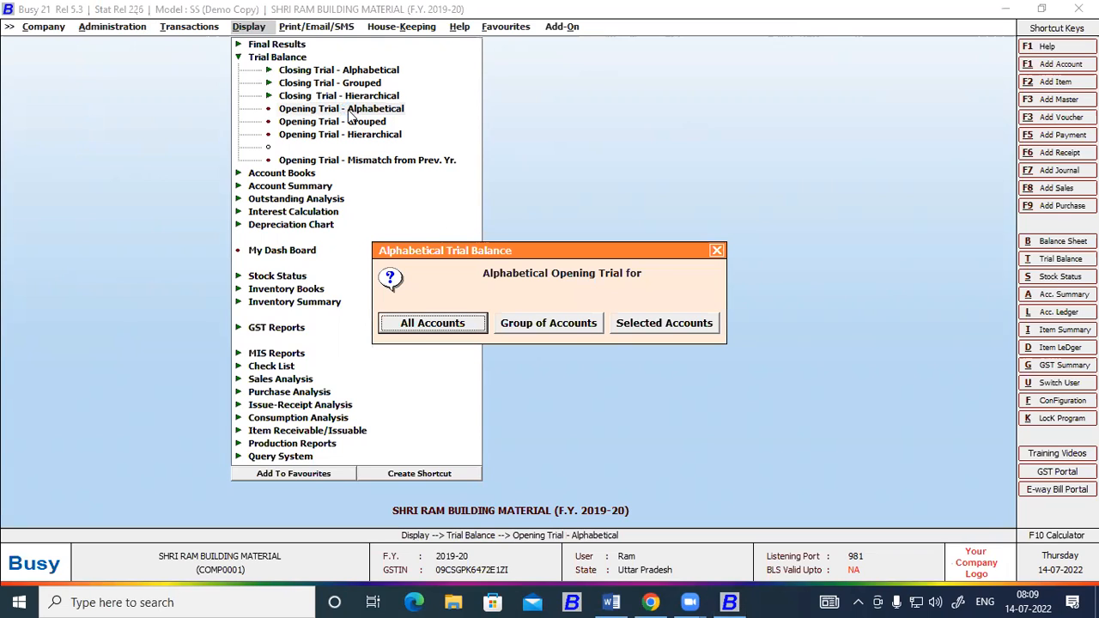
{"action": "left_click", "coordinate": [423, 326]}
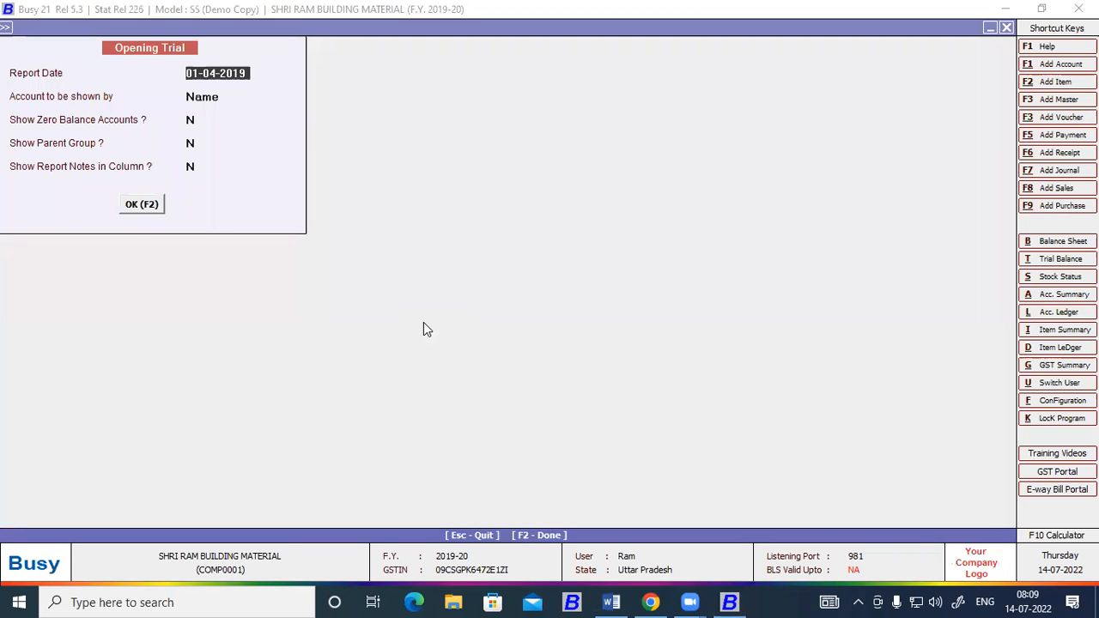
{"action": "left_click", "coordinate": [153, 206]}
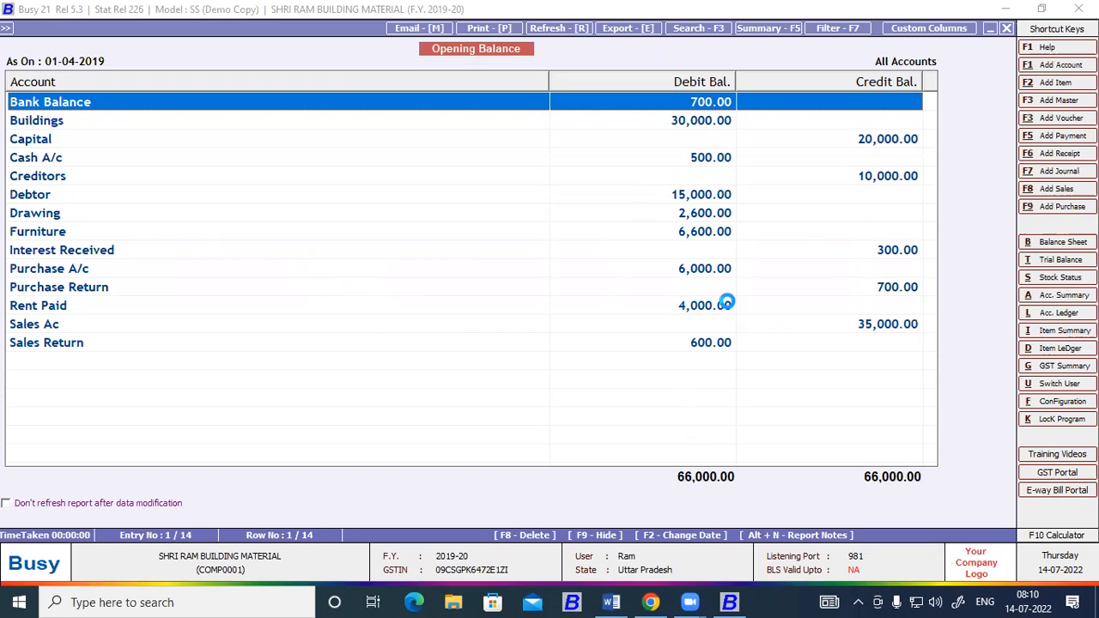
Open the Bank Balance account from the report, switch its opening balance to credit and save it.
{"action": "key", "text": "Return"}
{"action": "key", "text": "Return"}
{"action": "key", "text": "Return"}
{"action": "key", "text": "Return"}
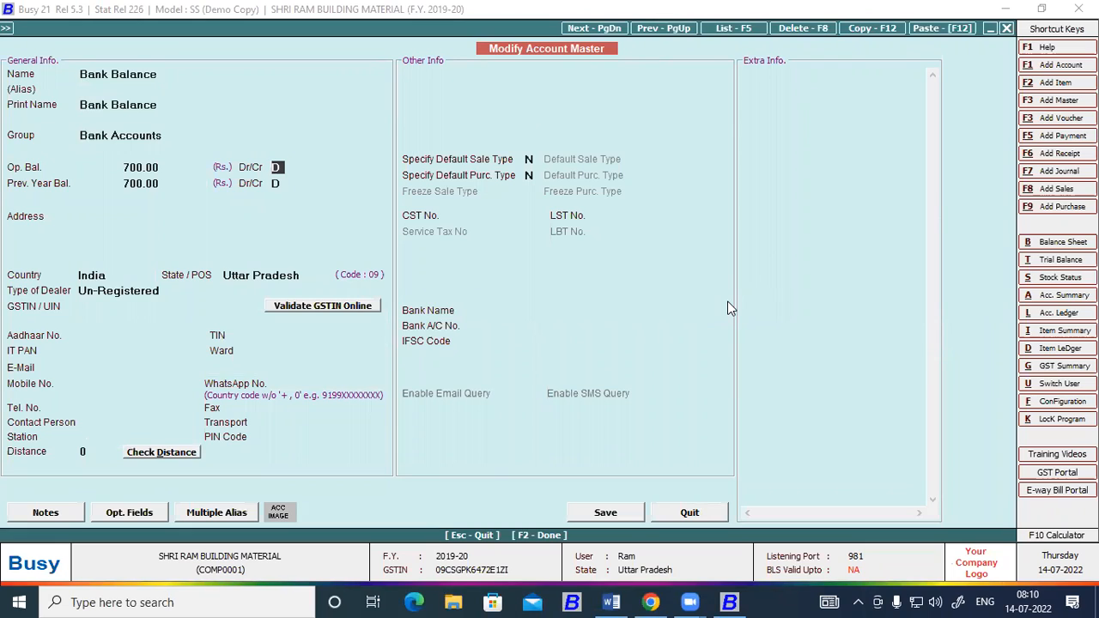
{"action": "type", "text": "c"}
{"action": "key", "text": "Return"}
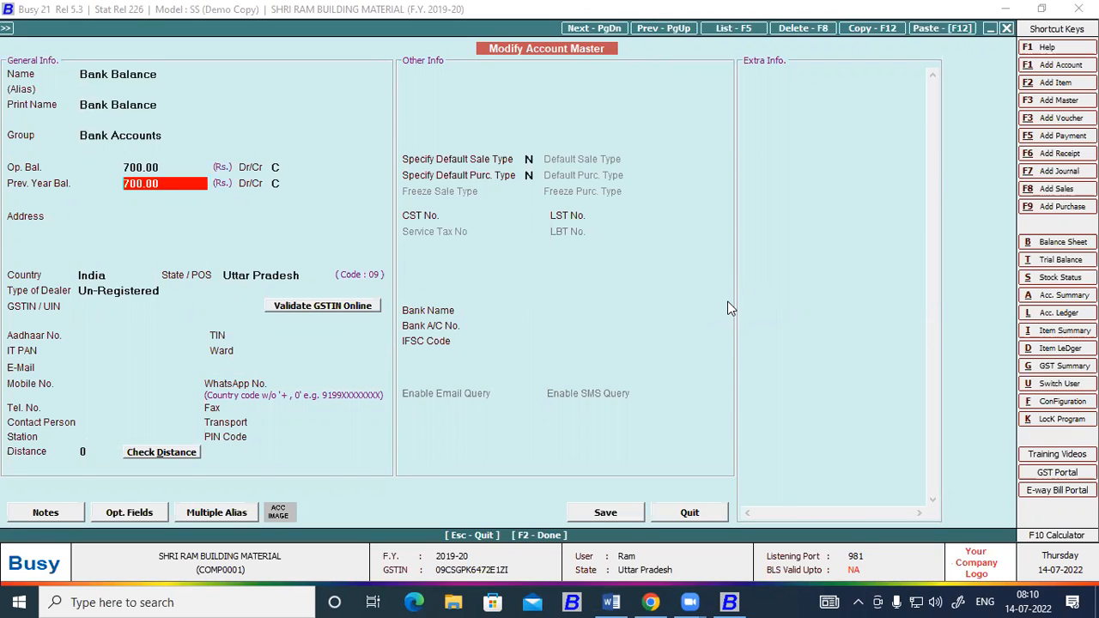
{"action": "key", "text": "F2"}
{"action": "key", "text": "Return"}
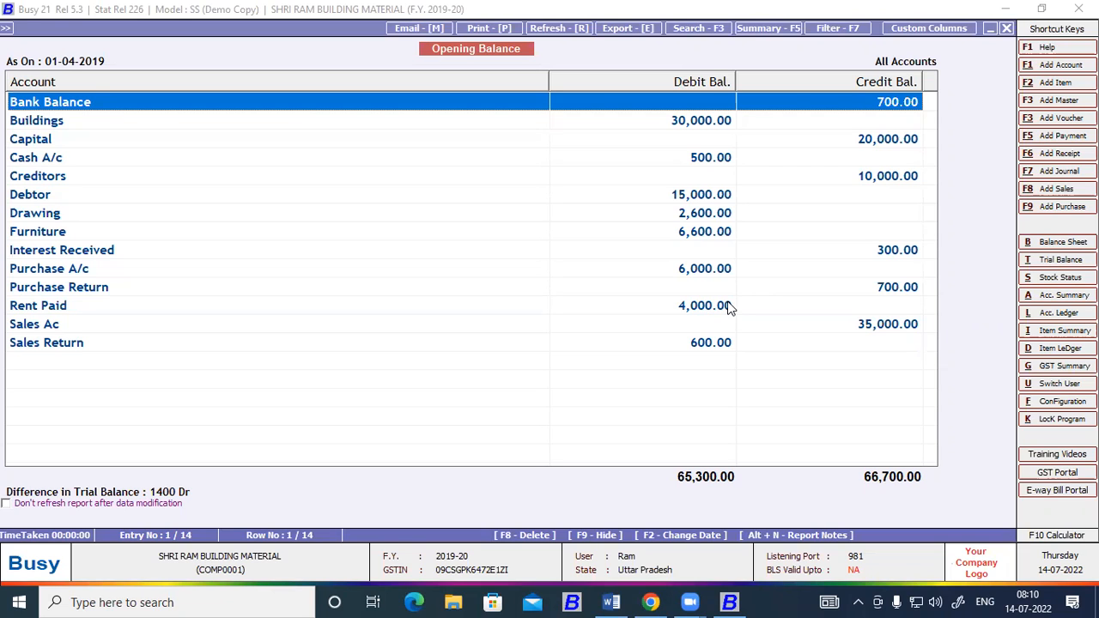
Go through the accounts in the opening trial balance to examine their debit and credit balances.
{"action": "key", "text": "Down"}
{"action": "key", "text": "Down"}
{"action": "key", "text": "Down"}
{"action": "key", "text": "Down"}
{"action": "key", "text": "Down"}
{"action": "key", "text": "Down"}
{"action": "key", "text": "Down"}
{"action": "key", "text": "Down"}
{"action": "key", "text": "Down"}
{"action": "key", "text": "Down"}
{"action": "key", "text": "Down"}
{"action": "key", "text": "Down"}
{"action": "key", "text": "Down"}
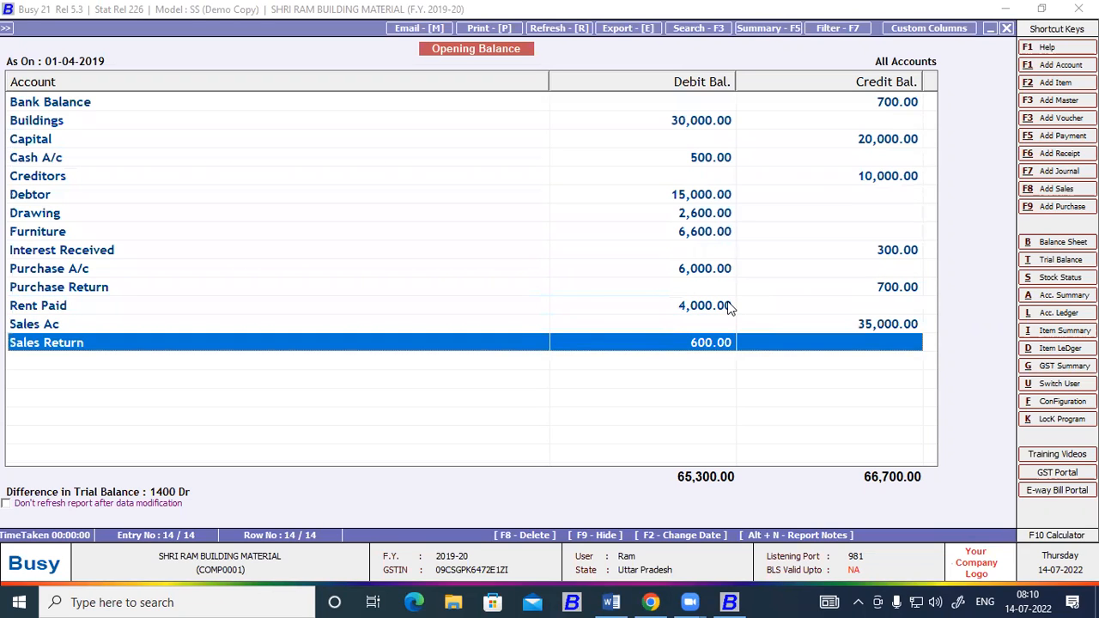
{"action": "key", "text": "Up"}
{"action": "key", "text": "Up"}
{"action": "key", "text": "Up"}
{"action": "key", "text": "Up"}
{"action": "key", "text": "Up"}
{"action": "key", "text": "Up"}
{"action": "key", "text": "Up"}
{"action": "key", "text": "Up"}
{"action": "key", "text": "Up"}
{"action": "key", "text": "Up"}
{"action": "key", "text": "Up"}
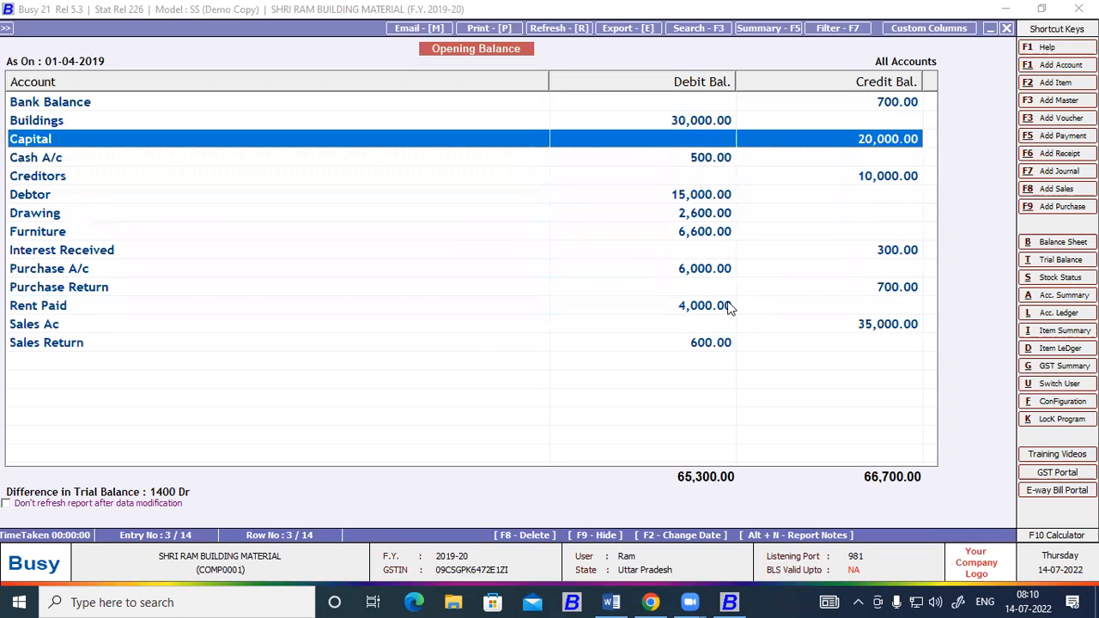
Open the Bank Balance account from the report to check its group, then close the account and the opening trial balance.
{"action": "key", "text": "Up"}
{"action": "key", "text": "Up"}
{"action": "key", "text": "Return"}
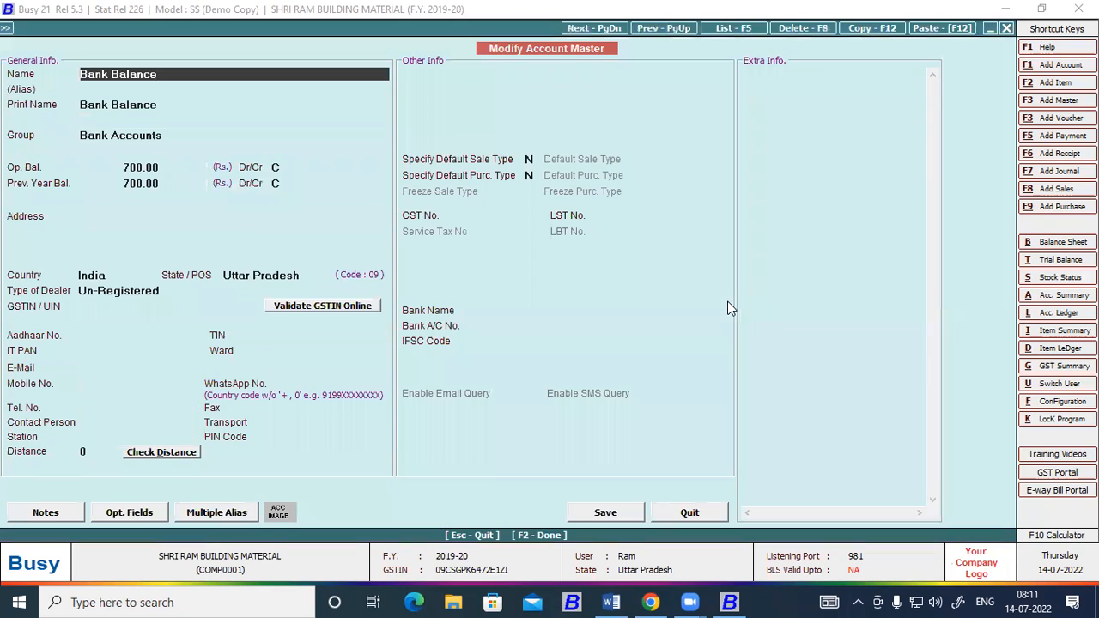
{"action": "key", "text": "Return"}
{"action": "key", "text": "Return"}
{"action": "key", "text": "Return"}
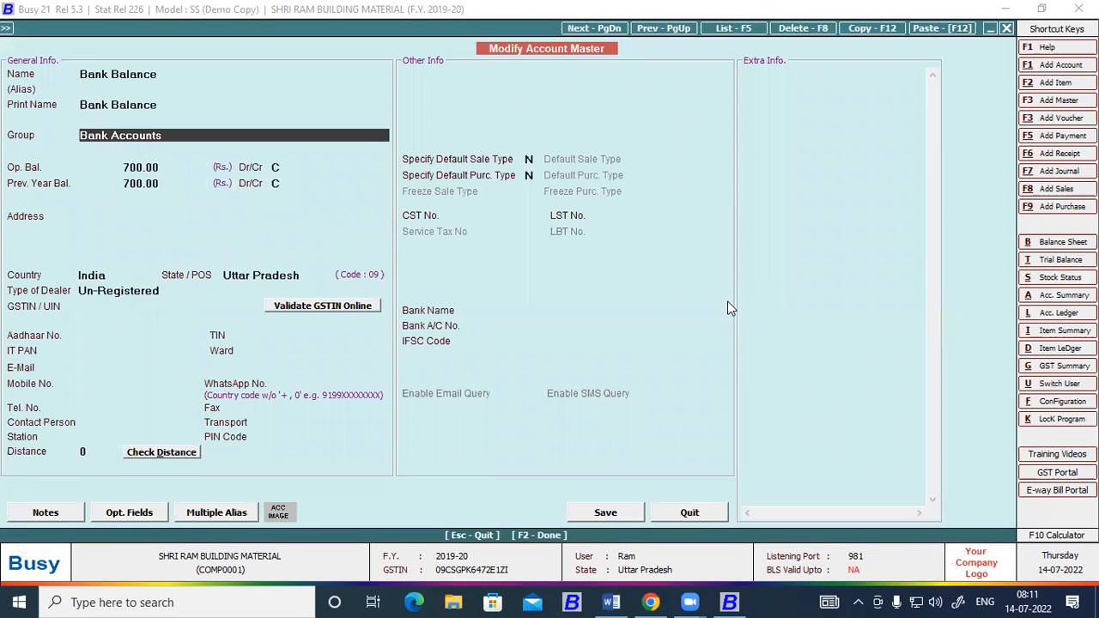
{"action": "key", "text": "Escape"}
{"action": "key", "text": "Escape"}
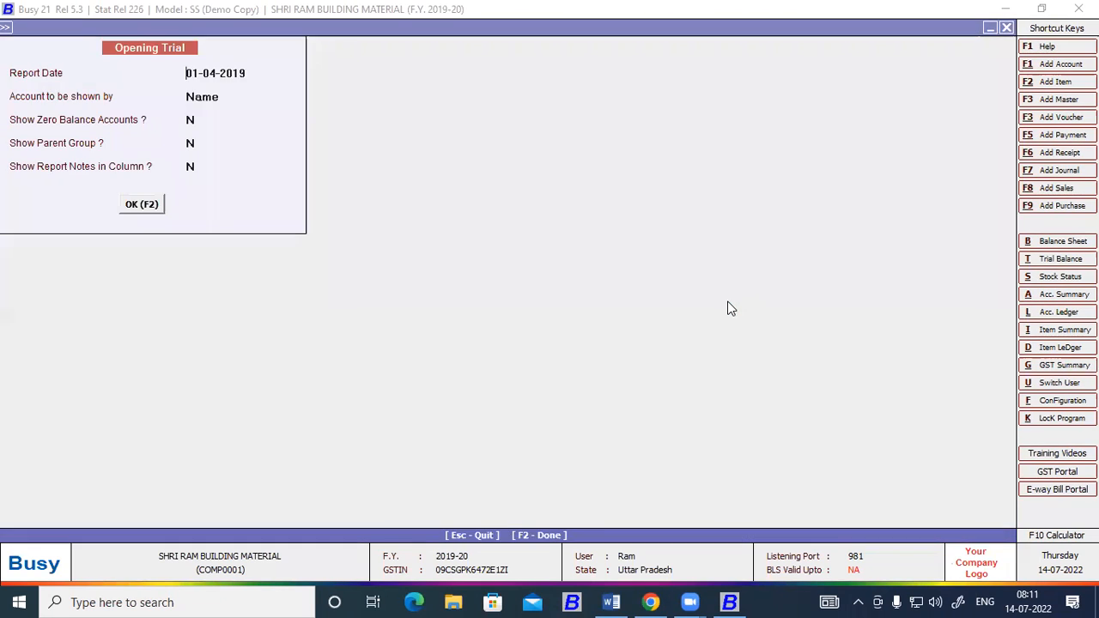
{"action": "key", "text": "Escape"}
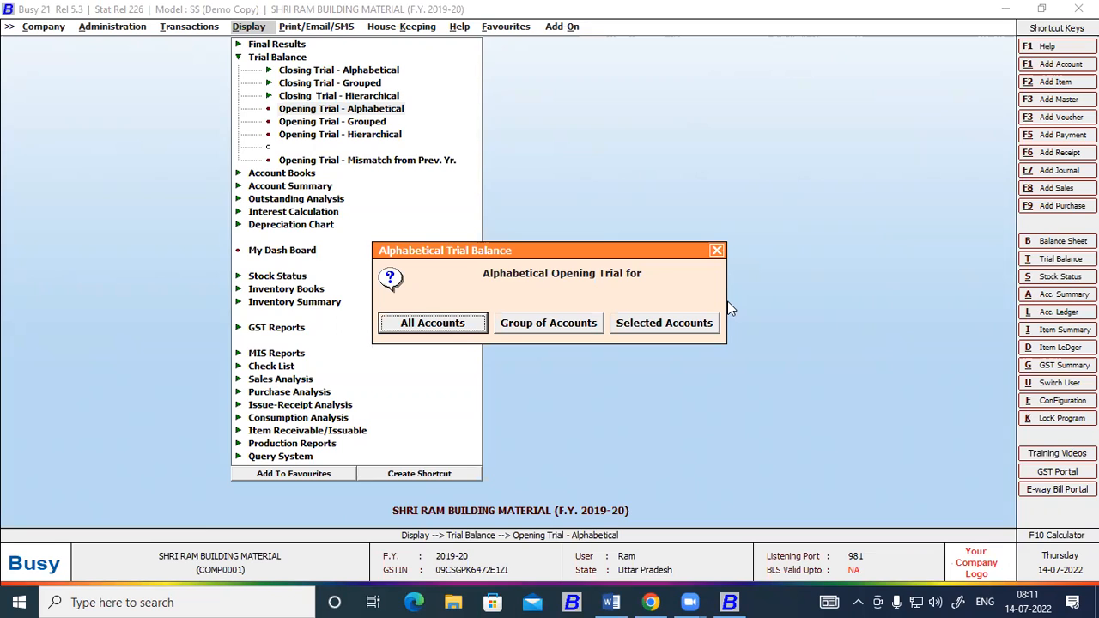
{"action": "key", "text": "Escape"}
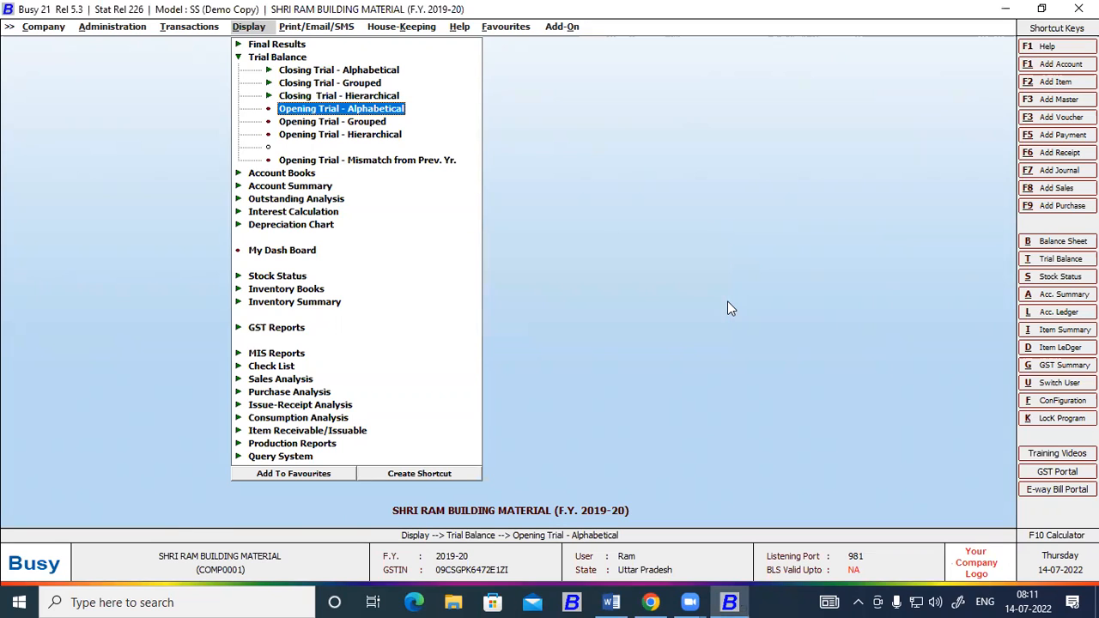
Switch to the Word document and paste a copy of the "To create new Account" heading below the account creation path.
{"action": "left_click", "coordinate": [609, 602]}
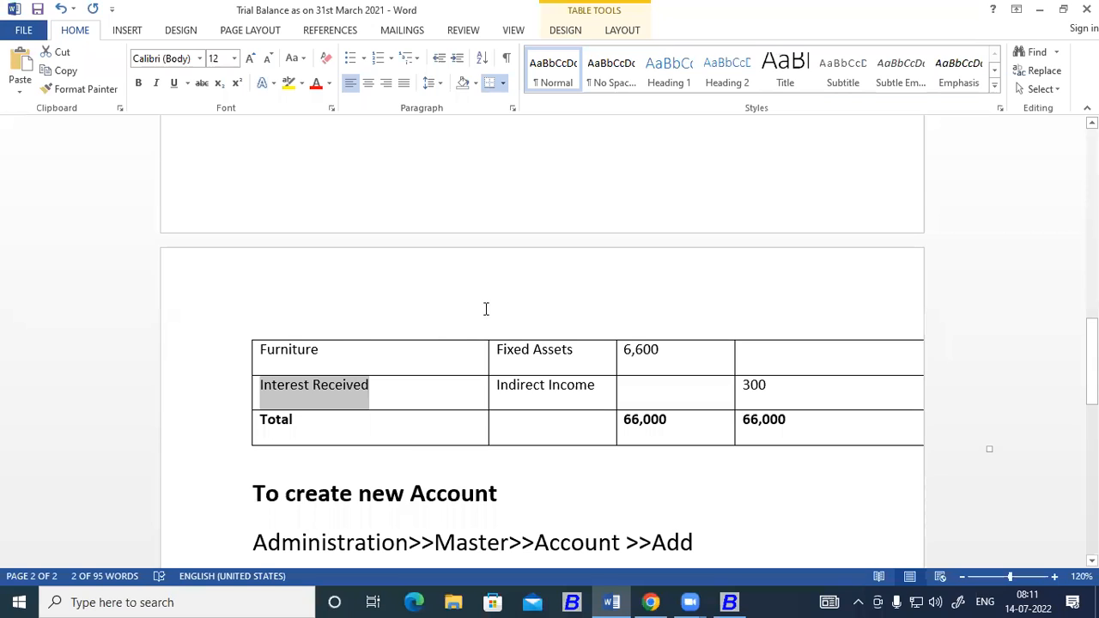
{"action": "scroll", "coordinate": [486, 309], "scroll_direction": "down", "scroll_amount": 3}
{"action": "left_click_drag", "start_coordinate": [507, 314], "coordinate": [266, 288]}
{"action": "key", "text": "ctrl+c"}
{"action": "left_click", "coordinate": [720, 372]}
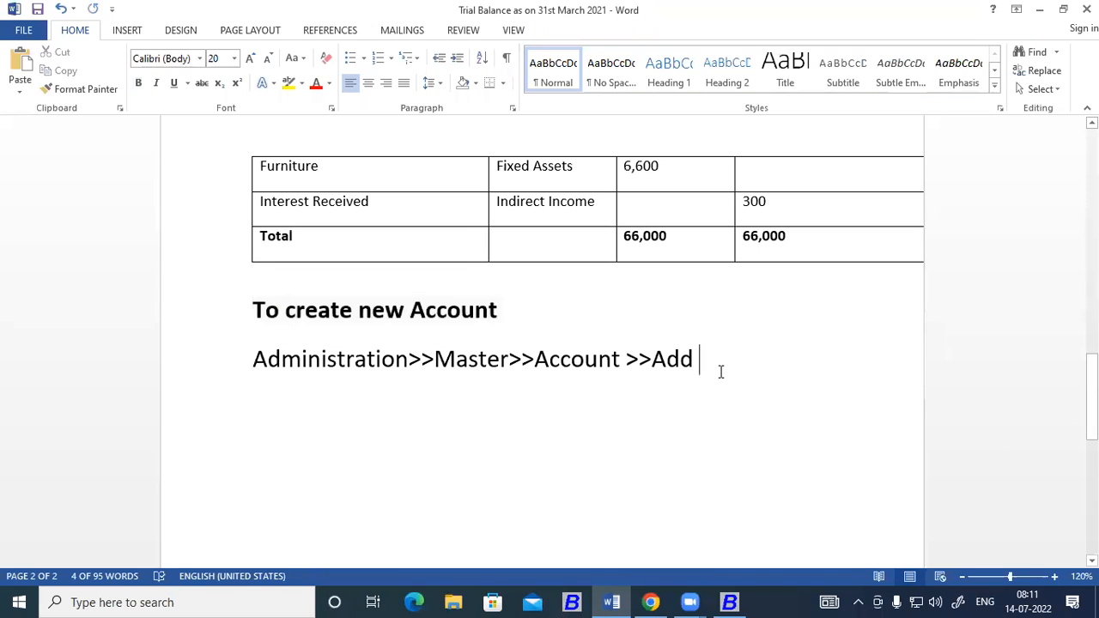
{"action": "key", "text": "Return"}
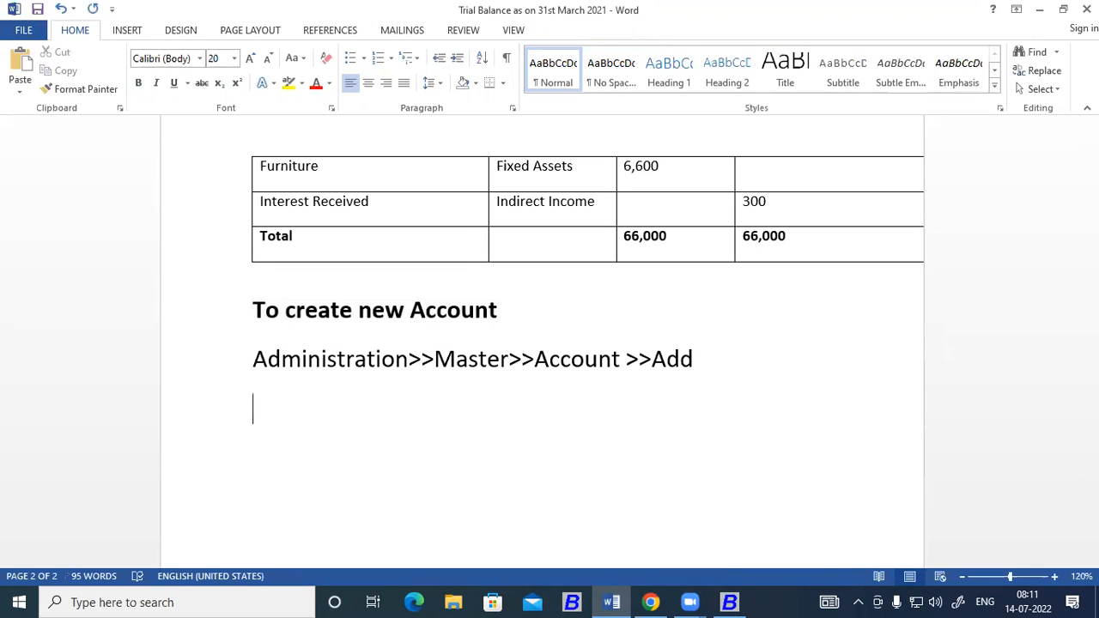
{"action": "key", "text": "ctrl+v"}
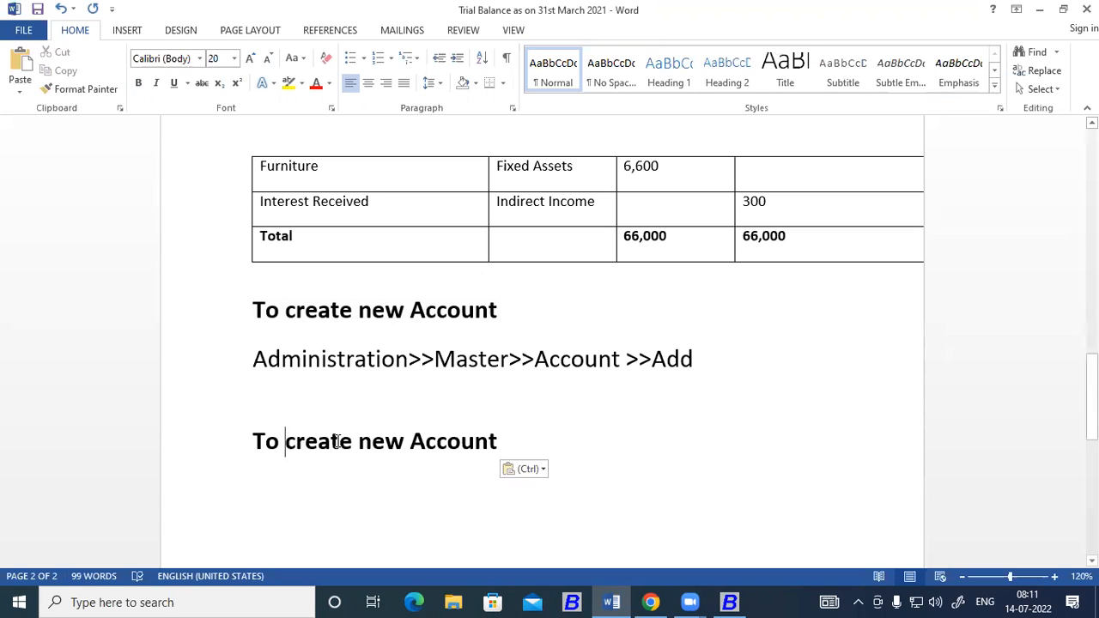
Change the pasted heading's wording to "To View Trial Balance".
{"action": "left_click_drag", "start_coordinate": [285, 441], "coordinate": [495, 445]}
{"action": "type", "text": "V"}
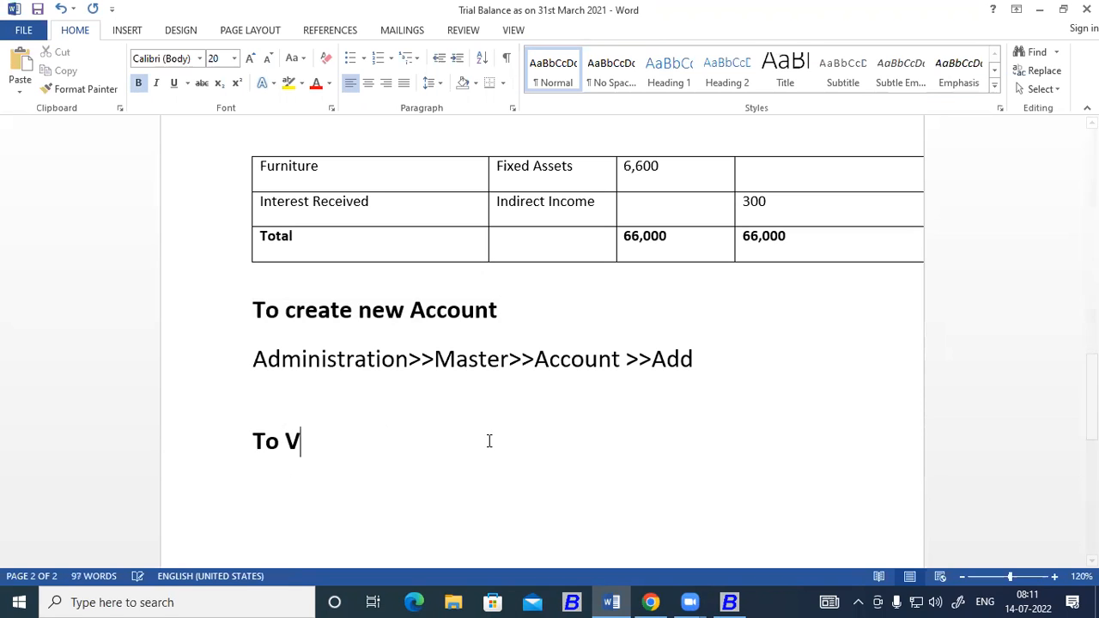
{"action": "type", "text": "iew "}
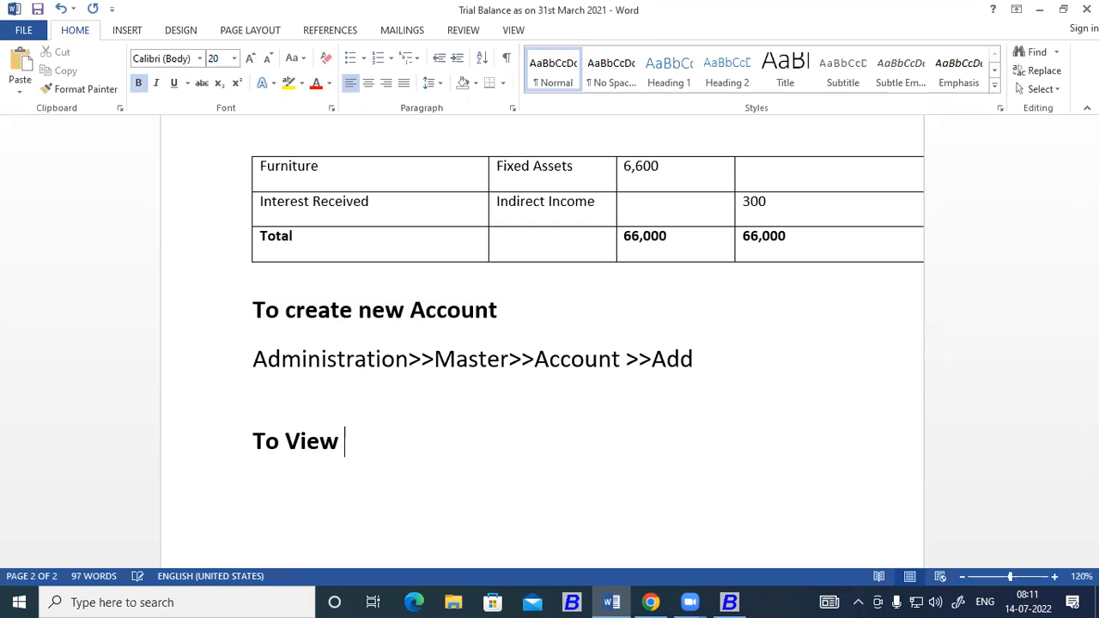
{"action": "type", "text": "Trial Balance"}
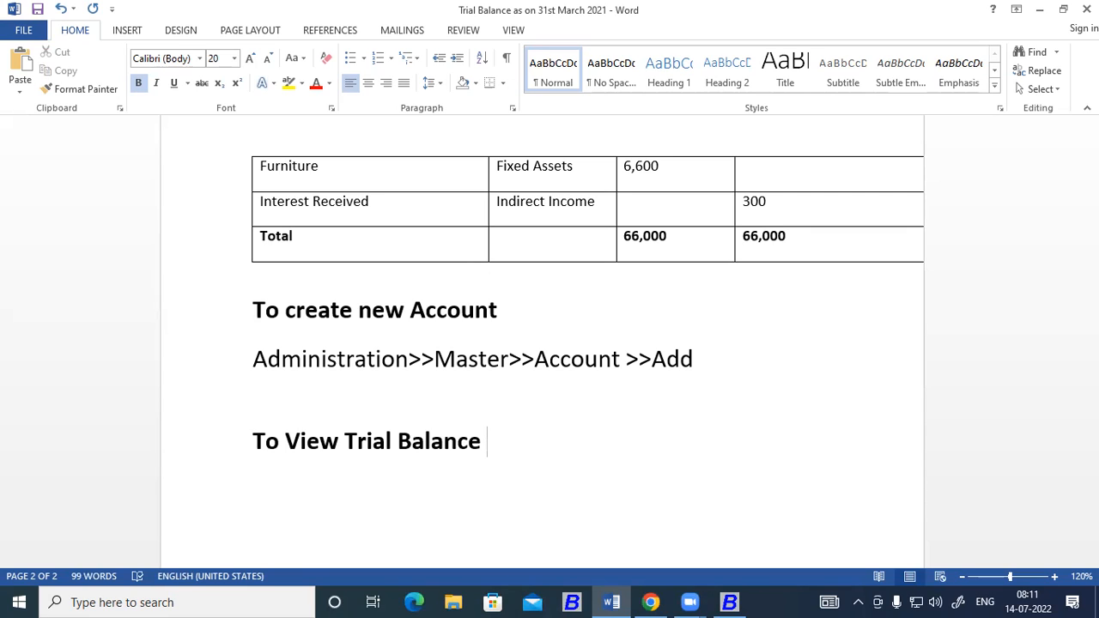
Begin a line under the new heading with "Display>>" and check the trial balance report path in Busy.
{"action": "key", "text": "Return"}
{"action": "type", "text": "D"}
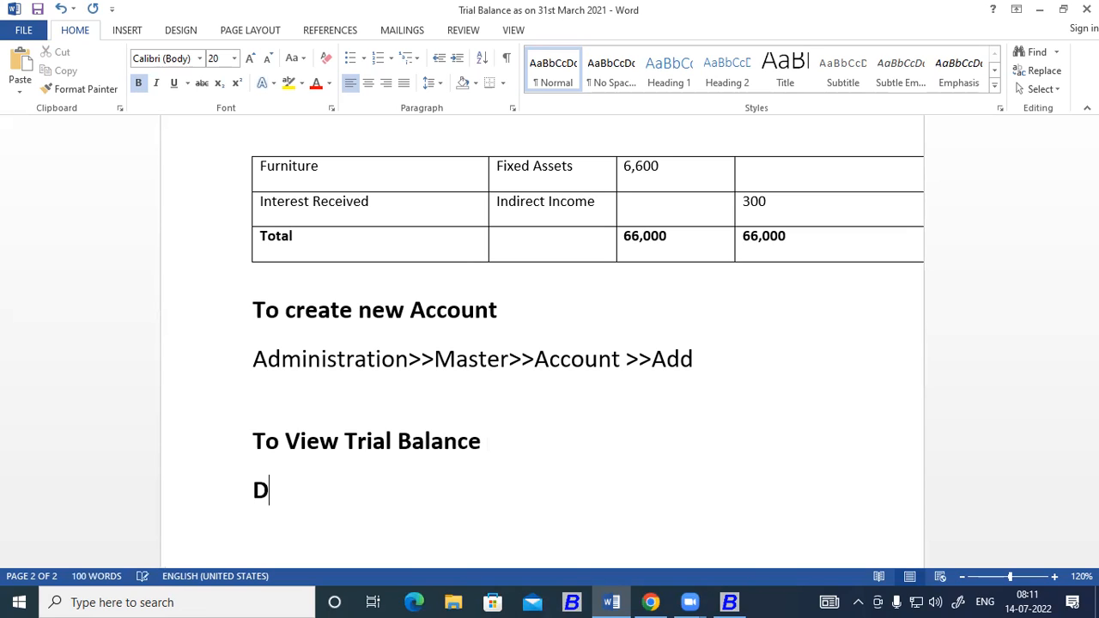
{"action": "type", "text": "isplay"}
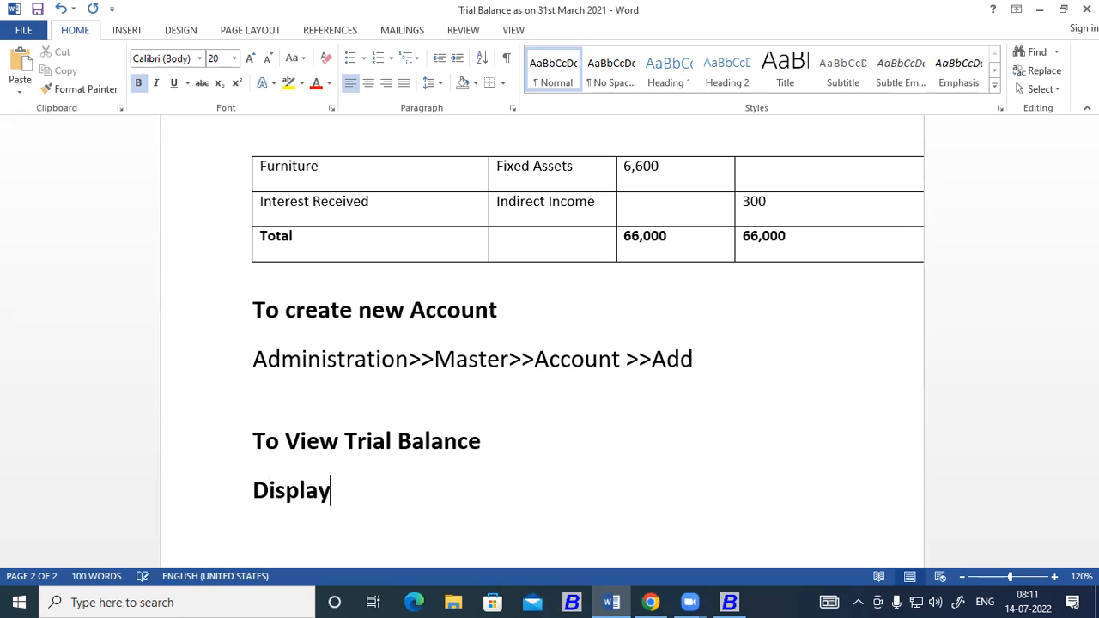
{"action": "type", "text": ">>"}
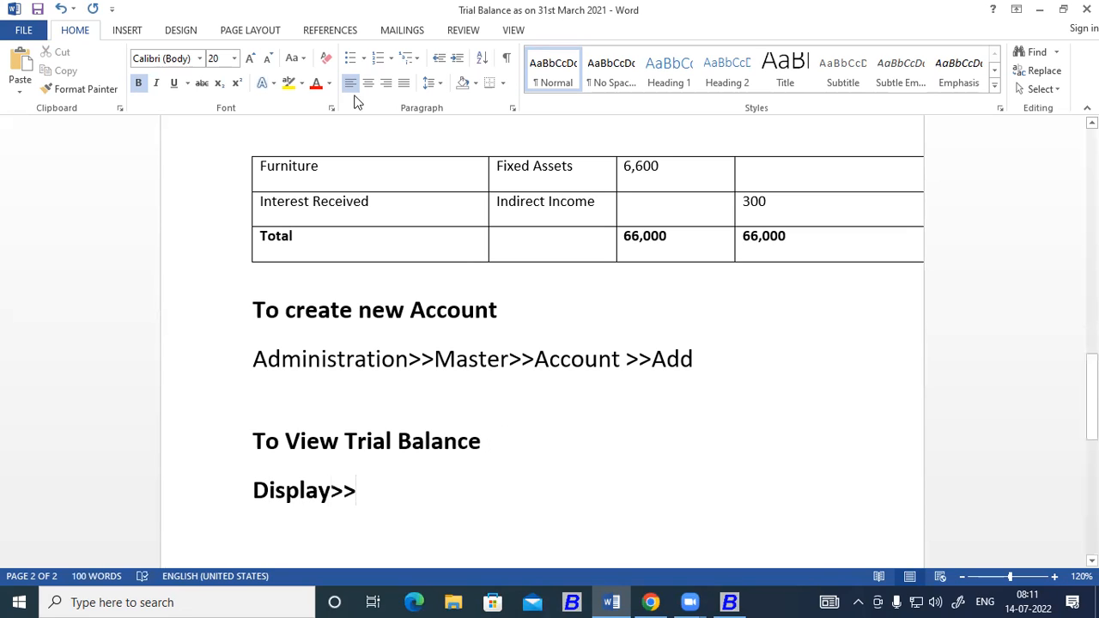
{"action": "key", "text": "alt+Tab"}
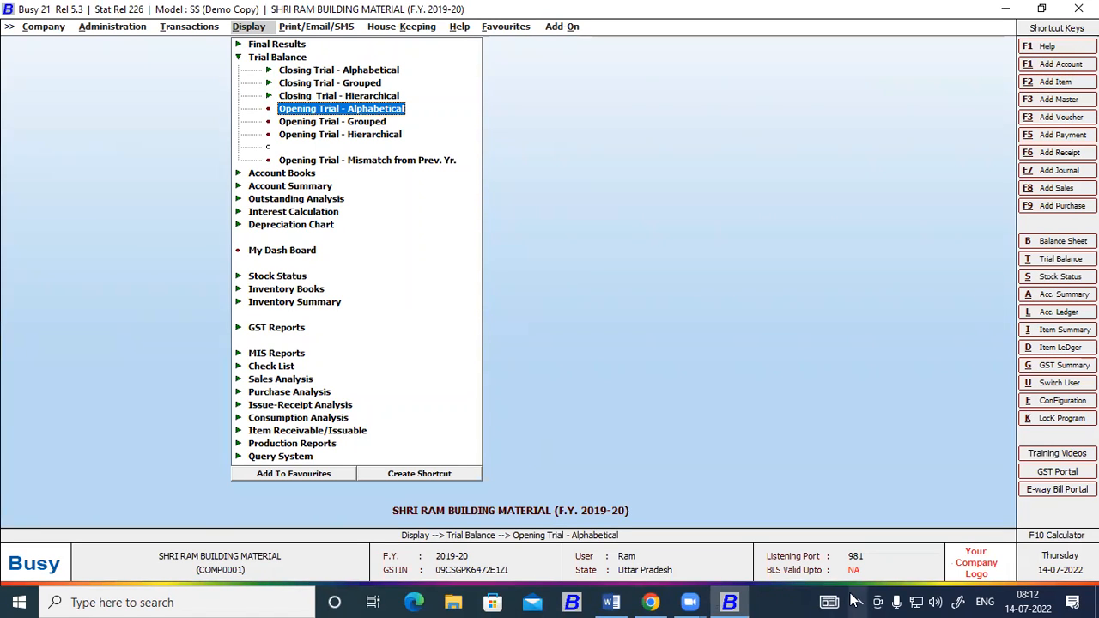
{"action": "left_click", "coordinate": [612, 602]}
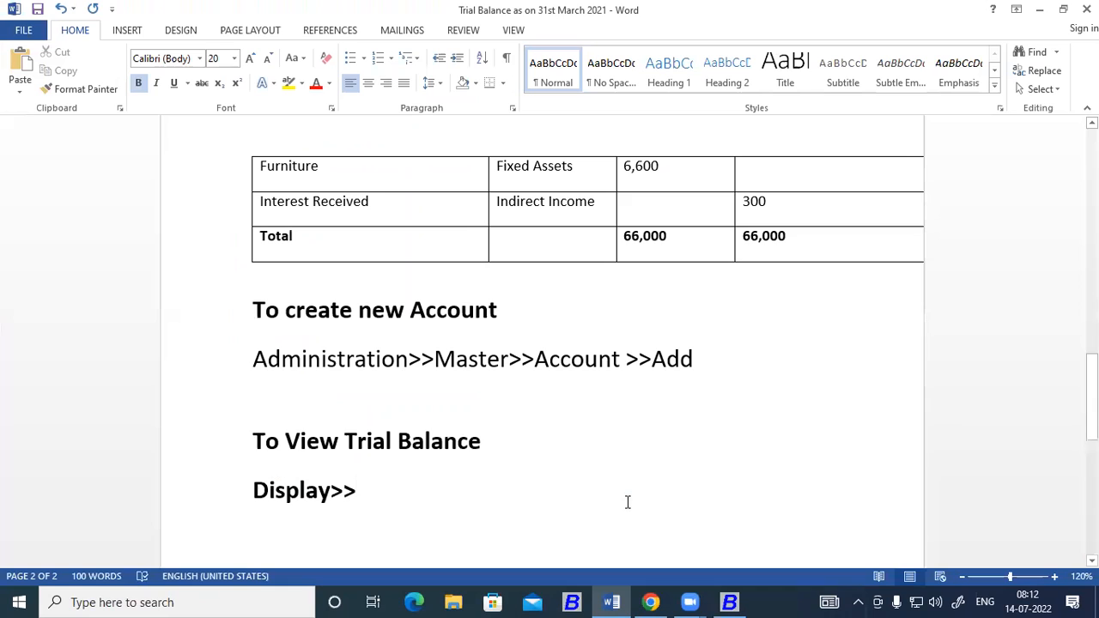
Complete the path line in Word so it reads "Display>>Trial Balance>>Opening Trial (Alphabetical)".
{"action": "type", "text": "Tri"}
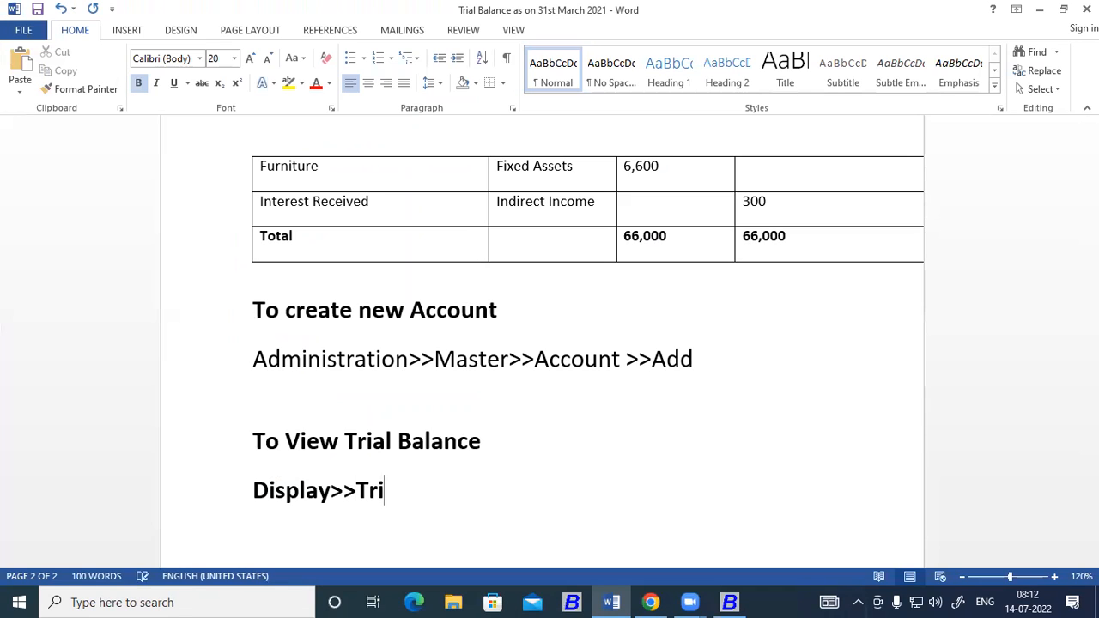
{"action": "type", "text": "al Bala"}
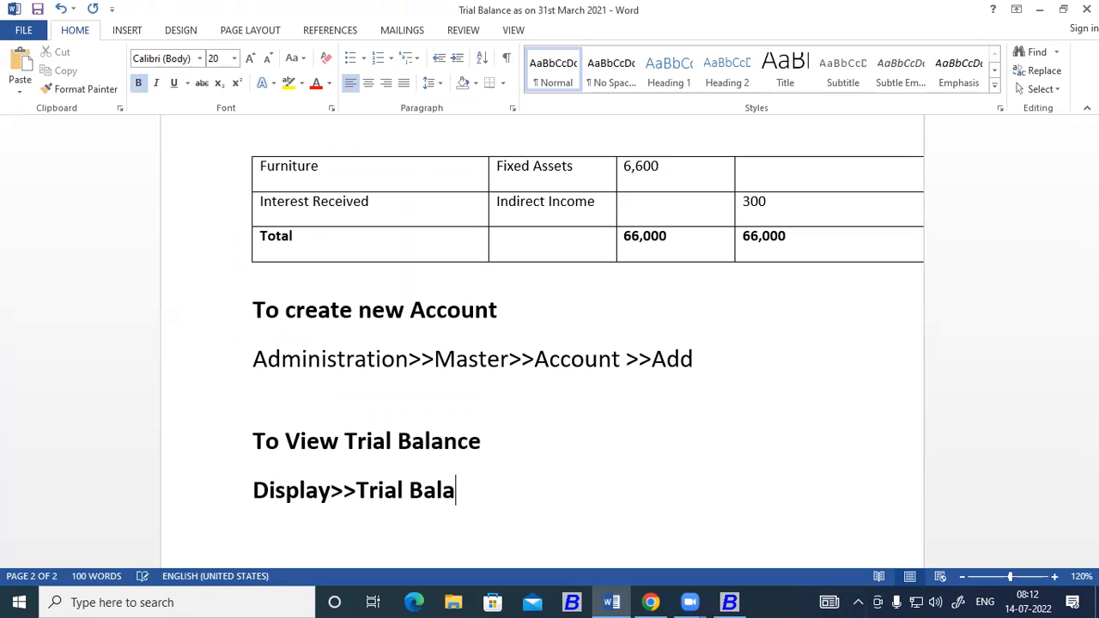
{"action": "type", "text": "ce"}
{"action": "key", "text": "BackSpace"}
{"action": "key", "text": "BackSpace"}
{"action": "key", "text": "BackSpace"}
{"action": "type", "text": "nce>>O"}
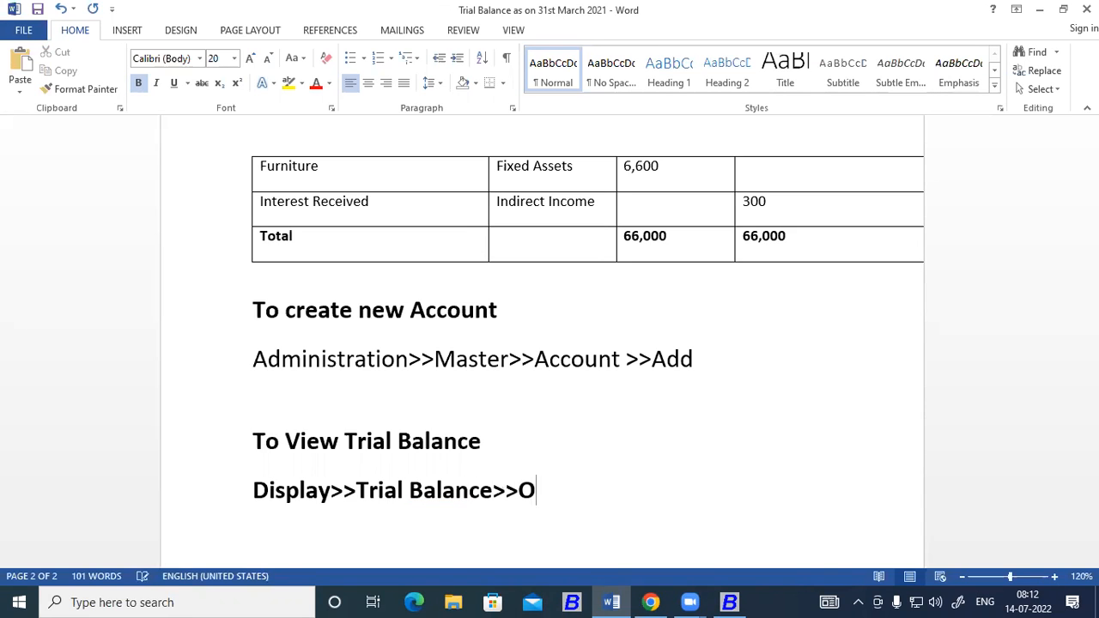
{"action": "type", "text": "pening "}
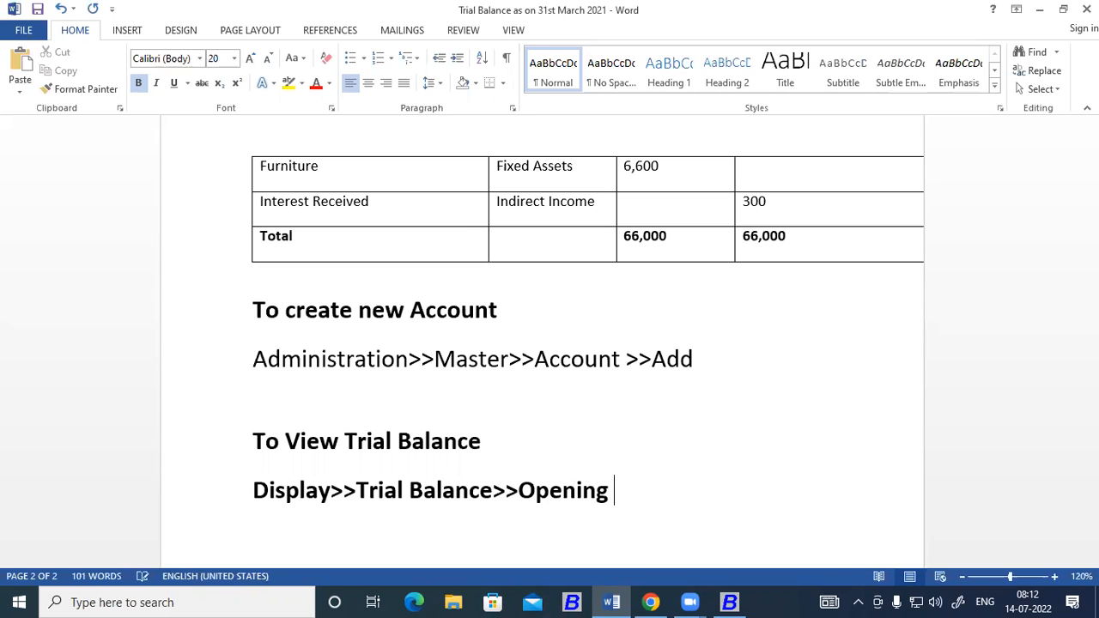
{"action": "type", "text": "Trial "}
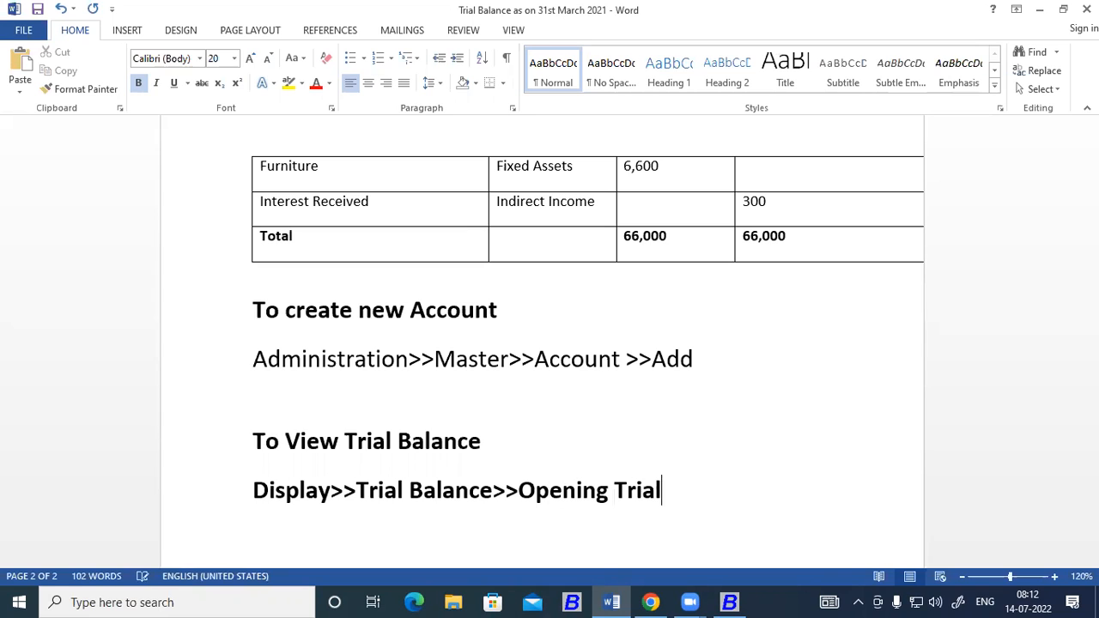
{"action": "type", "text": "(Alph"}
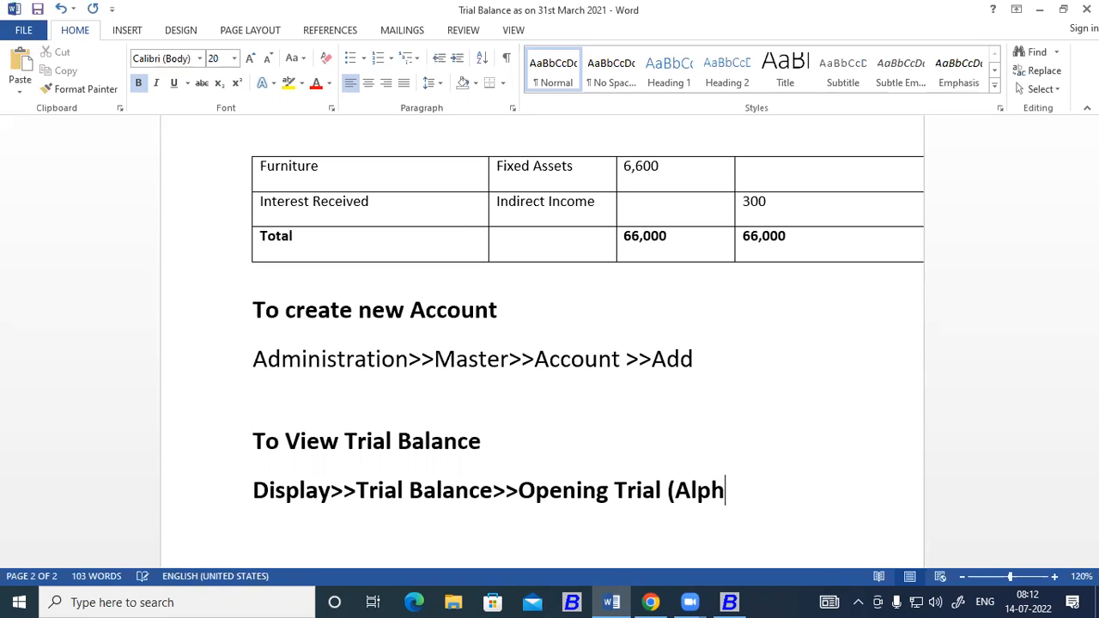
{"action": "type", "text": "abetical"}
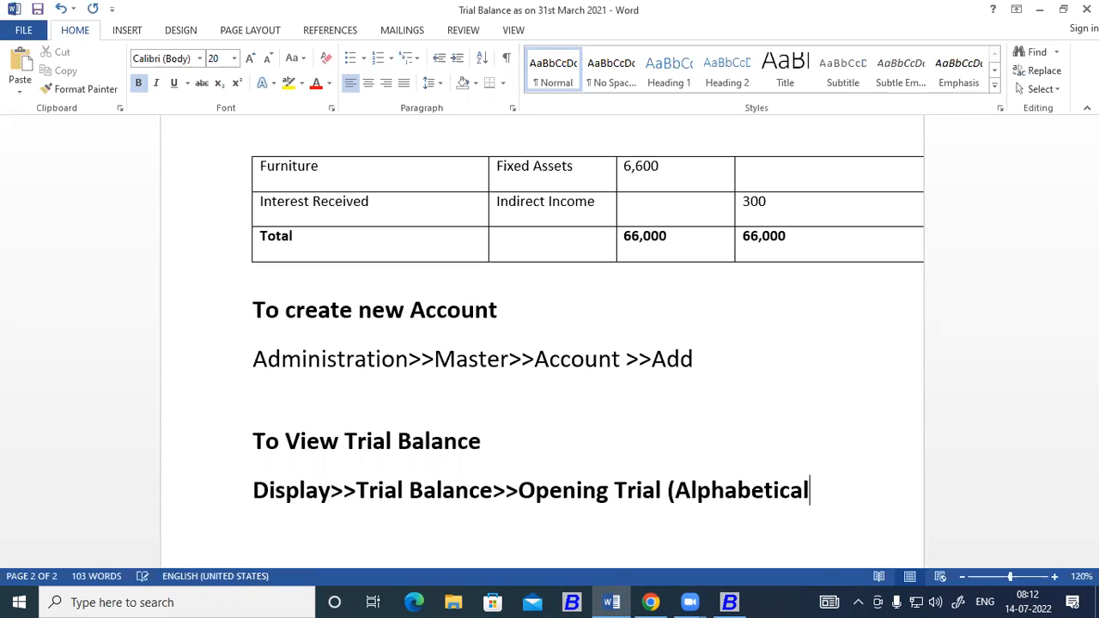
{"action": "type", "text": ")"}
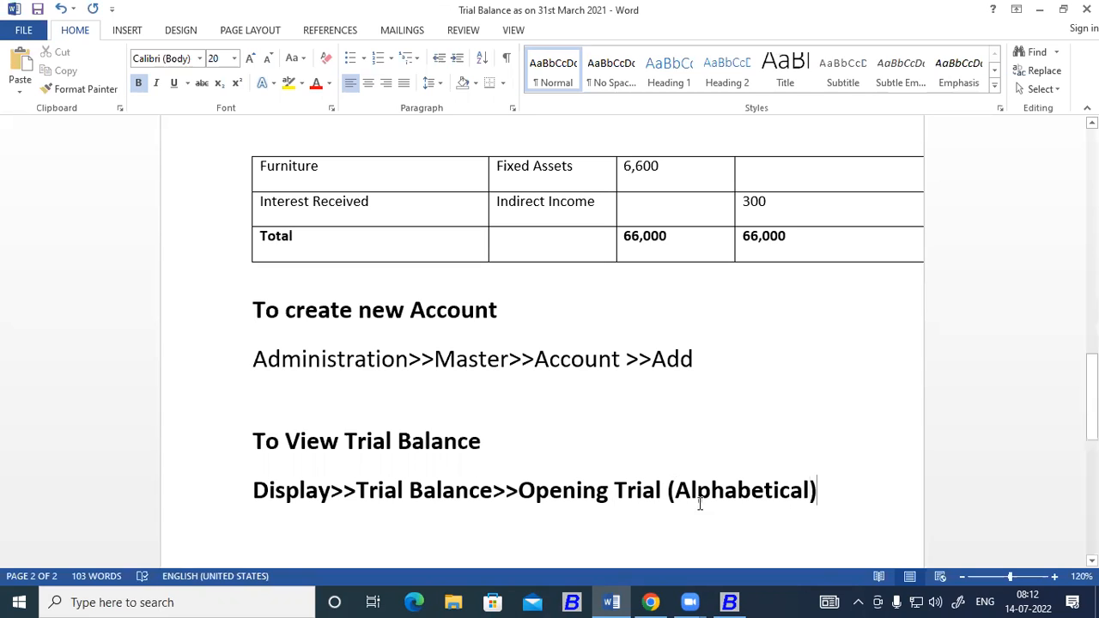
Remove the bold formatting from the Opening Trial (Alphabetical) path line.
{"action": "left_click_drag", "start_coordinate": [836, 493], "coordinate": [254, 489]}
{"action": "key", "text": "ctrl+b"}
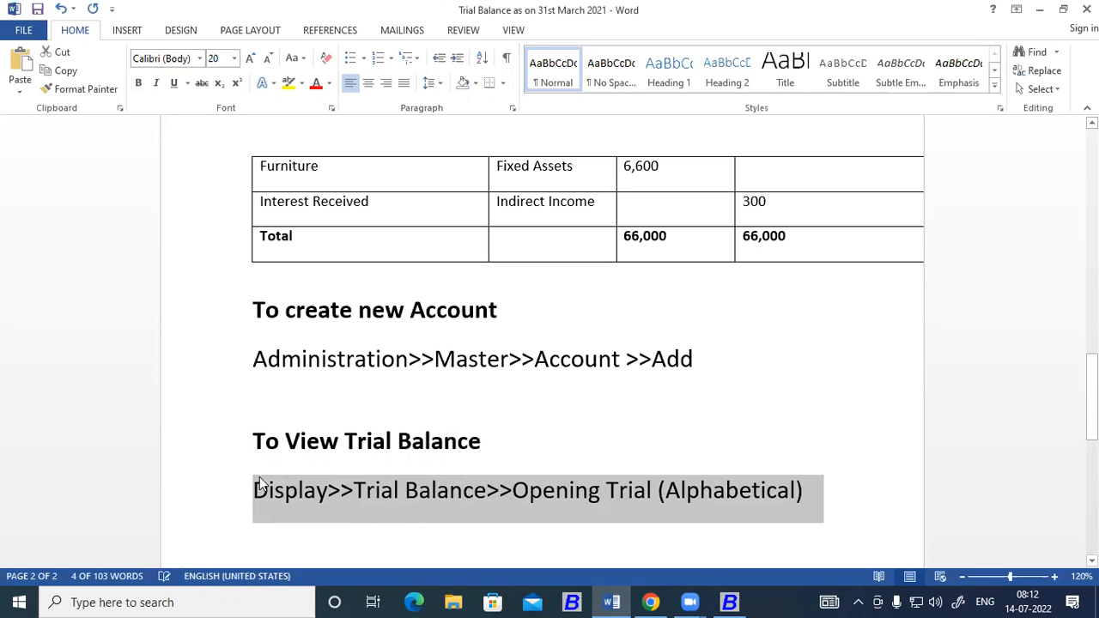
{"action": "left_click", "coordinate": [518, 445]}
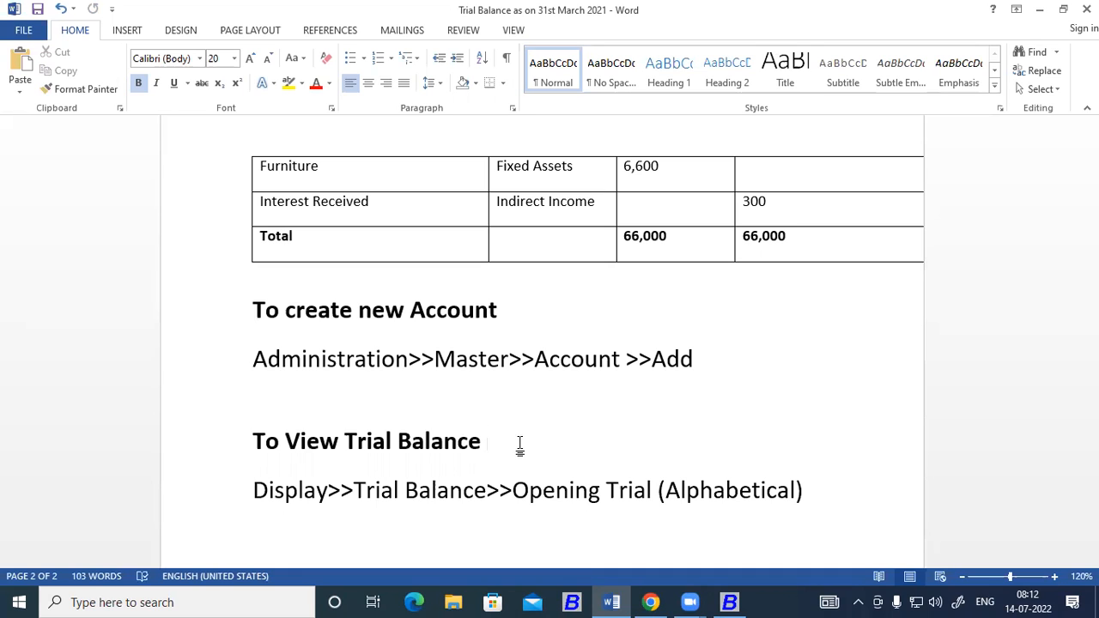
Give both instruction headings and their path lines 1.0 line spacing and remove the space after the paragraphs.
{"action": "left_click_drag", "start_coordinate": [812, 494], "coordinate": [264, 311]}
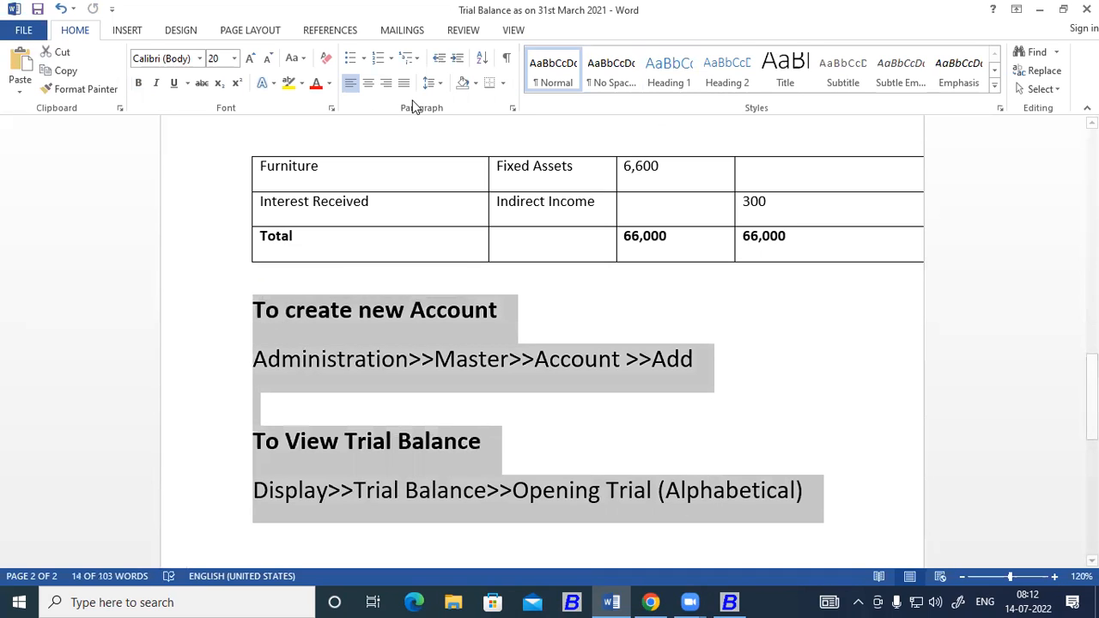
{"action": "left_click", "coordinate": [441, 83]}
{"action": "left_click", "coordinate": [451, 103]}
{"action": "left_click", "coordinate": [441, 85]}
{"action": "left_click", "coordinate": [443, 262]}
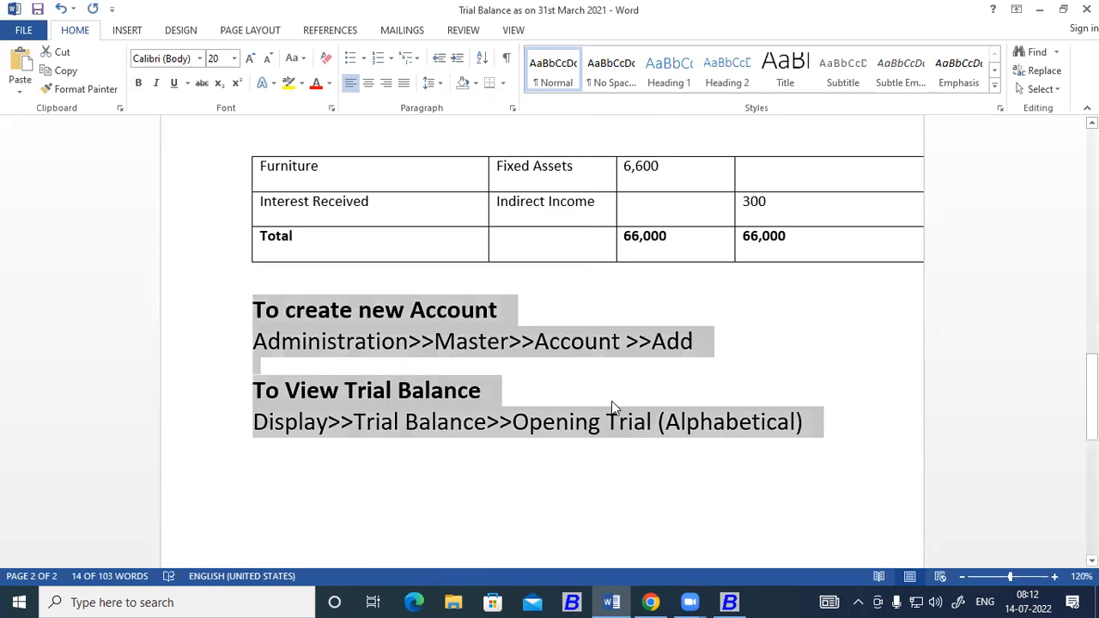
{"action": "left_click", "coordinate": [782, 387]}
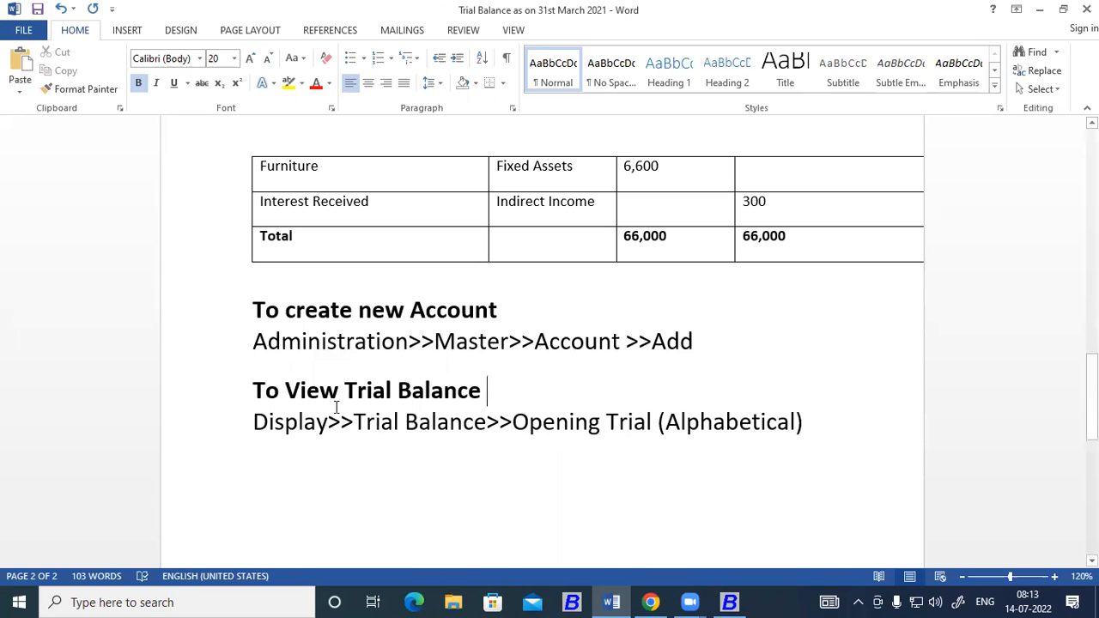
Add a new empty line below the Opening Trial (Alphabetical) path line.
{"action": "left_click_drag", "start_coordinate": [256, 390], "coordinate": [658, 436]}
{"action": "left_click", "coordinate": [817, 431]}
{"action": "key", "text": "Return"}
Switch to Busy, view the Profit & Loss A/c in Horizontal (Standard) format with the default dates, and close the report.
{"action": "key", "text": "alt+Tab"}
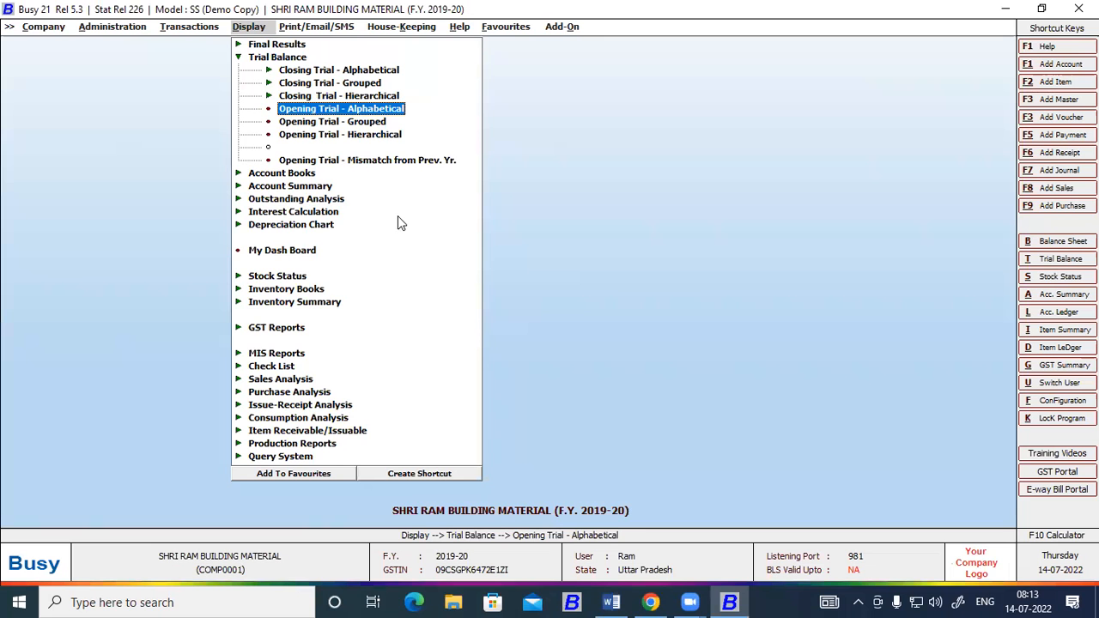
{"action": "key", "text": "Escape"}
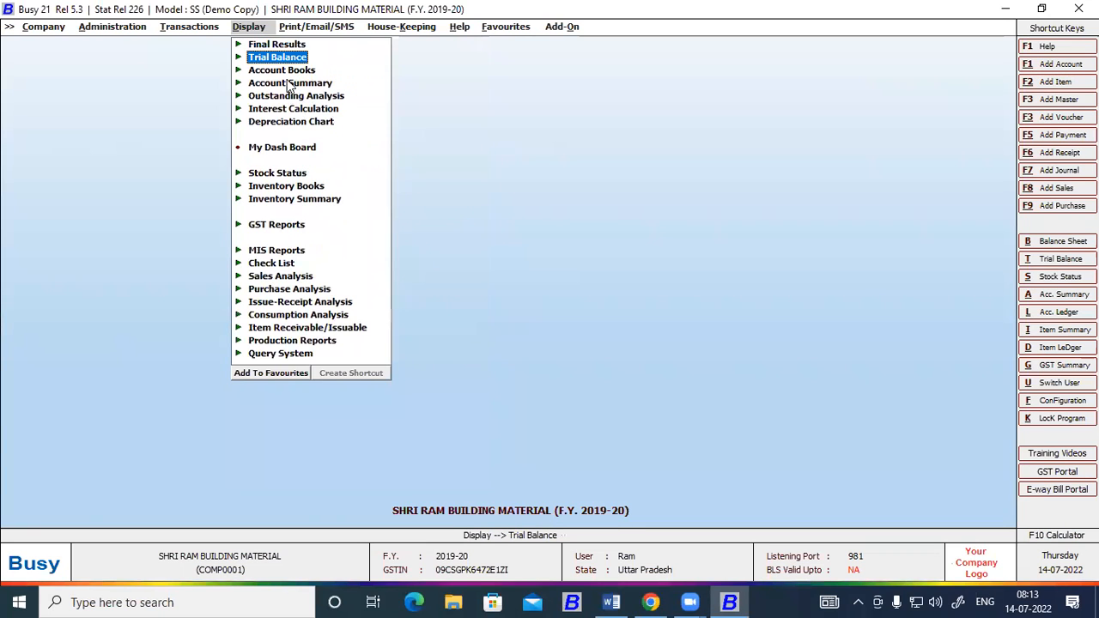
{"action": "left_click", "coordinate": [279, 46]}
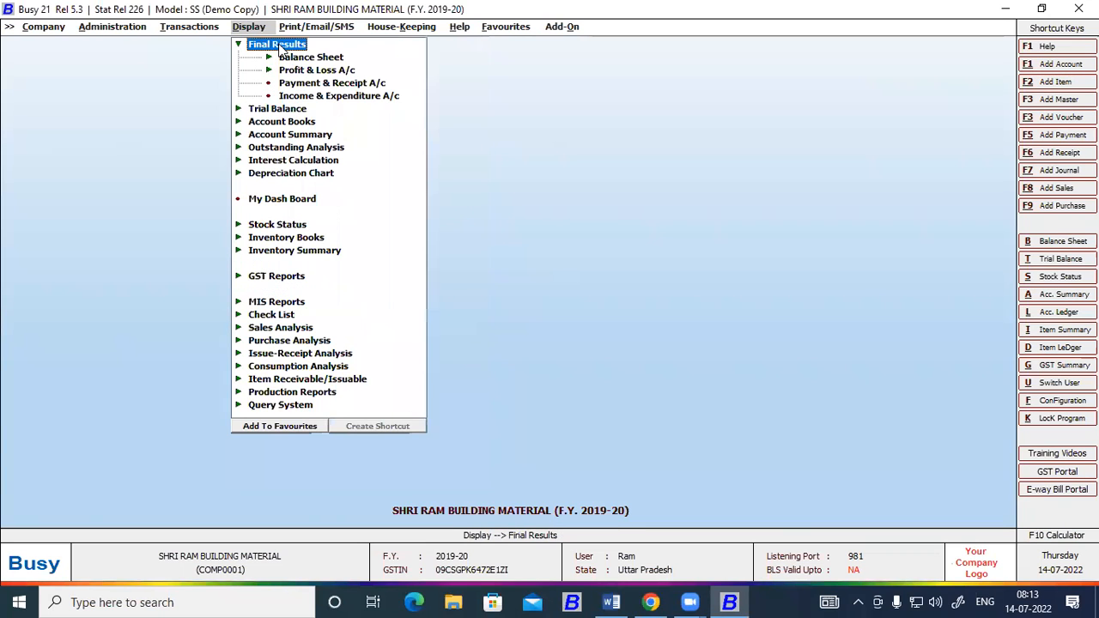
{"action": "left_click", "coordinate": [316, 72]}
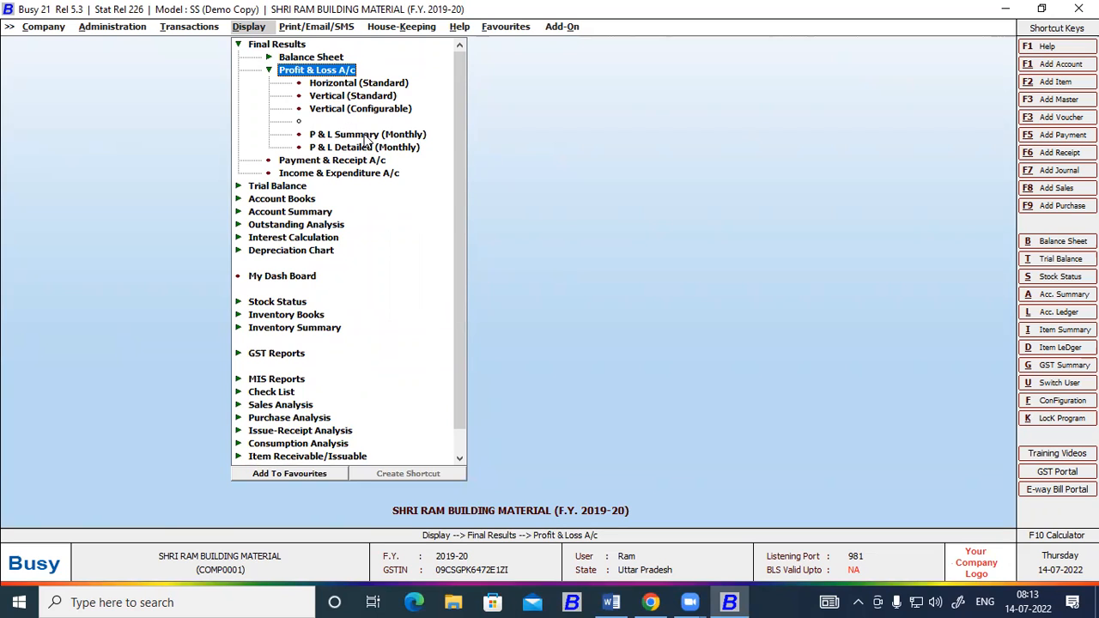
{"action": "left_click", "coordinate": [350, 82]}
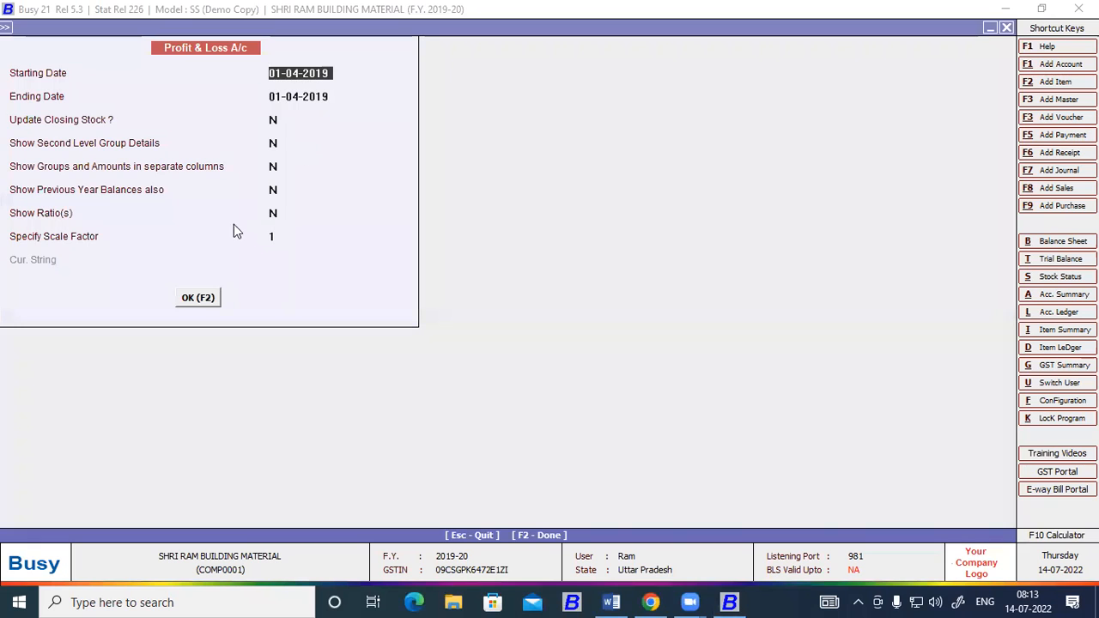
{"action": "left_click", "coordinate": [203, 301]}
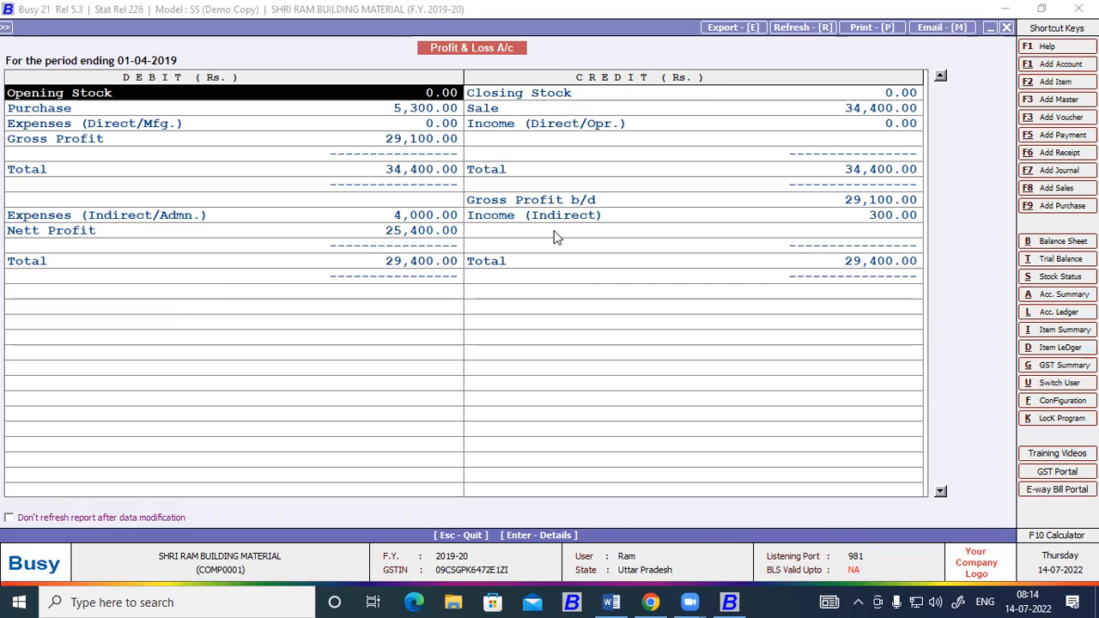
{"action": "key", "text": "Escape"}
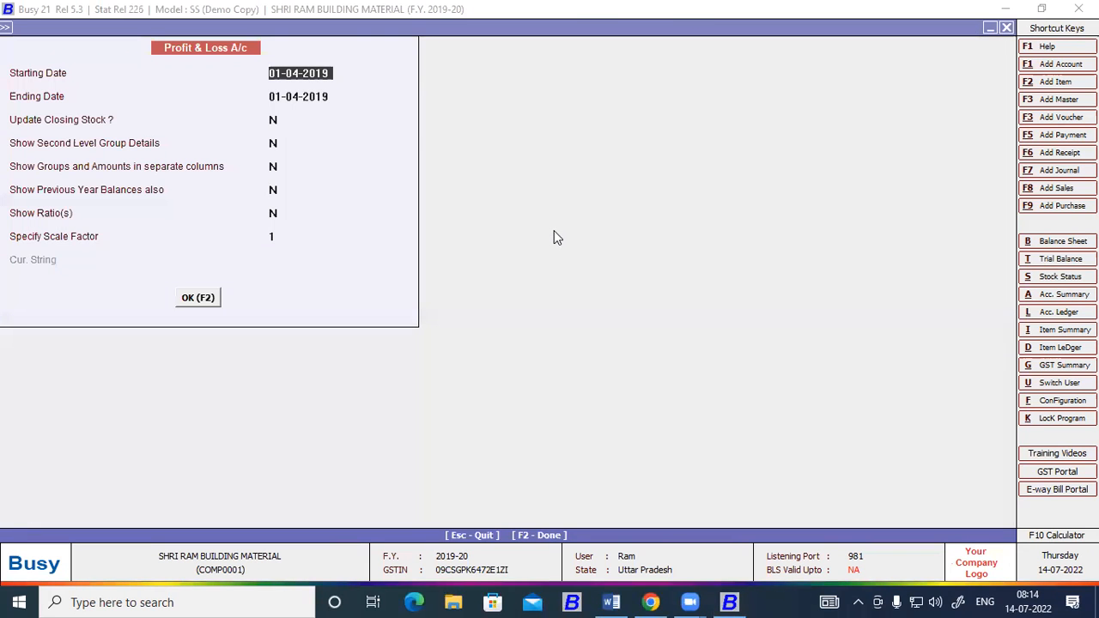
{"action": "key", "text": "Escape"}
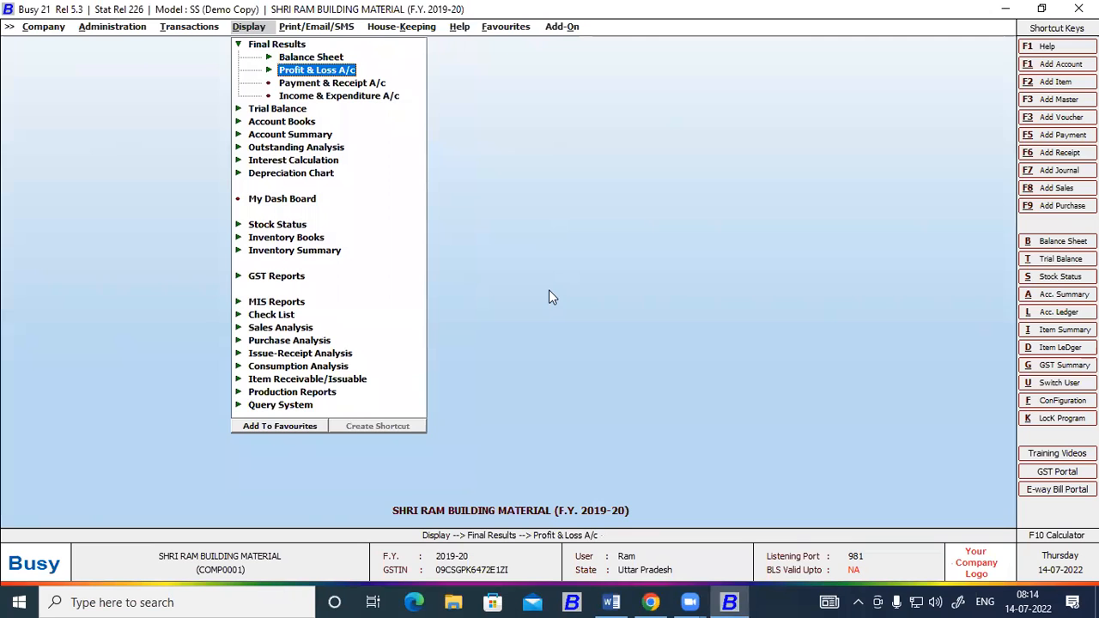
Switch to Word and give the whole trial balance table 1.0 line spacing with no space after paragraphs.
{"action": "left_click", "coordinate": [614, 601]}
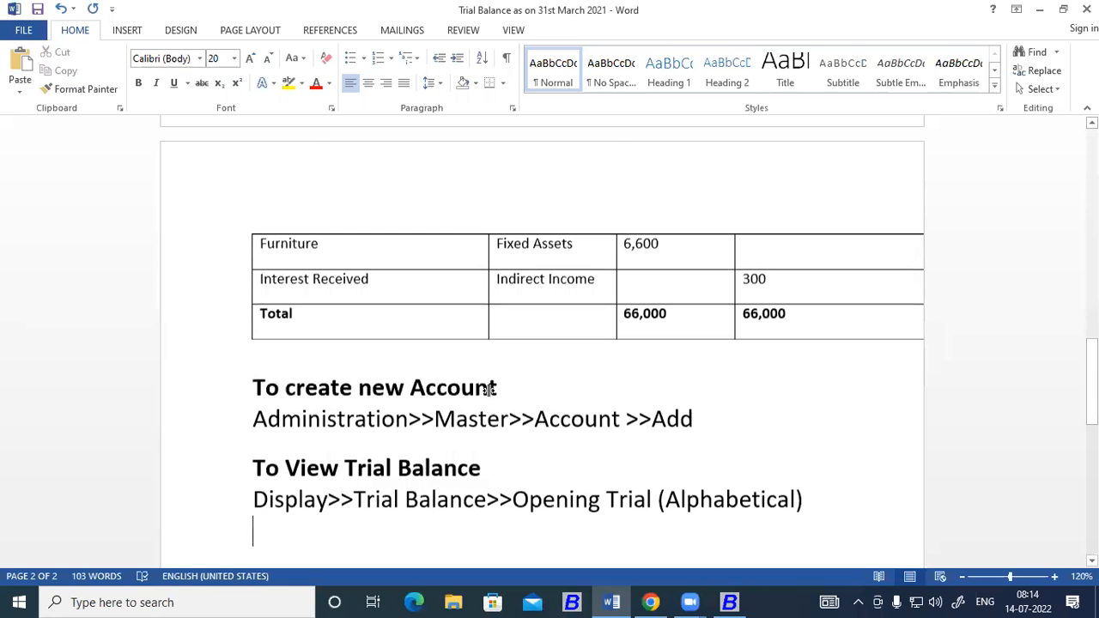
{"action": "scroll", "coordinate": [488, 390], "scroll_direction": "up", "scroll_amount": 12}
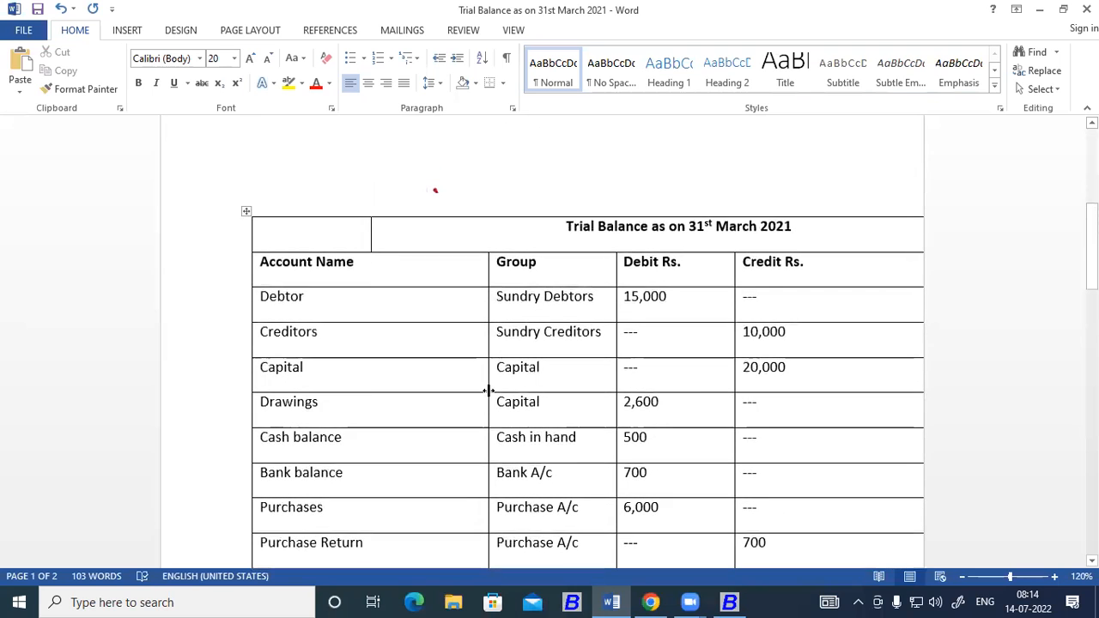
{"action": "left_click", "coordinate": [226, 211]}
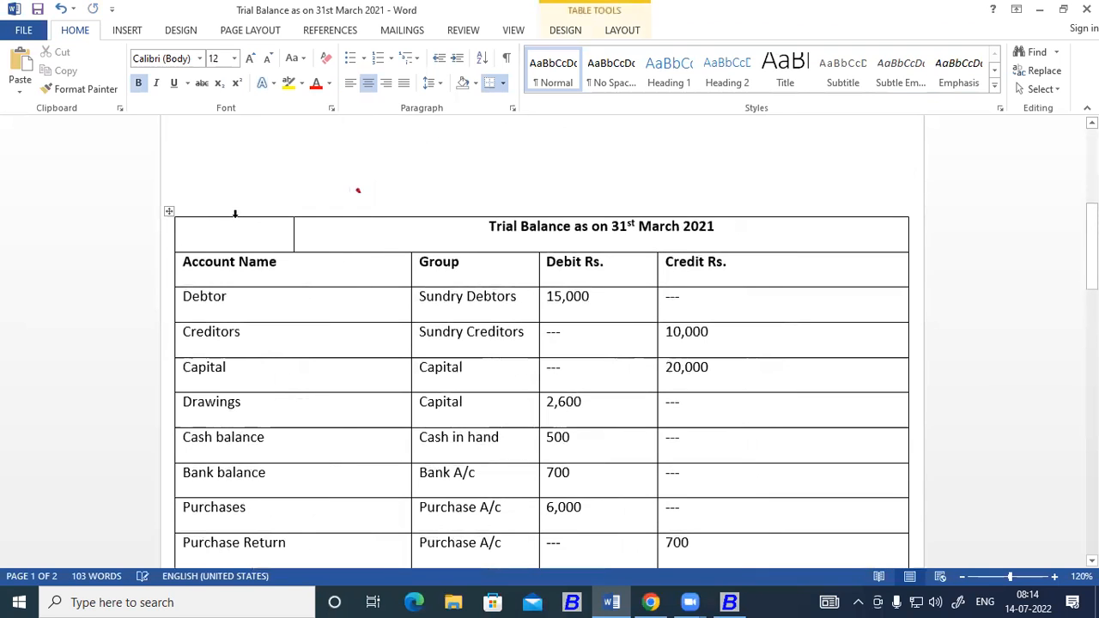
{"action": "left_click", "coordinate": [169, 211]}
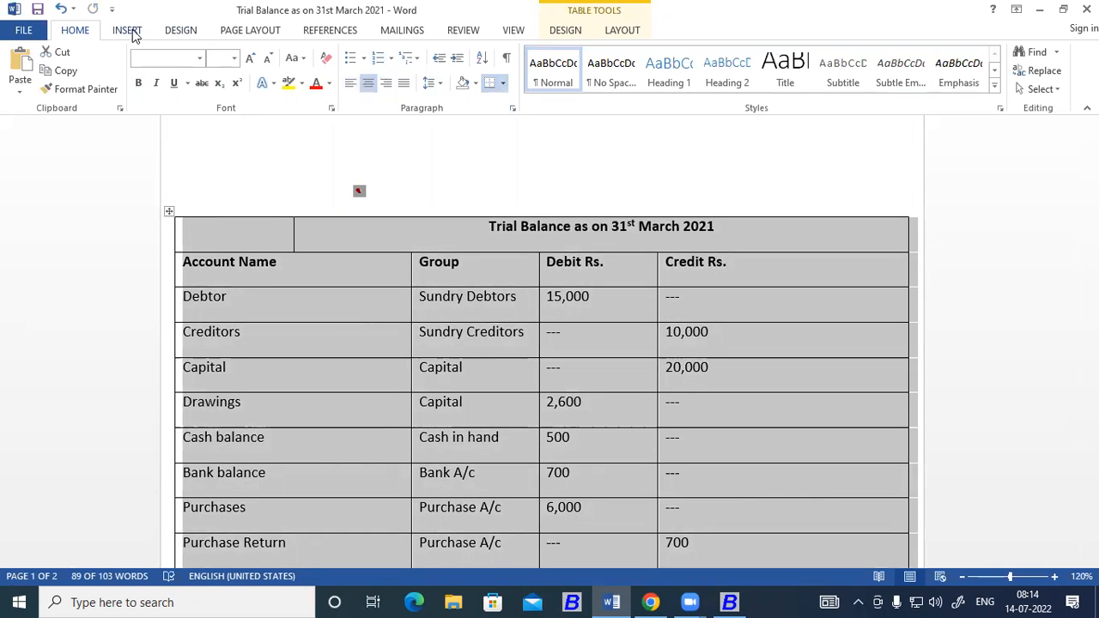
{"action": "left_click", "coordinate": [505, 85]}
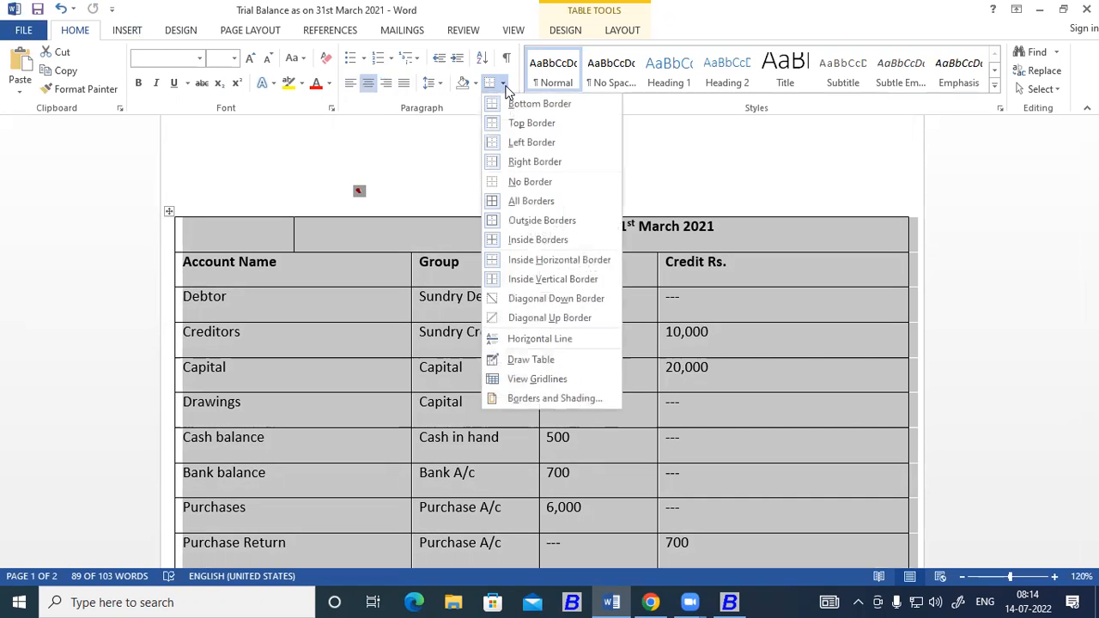
{"action": "left_click", "coordinate": [505, 85]}
{"action": "left_click", "coordinate": [438, 84]}
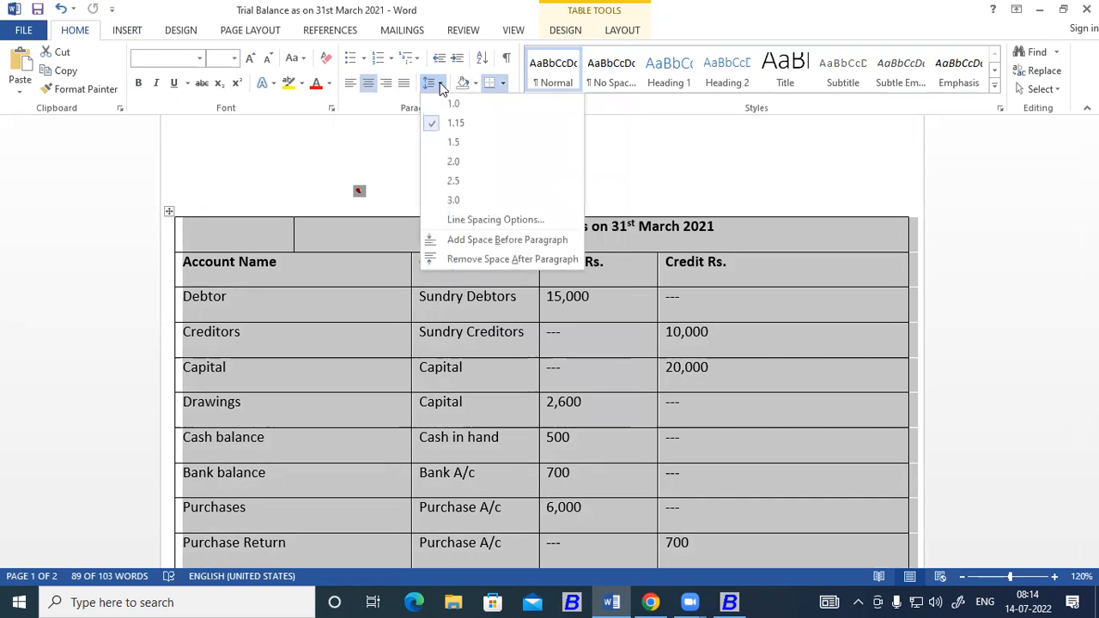
{"action": "left_click", "coordinate": [438, 84]}
{"action": "left_click", "coordinate": [438, 84]}
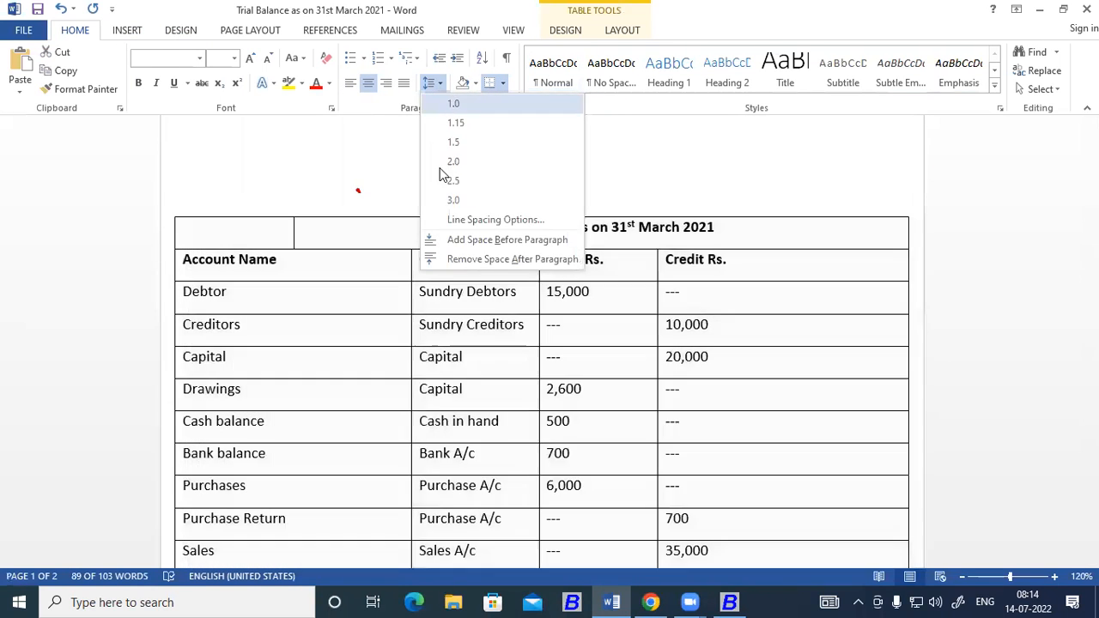
{"action": "left_click", "coordinate": [427, 258]}
{"action": "scroll", "coordinate": [422, 188], "scroll_direction": "down", "scroll_amount": 1}
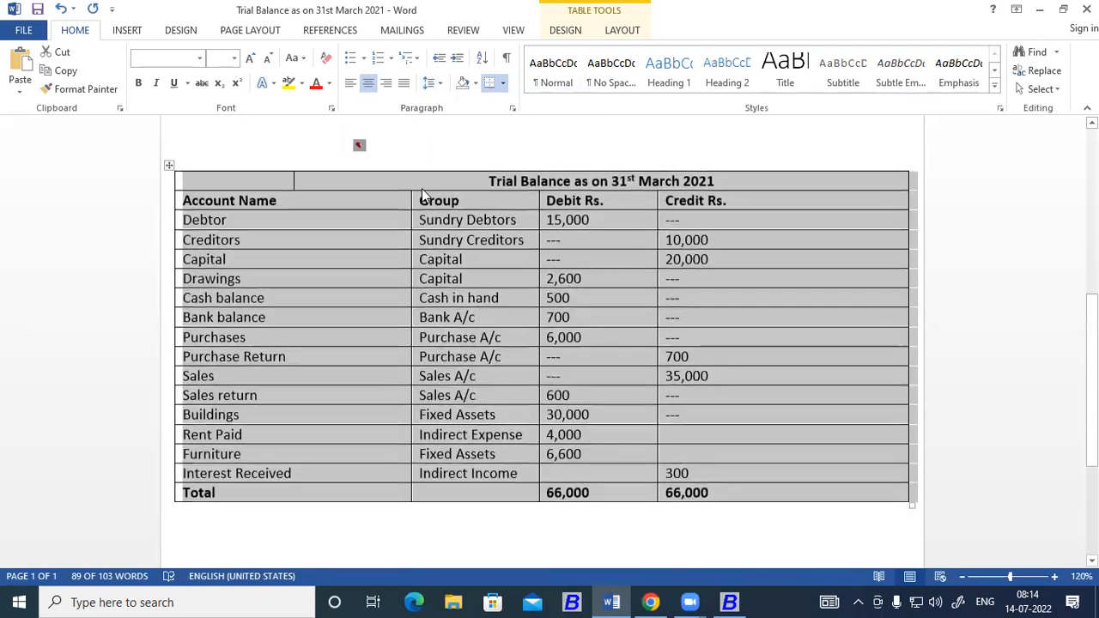
{"action": "left_click", "coordinate": [394, 533]}
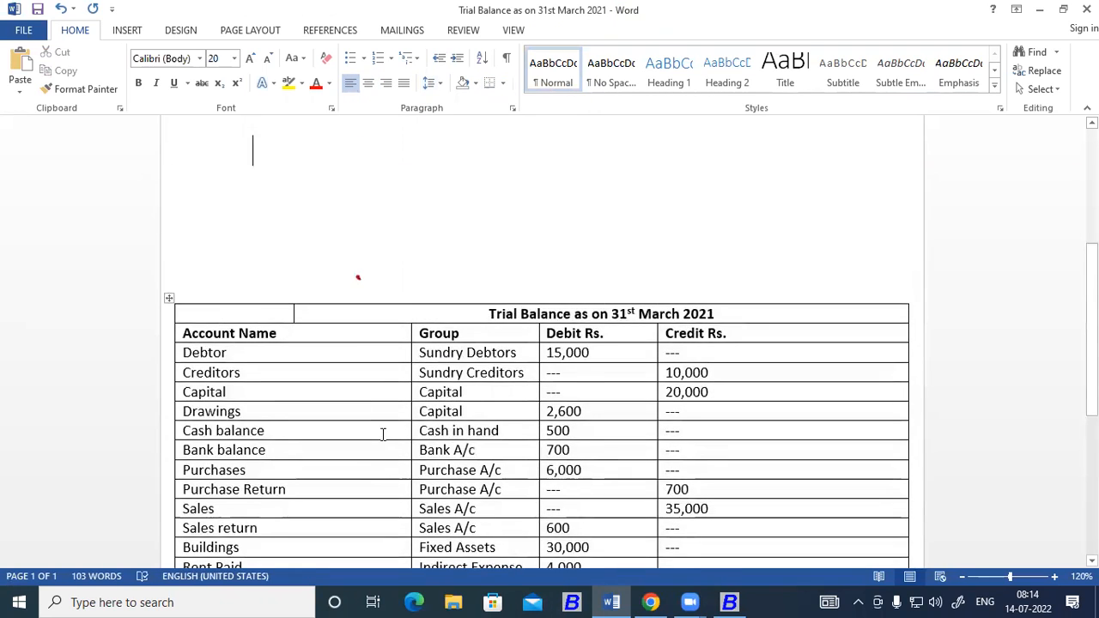
Narrow the Account Name, Group, Debit Rs. and Credit Rs. columns of the trial balance table to fit their contents.
{"action": "scroll", "coordinate": [383, 435], "scroll_direction": "down", "scroll_amount": 2}
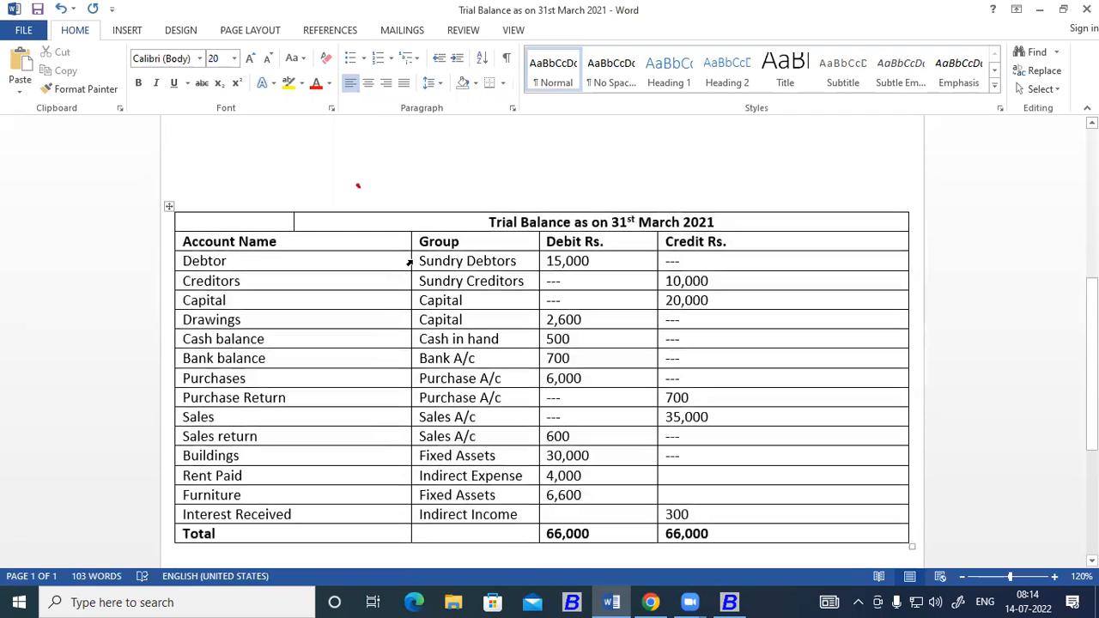
{"action": "left_click_drag", "start_coordinate": [410, 262], "coordinate": [329, 281]}
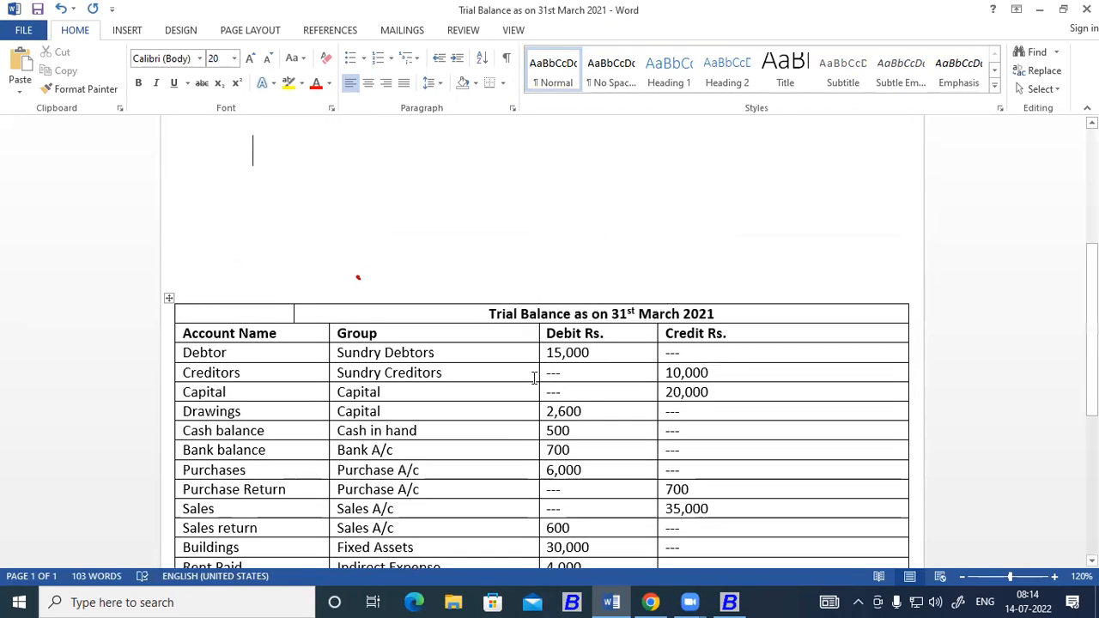
{"action": "left_click_drag", "start_coordinate": [536, 381], "coordinate": [464, 386]}
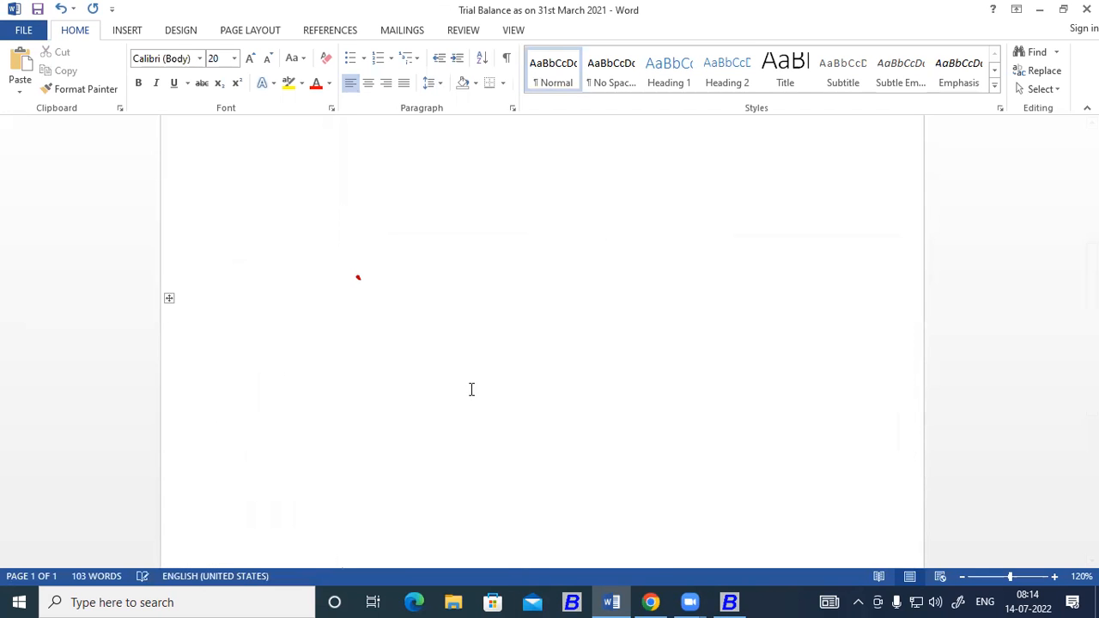
{"action": "scroll", "coordinate": [628, 403], "scroll_direction": "down", "scroll_amount": 2}
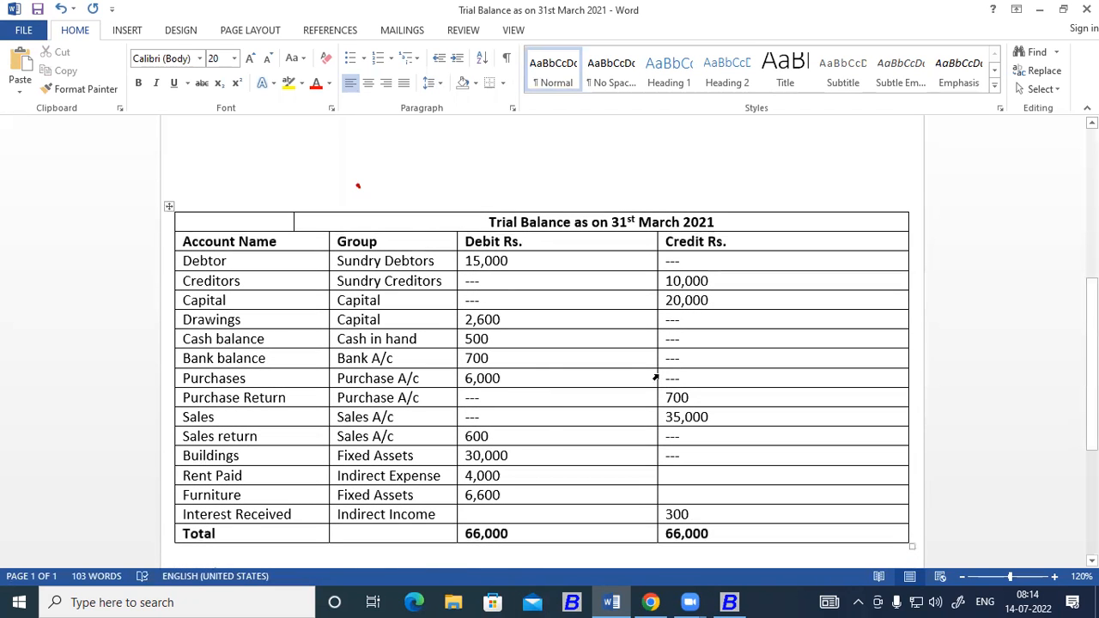
{"action": "left_click_drag", "start_coordinate": [657, 374], "coordinate": [531, 380]}
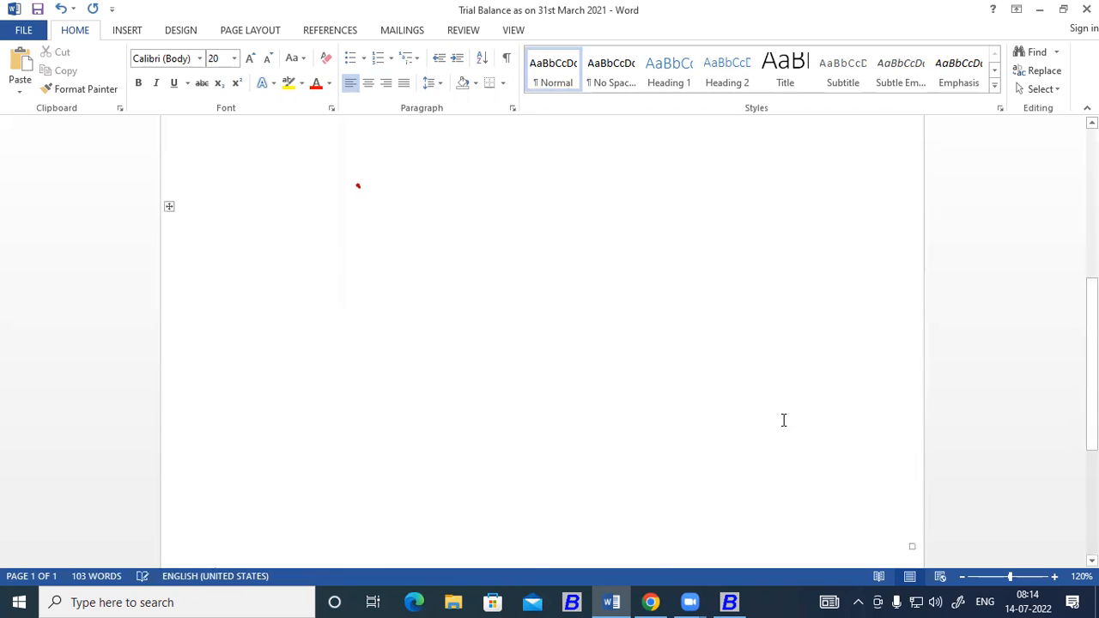
{"action": "left_click_drag", "start_coordinate": [907, 402], "coordinate": [631, 405]}
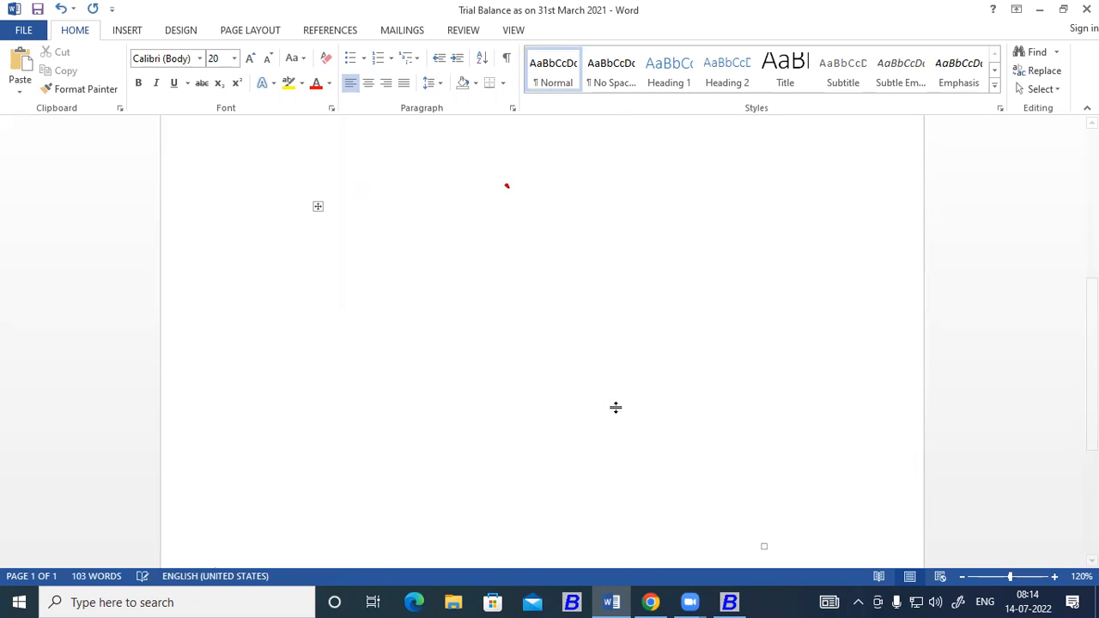
{"action": "scroll", "coordinate": [798, 386], "scroll_direction": "down", "scroll_amount": 2}
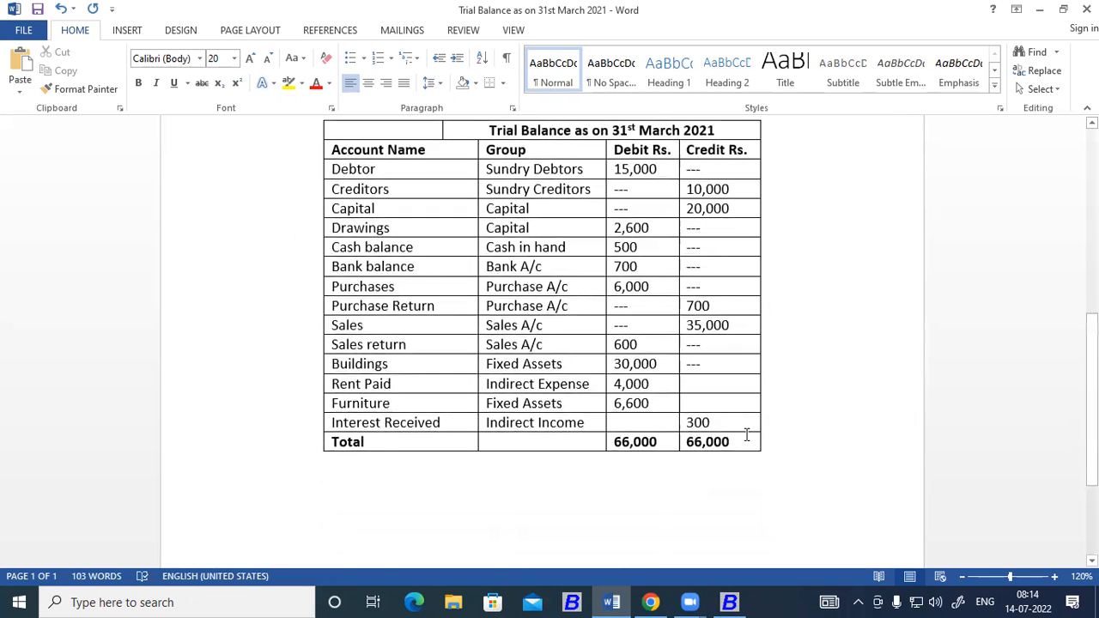
{"action": "scroll", "coordinate": [614, 486], "scroll_direction": "up", "scroll_amount": 4}
{"action": "scroll", "coordinate": [476, 241], "scroll_direction": "down", "scroll_amount": 3}
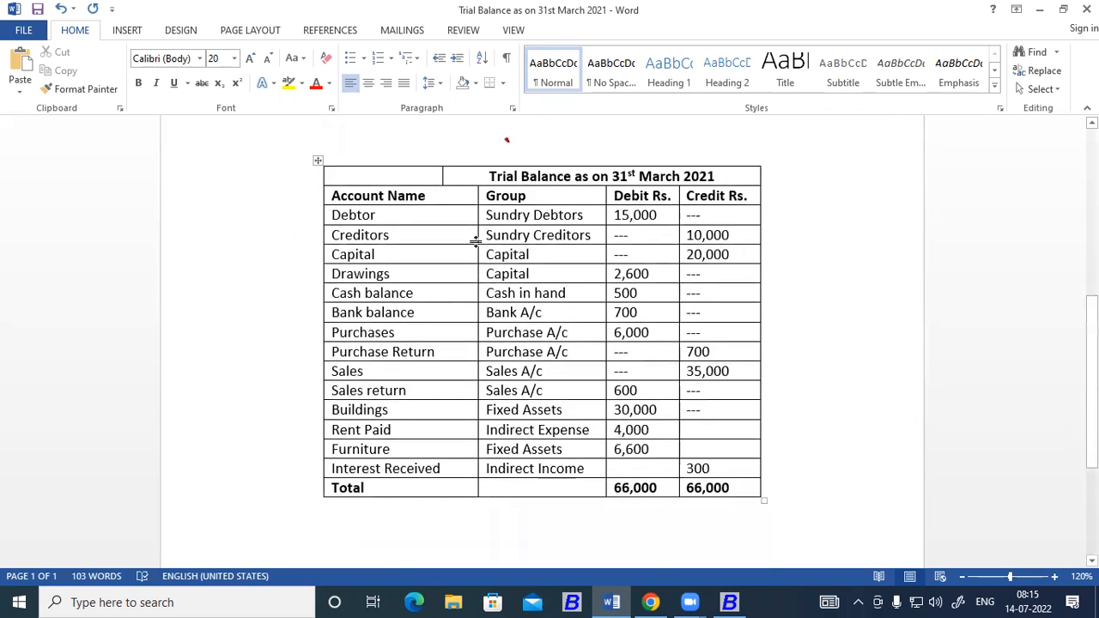
Merge the empty cell and the "Trial Balance as on 31st March 2021" cell into one title row.
{"action": "left_click", "coordinate": [444, 180]}
{"action": "left_click_drag", "start_coordinate": [444, 180], "coordinate": [457, 177]}
{"action": "right_click", "coordinate": [457, 177]}
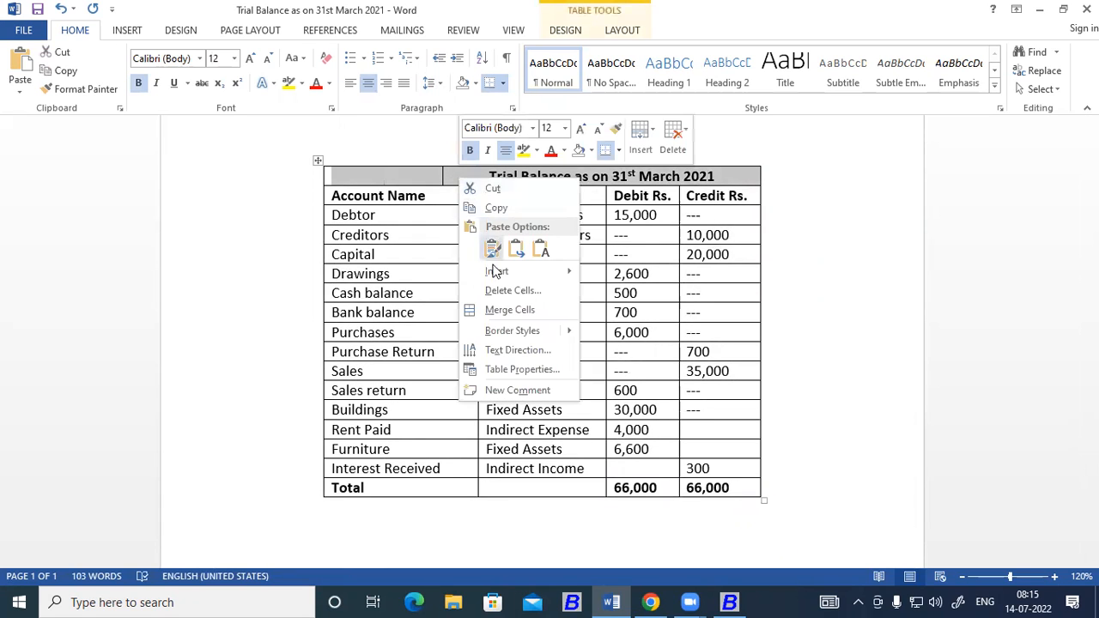
{"action": "left_click", "coordinate": [499, 310]}
{"action": "left_click", "coordinate": [833, 313]}
{"action": "scroll", "coordinate": [915, 498], "scroll_direction": "up", "scroll_amount": 2}
{"action": "scroll", "coordinate": [873, 458], "scroll_direction": "down", "scroll_amount": 4}
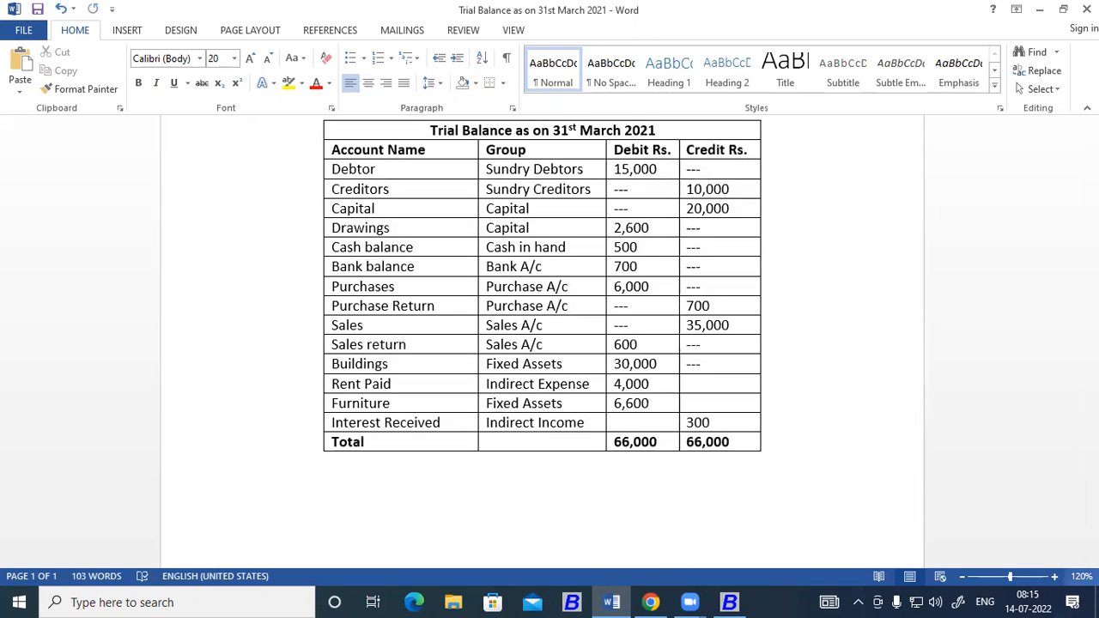
Save the document with the reformatted trial balance table.
{"action": "left_click", "coordinate": [1055, 576]}
{"action": "left_click", "coordinate": [1055, 577]}
{"action": "left_click", "coordinate": [1054, 576]}
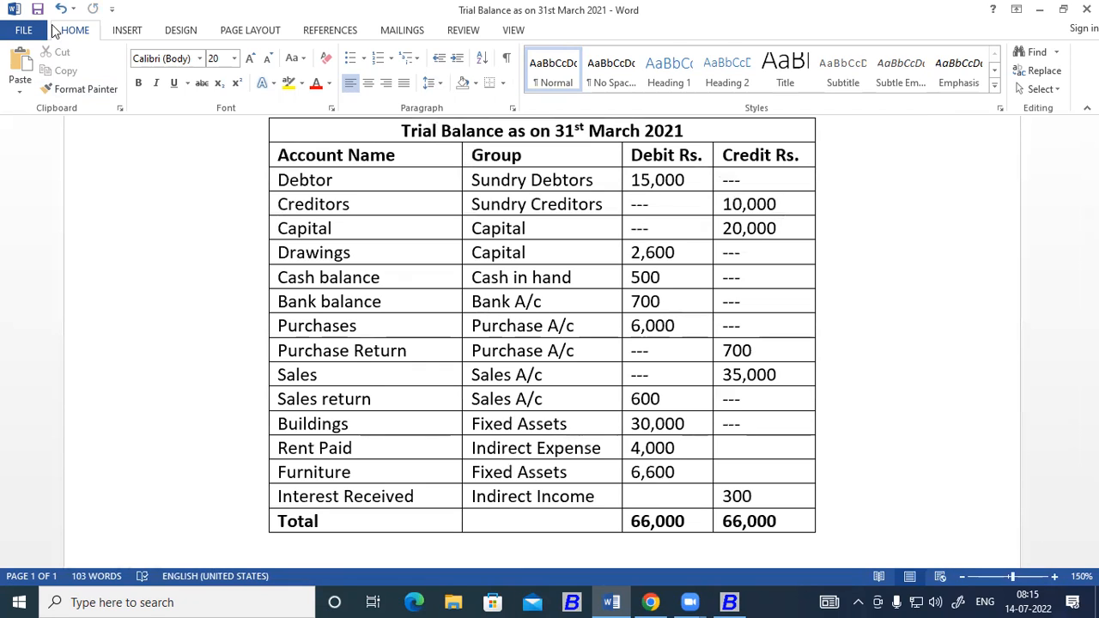
{"action": "left_click", "coordinate": [38, 9]}
Change the Sales entry in the Account Name column to read "Sales A/c".
{"action": "left_click", "coordinate": [329, 371]}
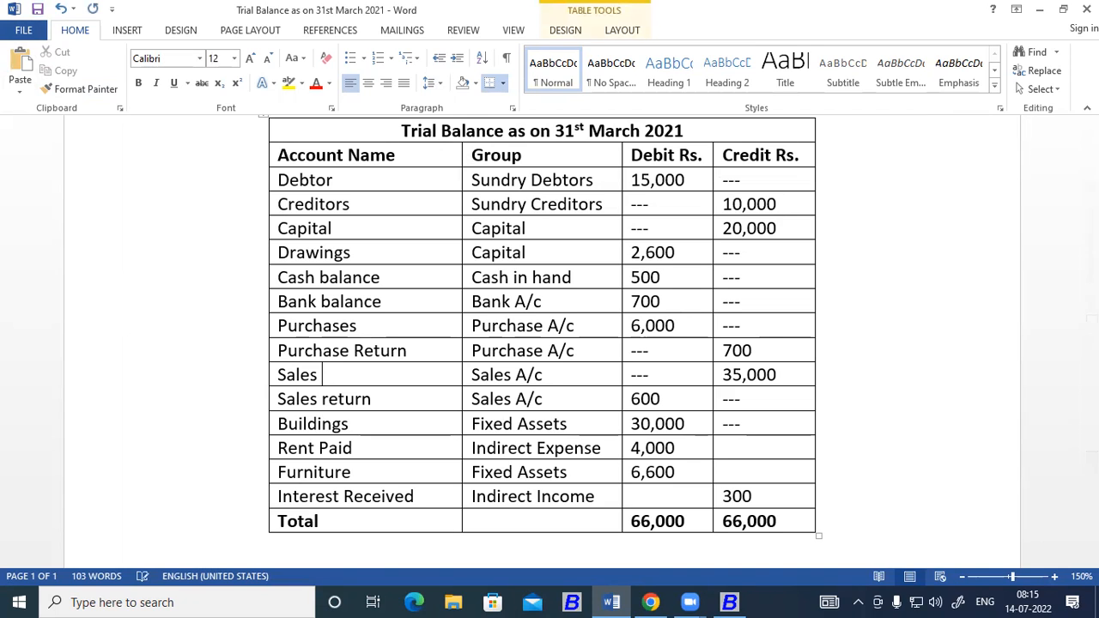
{"action": "type", "text": "A/c"}
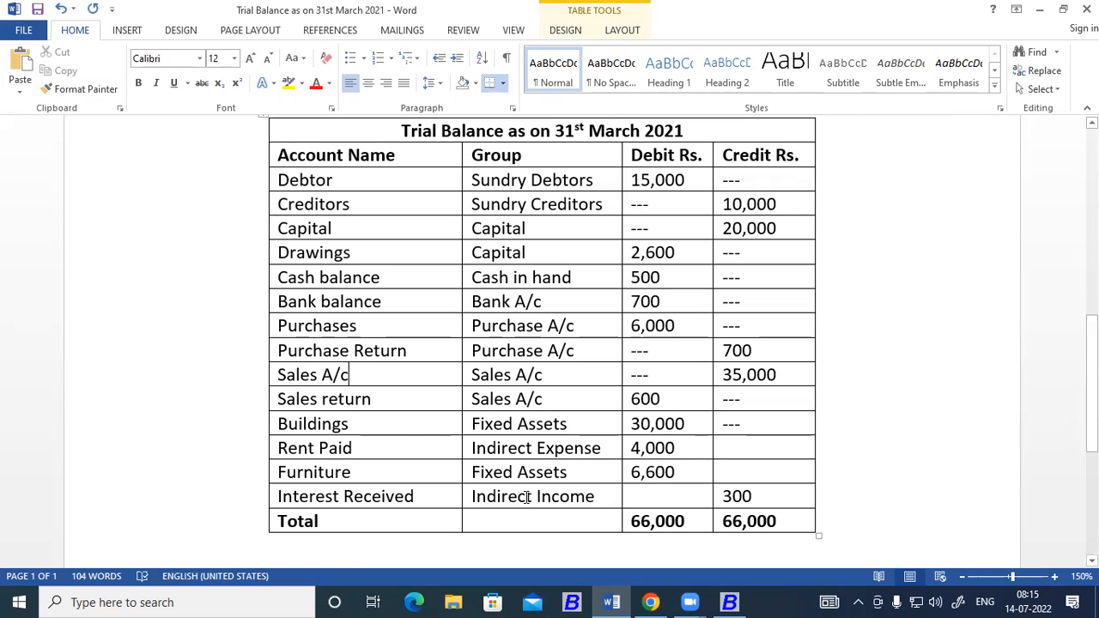
{"action": "left_click", "coordinate": [399, 427]}
Copy the "A/c" suffix from the Sales entry and append it to the Debtor, Creditors, Capital and Drawings account names.
{"action": "left_click_drag", "start_coordinate": [350, 379], "coordinate": [321, 378]}
{"action": "key", "text": "ctrl+c"}
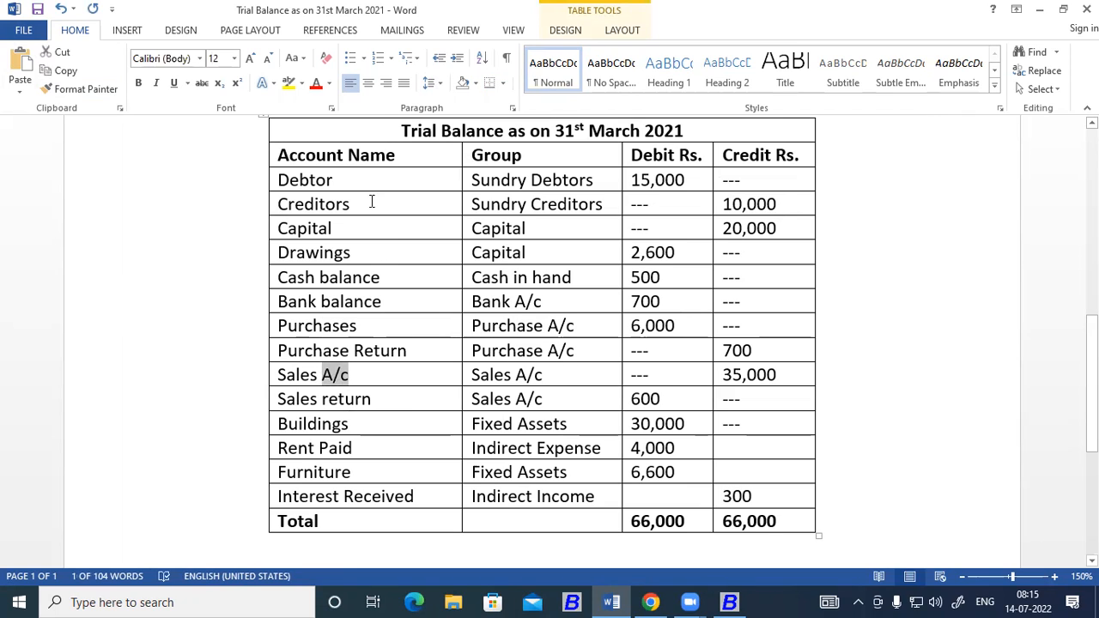
{"action": "left_click", "coordinate": [359, 179]}
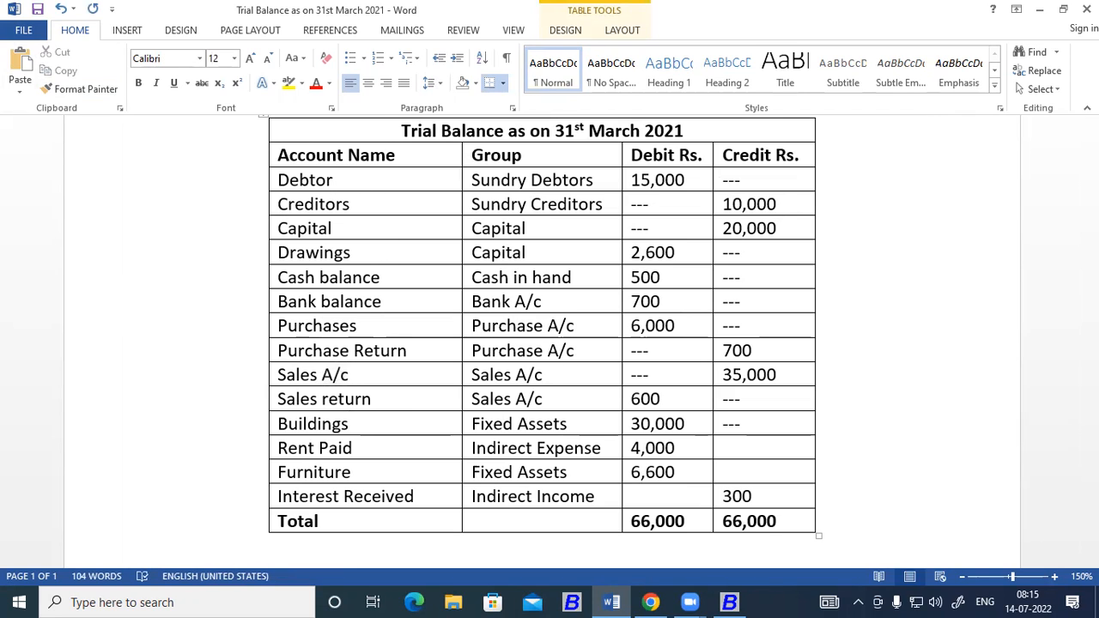
{"action": "key", "text": "ctrl+v"}
{"action": "left_click_drag", "start_coordinate": [370, 180], "coordinate": [341, 182]}
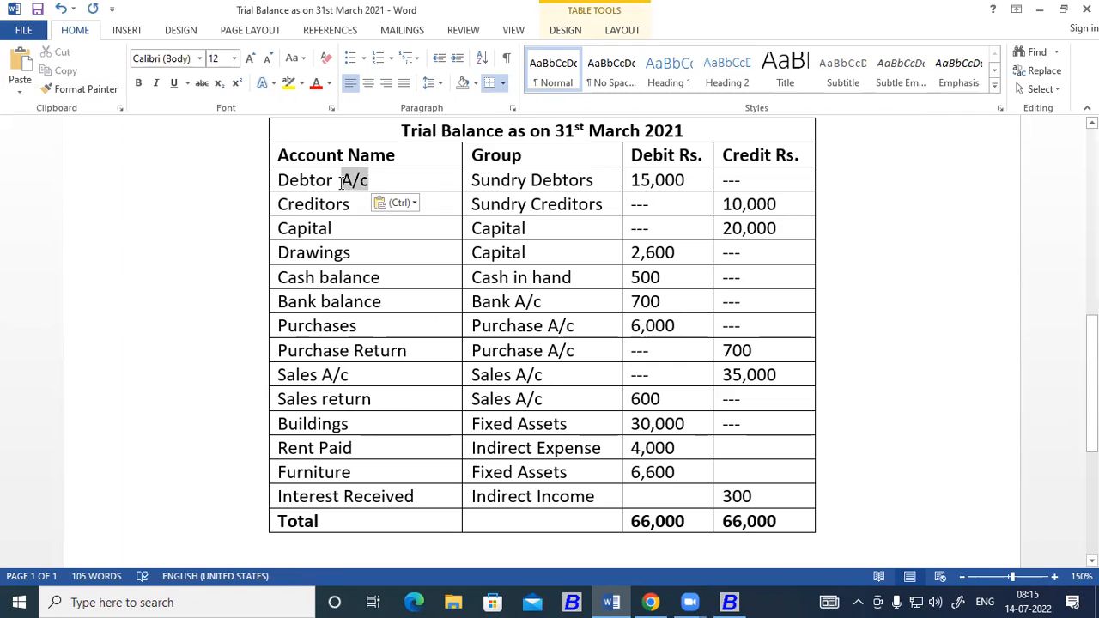
{"action": "left_click", "coordinate": [375, 206]}
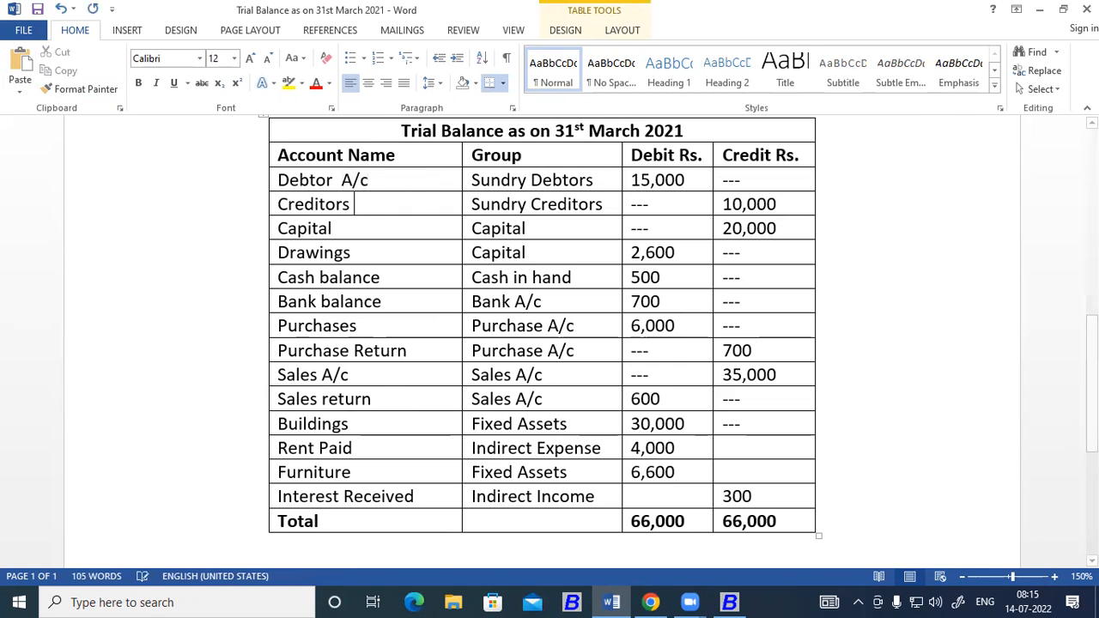
{"action": "key", "text": "ctrl+v"}
{"action": "left_click", "coordinate": [371, 235]}
{"action": "key", "text": "ctrl+v"}
{"action": "left_click", "coordinate": [369, 253]}
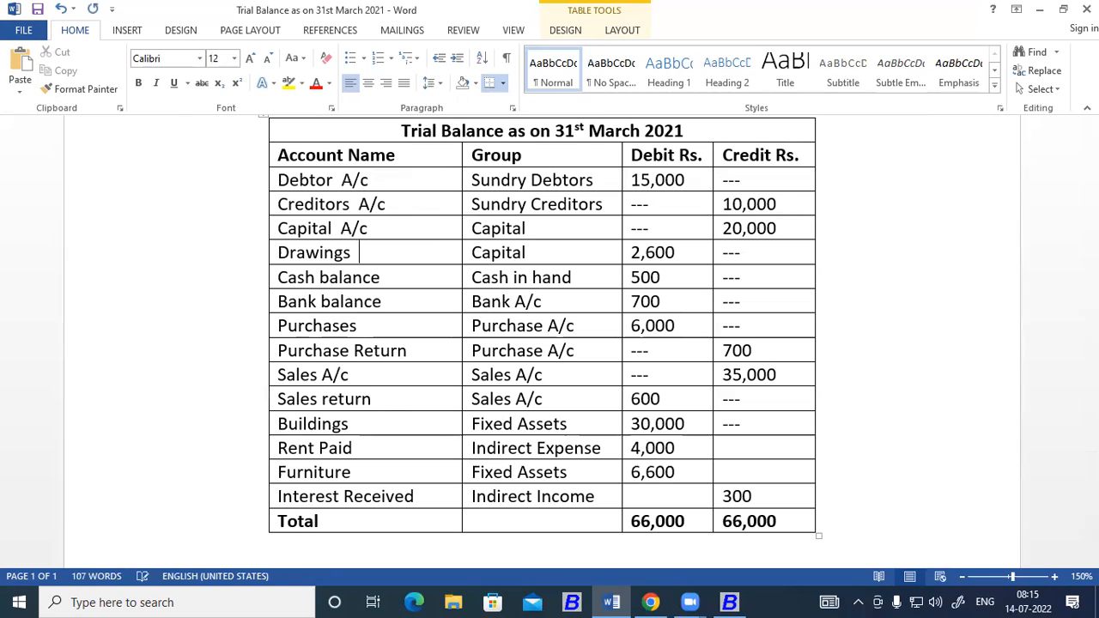
{"action": "key", "text": "ctrl+v"}
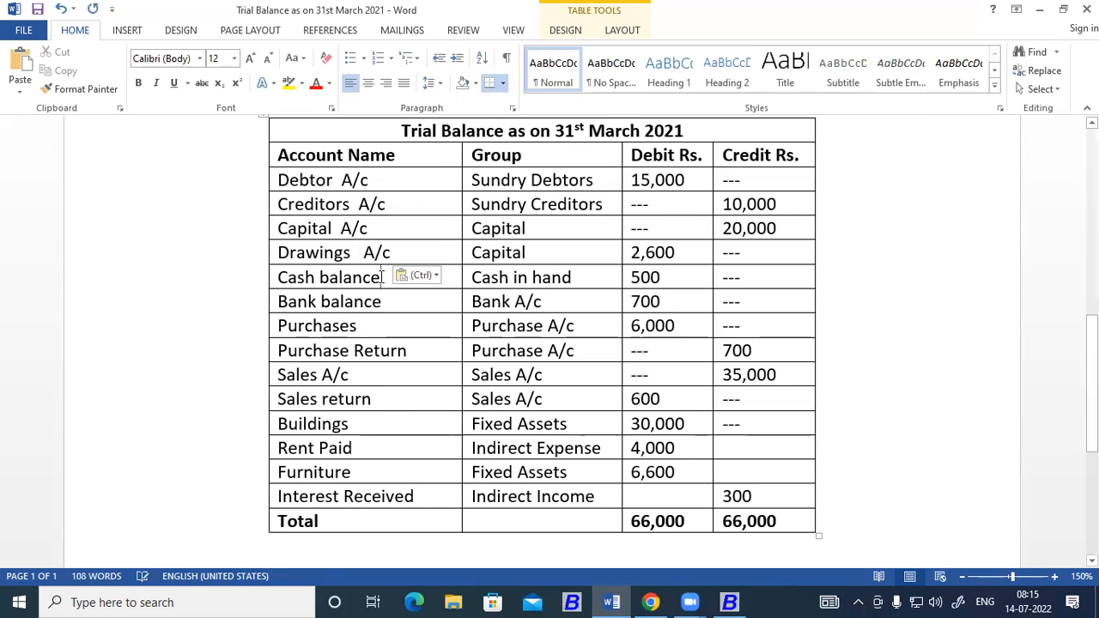
Append the copied "A/c" to the Cash balance, Bank balance and Purchases account names.
{"action": "left_click", "coordinate": [373, 276]}
{"action": "key", "text": "ctrl+v"}
{"action": "scroll", "coordinate": [403, 258], "scroll_direction": "down", "scroll_amount": 1}
{"action": "left_click", "coordinate": [404, 244]}
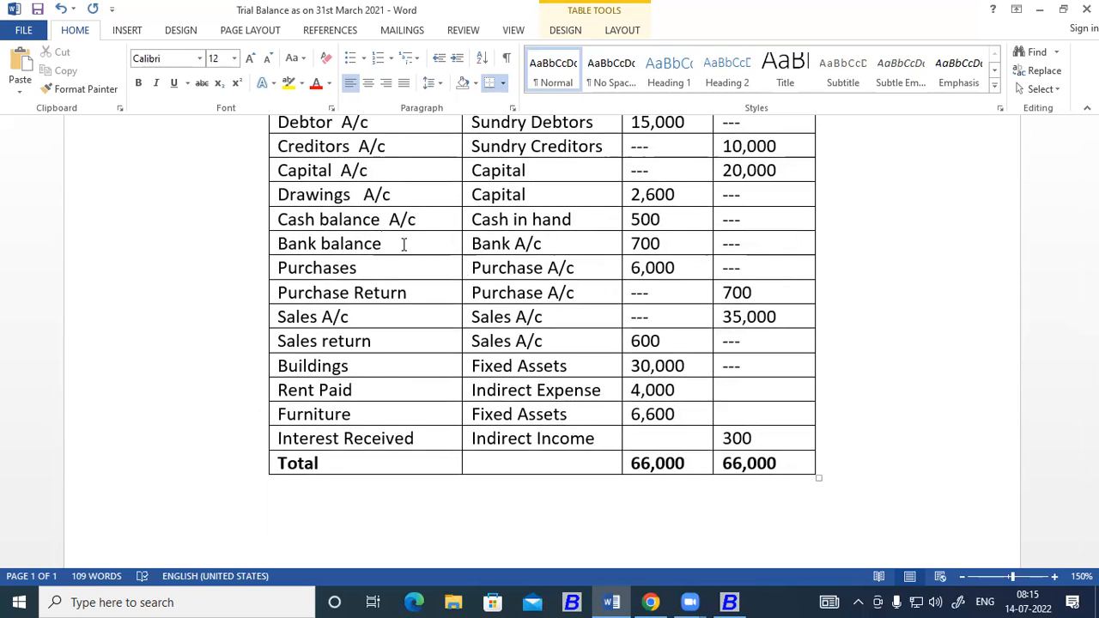
{"action": "key", "text": "ctrl+v"}
{"action": "left_click", "coordinate": [397, 272]}
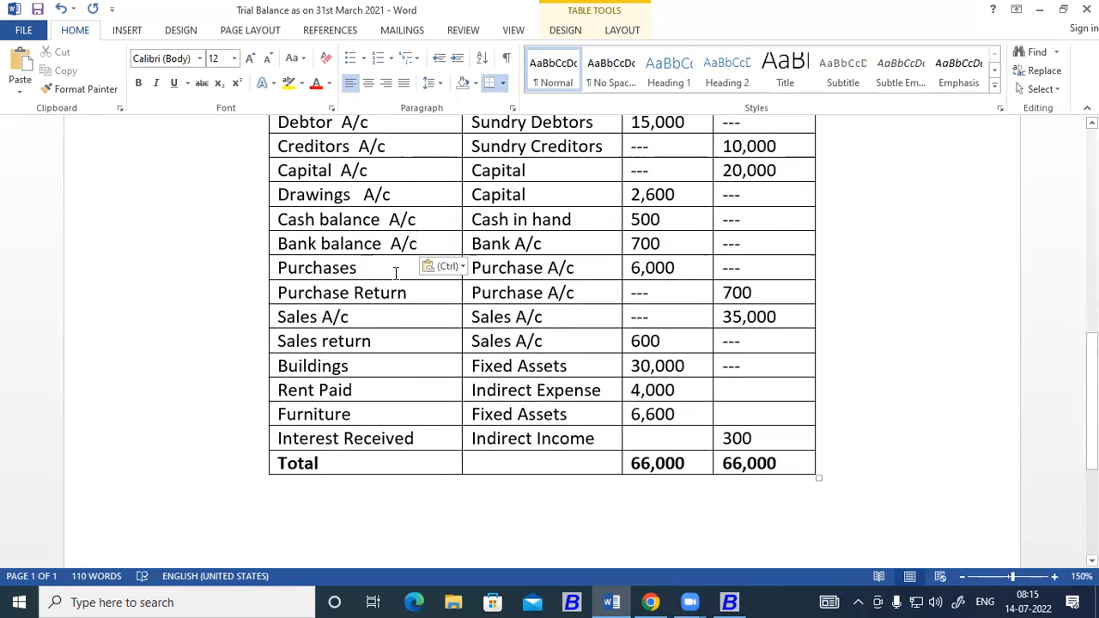
{"action": "key", "text": "ctrl+v"}
Append the copied "A/c" to the Sales A/c, Sales return, Buildings, Rent Paid and Furniture entries in the Account Name column.
{"action": "left_click", "coordinate": [396, 316]}
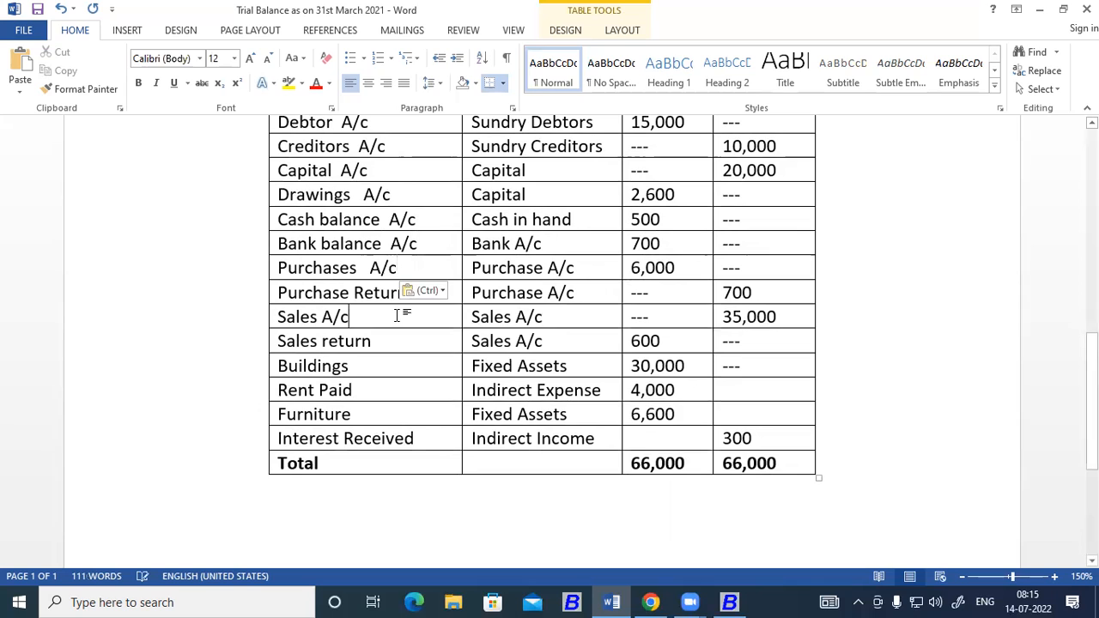
{"action": "key", "text": "ctrl+v"}
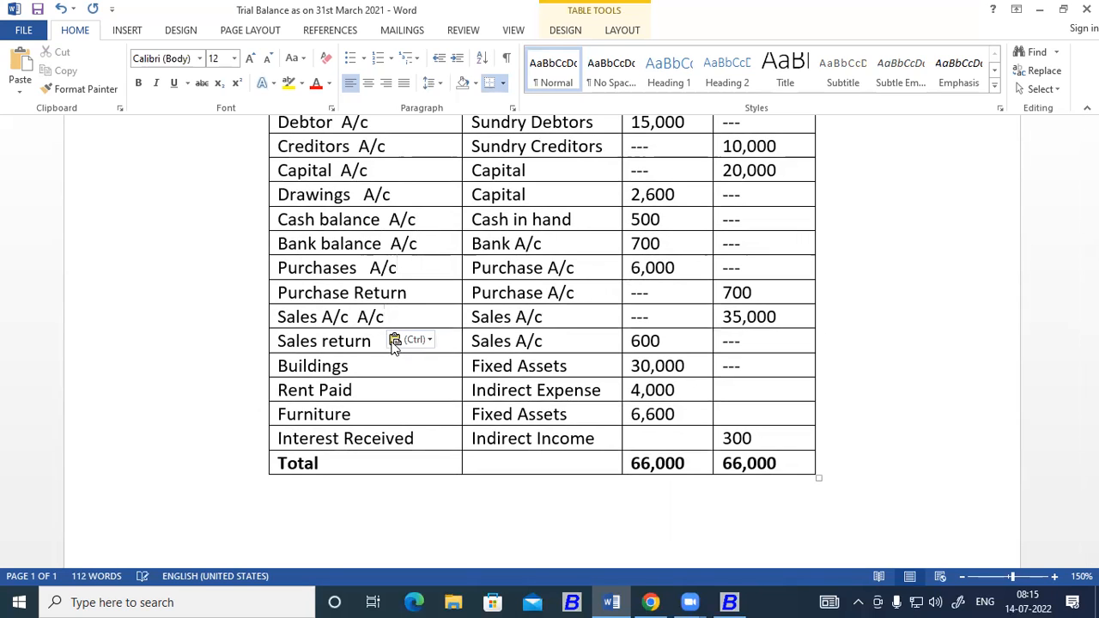
{"action": "left_click", "coordinate": [379, 345]}
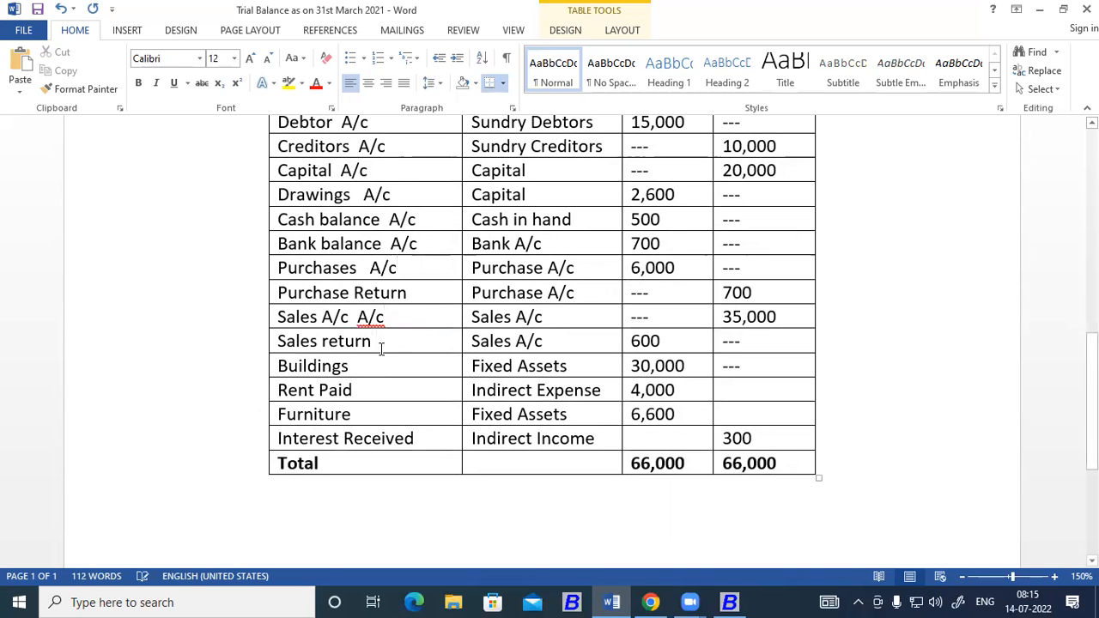
{"action": "key", "text": "ctrl+v"}
{"action": "left_click", "coordinate": [363, 367]}
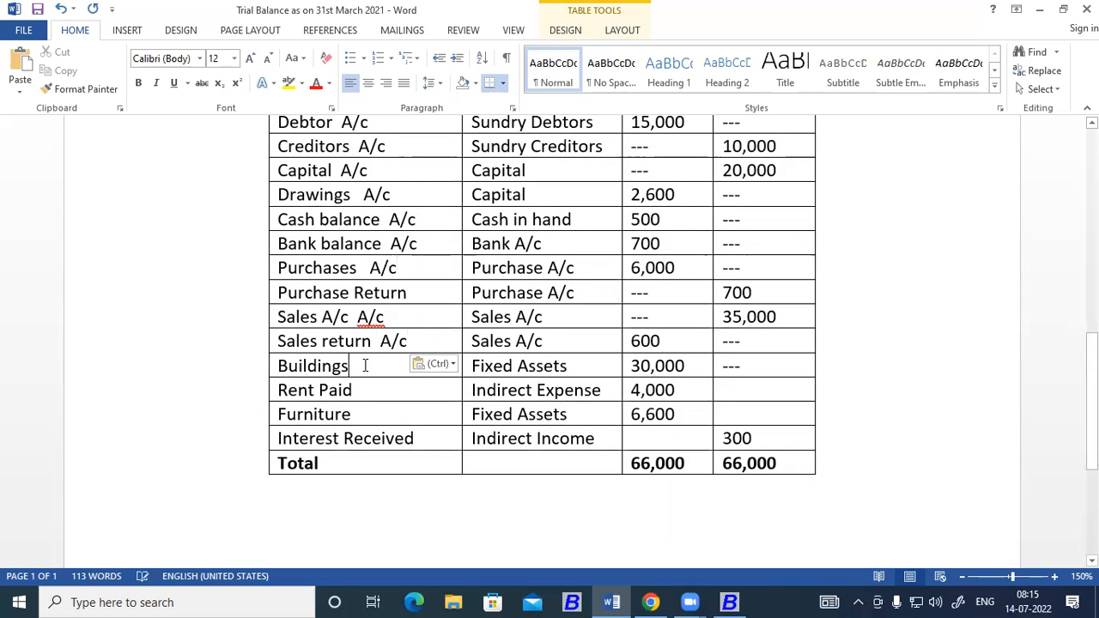
{"action": "key", "text": "ctrl+v"}
{"action": "left_click", "coordinate": [370, 395]}
{"action": "key", "text": "ctrl+v"}
{"action": "left_click", "coordinate": [370, 412]}
{"action": "key", "text": "ctrl+v"}
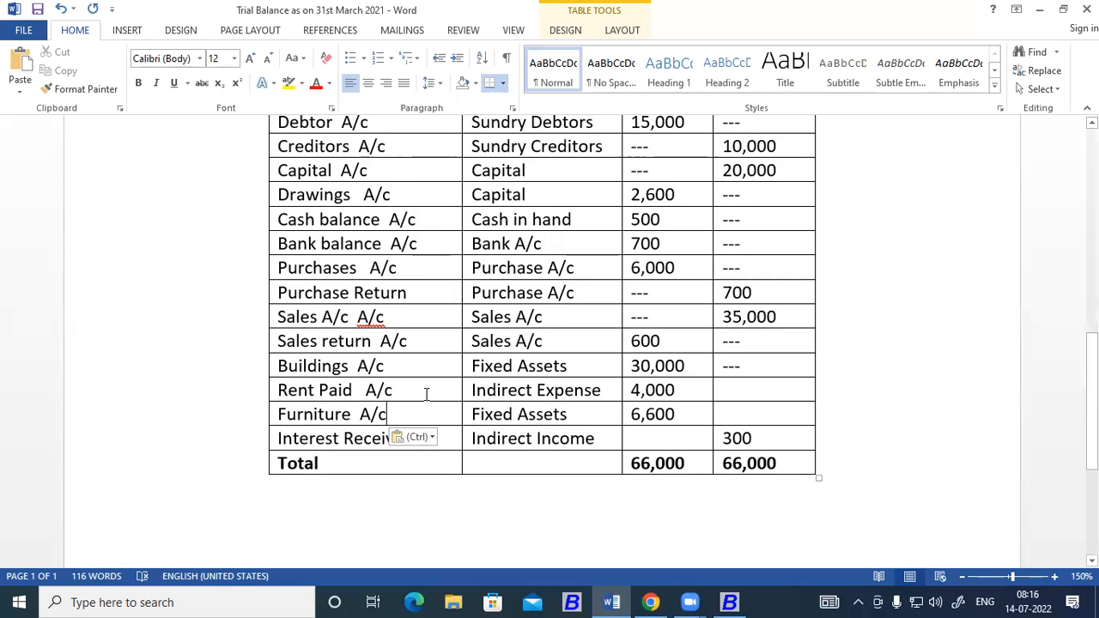
Append the copied "A/c" to the Interest Received account name.
{"action": "left_click", "coordinate": [369, 462]}
{"action": "left_click", "coordinate": [448, 437]}
{"action": "key", "text": "ctrl+v"}
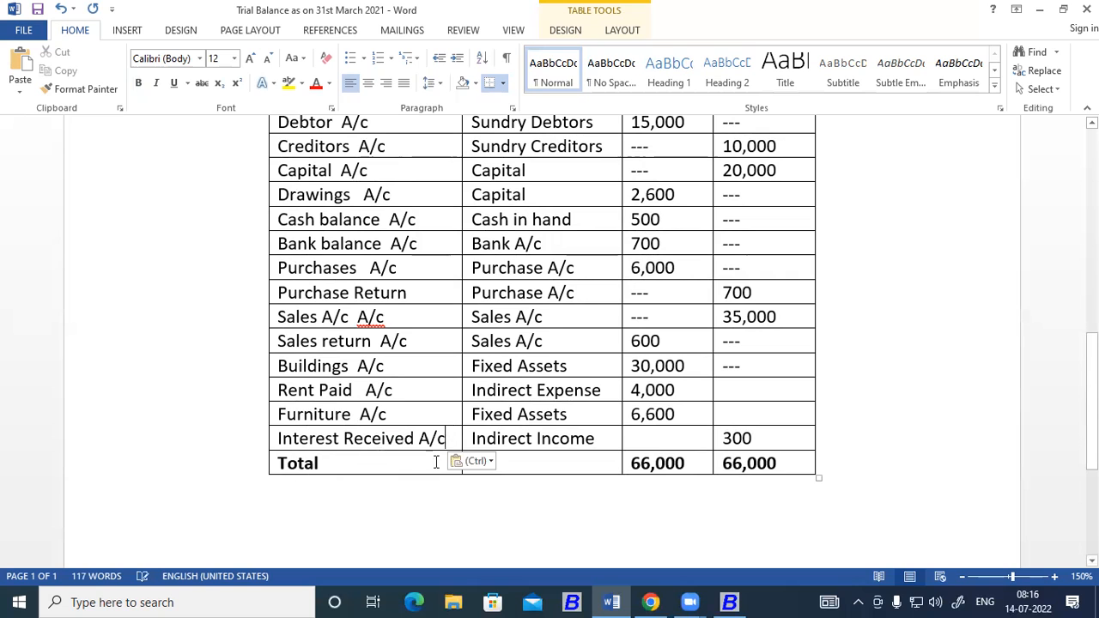
{"action": "left_click", "coordinate": [378, 462]}
{"action": "scroll", "coordinate": [499, 467], "scroll_direction": "up", "scroll_amount": 1}
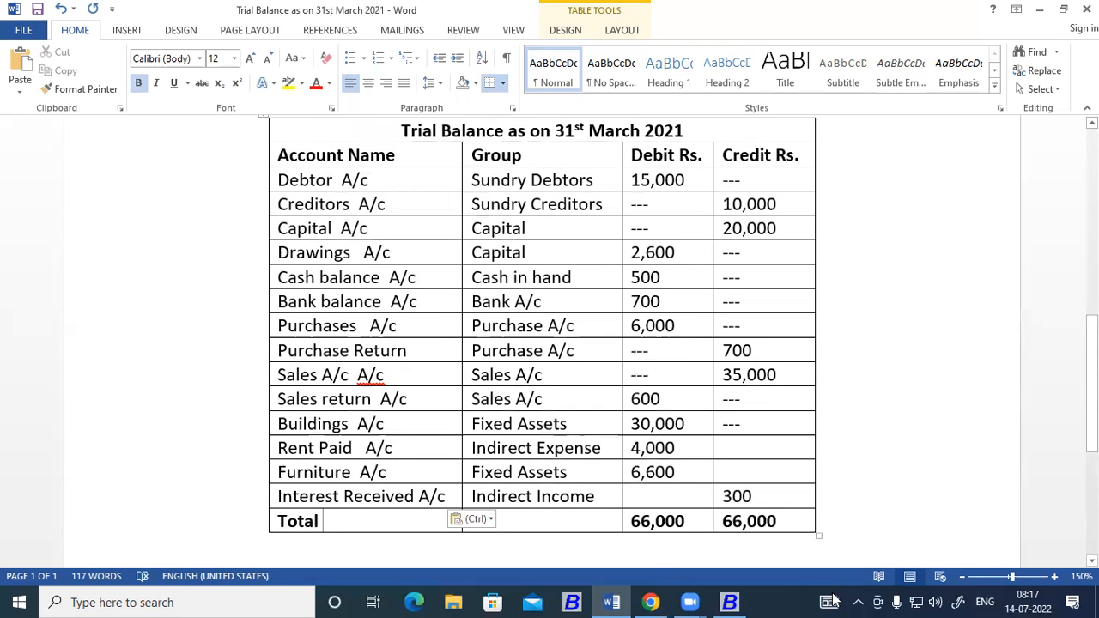
Delete the repeated "A/c" from the Sales entry and append the copied "A/c" to the Purchase Return account name.
{"action": "left_click", "coordinate": [1038, 577]}
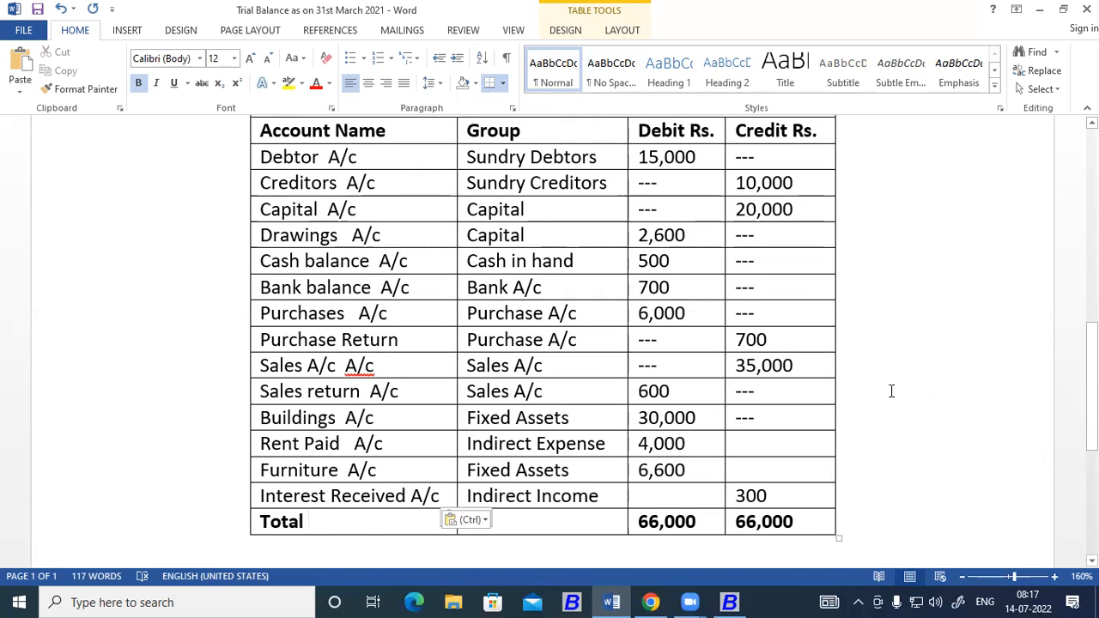
{"action": "key", "text": "ctrl+Home"}
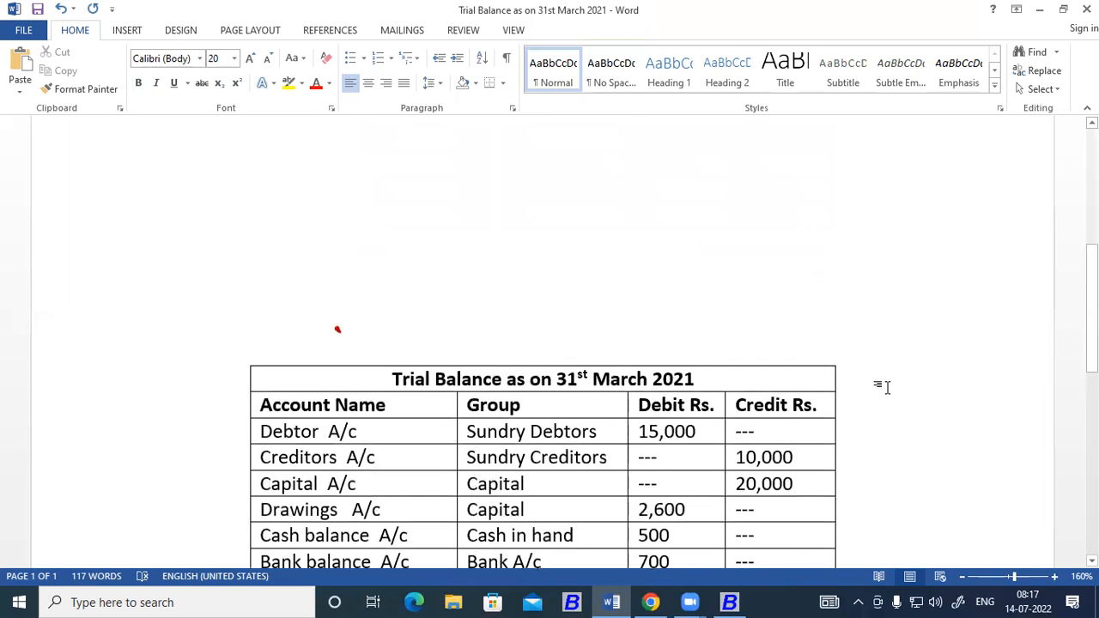
{"action": "scroll", "coordinate": [887, 386], "scroll_direction": "down", "scroll_amount": 5}
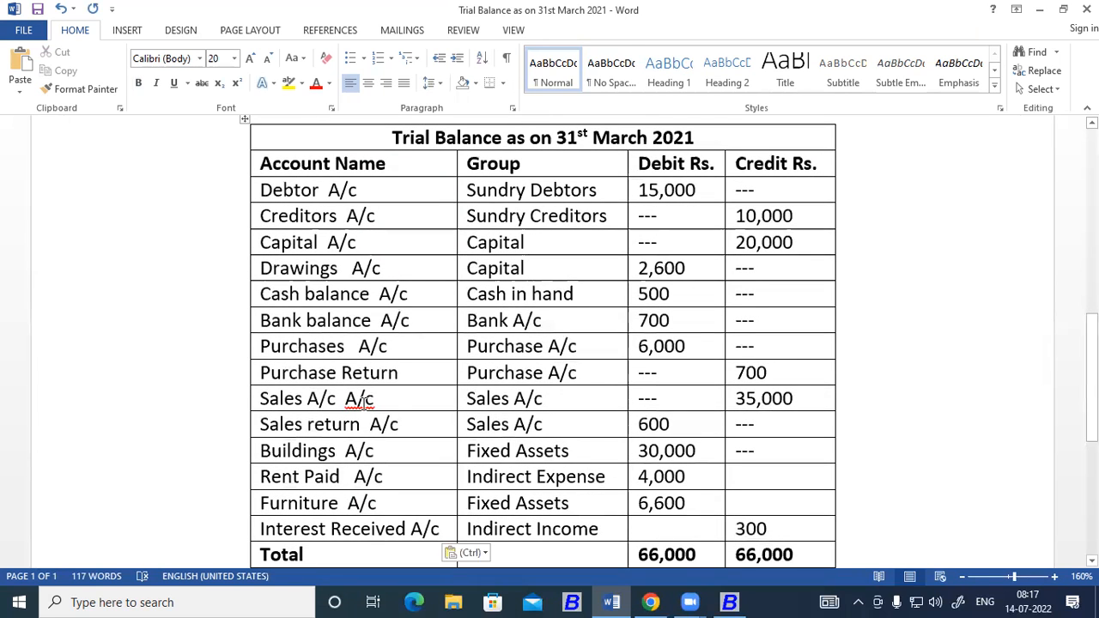
{"action": "right_click", "coordinate": [364, 401]}
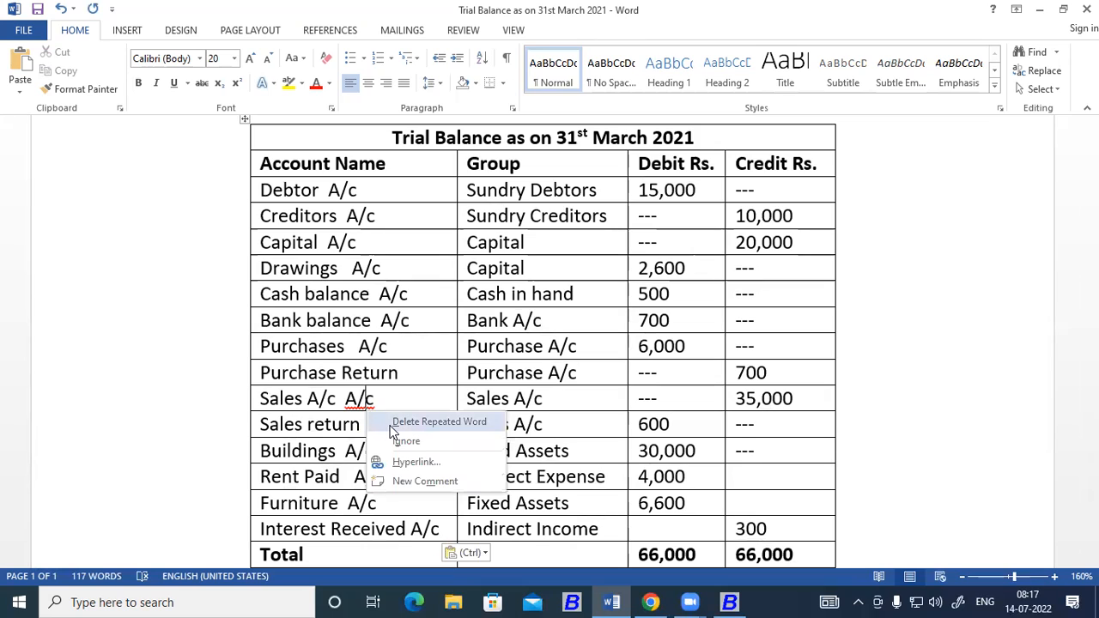
{"action": "left_click", "coordinate": [395, 423]}
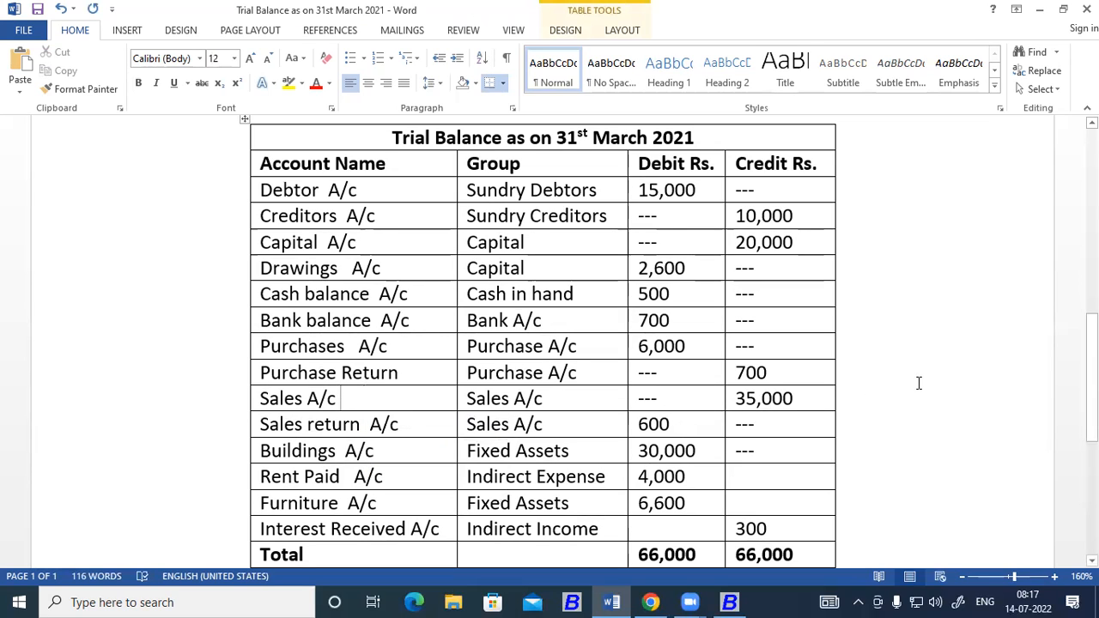
{"action": "left_click", "coordinate": [419, 371]}
{"action": "type", "text": "A/c"}
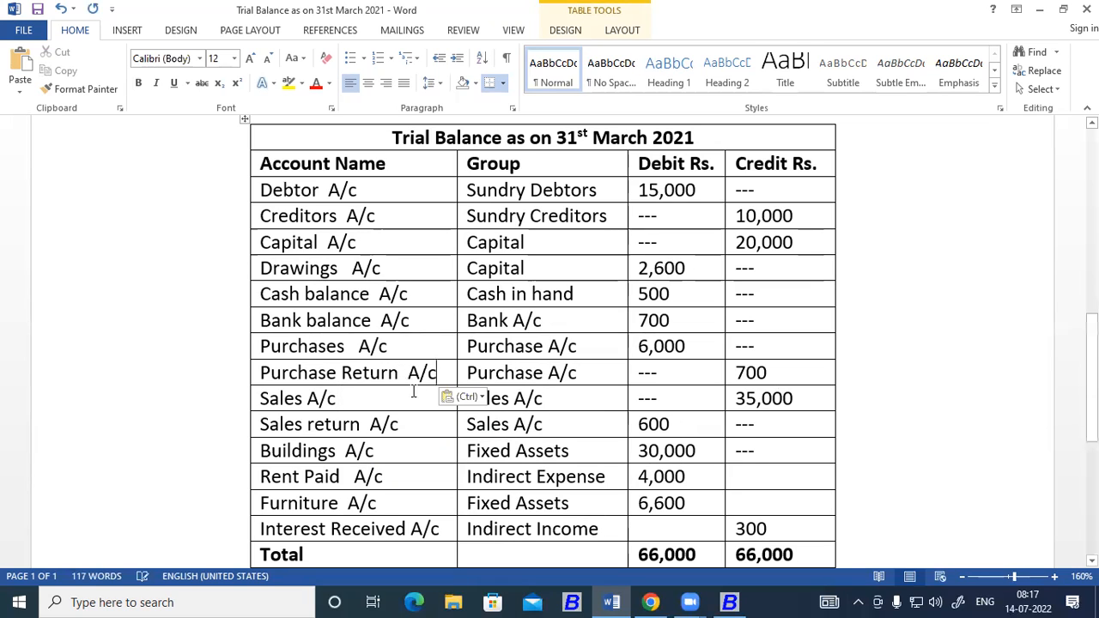